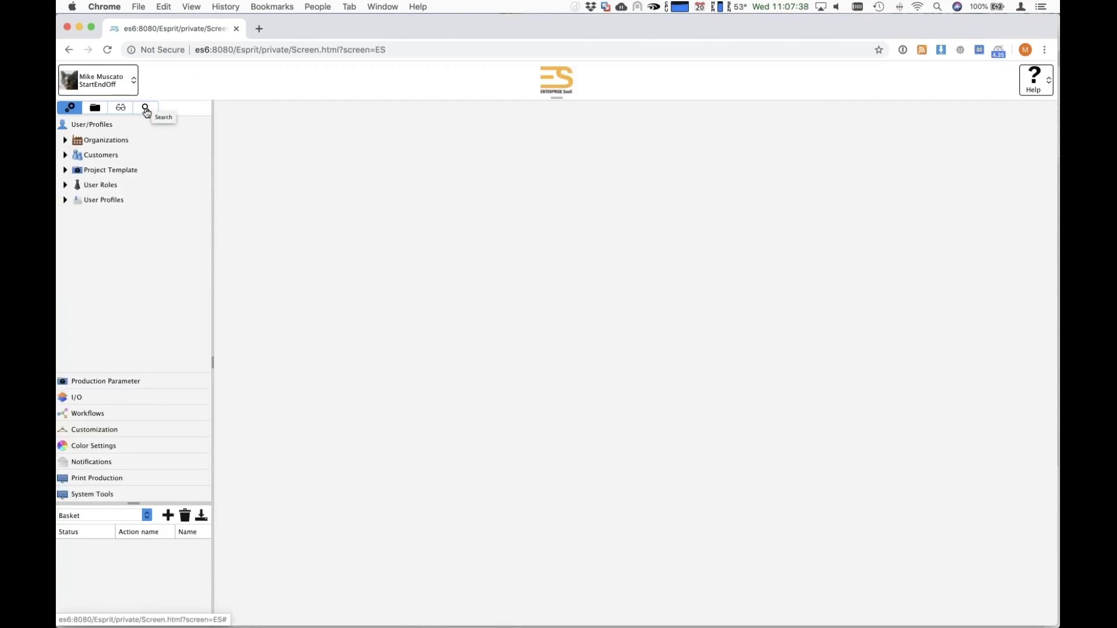
# Step: Search the documents for "Hoi An 2.jpg" and look through the matching items
pyautogui.click(146, 109)
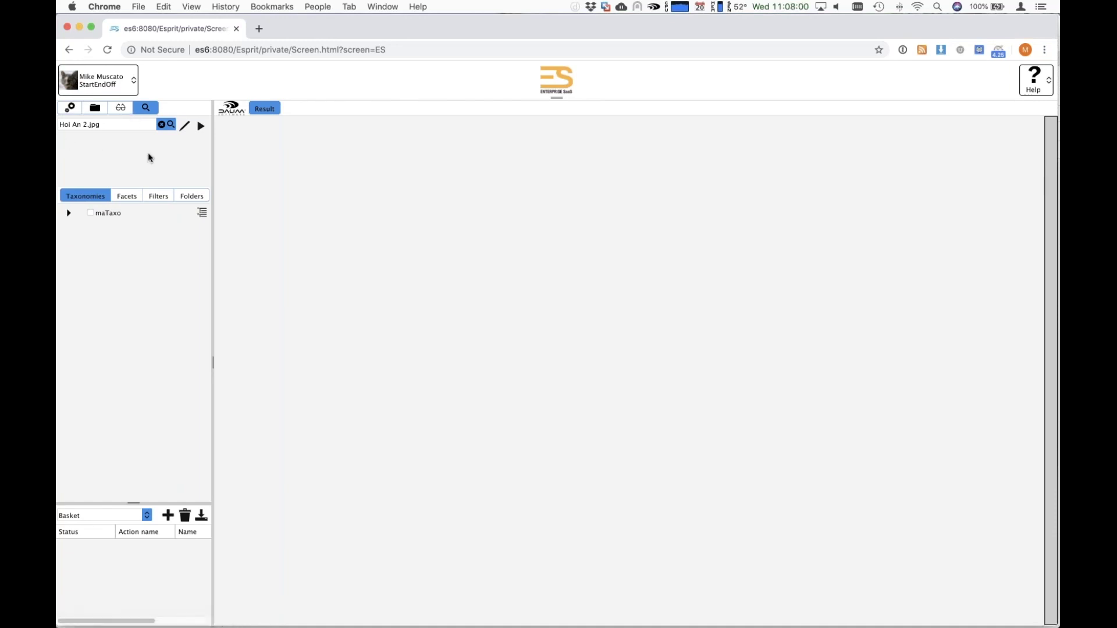
pyautogui.click(104, 128)
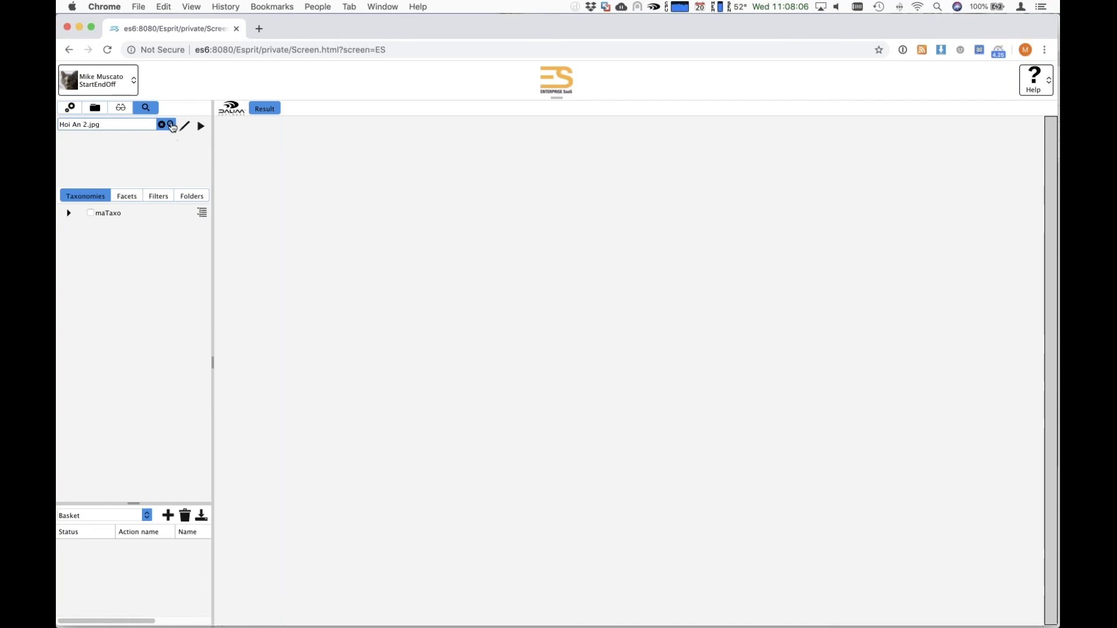
pyautogui.click(171, 125)
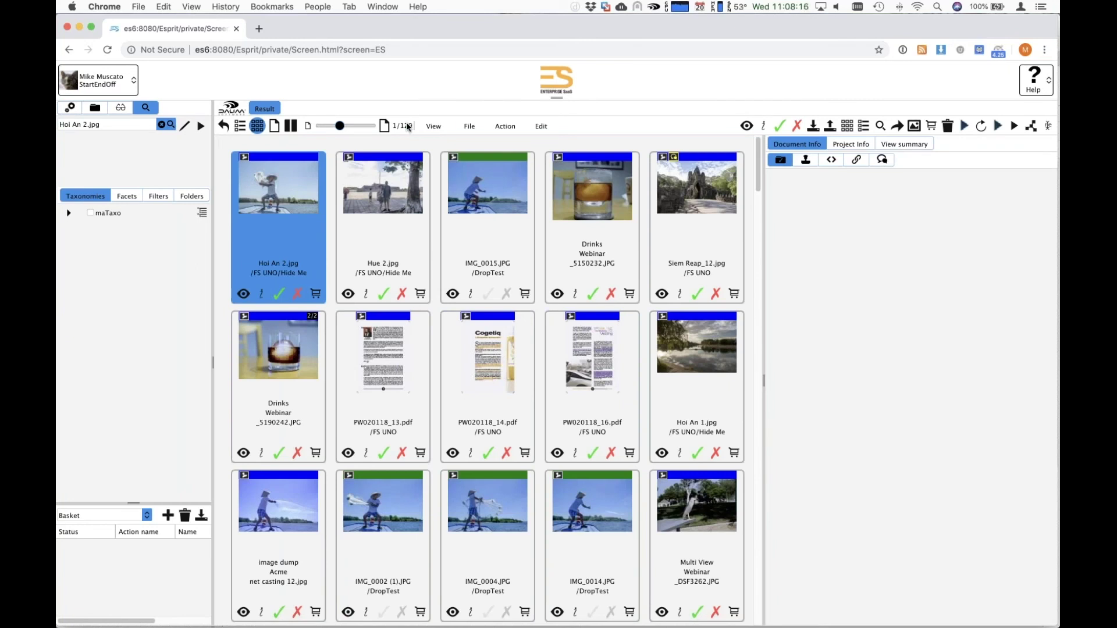
pyautogui.scroll(-3, 417, 288)
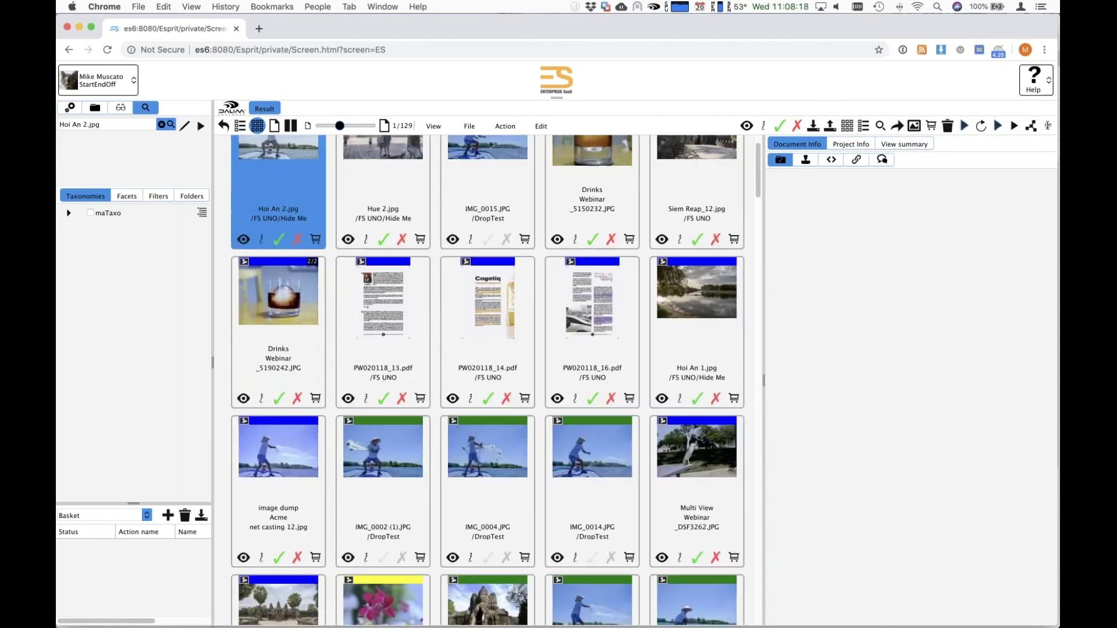
pyautogui.scroll(3, 487, 378)
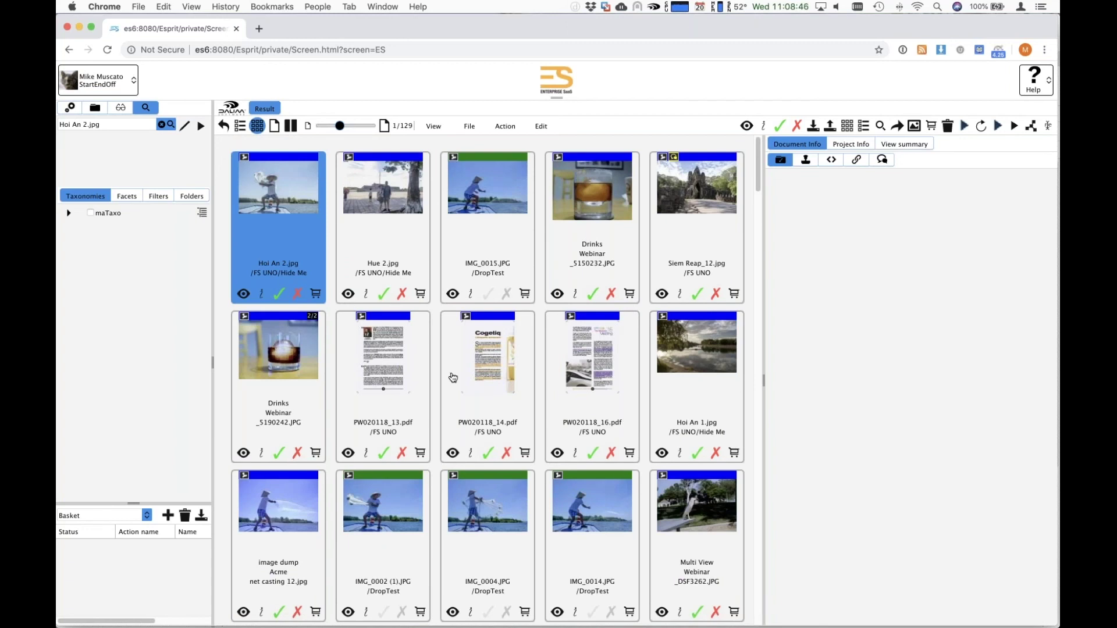
# Step: In the StartEndOff user profile's search settings, set the search operator to AND and save the profile
pyautogui.click(70, 109)
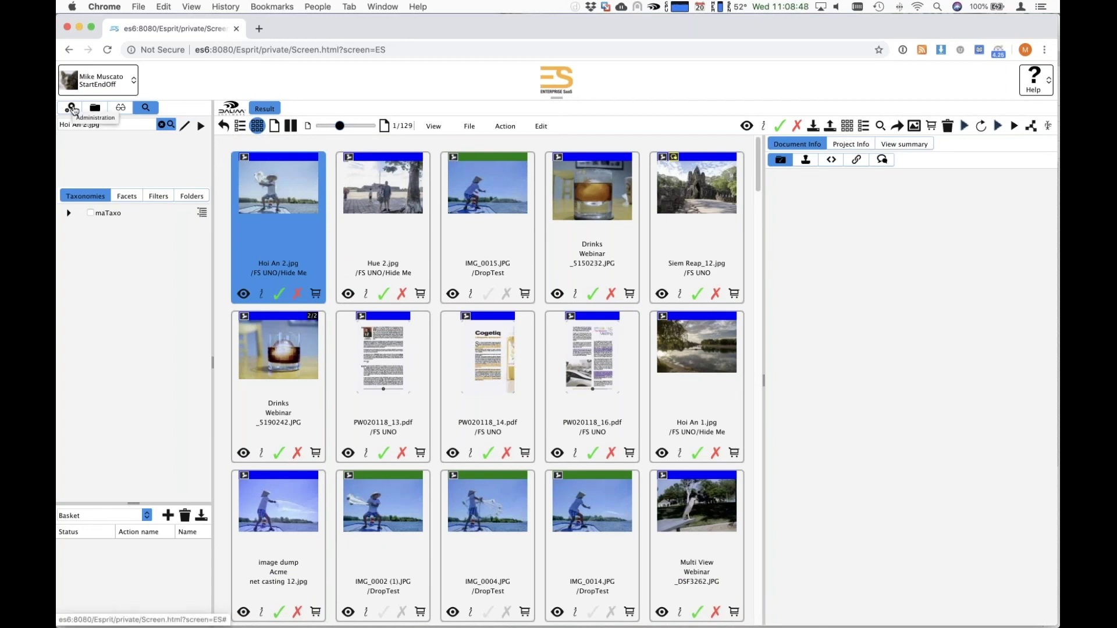
pyautogui.click(64, 200)
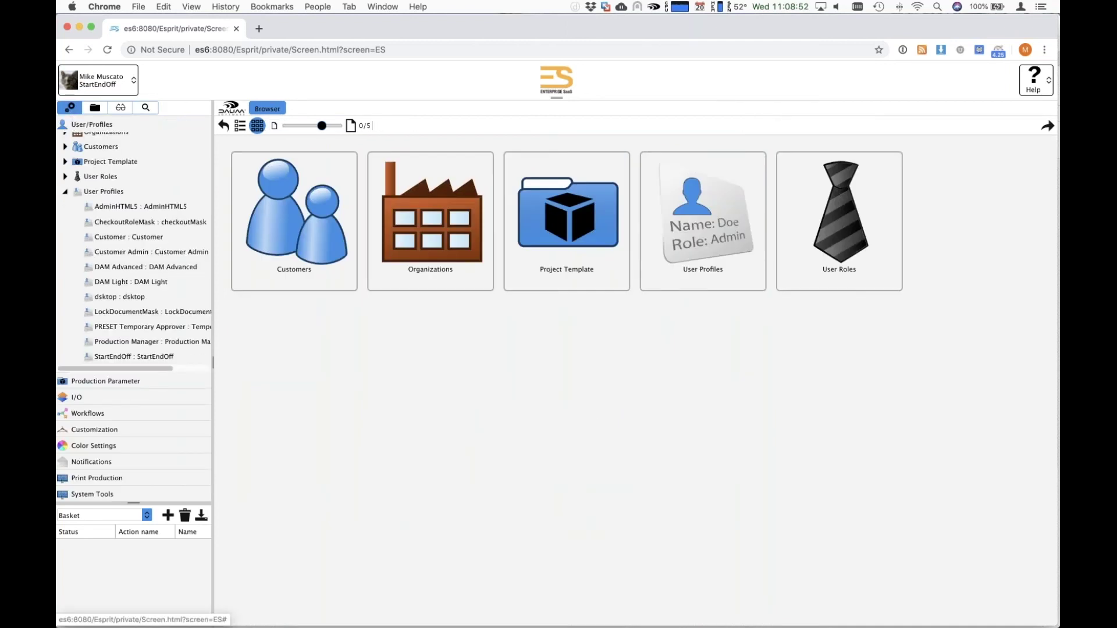
pyautogui.click(163, 356)
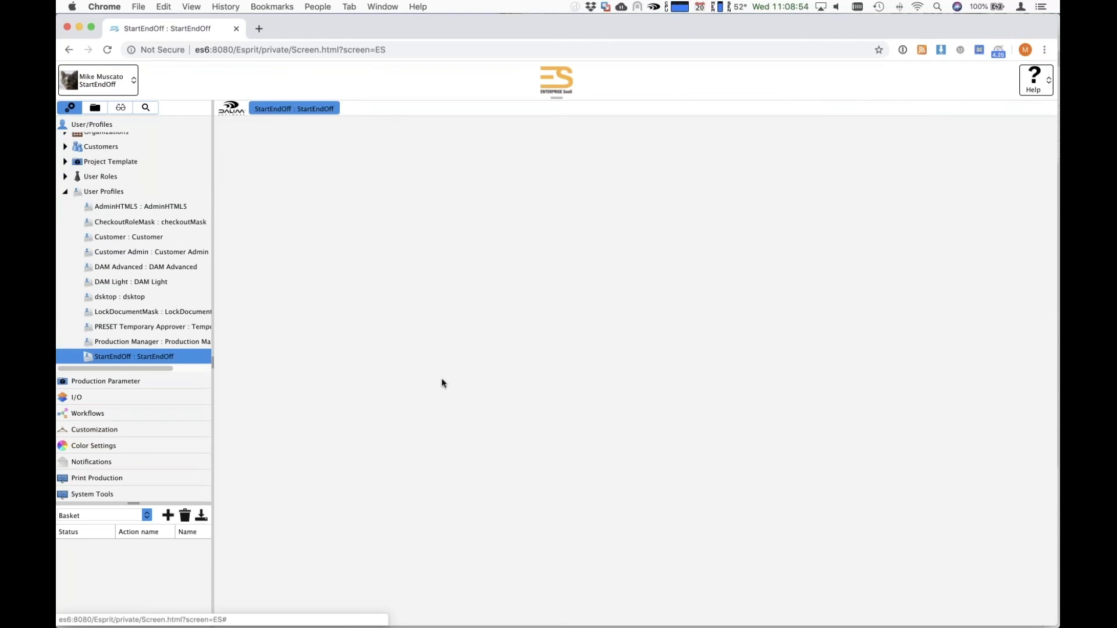
pyautogui.click(285, 144)
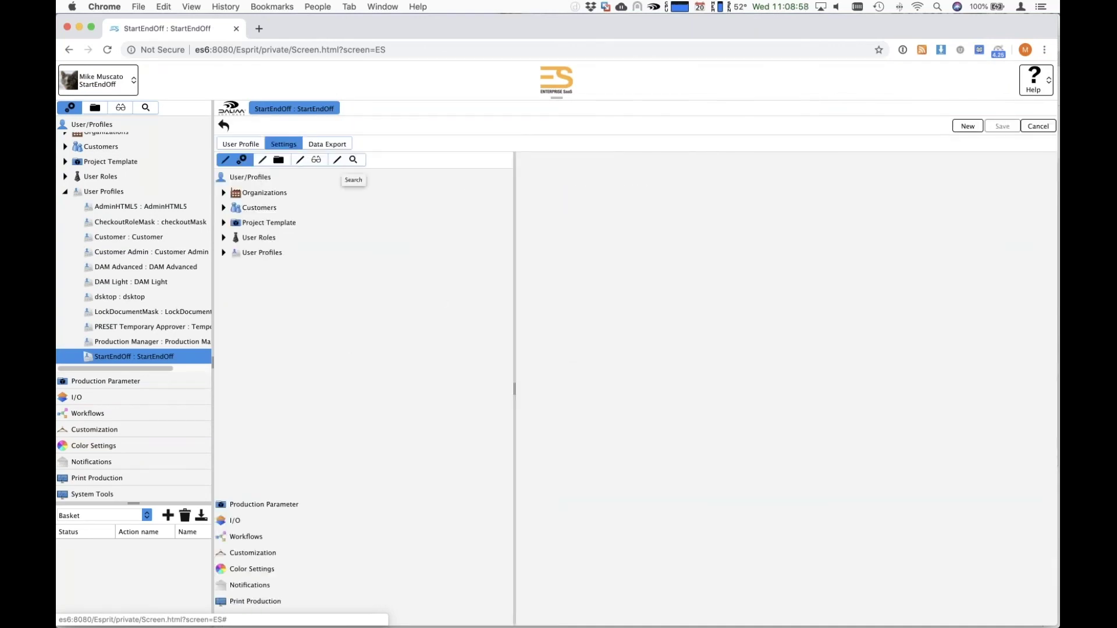
pyautogui.click(353, 160)
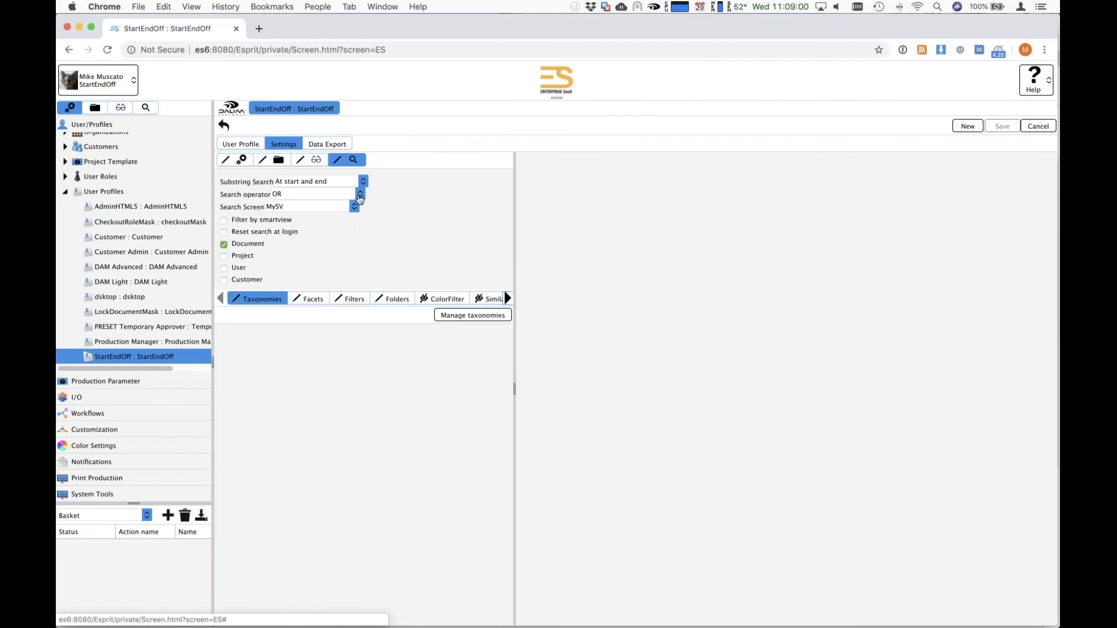
pyautogui.click(359, 198)
pyautogui.click(326, 208)
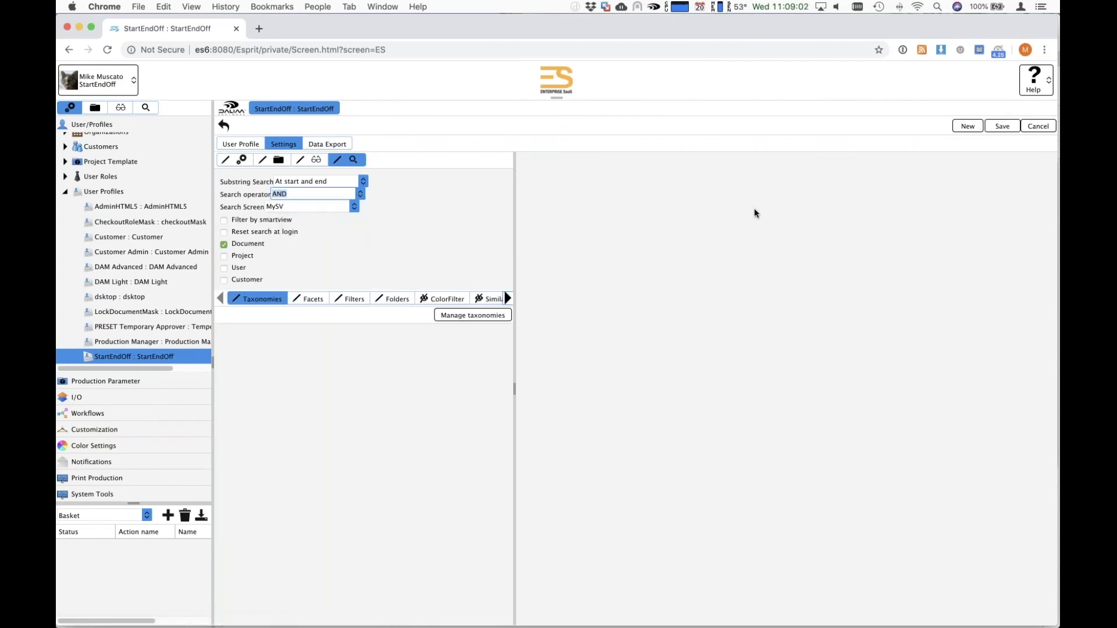
pyautogui.click(1002, 126)
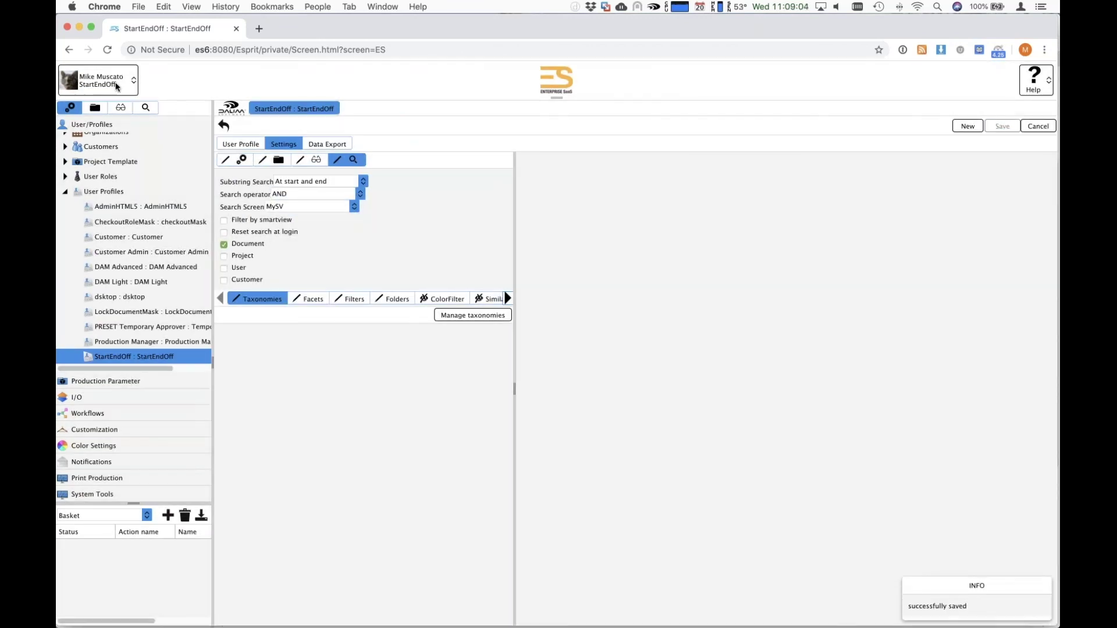
# Step: Log out and sign back in with the user name, the StartEndOff profile and the account password
pyautogui.click(117, 85)
pyautogui.click(113, 123)
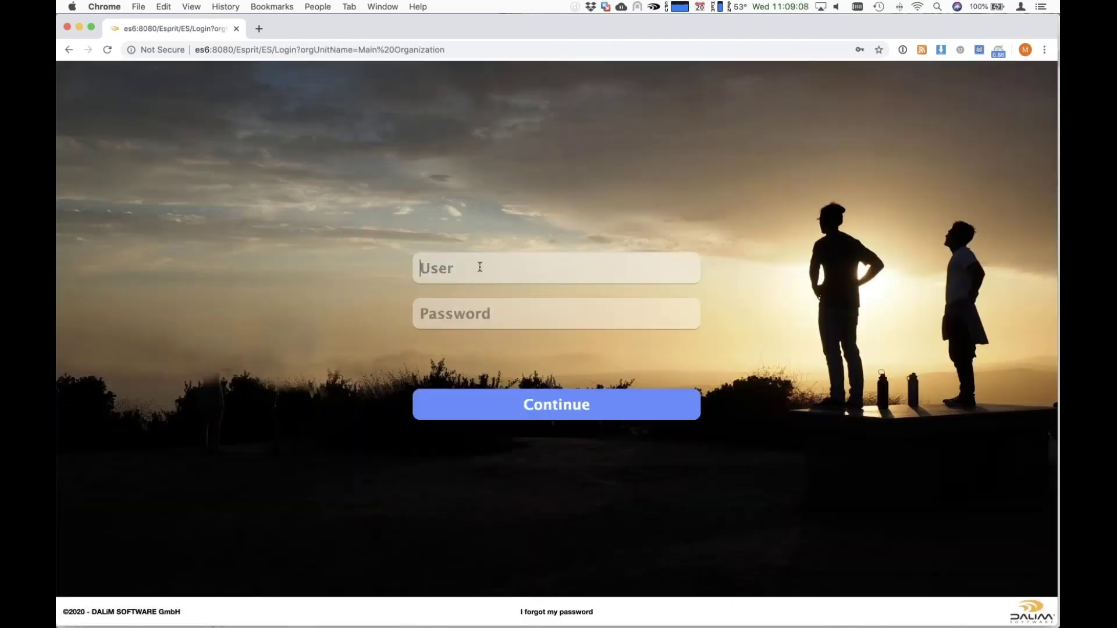
pyautogui.write('mikem')
pyautogui.press('Tab')
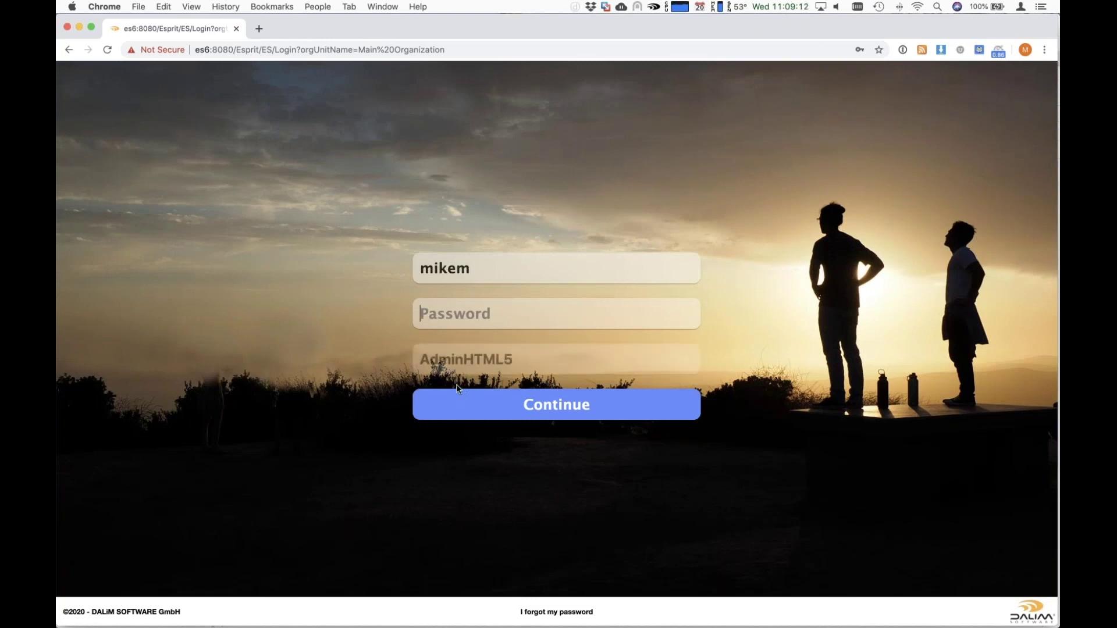
pyautogui.click(458, 361)
pyautogui.click(477, 419)
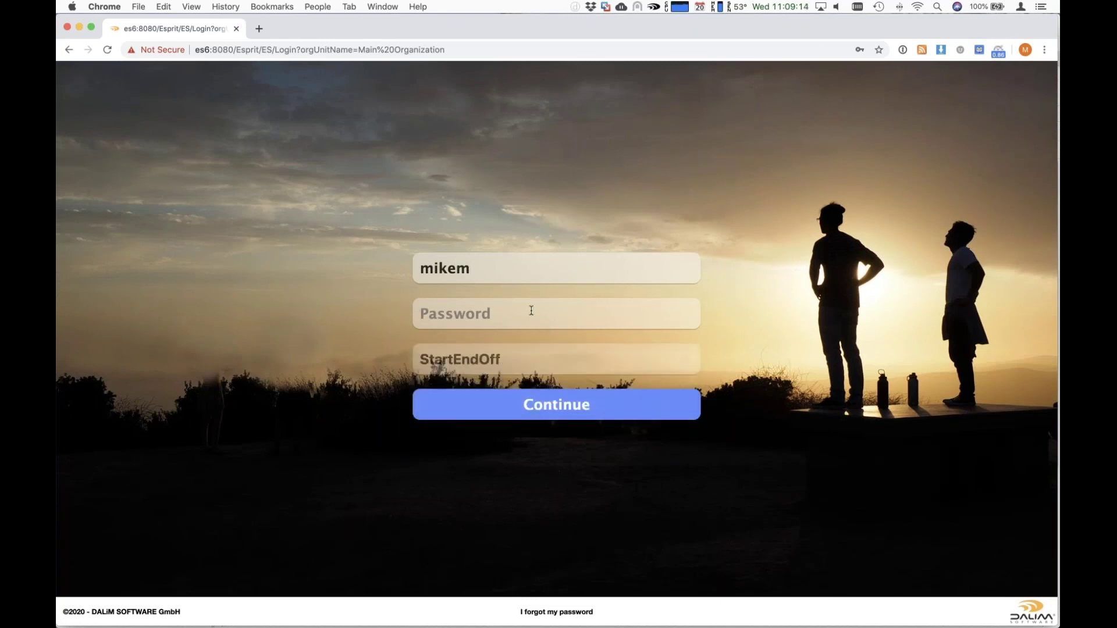
pyautogui.click(532, 308)
pyautogui.write('********')
pyautogui.press('Return')
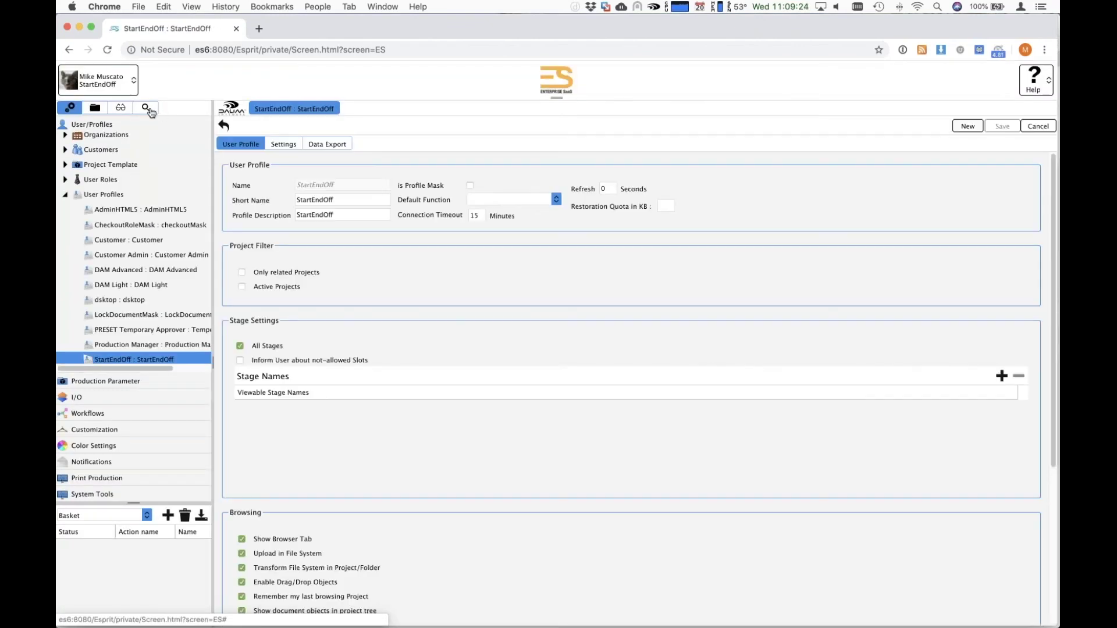
# Step: Repeat the search for "Hoi An 2.jpg" under the AND operator and check the matching item
pyautogui.click(146, 108)
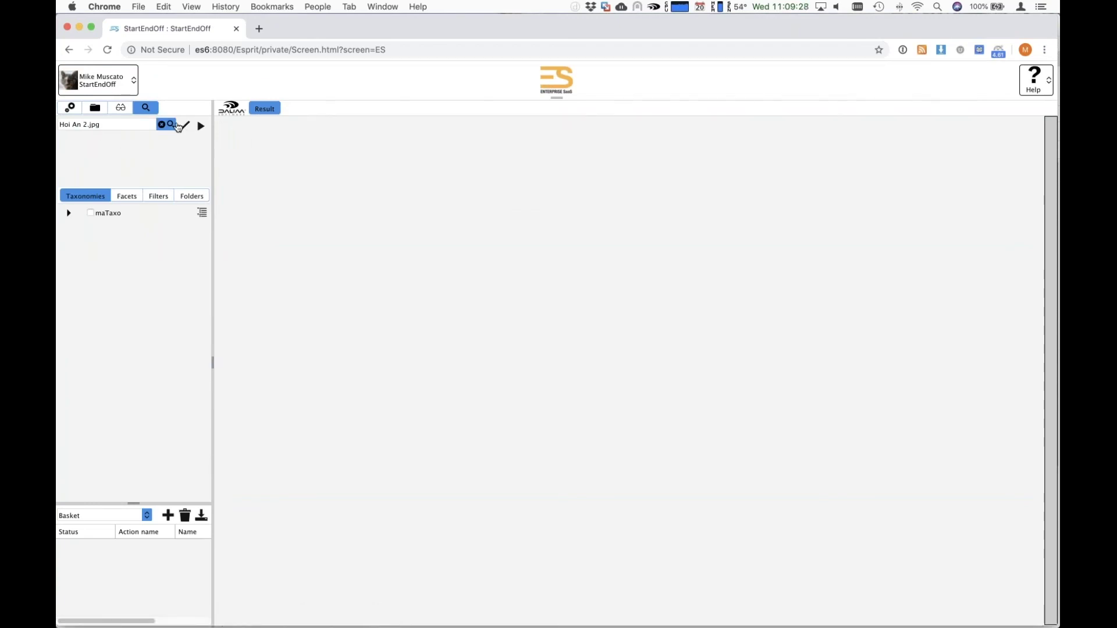
pyautogui.click(171, 125)
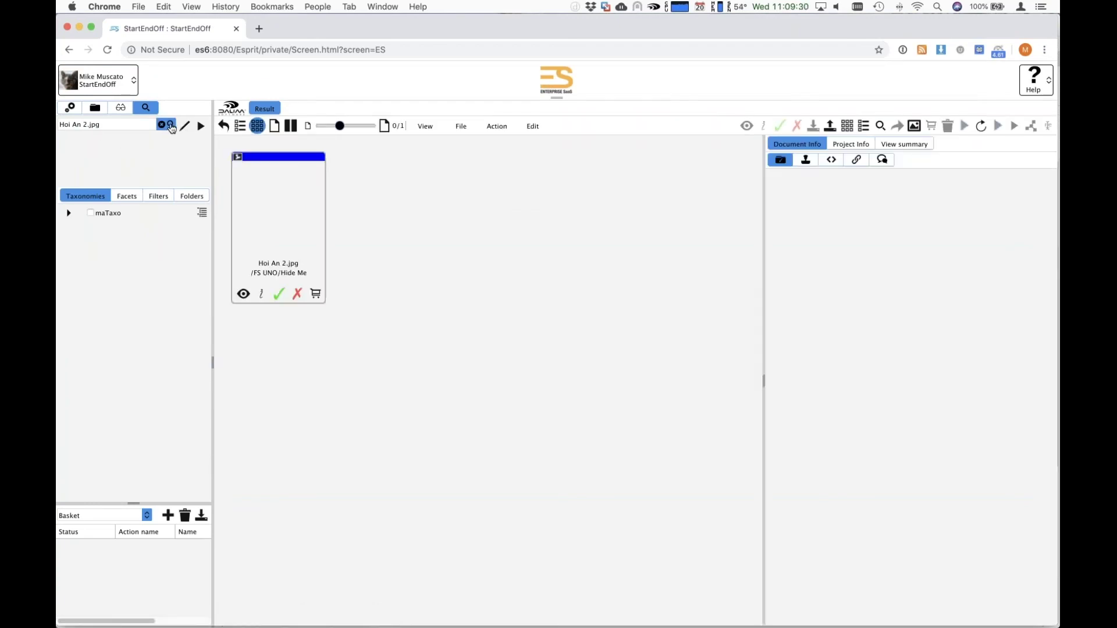
pyautogui.click(283, 229)
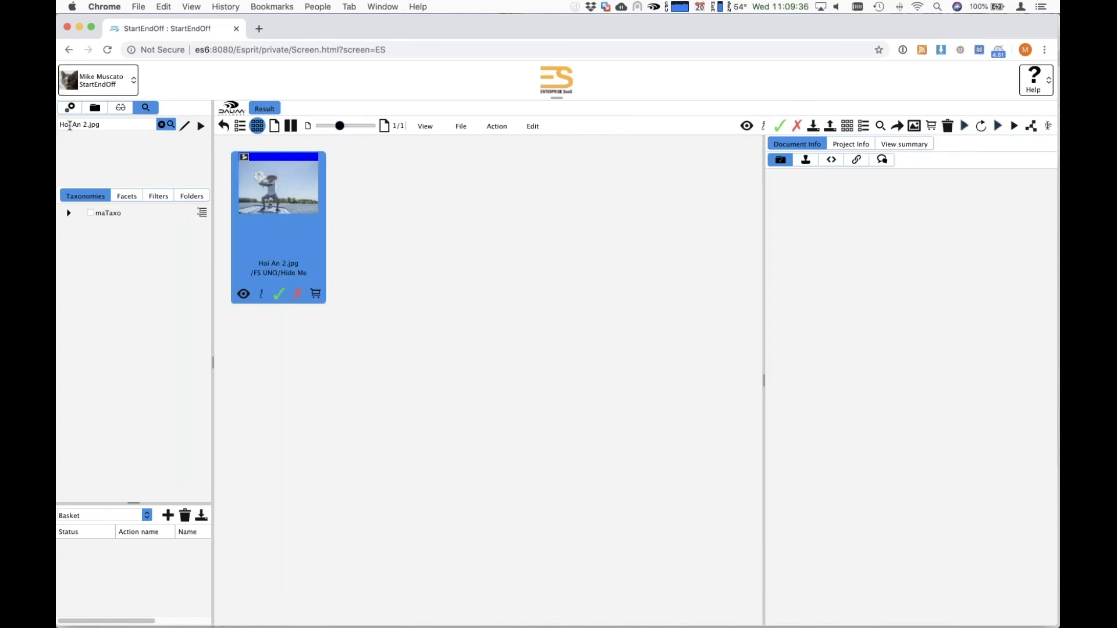
pyautogui.click(456, 247)
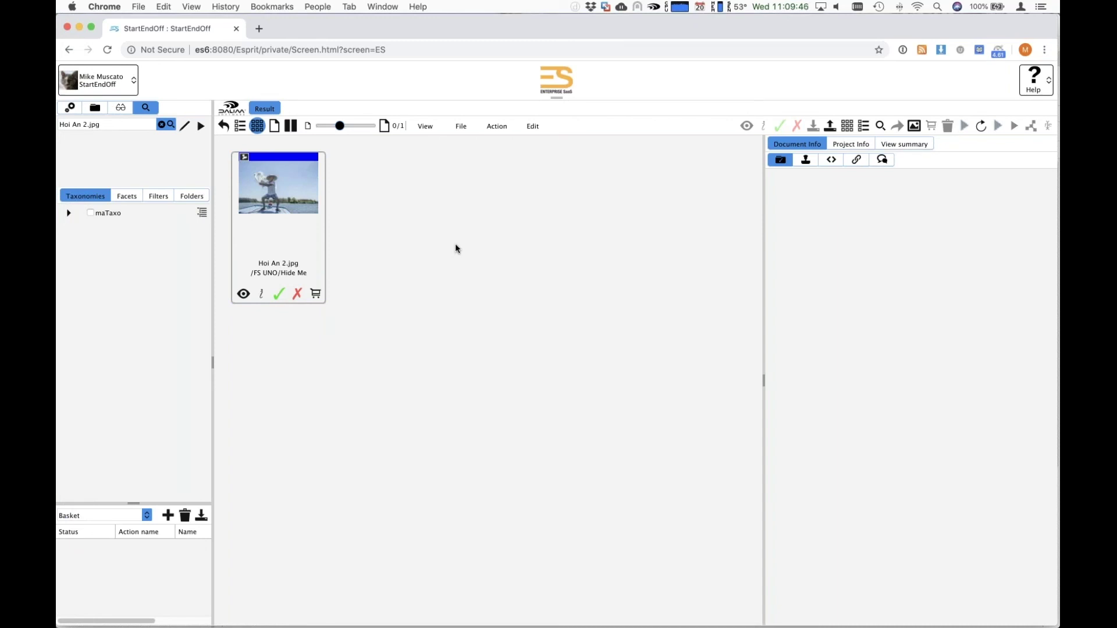
# Step: Replace the search text with "sunset sunrise" and run the search
pyautogui.doubleClick(118, 126)
pyautogui.press('BackSpace')
pyautogui.press('BackSpace')
pyautogui.press('BackSpace')
pyautogui.press('BackSpace')
pyautogui.press('BackSpace')
pyautogui.press('BackSpace')
pyautogui.press('BackSpace')
pyautogui.press('BackSpace')
pyautogui.press('BackSpace')
pyautogui.press('BackSpace')
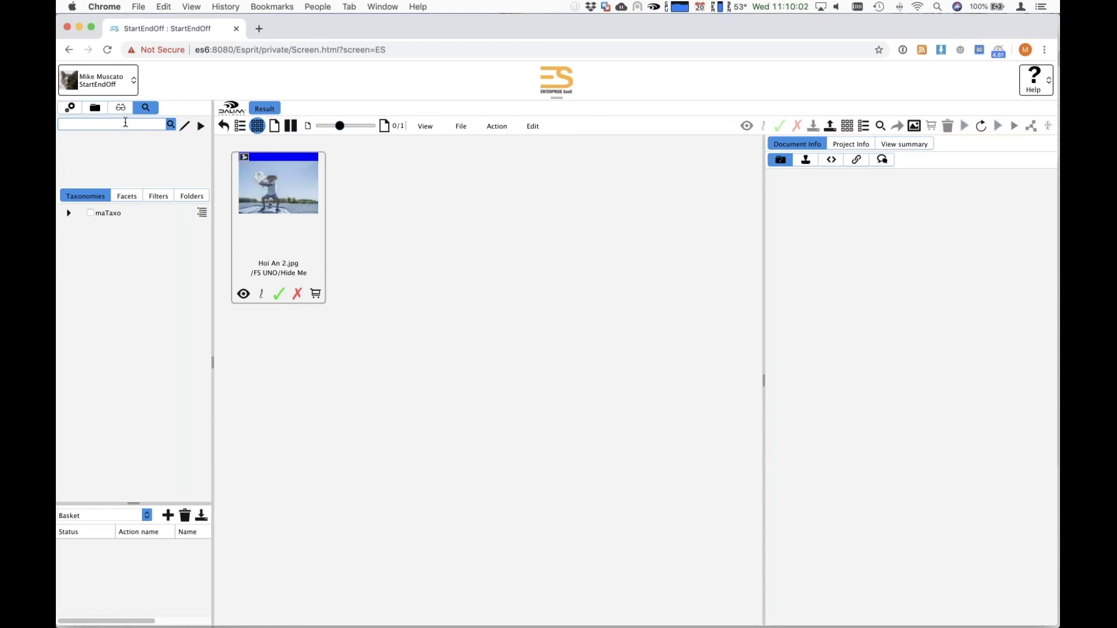
pyautogui.write('sunset sunrise')
pyautogui.click(193, 134)
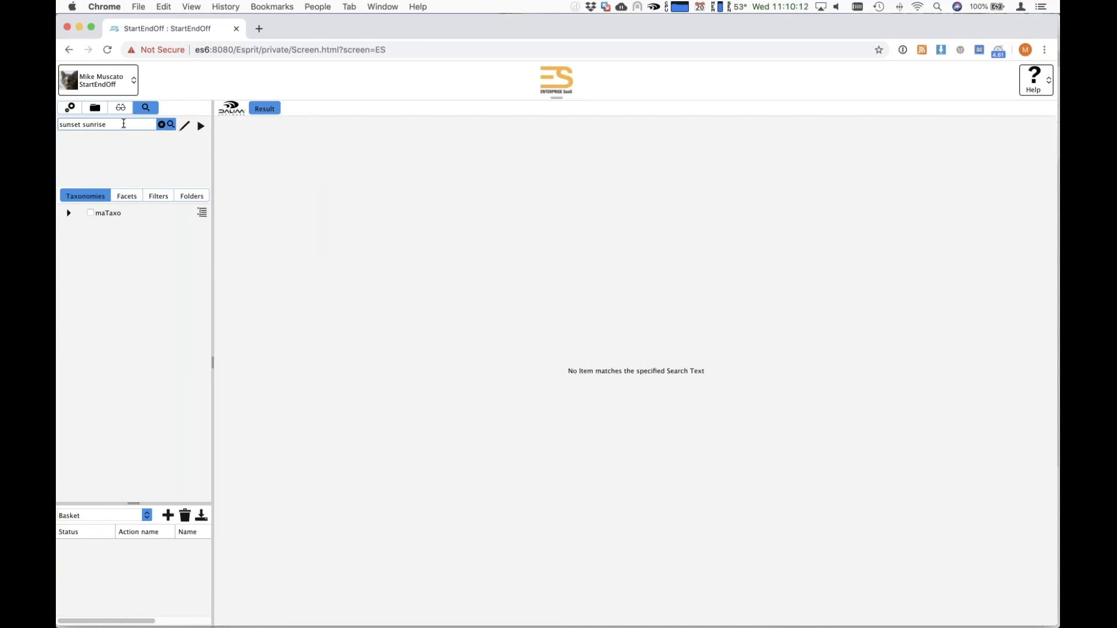
# Step: Select the "sunset sunrise" search text, switch to the AdminHTML5 session in Safari and open its search
pyautogui.moveTo(123, 124); pyautogui.dragTo(58, 124)
pyautogui.click(353, 206)
pyautogui.press('super+Tab')
pyautogui.press('super+Tab')
pyautogui.press('super+Tab')
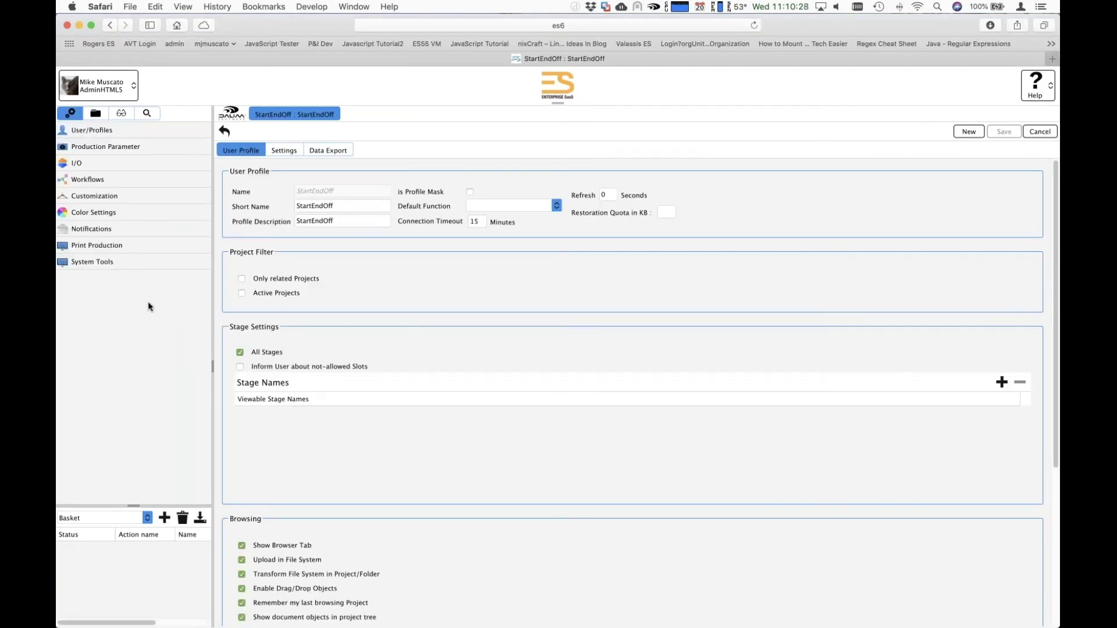
pyautogui.click(147, 113)
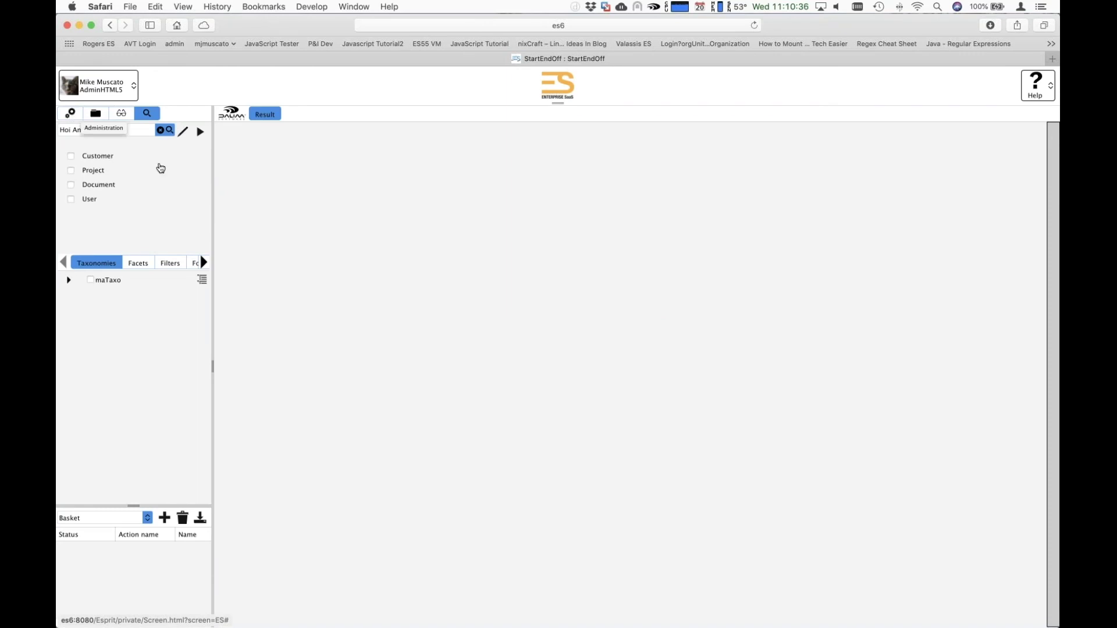
# Step: Open the AdminHTML5 user profile's search settings and set the search operator to !CUSTOM!
pyautogui.click(69, 114)
pyautogui.click(87, 130)
pyautogui.click(126, 133)
pyautogui.click(65, 205)
pyautogui.click(134, 220)
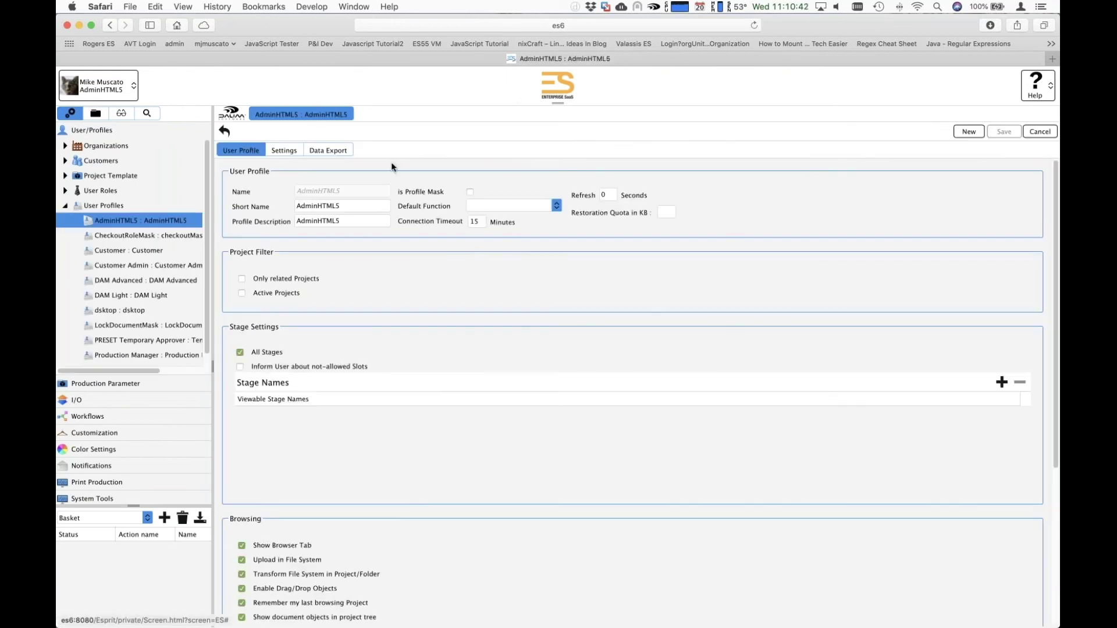
pyautogui.click(283, 151)
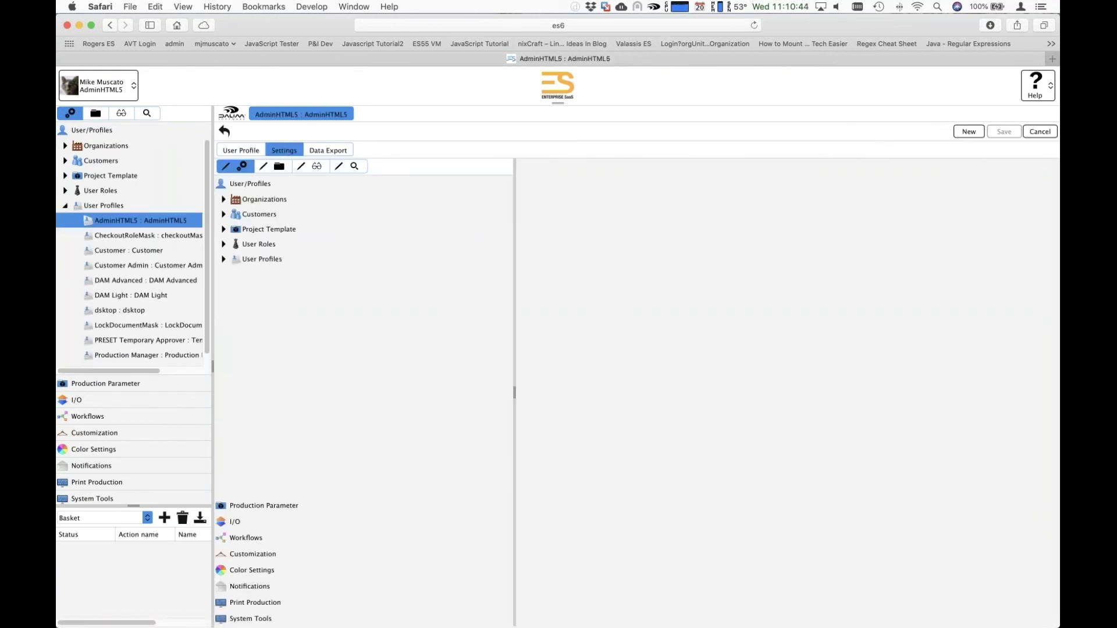
pyautogui.click(355, 167)
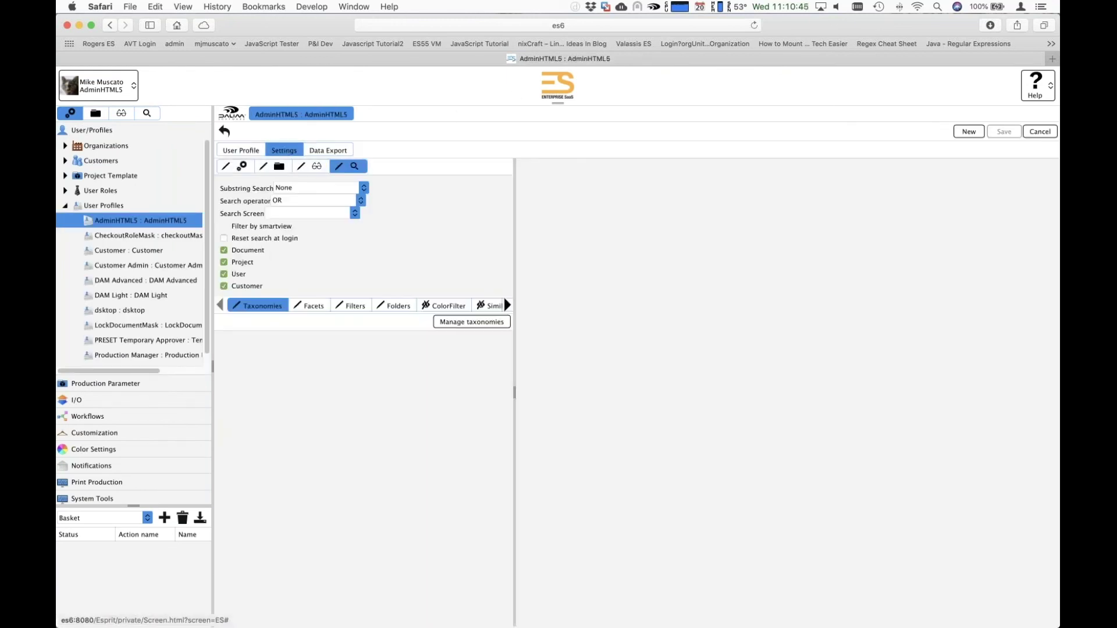
pyautogui.click(361, 201)
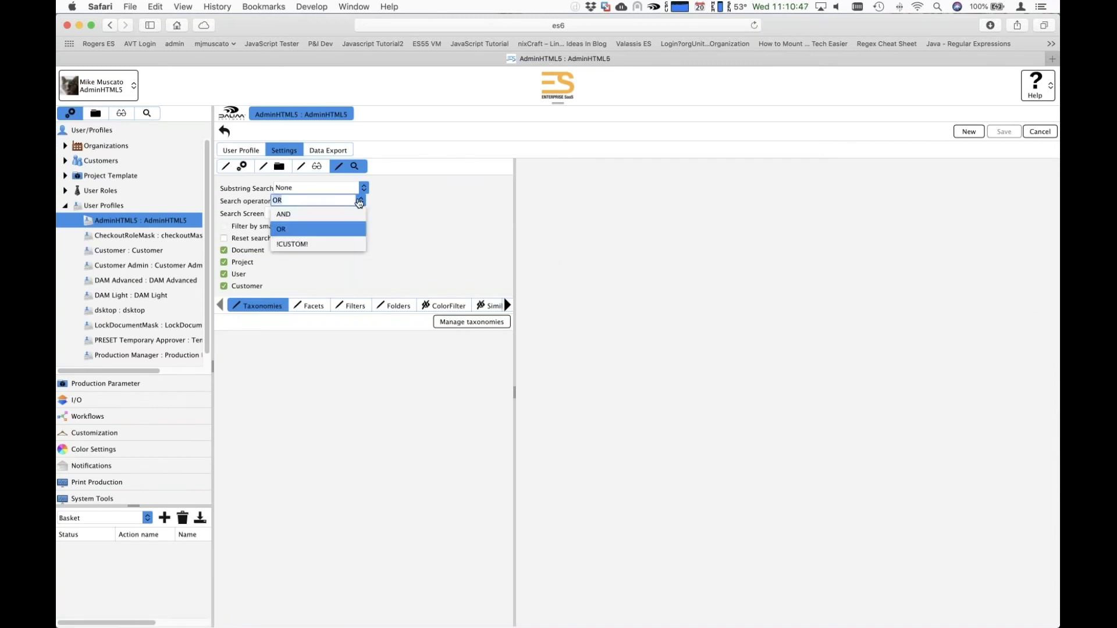
pyautogui.click(324, 245)
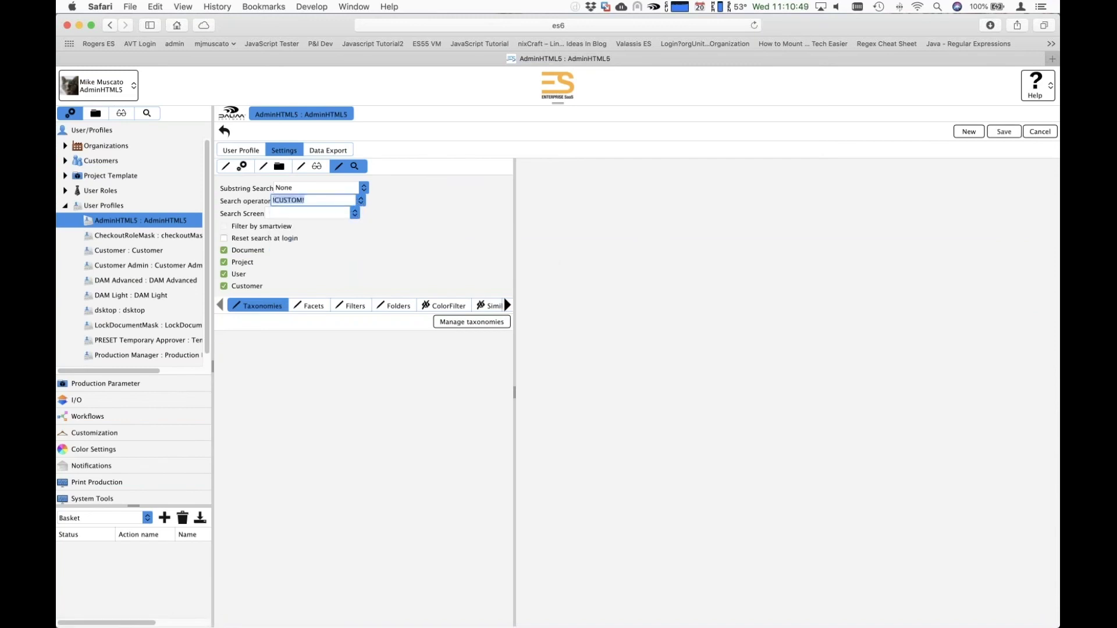
# Step: Set the AdminHTML5 profile's substring search to At start and end and its search screen to MySV, and save the profile
pyautogui.click(364, 187)
pyautogui.click(324, 246)
pyautogui.click(355, 213)
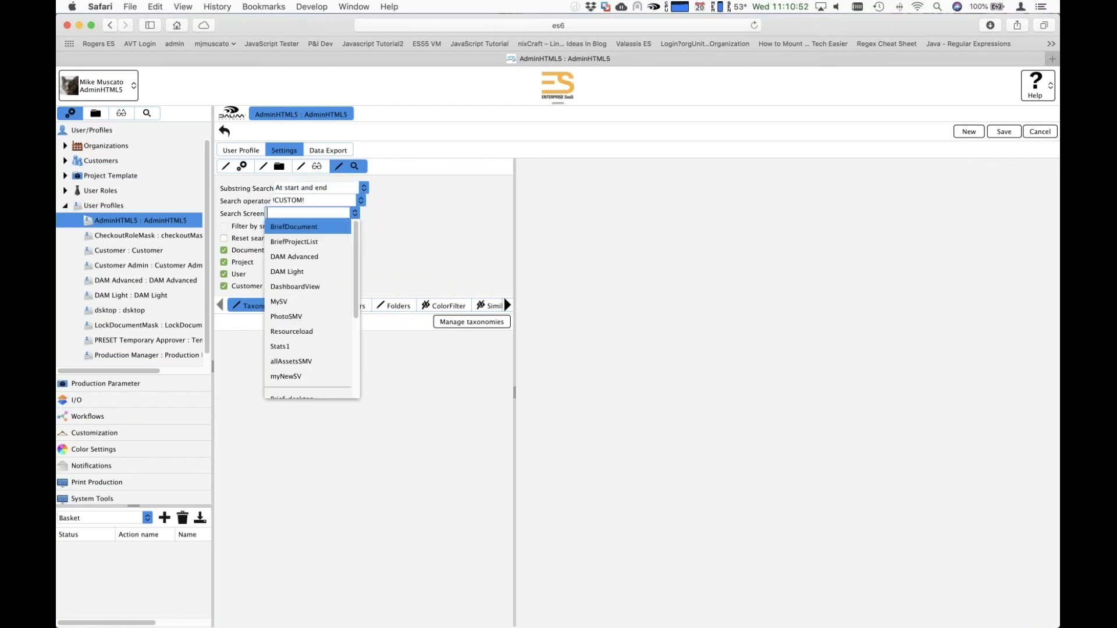
pyautogui.click(320, 301)
pyautogui.click(1004, 132)
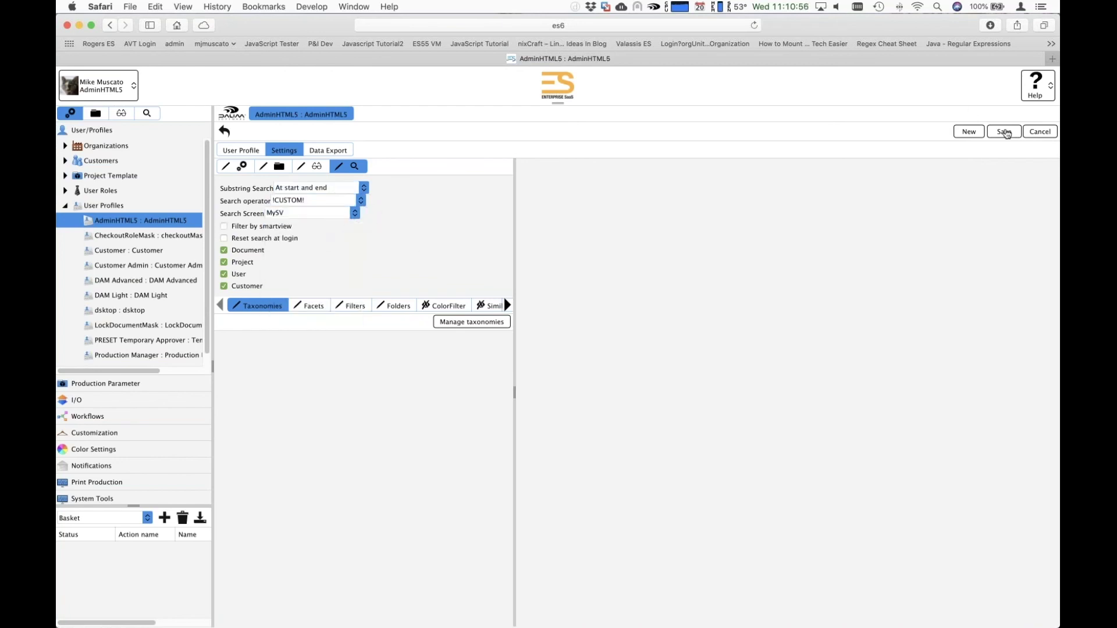
# Step: Log out of the AdminHTML5 session and sign back in with the saved account login
pyautogui.click(114, 93)
pyautogui.click(122, 128)
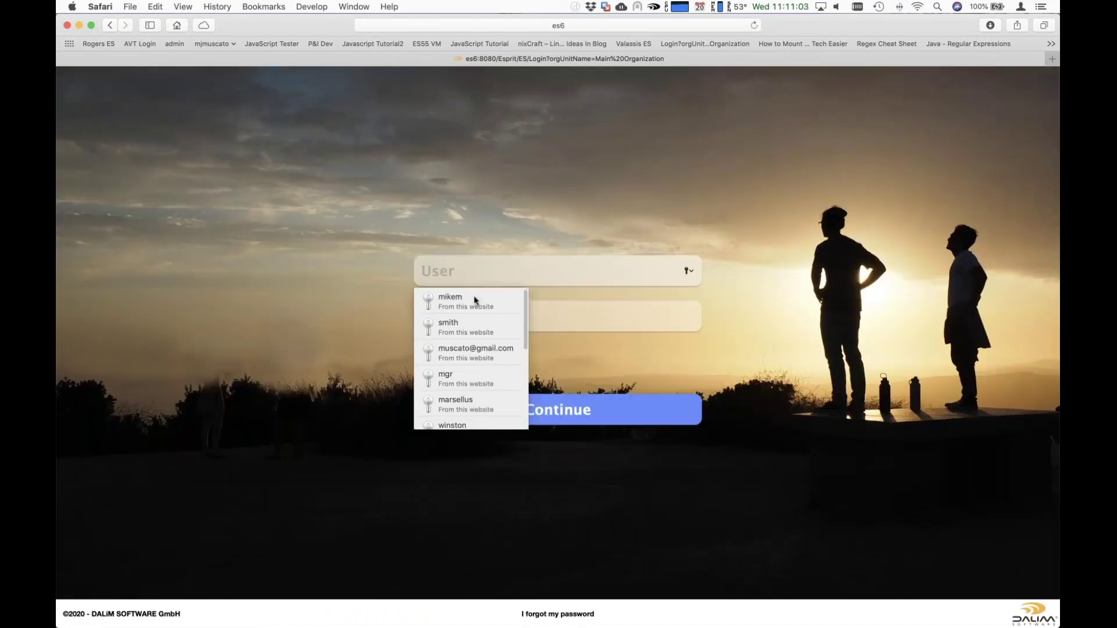
pyautogui.click(474, 295)
pyautogui.press('Return')
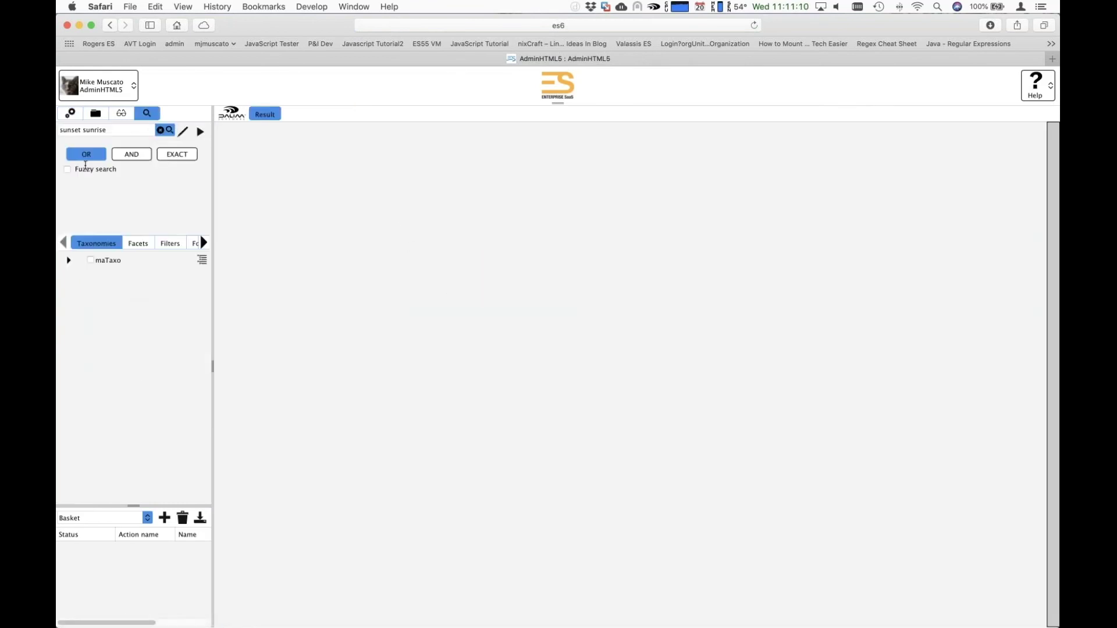
# Step: Run the "sunset sunrise" search with the AND operator selected
pyautogui.click(132, 155)
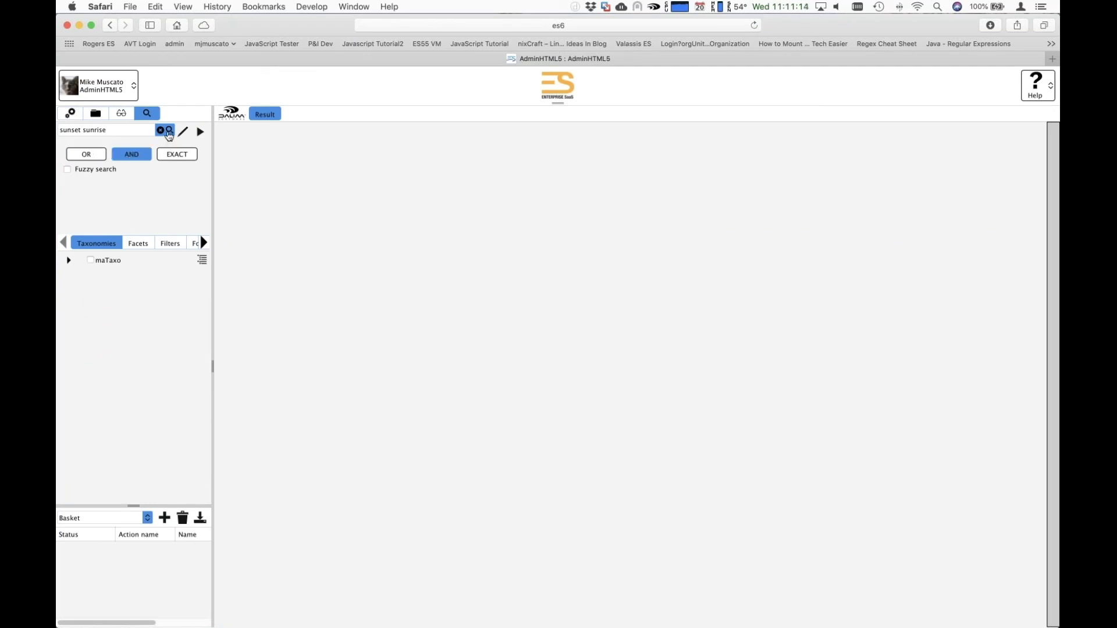
pyautogui.click(168, 132)
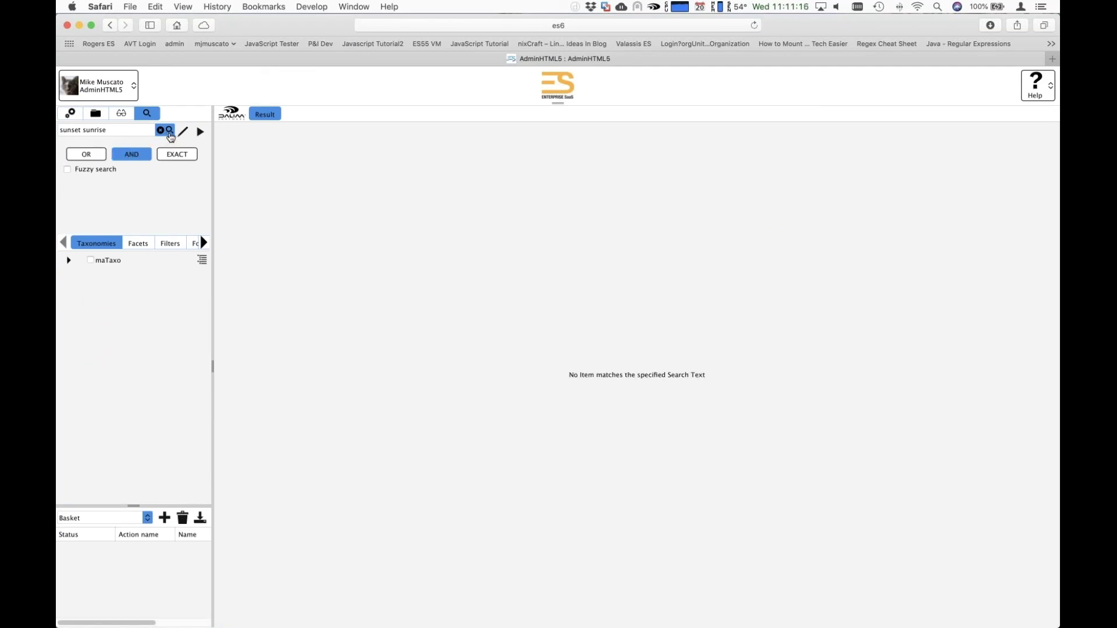
# Step: Run the "sunset sunrise" search with the OR operator and select the LagunaSunrise2015 and Hoi An 1.jpg results in turn
pyautogui.click(167, 131)
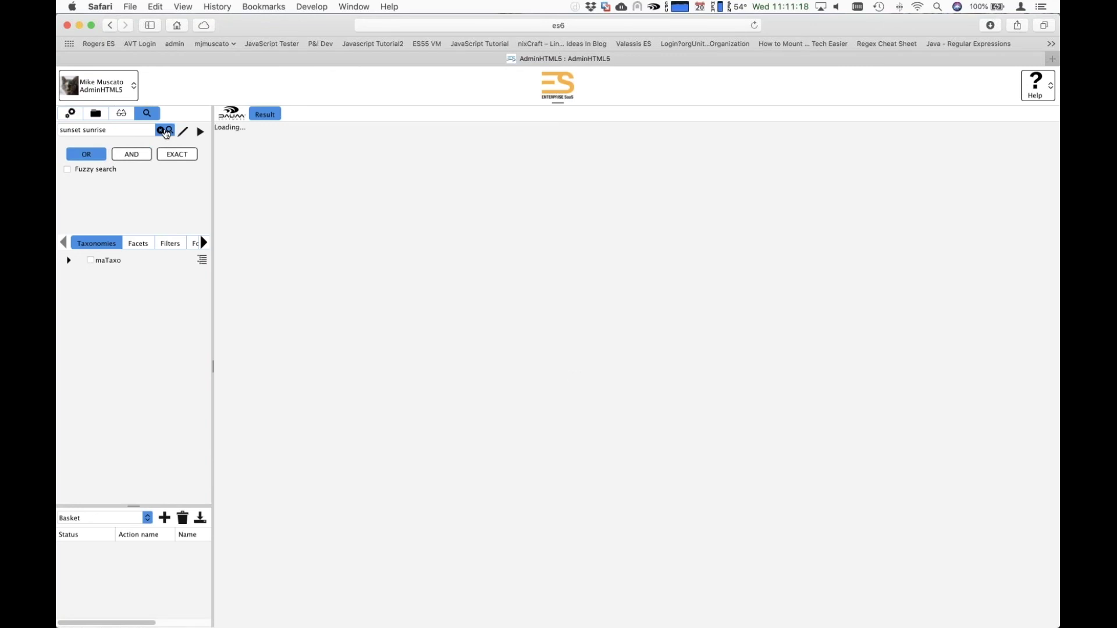
pyautogui.click(260, 203)
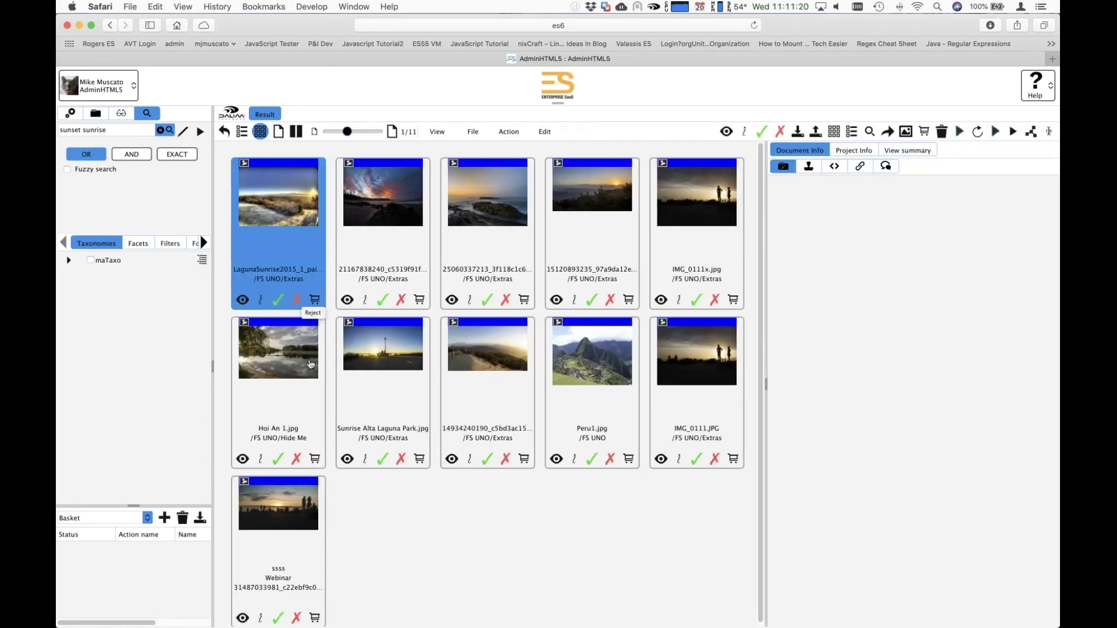
pyautogui.click(310, 362)
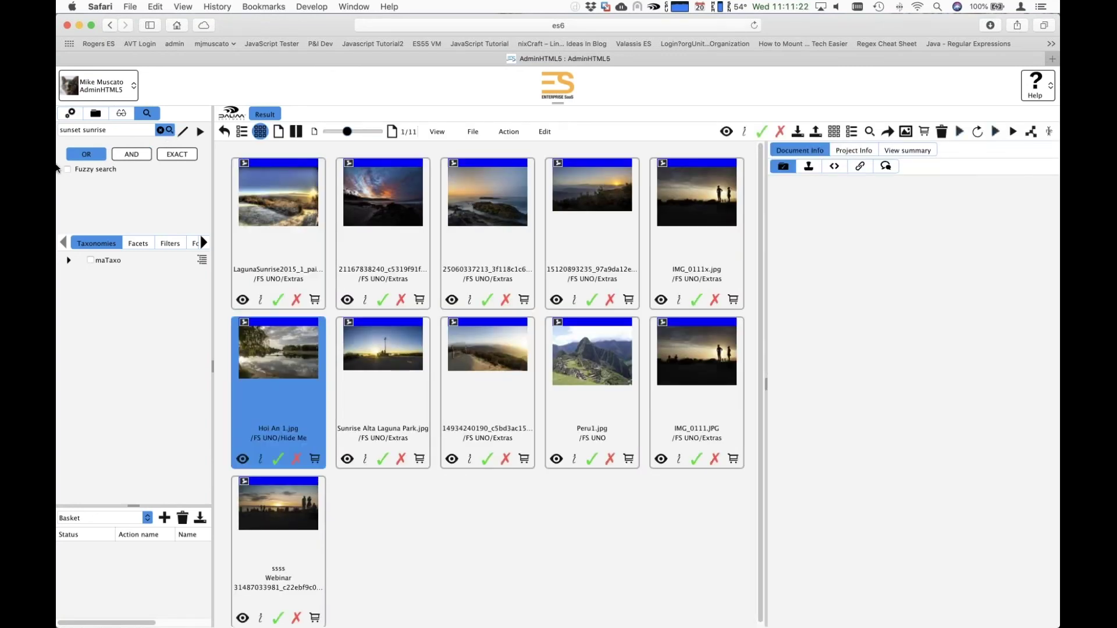
# Step: Search for "Hoi An 2.jpg" with the OR operator and repeat the search with the AND operator
pyautogui.click(166, 131)
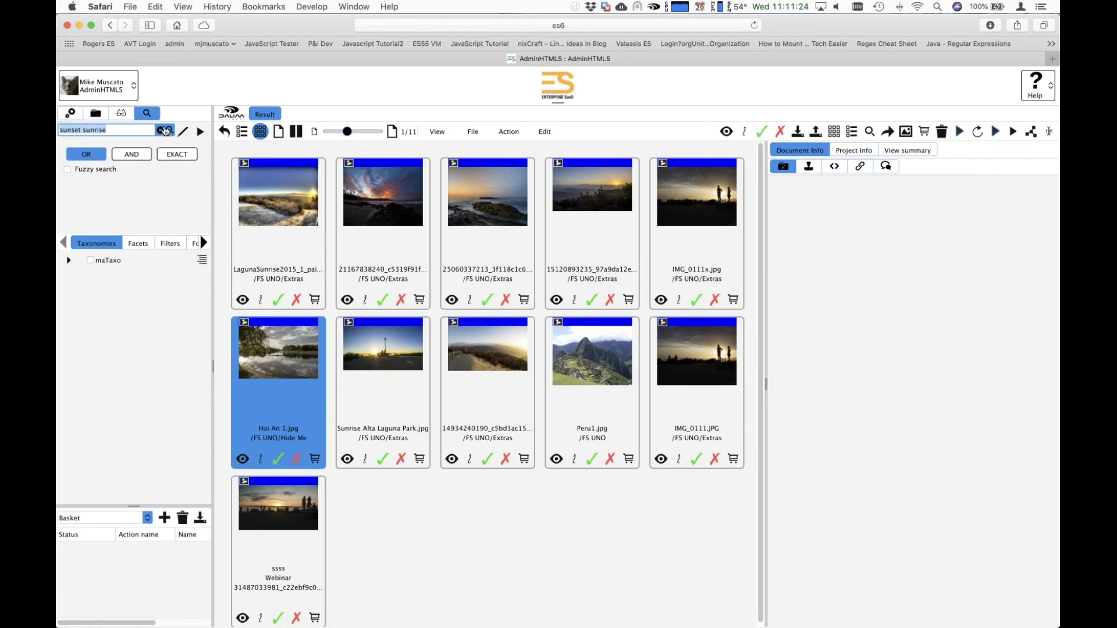
pyautogui.write('Hoi An 2.jpg')
pyautogui.click(168, 130)
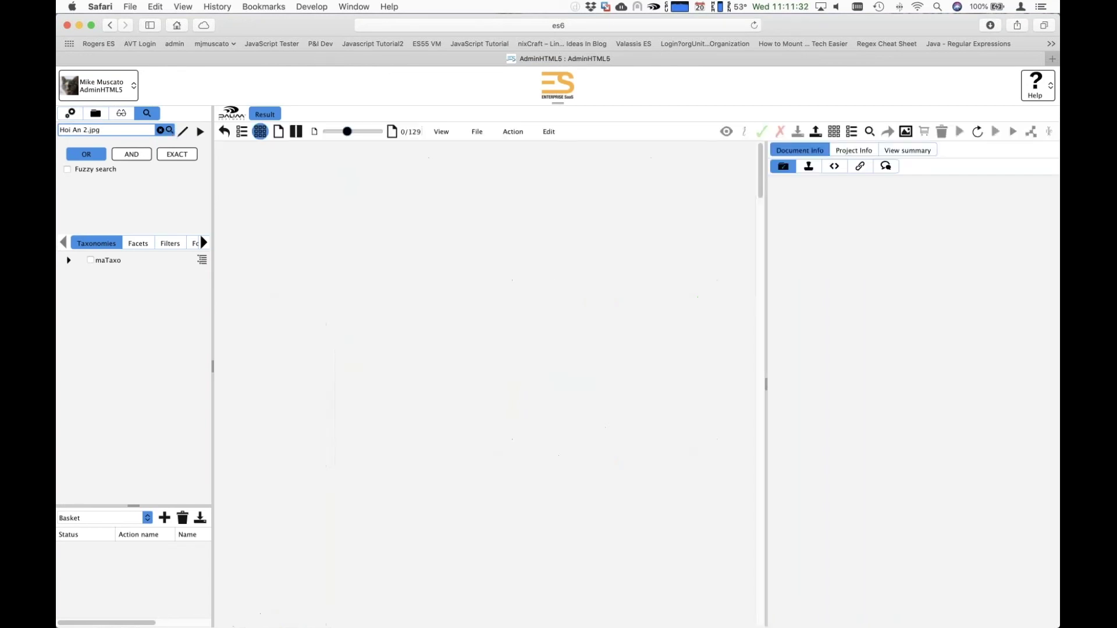
pyautogui.click(132, 154)
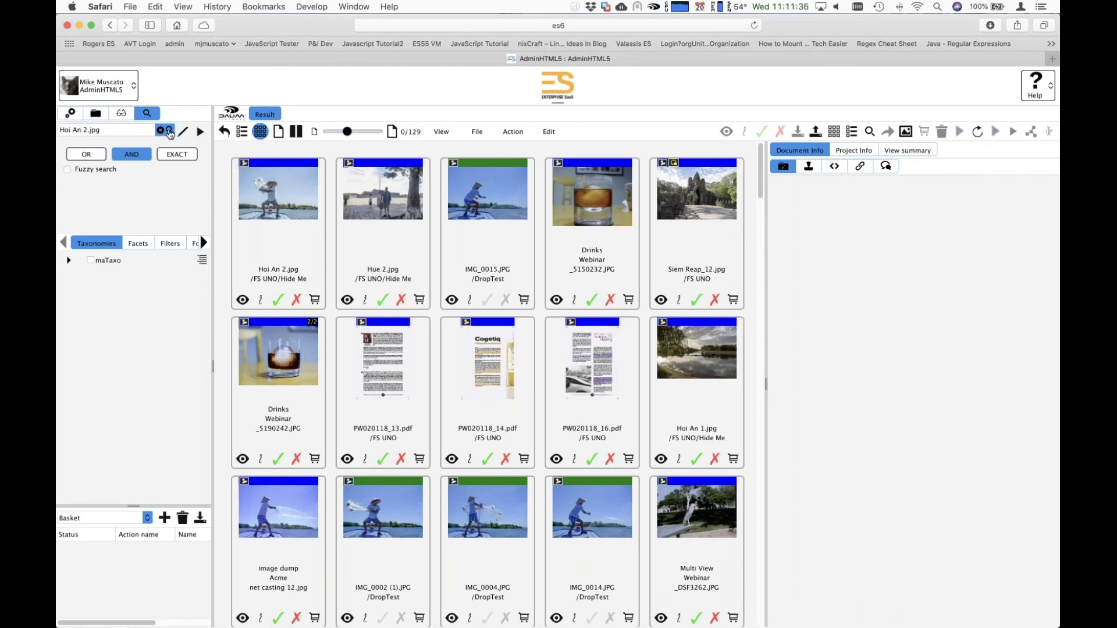
pyautogui.click(169, 131)
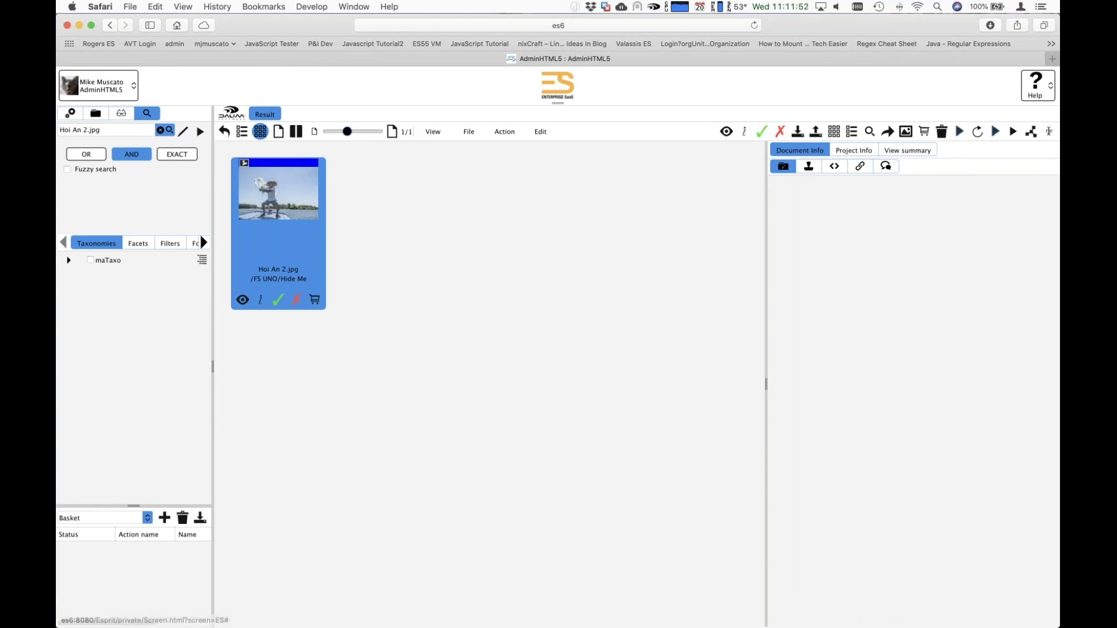
# Step: Load the ES server at 192.168.2.98:8080 in a new browser tab and sign in with the saved account login
pyautogui.doubleClick(593, 54)
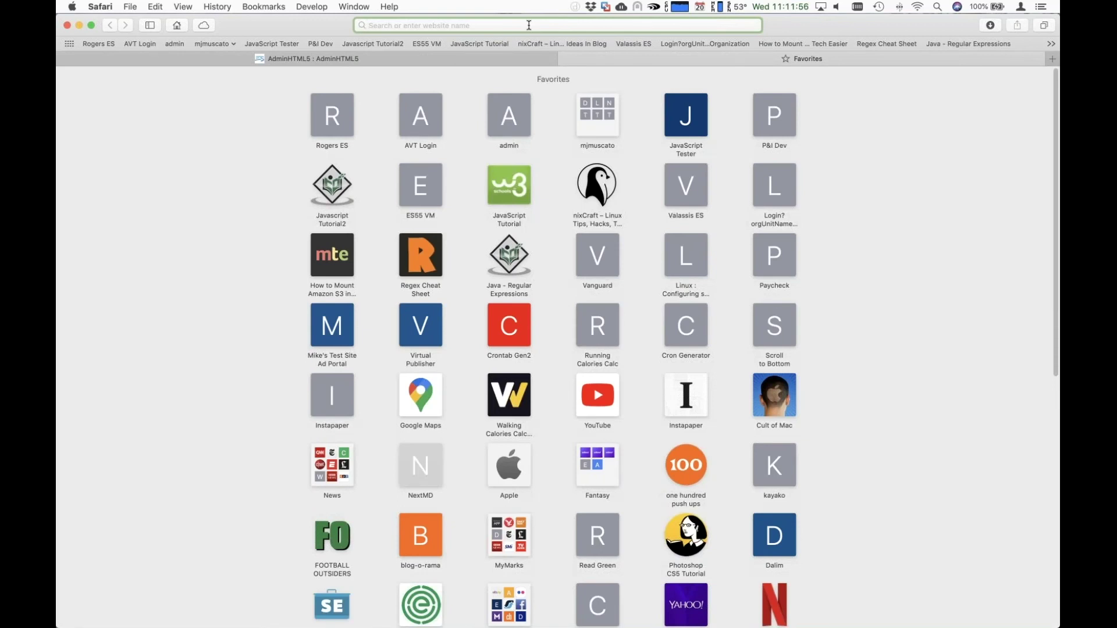
pyautogui.write('192')
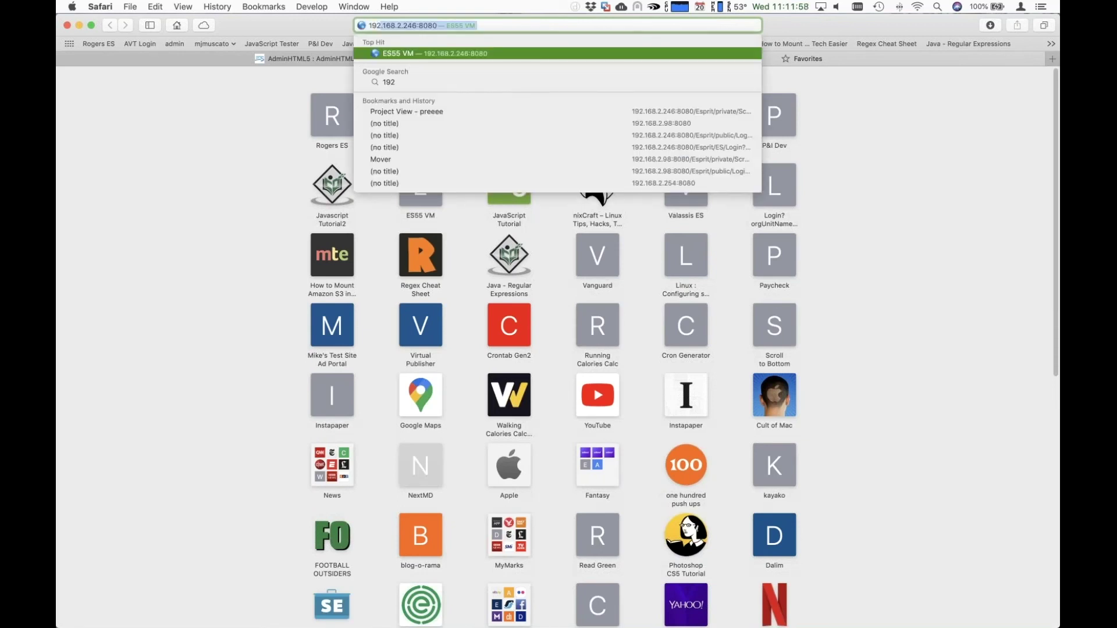
pyautogui.write('.168.2.246:80')
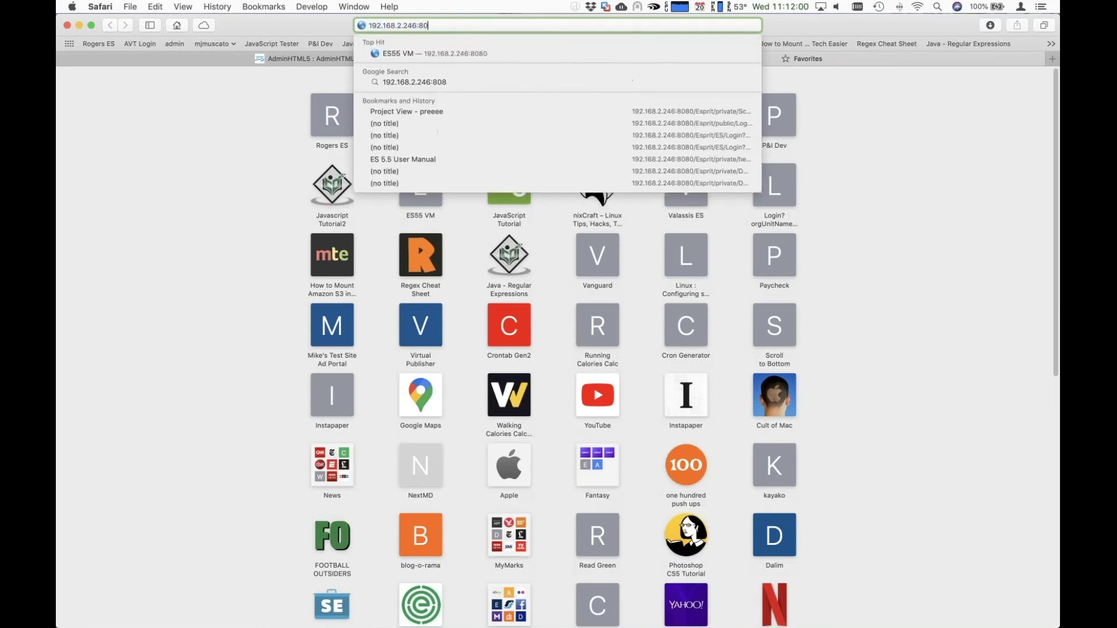
pyautogui.press('BackSpace')
pyautogui.press('BackSpace')
pyautogui.press('BackSpace')
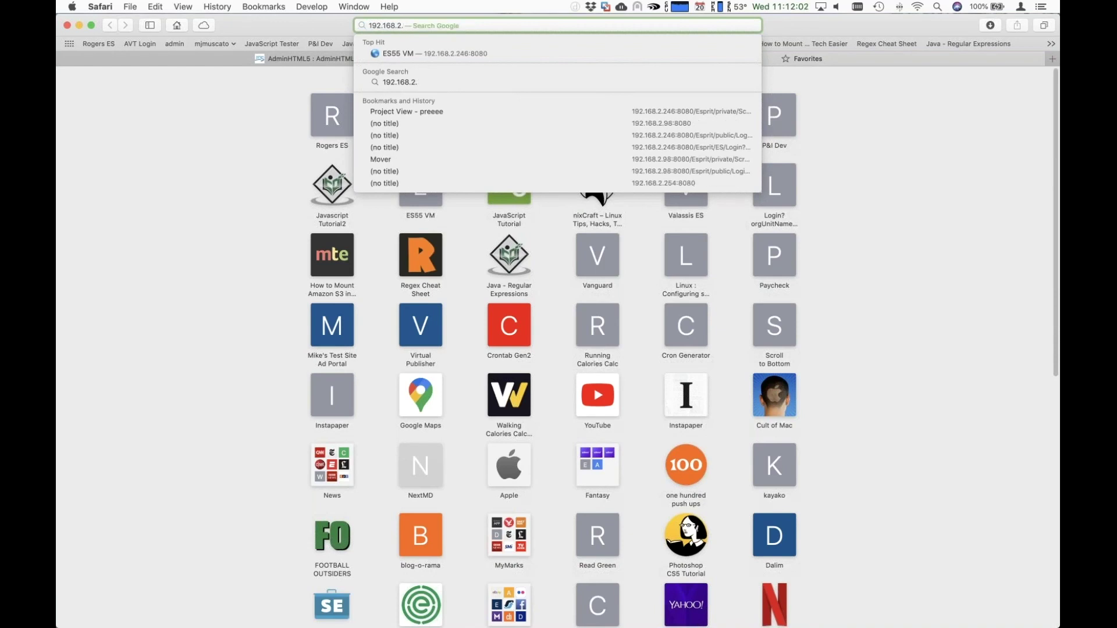
pyautogui.write('98')
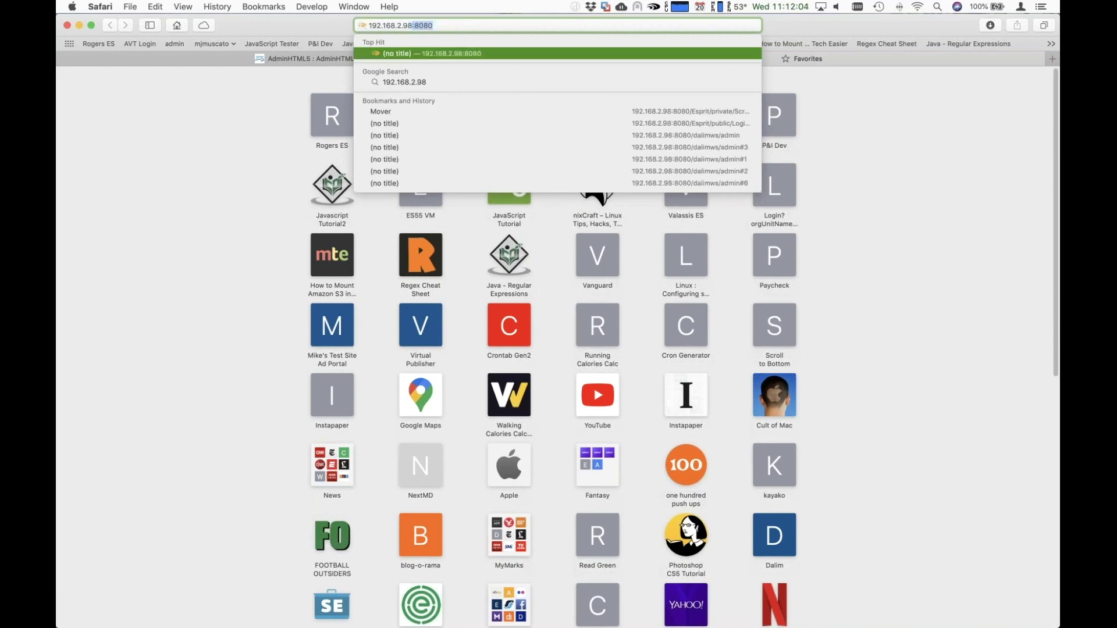
pyautogui.press('Return')
pyautogui.click(349, 238)
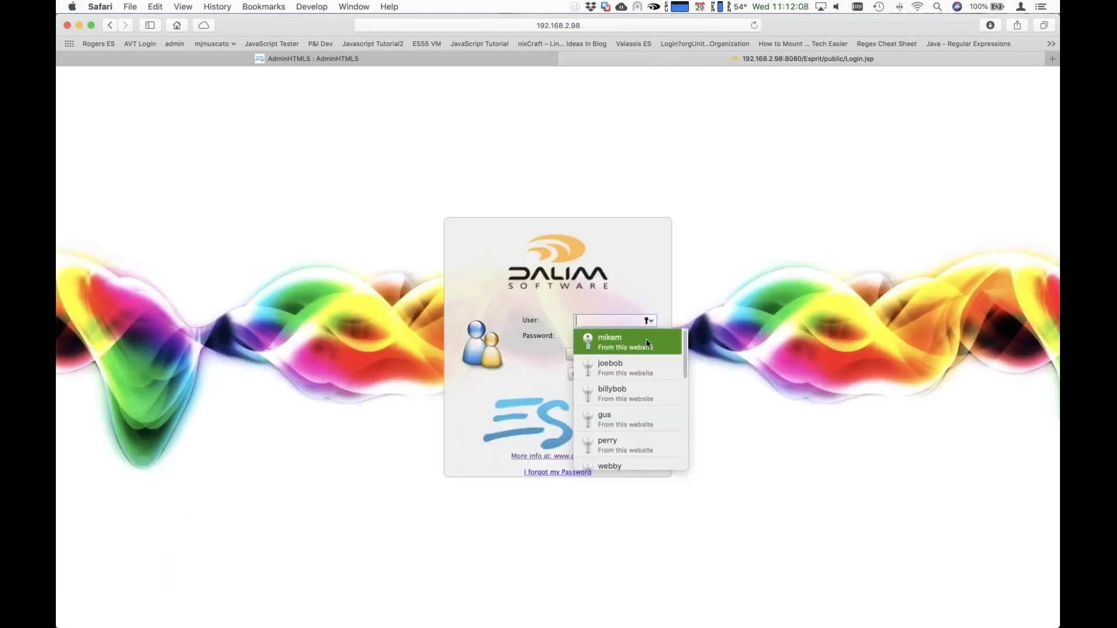
pyautogui.click(645, 338)
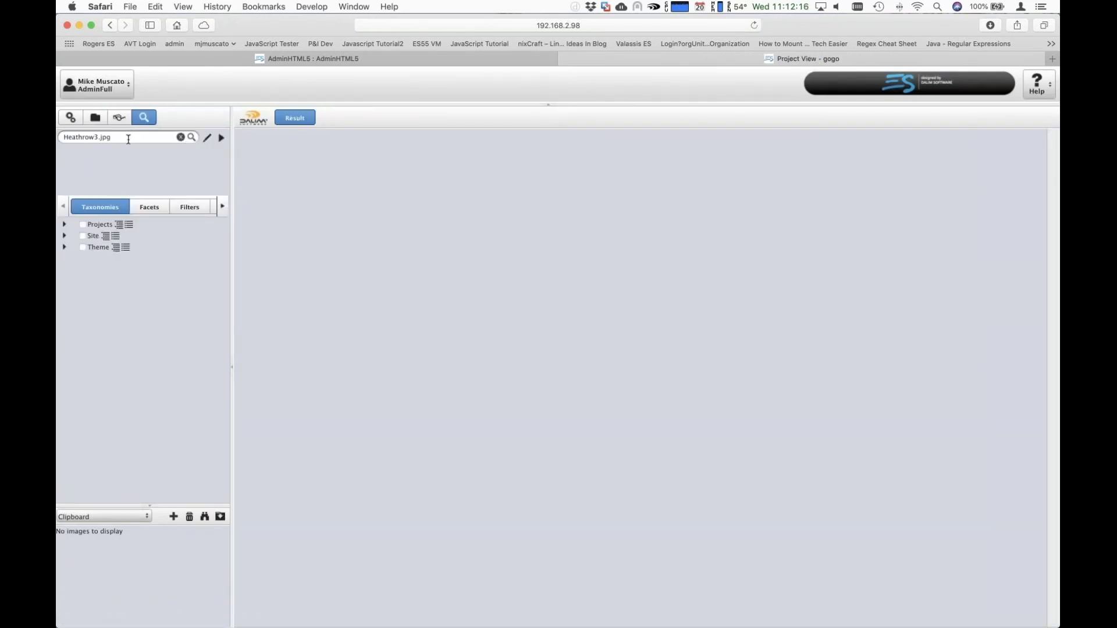
# Step: Search for "Heathrow3.jpg" on this server, select the Heathrow3.jpg document and look through the other results
pyautogui.click(194, 139)
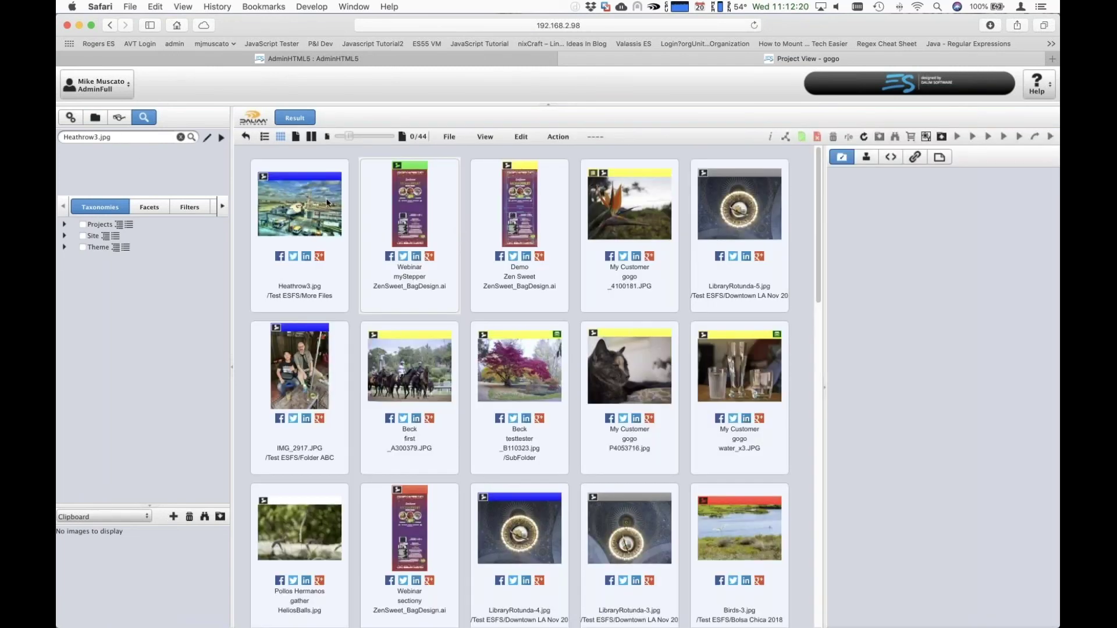
pyautogui.click(299, 197)
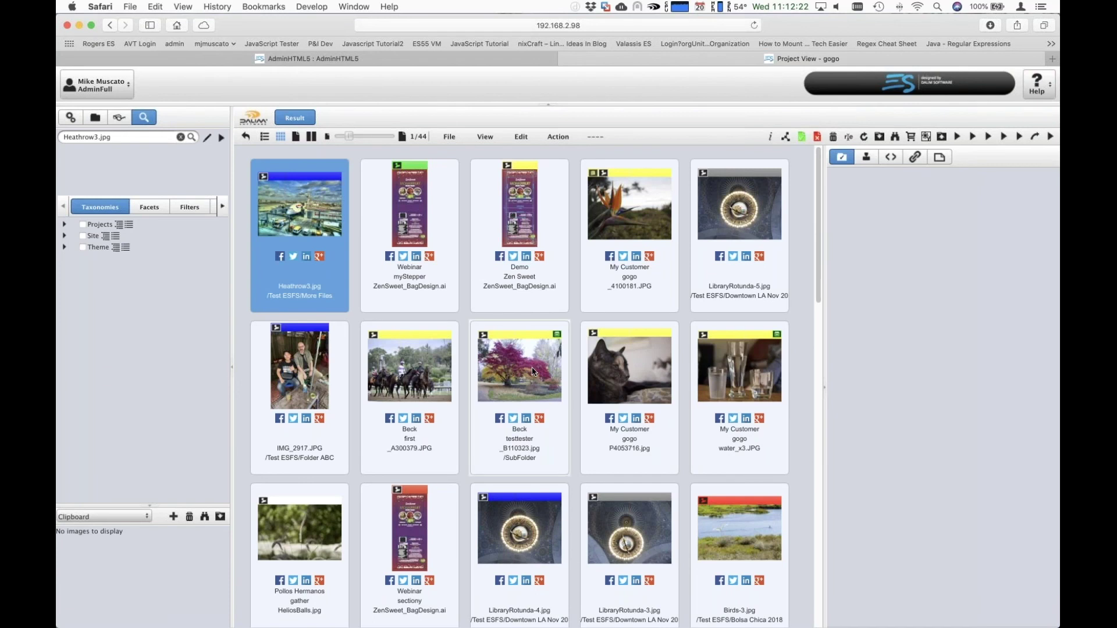
pyautogui.scroll(-10, 533, 371)
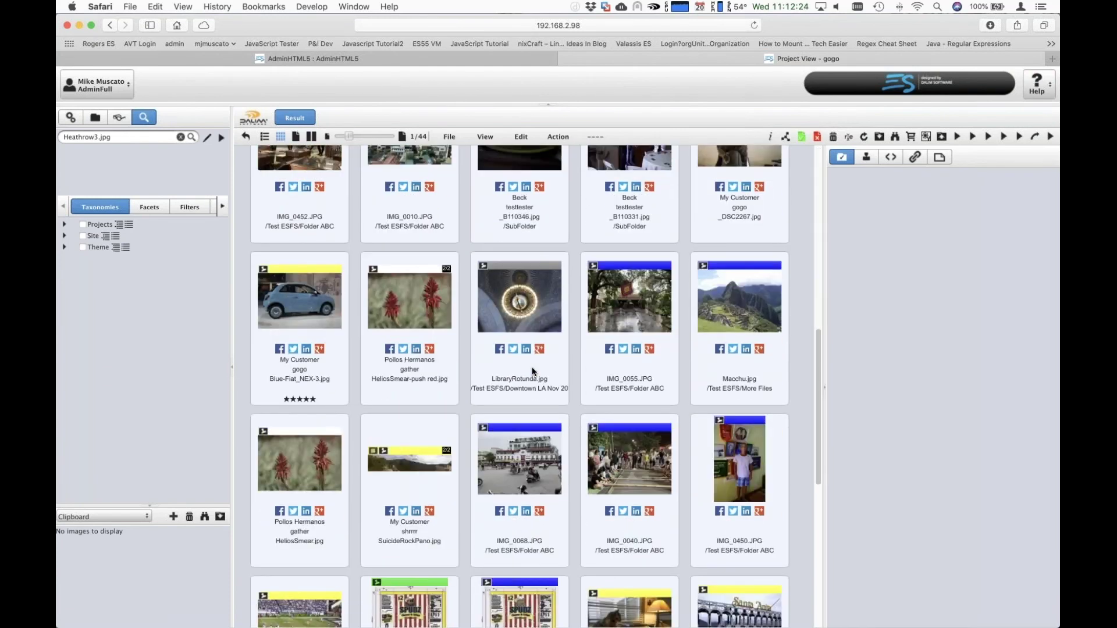
pyautogui.scroll(-7, 533, 371)
pyautogui.scroll(10, 533, 371)
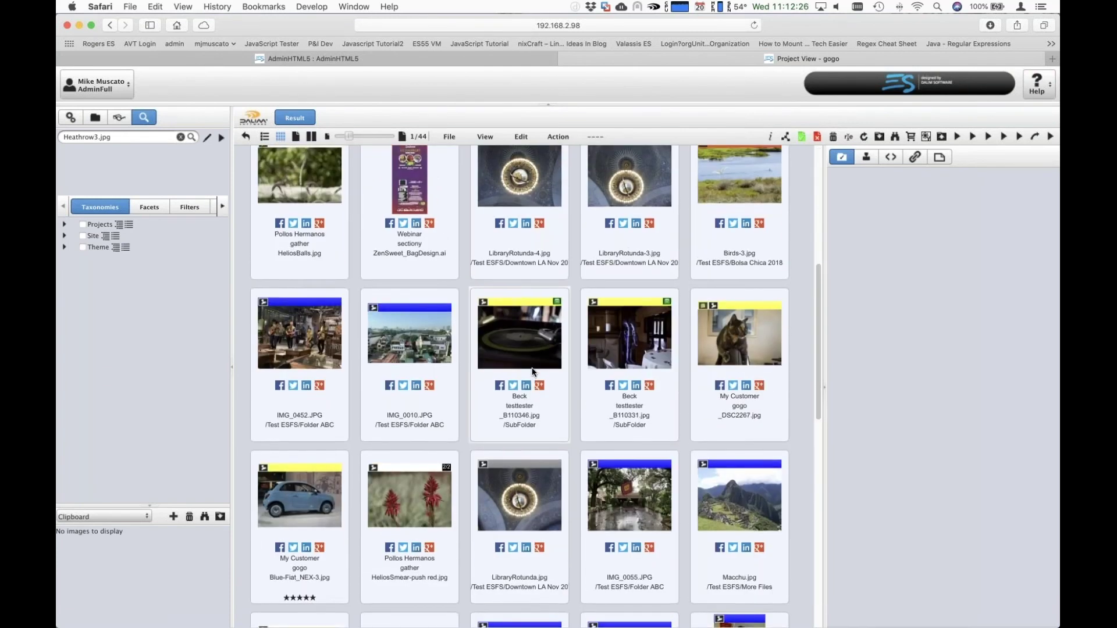
pyautogui.scroll(5, 532, 371)
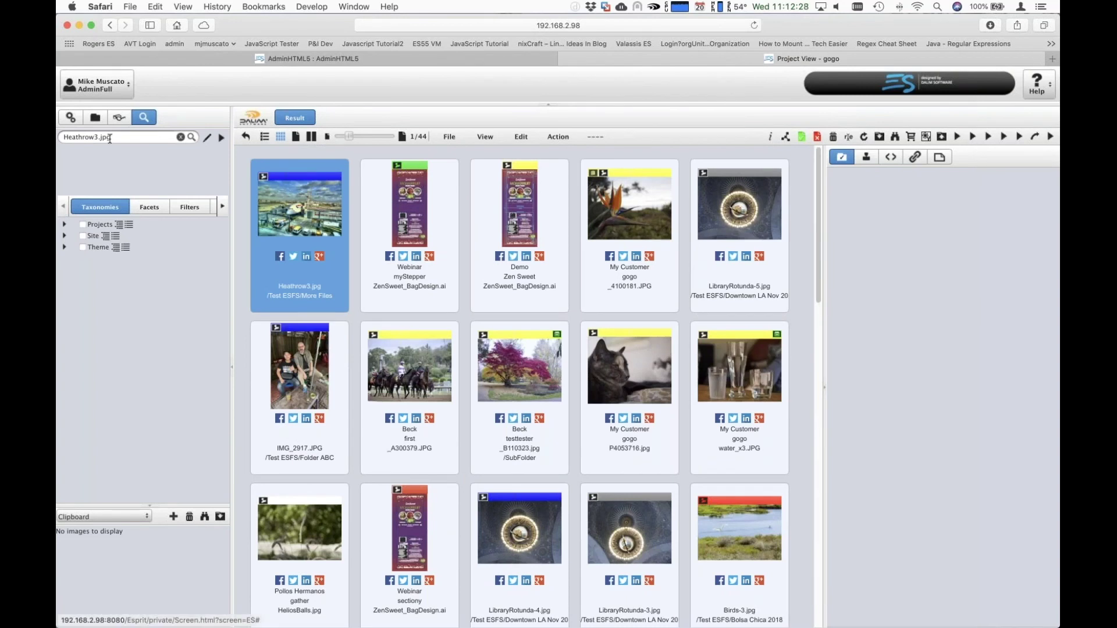
pyautogui.click(147, 138)
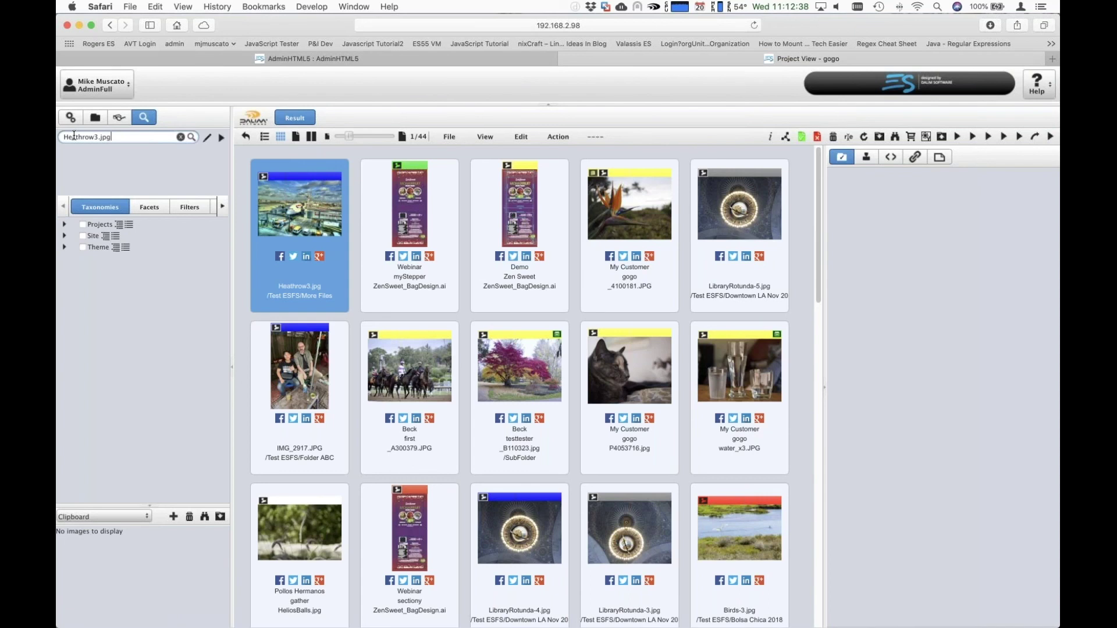
pyautogui.click(74, 137)
pyautogui.doubleClick(74, 137)
pyautogui.click(116, 138)
pyautogui.scroll(-10, 529, 387)
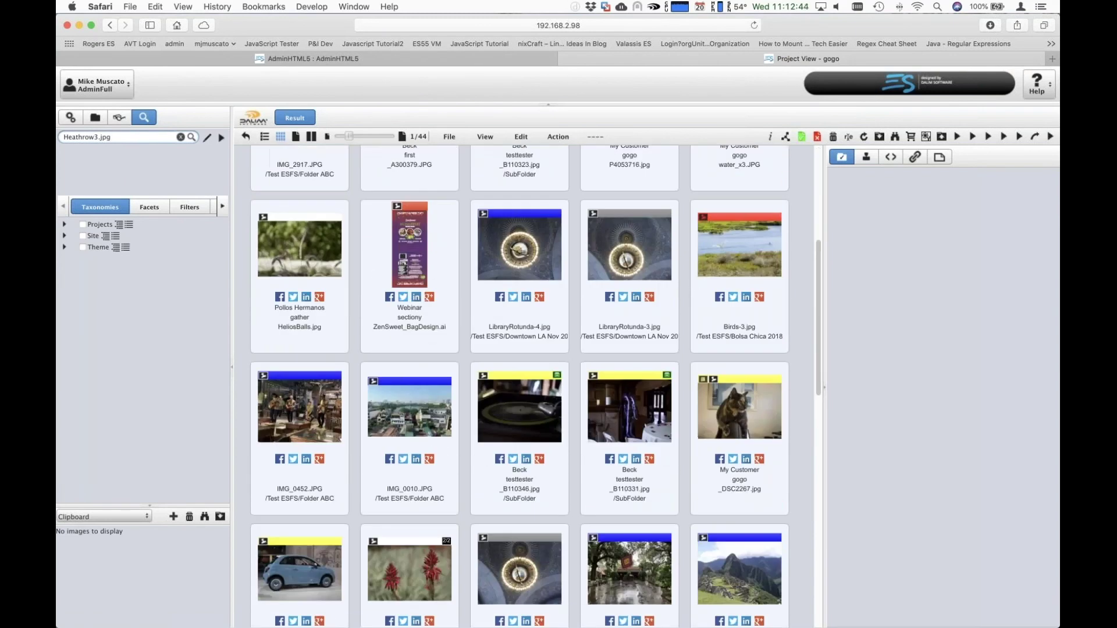
pyautogui.press('Return')
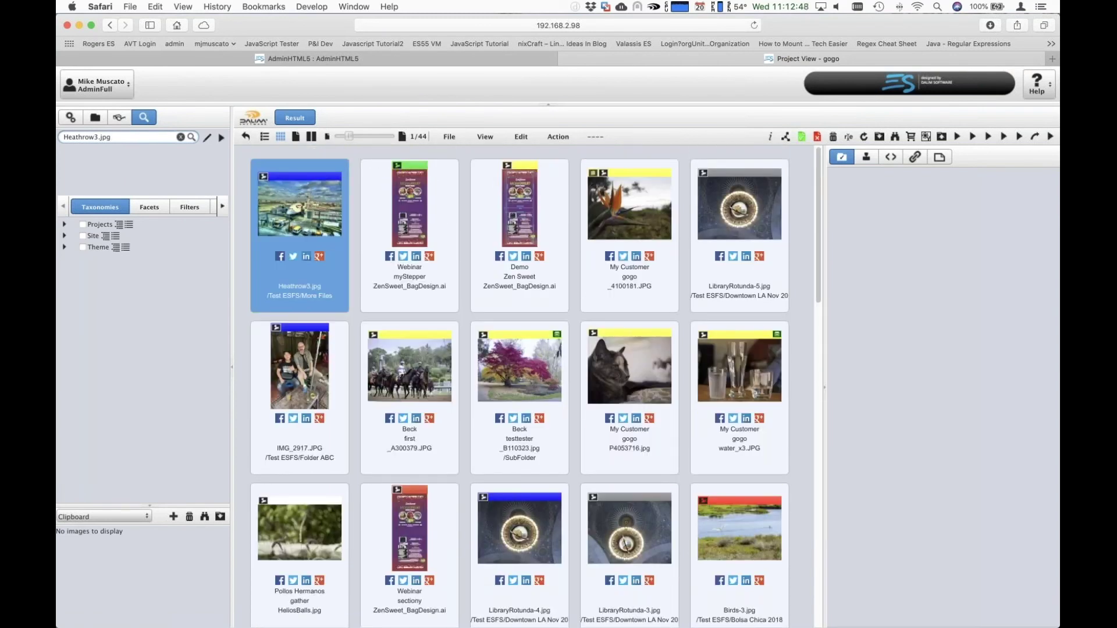
# Step: Return to the AdminHTML5 session and search for "Heathrow3.jpg" with the OR operator
pyautogui.click(336, 59)
pyautogui.moveTo(101, 130); pyautogui.dragTo(60, 129)
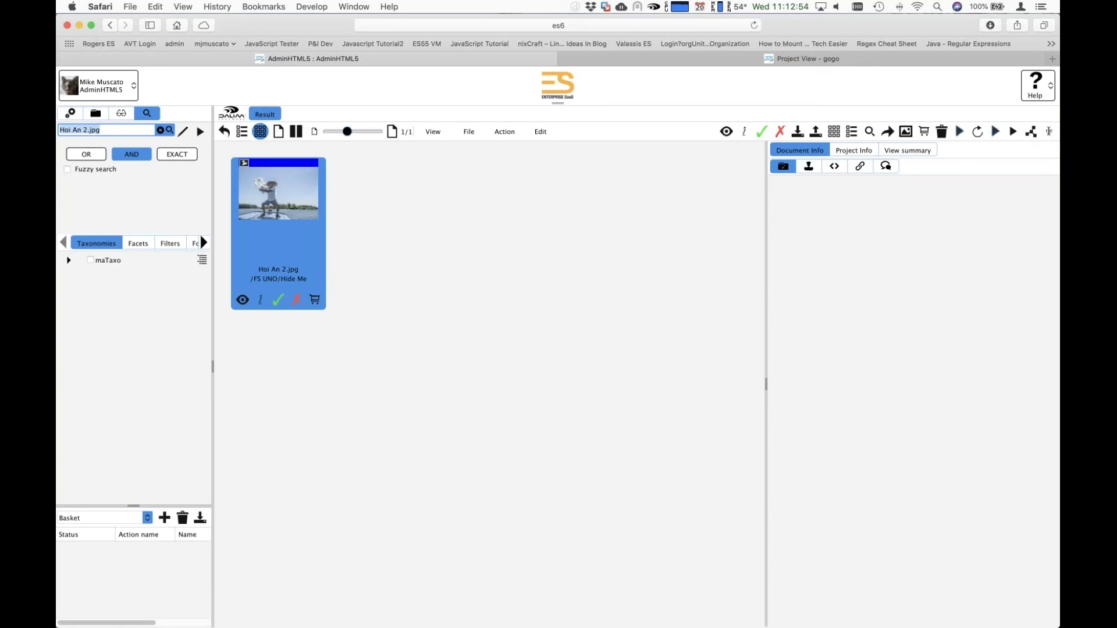
pyautogui.write('Heathrow3.jpg')
pyautogui.click(85, 157)
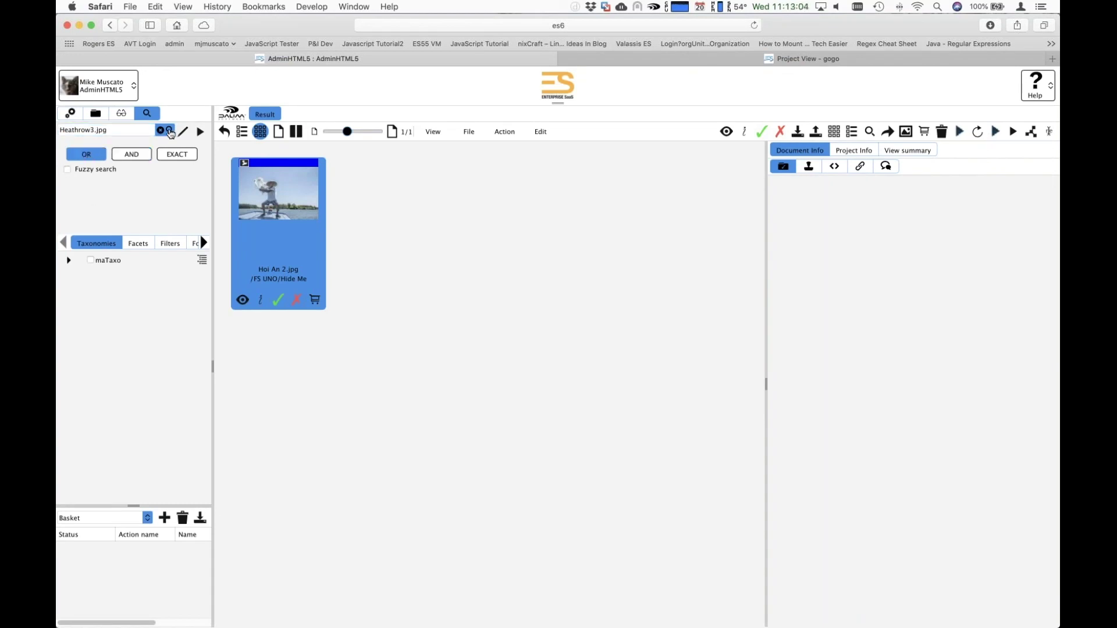
pyautogui.click(169, 132)
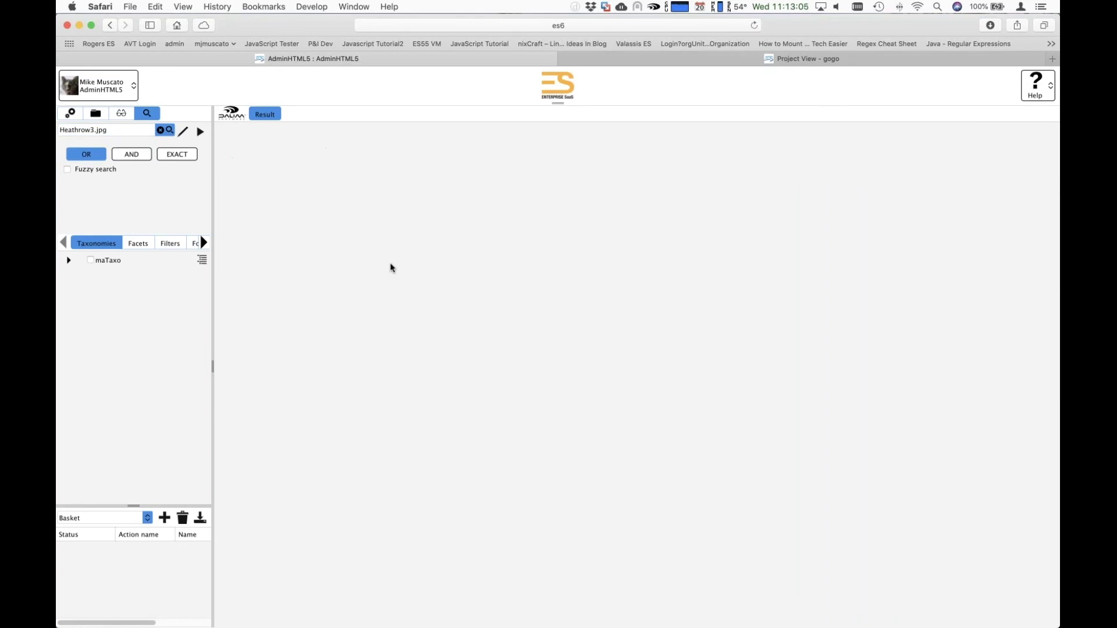
# Step: Repeat the "Heathrow3.jpg" search with the AND operator and select the resulting image
pyautogui.click(131, 157)
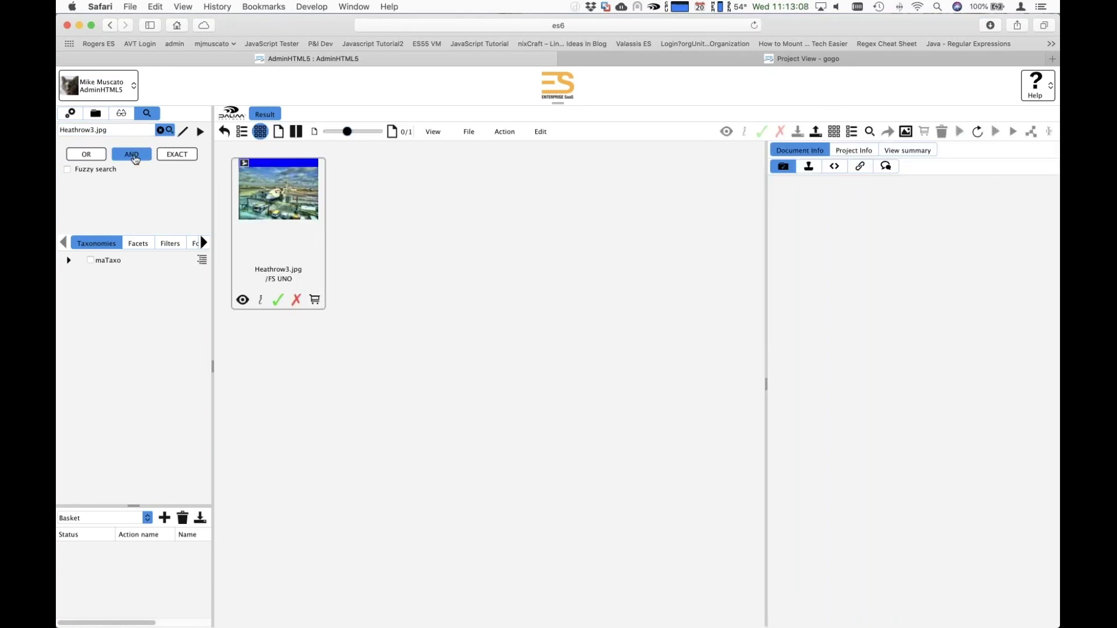
pyautogui.click(169, 132)
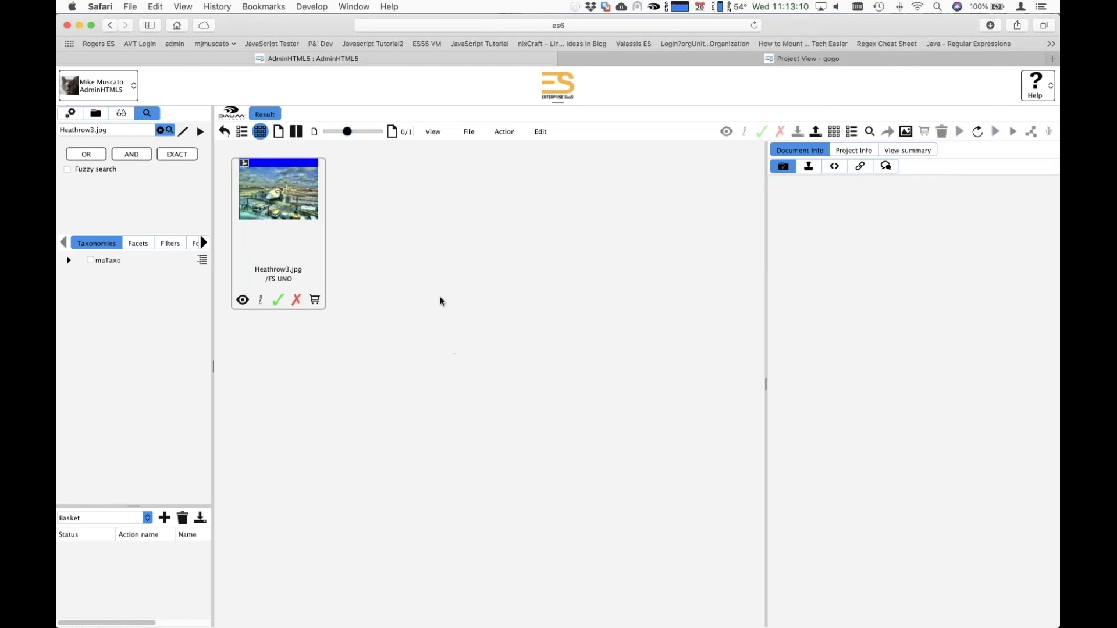
pyautogui.click(268, 216)
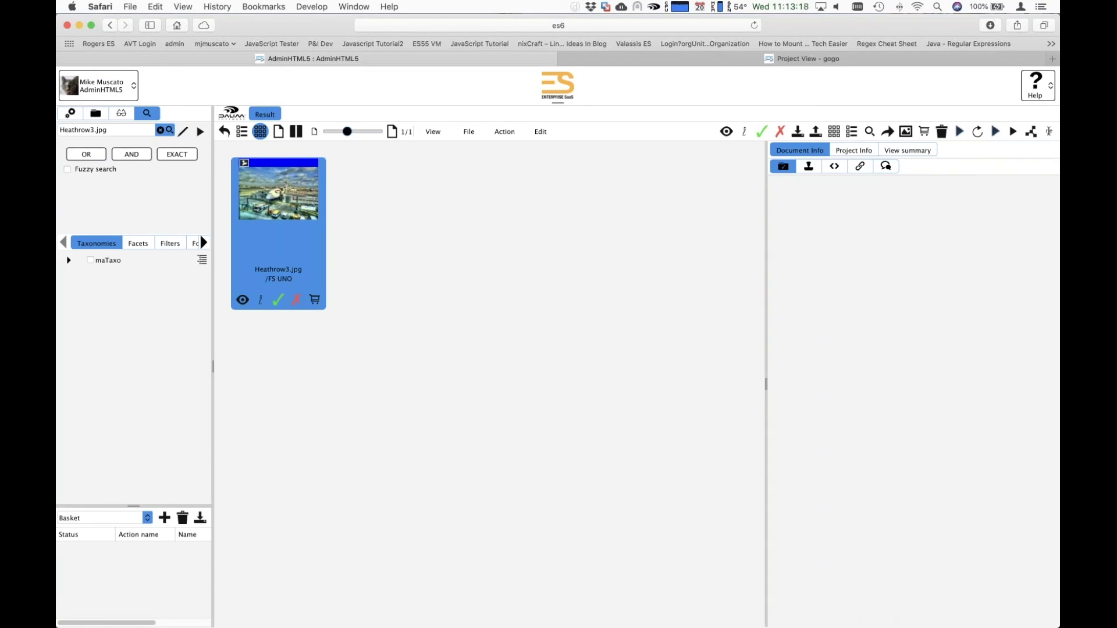
# Step: Switch the search operator to OR while keeping "Heathrow3.jpg" as search text, and clear the image selection
pyautogui.click(97, 157)
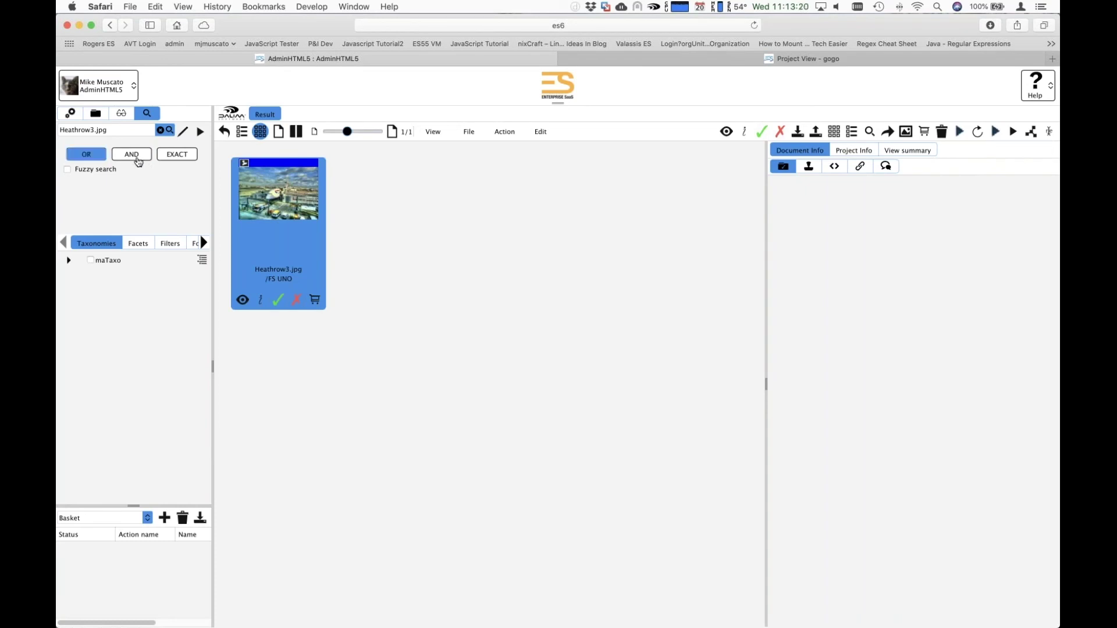
pyautogui.click(138, 158)
pyautogui.click(86, 155)
pyautogui.tripleClick(106, 129)
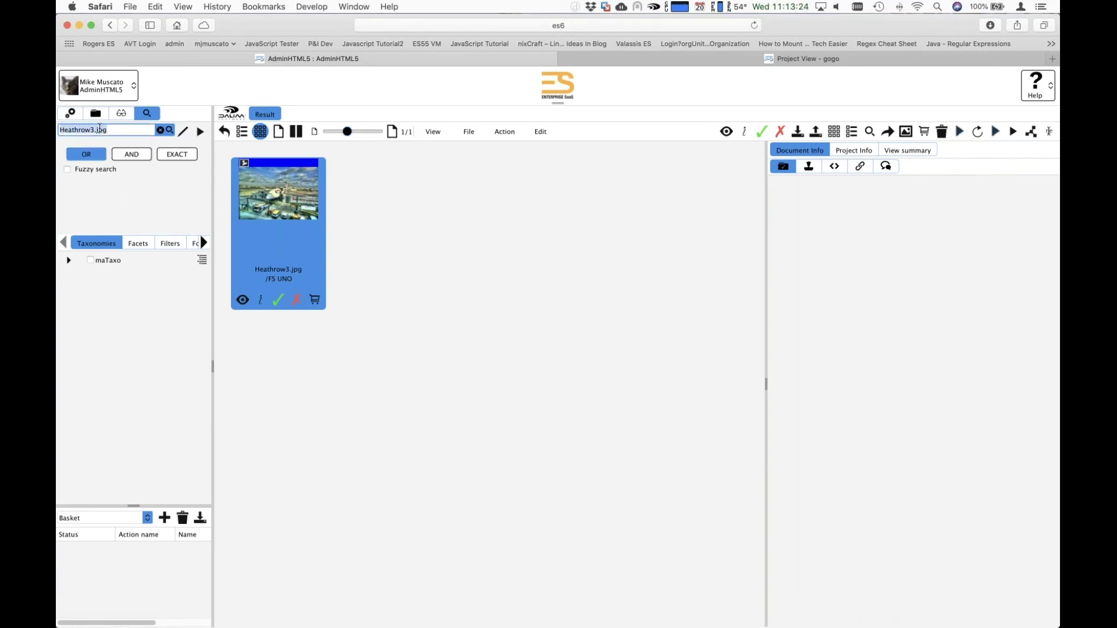
pyautogui.moveTo(114, 131); pyautogui.dragTo(61, 131)
pyautogui.click(446, 327)
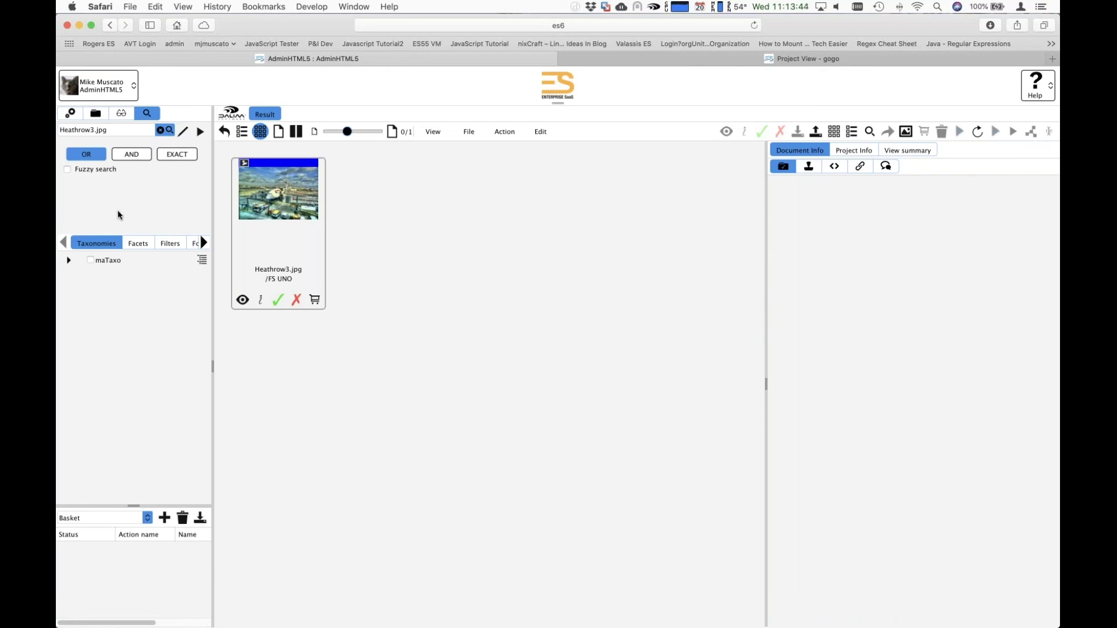
# Step: Run the "Heathrow3.jpg" search with the EXACT operator
pyautogui.click(178, 155)
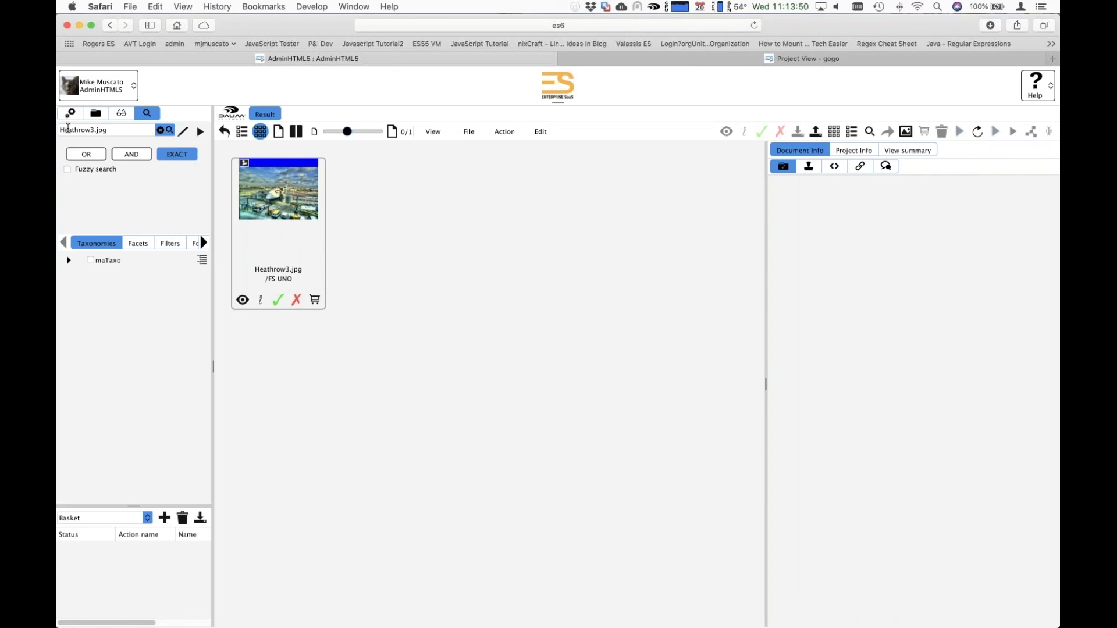
pyautogui.moveTo(60, 130); pyautogui.dragTo(115, 131)
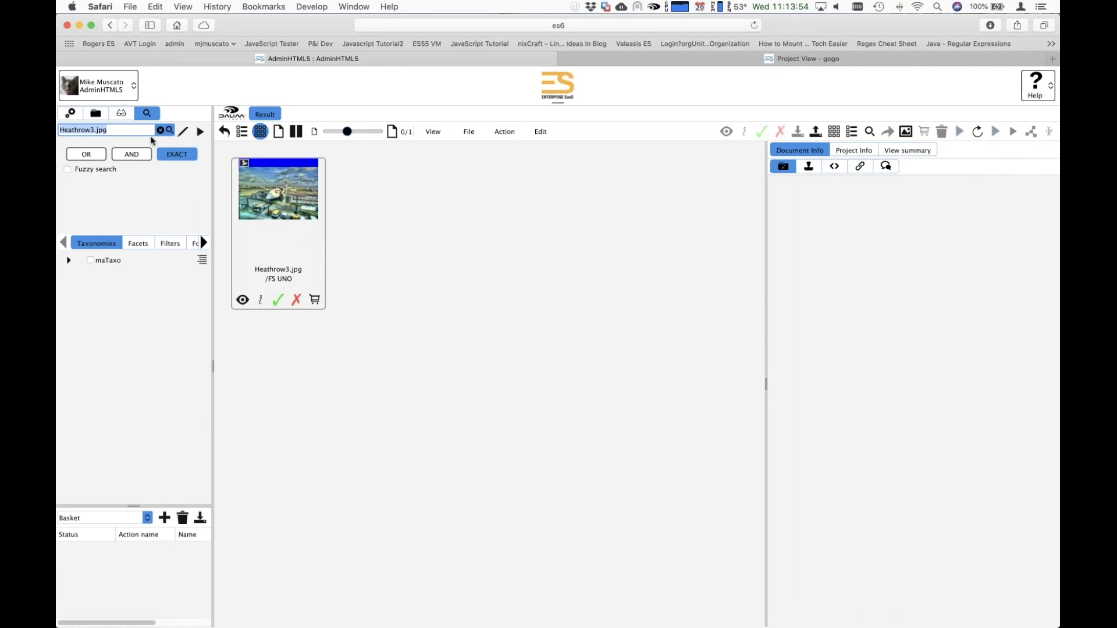
pyautogui.click(170, 131)
pyautogui.click(507, 347)
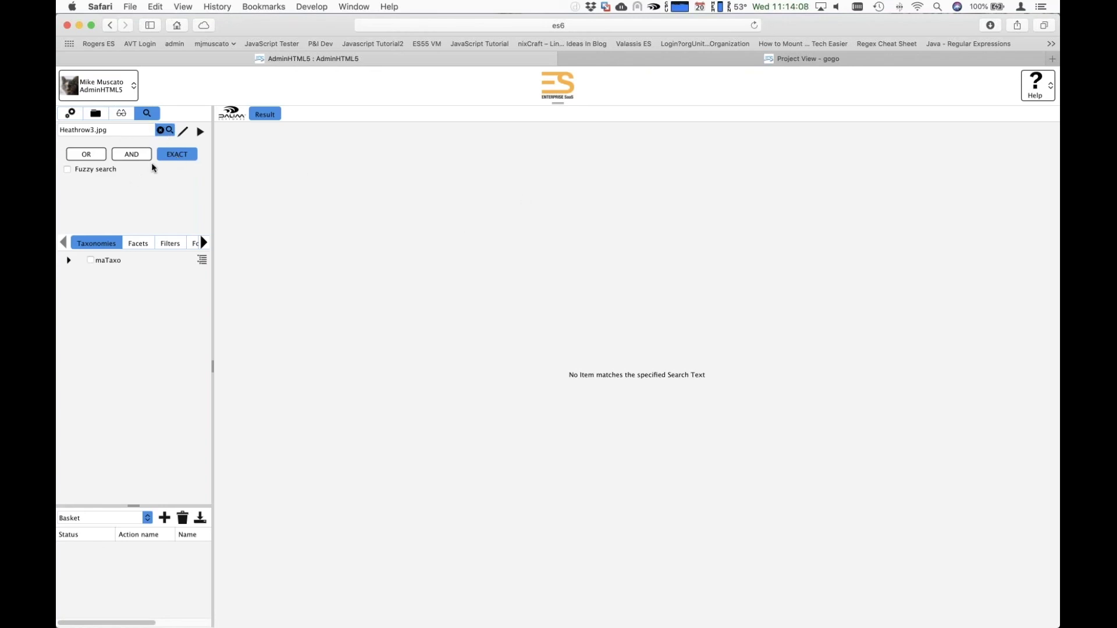
# Step: Open the documents of project ssss under the Webinar customer
pyautogui.click(95, 113)
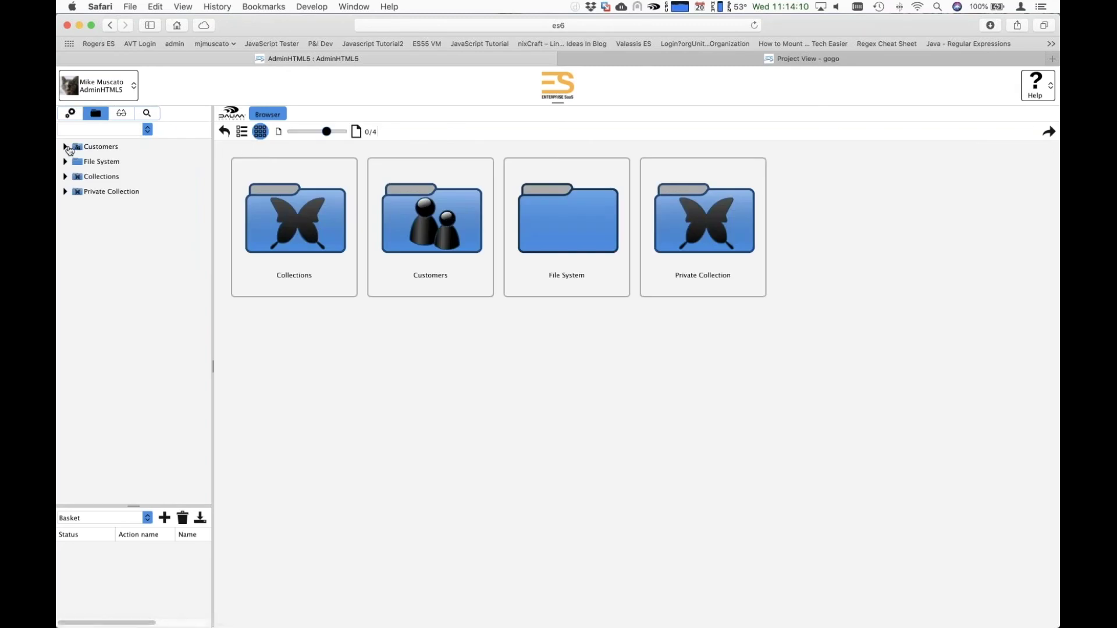
pyautogui.click(65, 146)
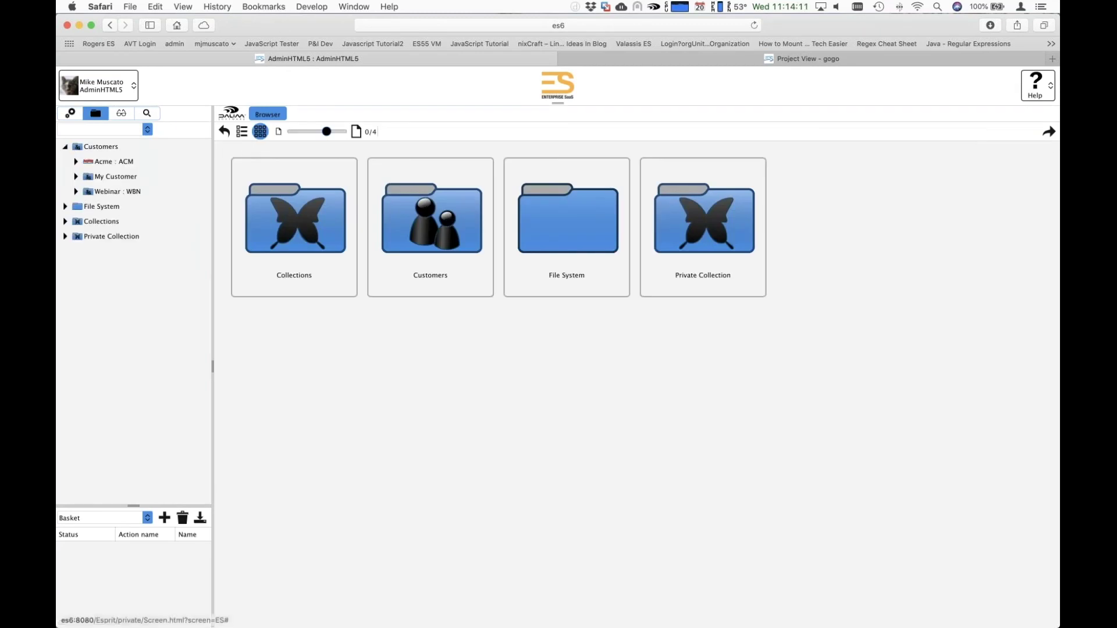
pyautogui.click(76, 192)
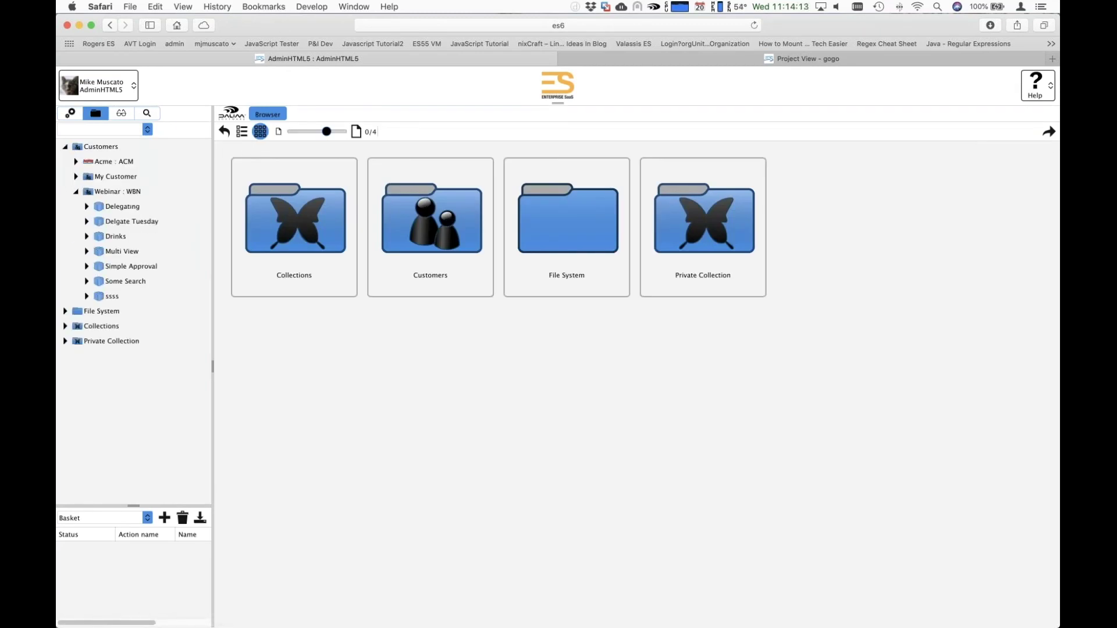
pyautogui.click(123, 297)
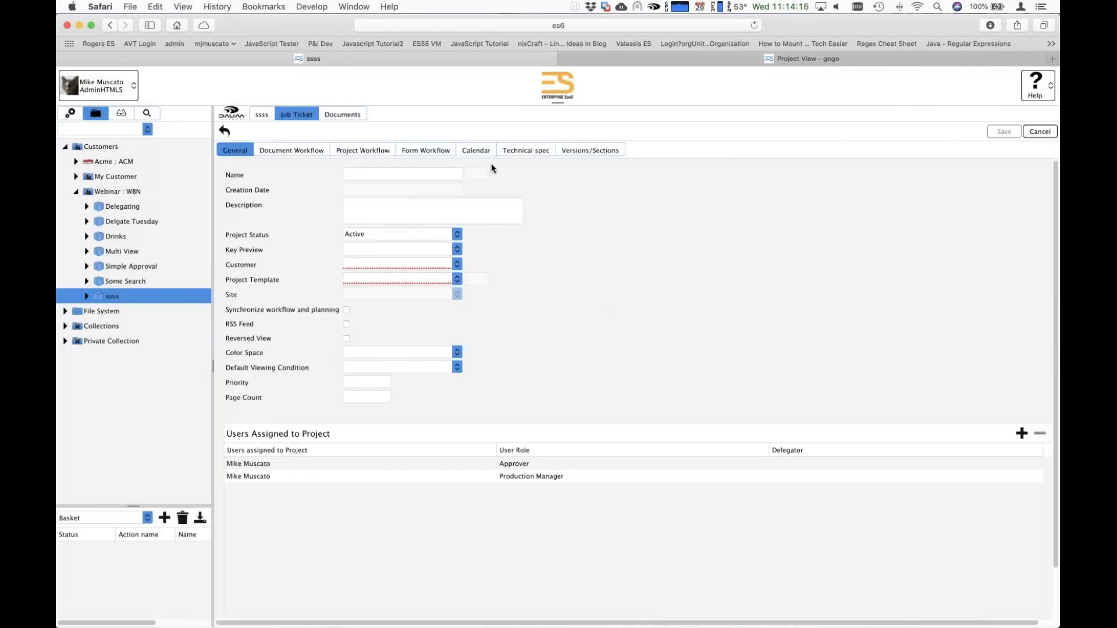
pyautogui.click(348, 117)
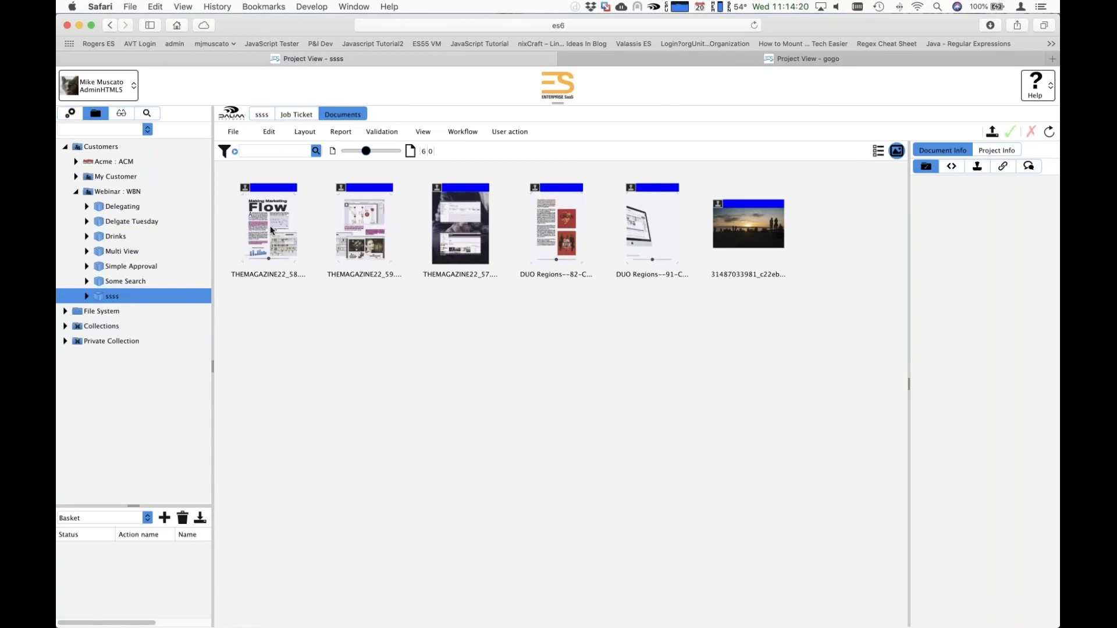
# Step: Examine the extracted text metadata of the THEMAGAZINE22_58 document, widening the document information area for reading
pyautogui.click(270, 226)
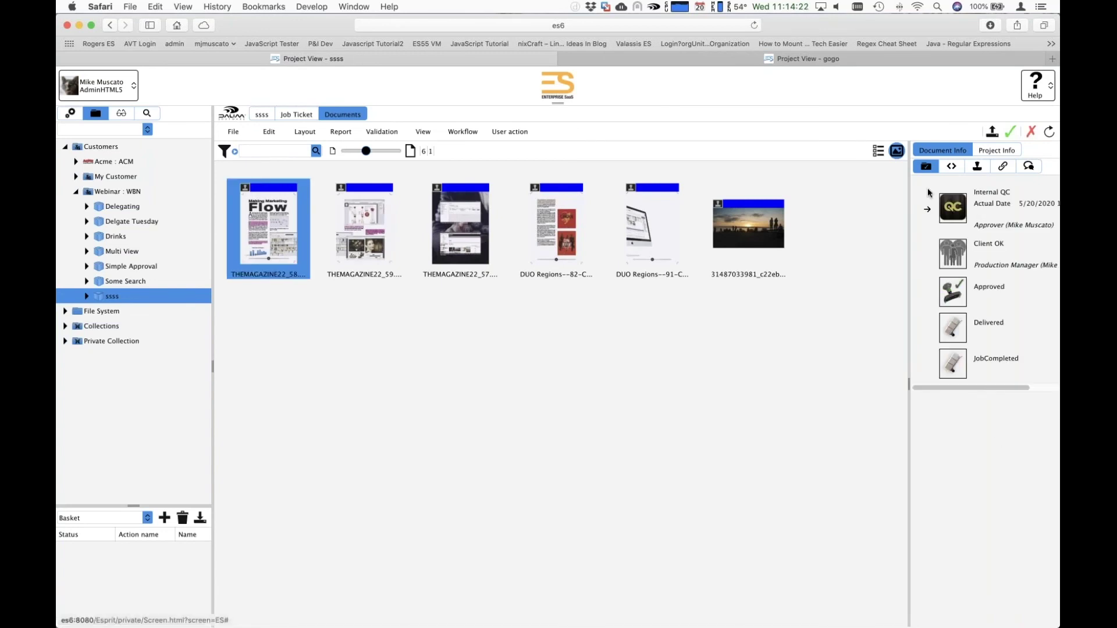
pyautogui.click(952, 167)
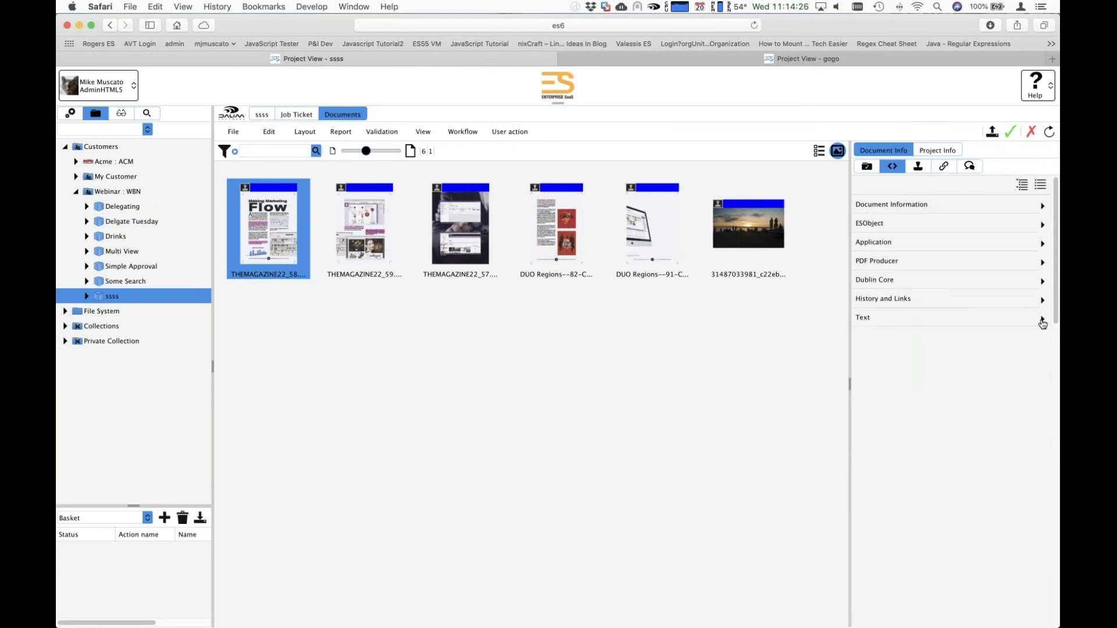
pyautogui.click(1041, 320)
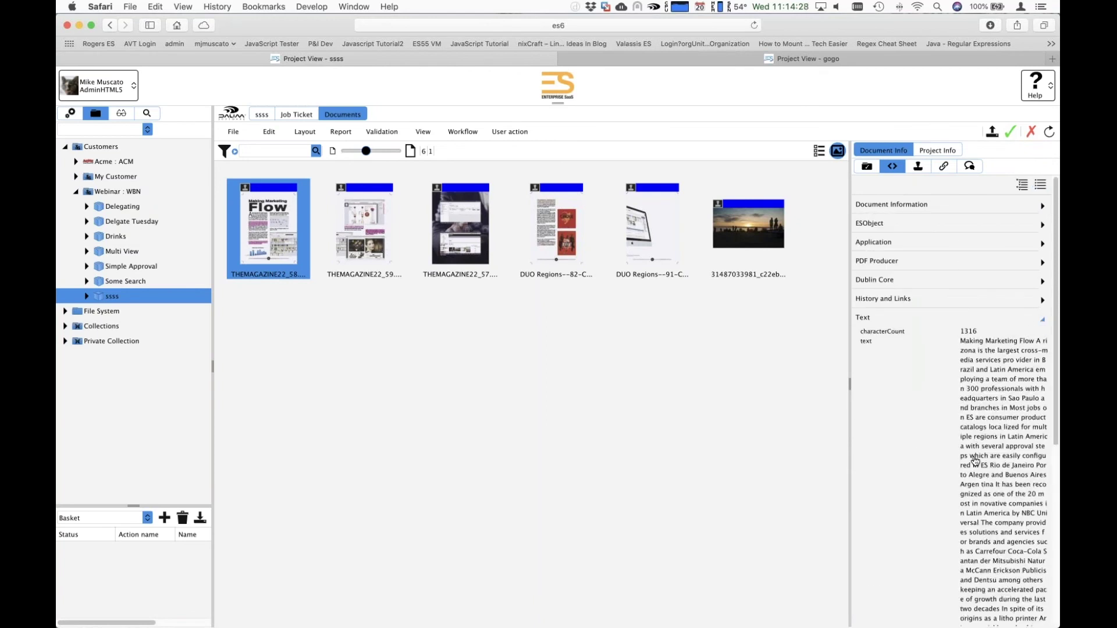
pyautogui.moveTo(851, 418); pyautogui.dragTo(773, 418)
pyautogui.scroll(-4, 1010, 447)
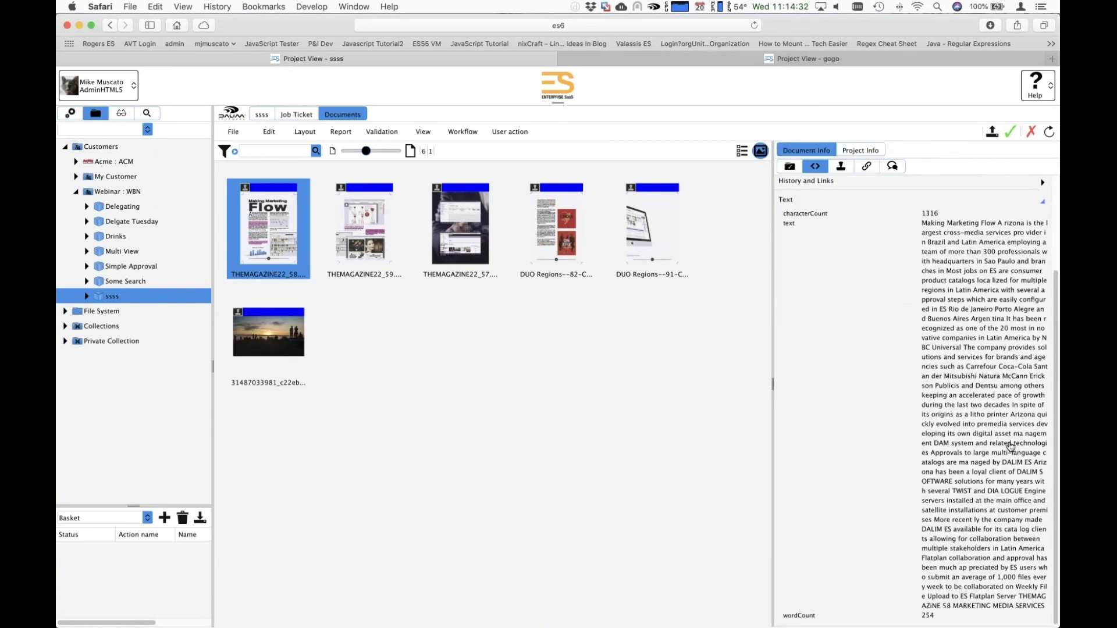
pyautogui.scroll(3, 1010, 447)
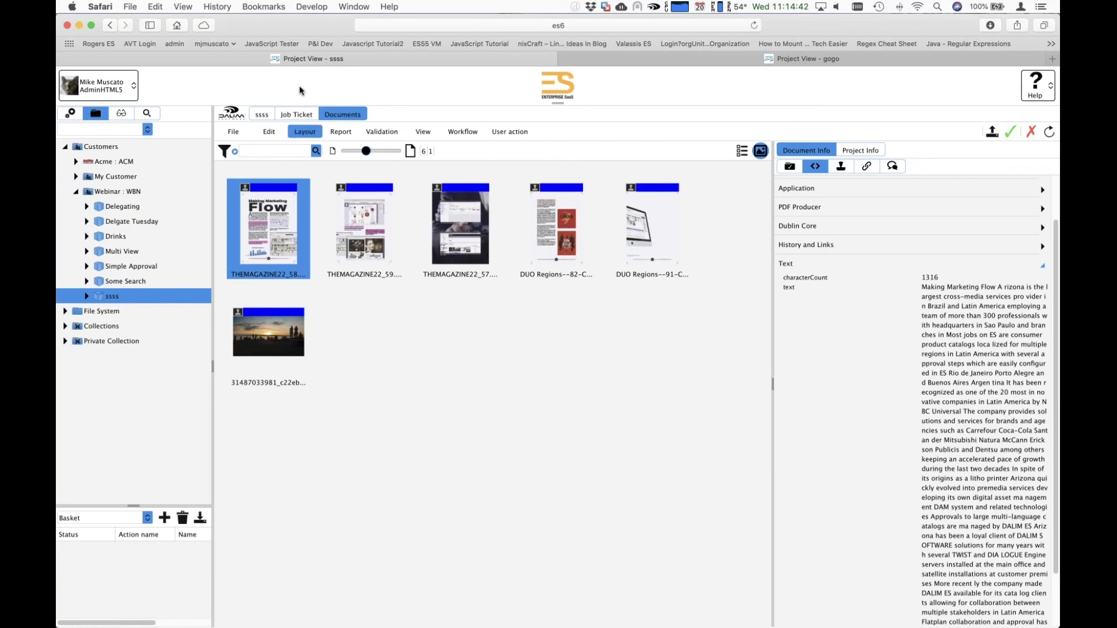
# Step: Search for "possibilities" with the EXACT operator, then select the resulting document and clear the selection
pyautogui.click(148, 113)
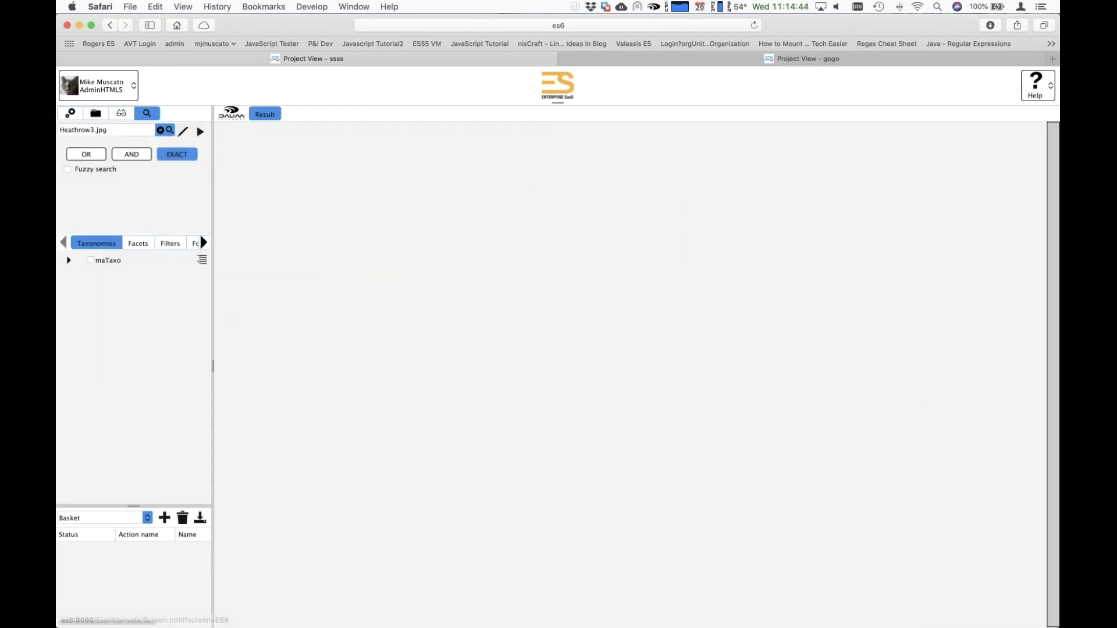
pyautogui.click(169, 155)
pyautogui.write('possibilities')
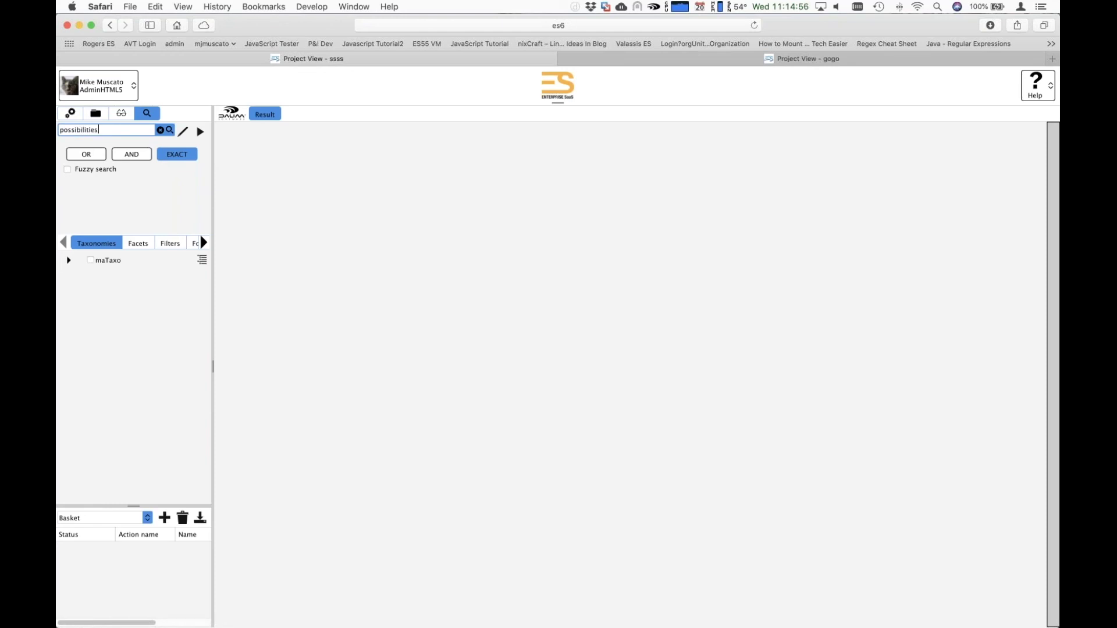
pyautogui.press('Return')
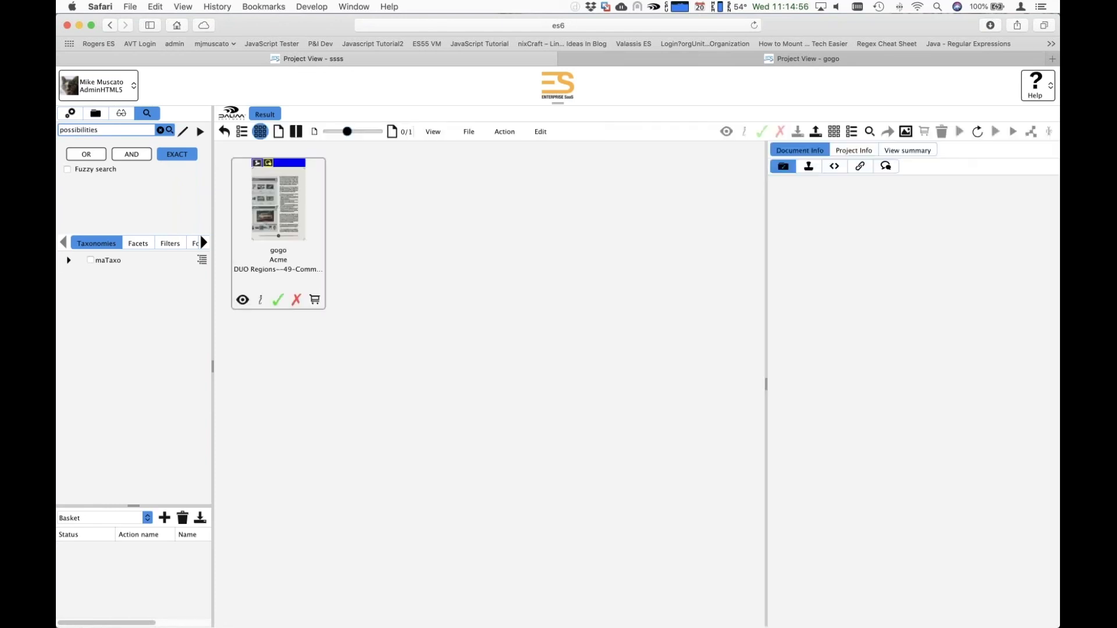
pyautogui.click(283, 199)
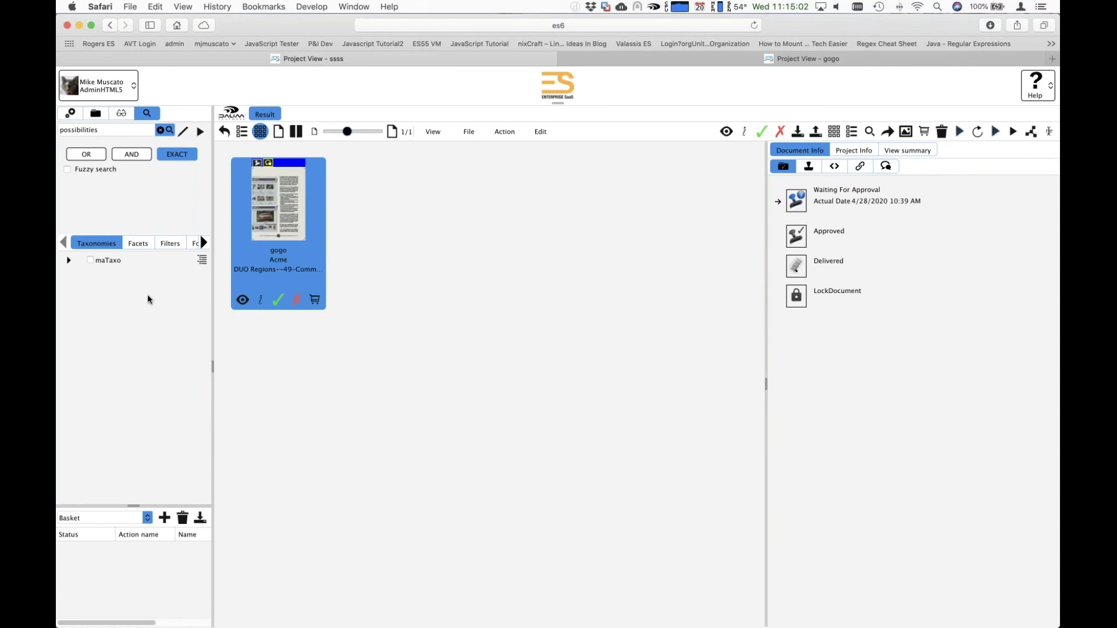
pyautogui.click(431, 227)
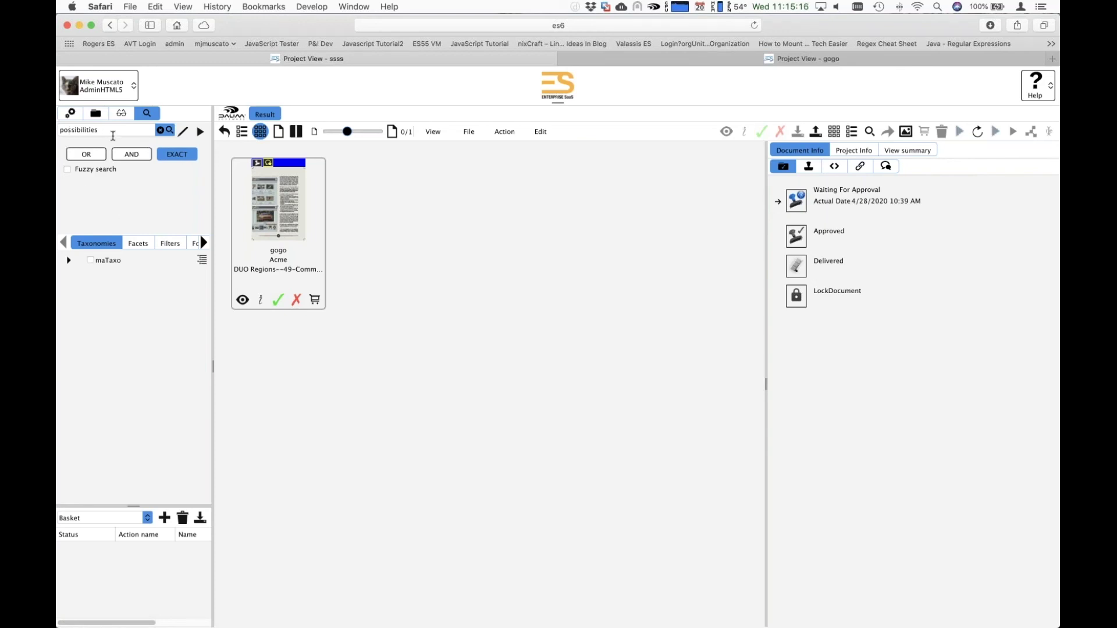
# Step: Switch the search operator to OR and search for "Heathrow"
pyautogui.doubleClick(67, 129)
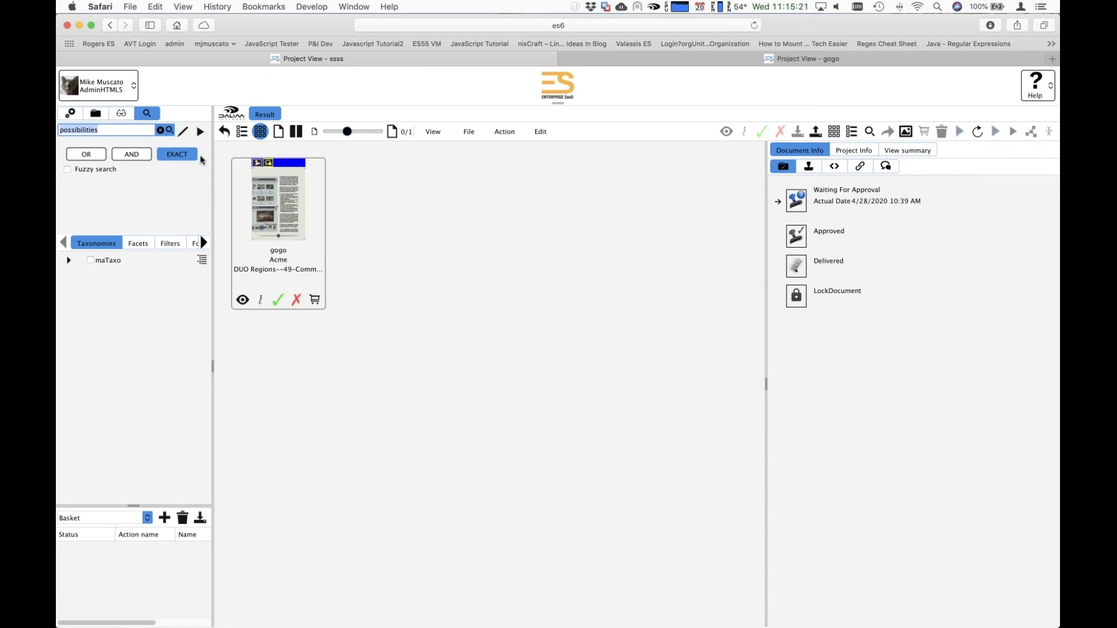
pyautogui.click(86, 154)
pyautogui.doubleClick(118, 130)
pyautogui.write('Heat')
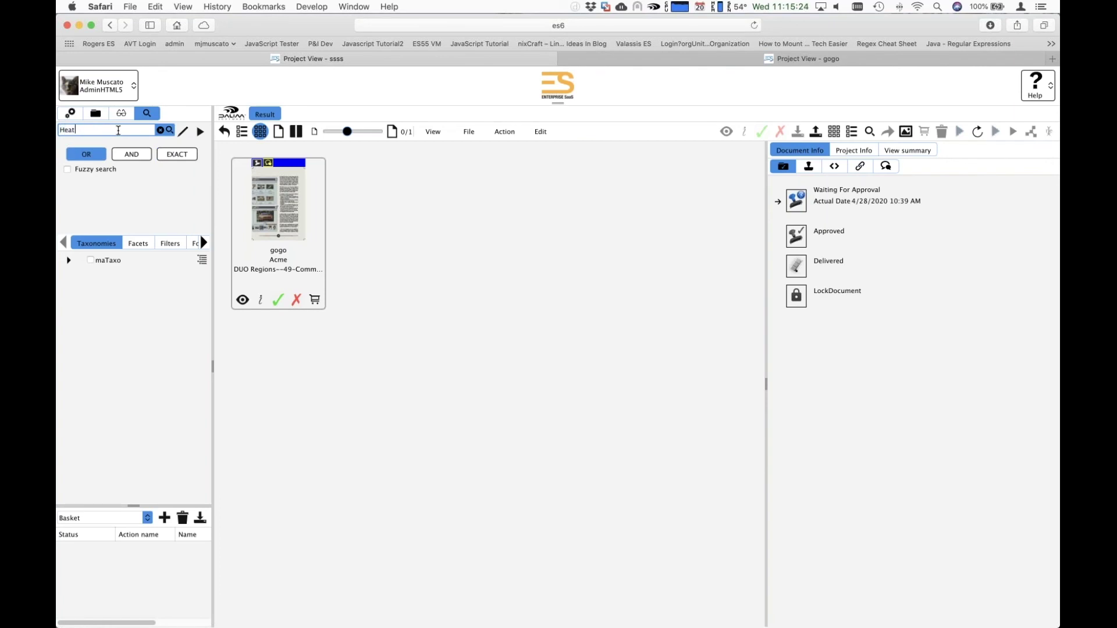
pyautogui.write('hrow')
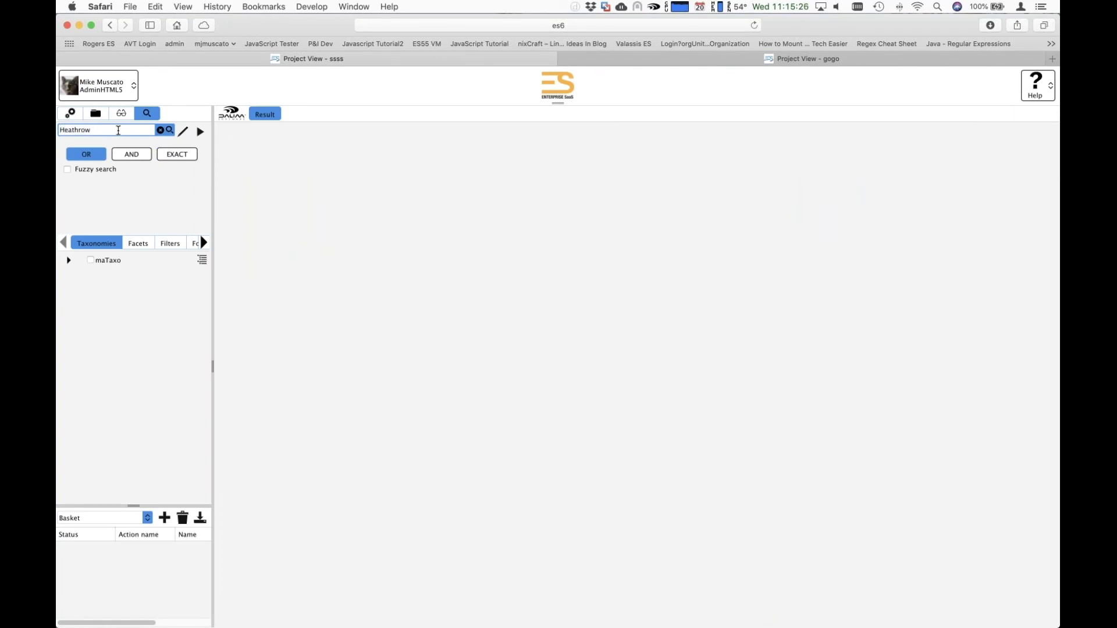
# Step: Search for the misspelled term "Heethrow" with the OR operator and fuzzy search enabled
pyautogui.doubleClick(105, 129)
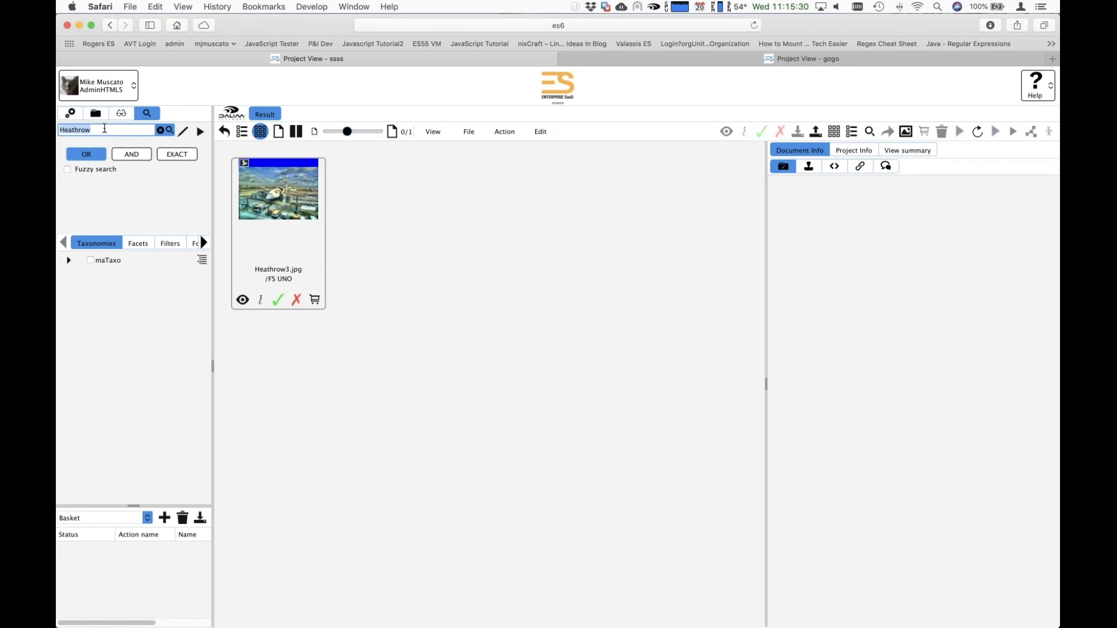
pyautogui.write('Heethro')
pyautogui.click(68, 170)
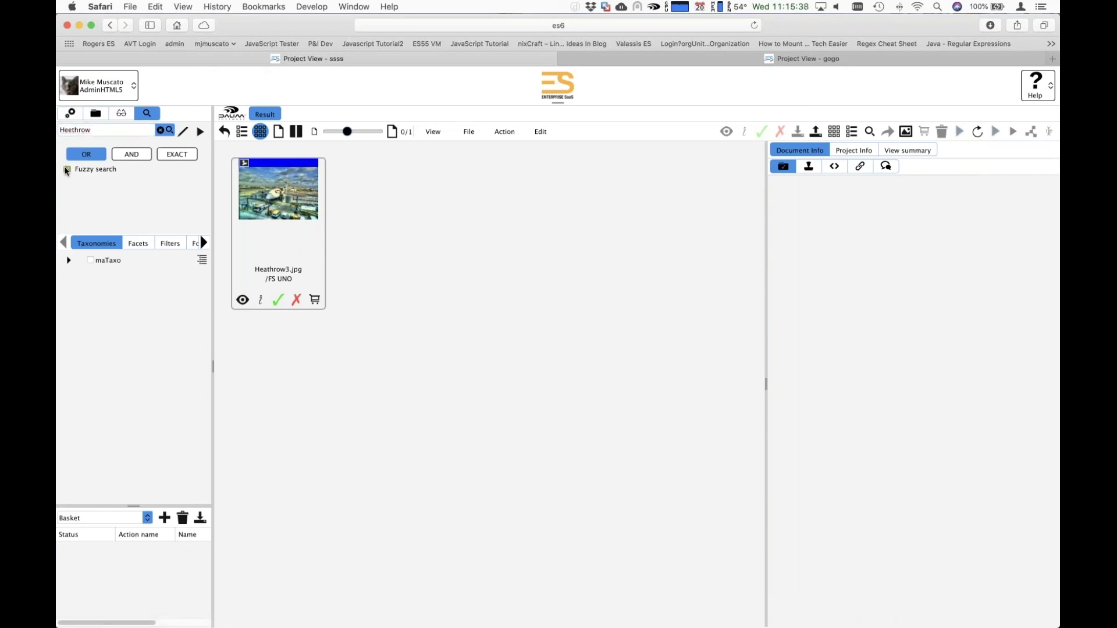
pyautogui.click(169, 131)
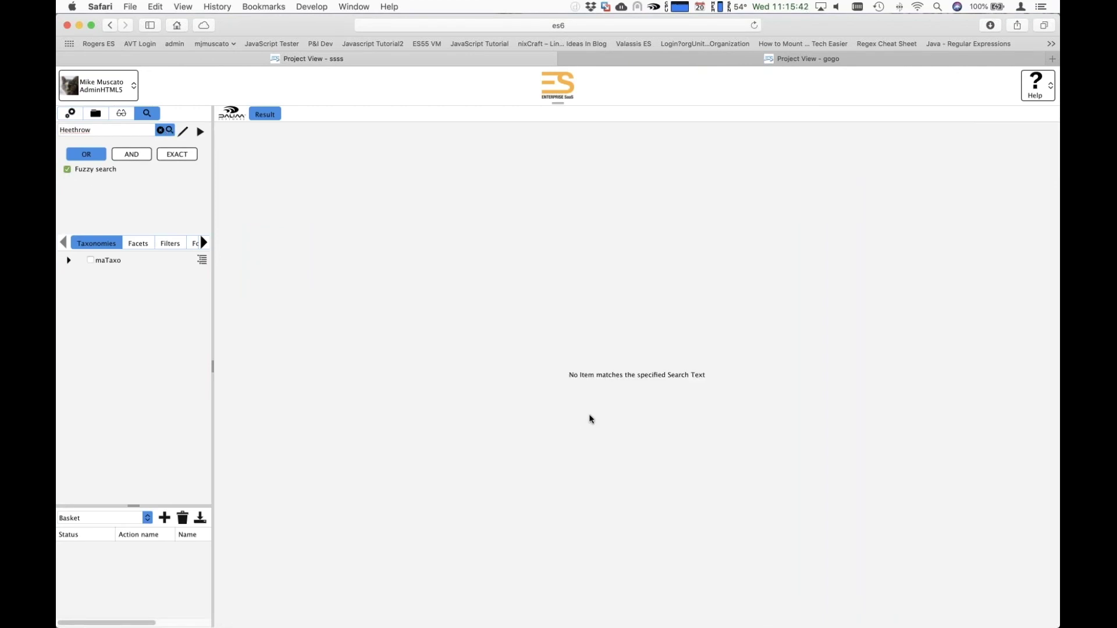
# Step: Set Substring Search to None in the search settings of the AdminHTML5 user profile and save the profile
pyautogui.click(70, 114)
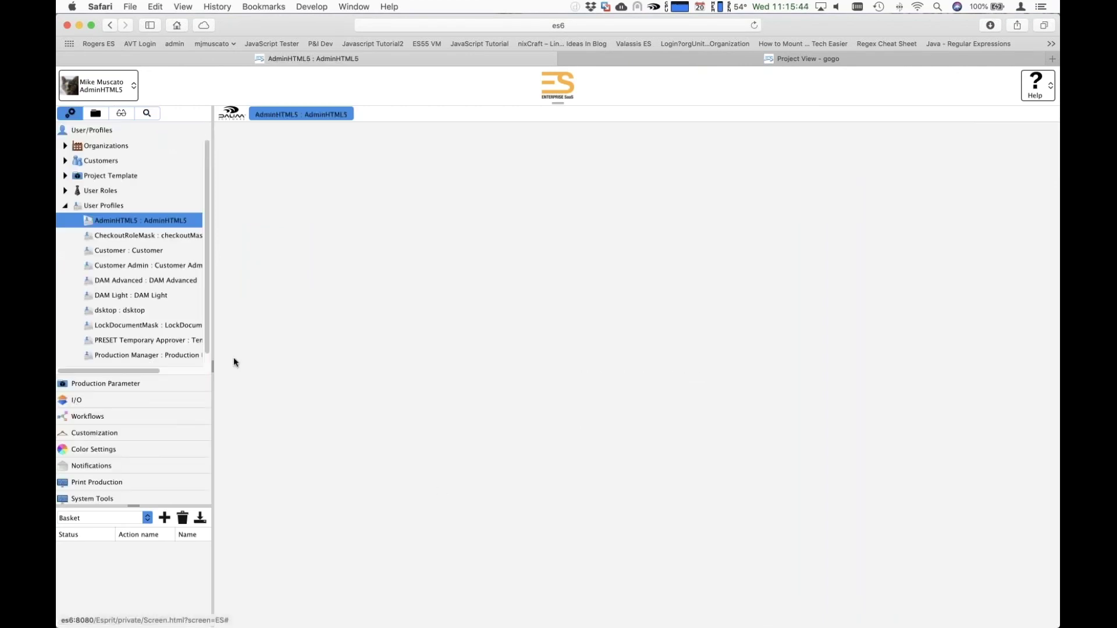
pyautogui.click(284, 150)
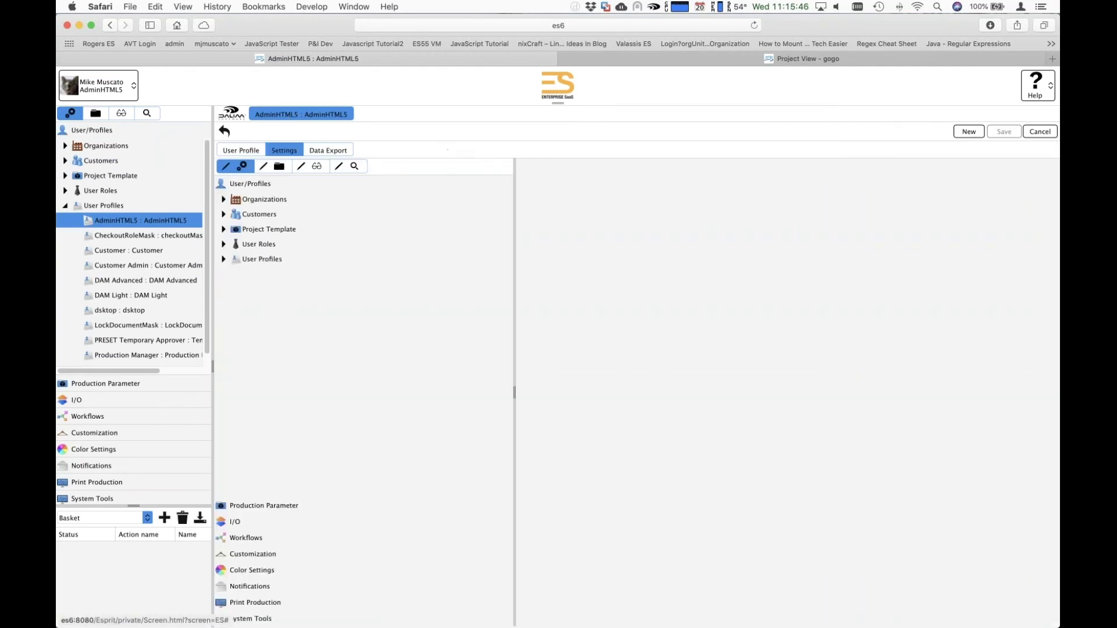
pyautogui.click(349, 165)
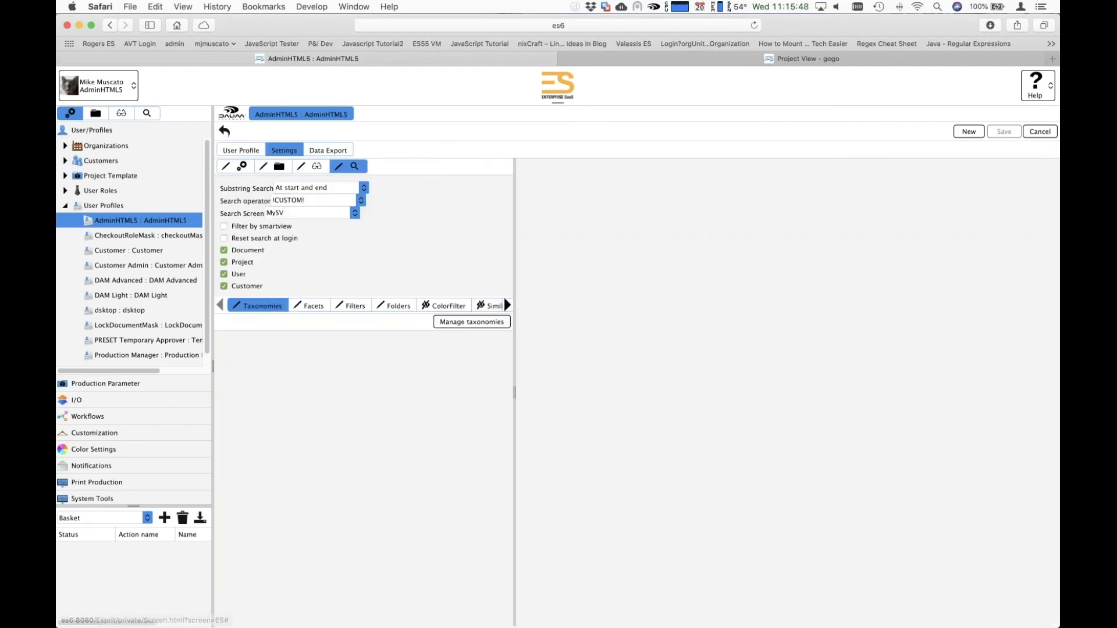
pyautogui.click(363, 187)
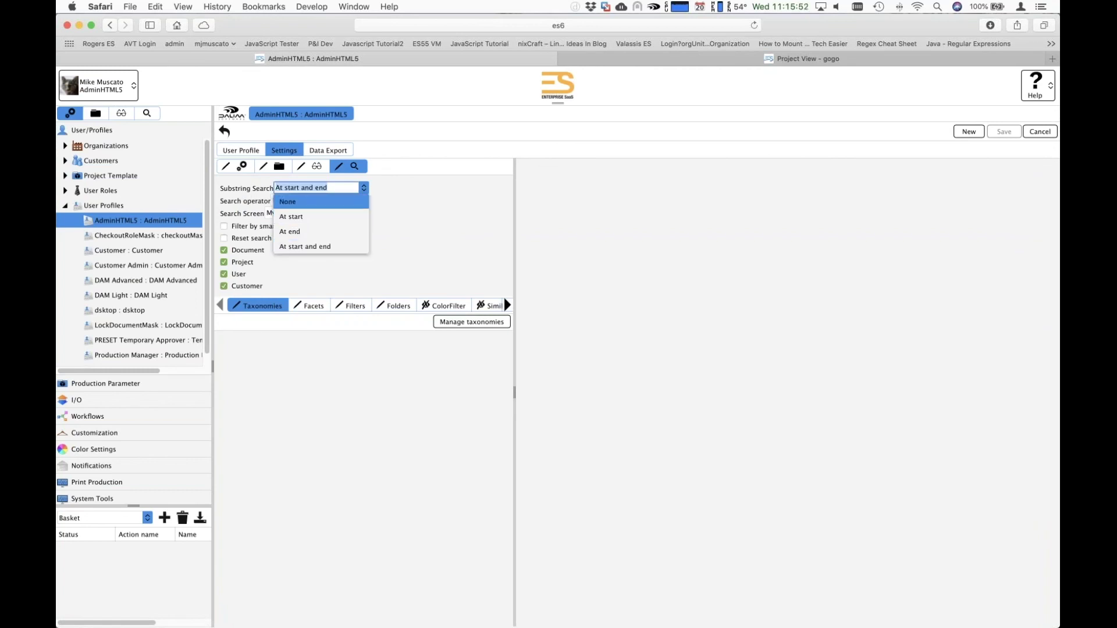
pyautogui.click(288, 201)
pyautogui.click(1004, 132)
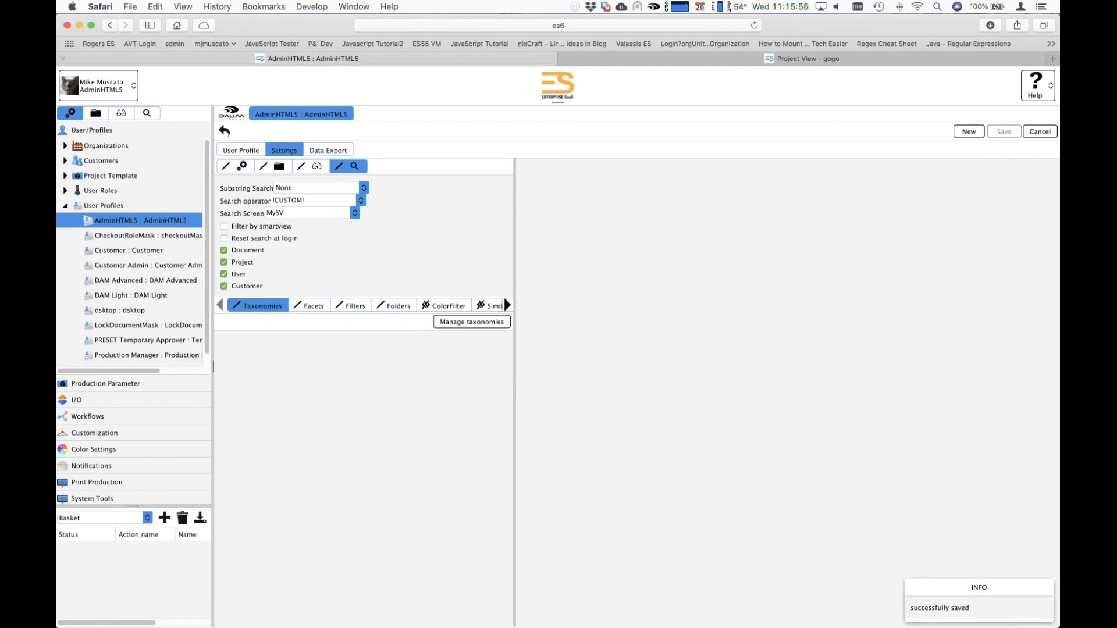
# Step: Log out and log back in to reload the session with the saved profile settings
pyautogui.click(99, 85)
pyautogui.click(124, 127)
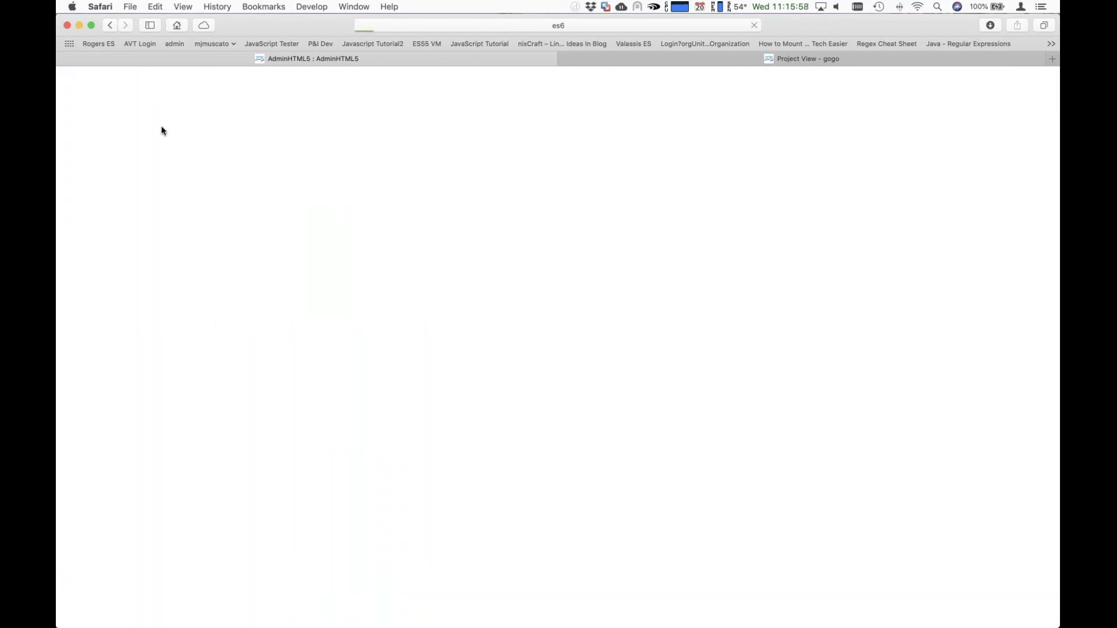
pyautogui.press('Return')
pyautogui.press('Return')
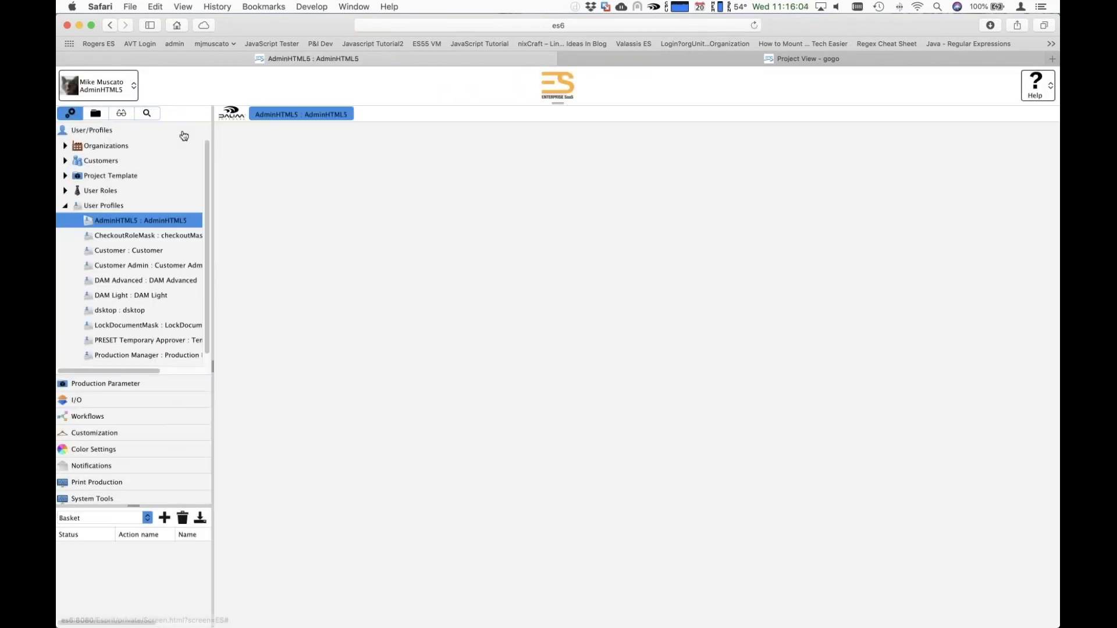
# Step: Repeat the "Heethrow" search with the OR operator and fuzzy search re-enabled
pyautogui.click(149, 113)
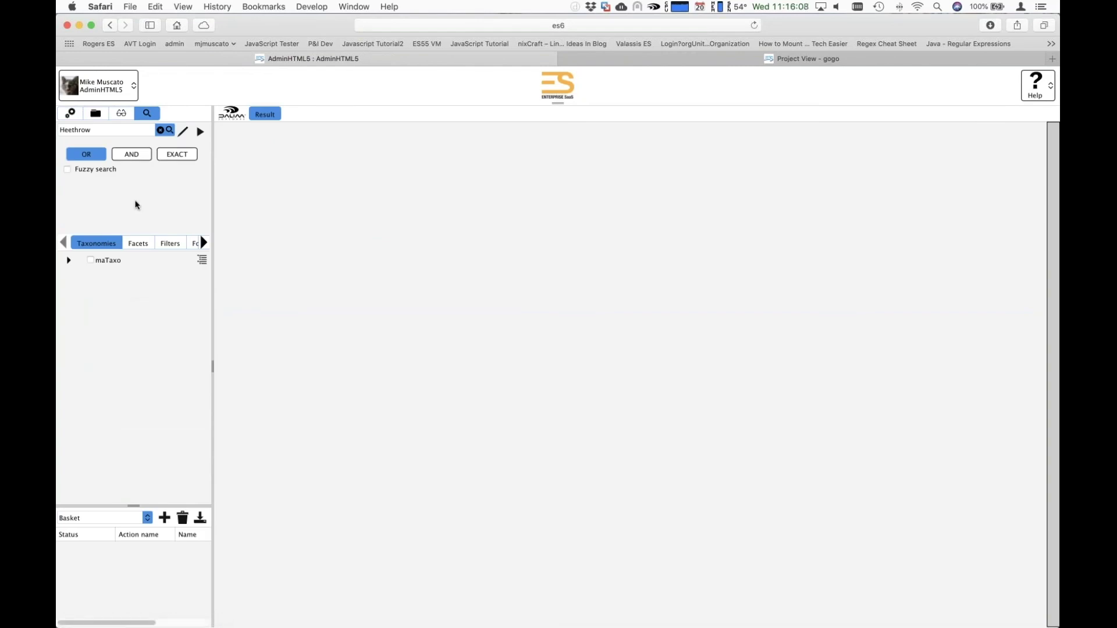
pyautogui.click(68, 170)
pyautogui.click(170, 132)
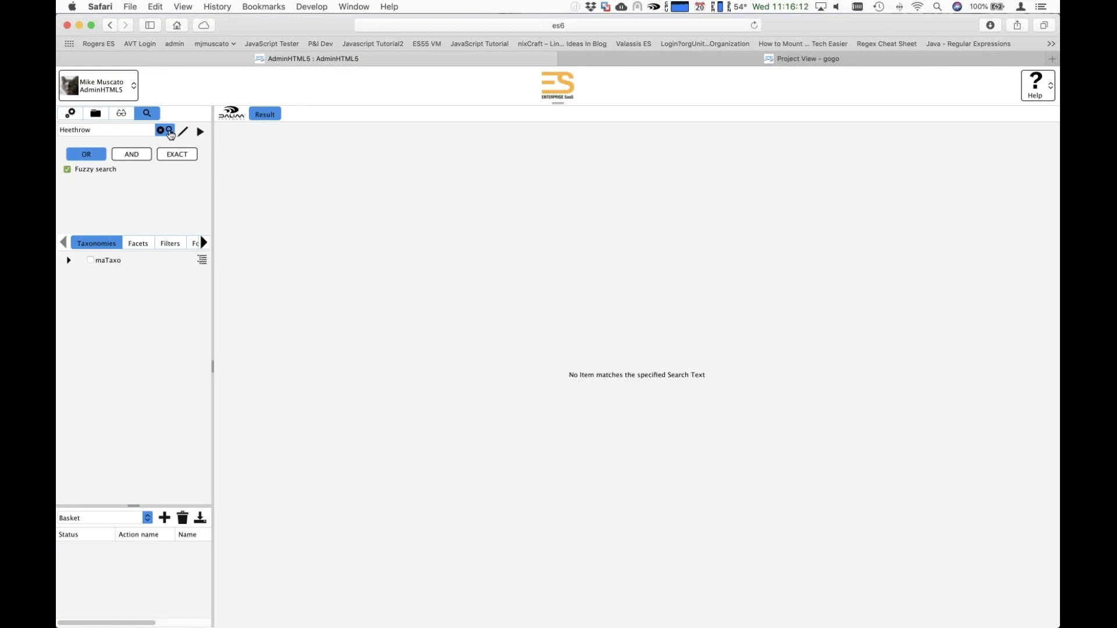
# Step: Switch the operator to AND, disable fuzzy search, and search for "Heethrow~" to apply fuzziness through the search text
pyautogui.click(130, 155)
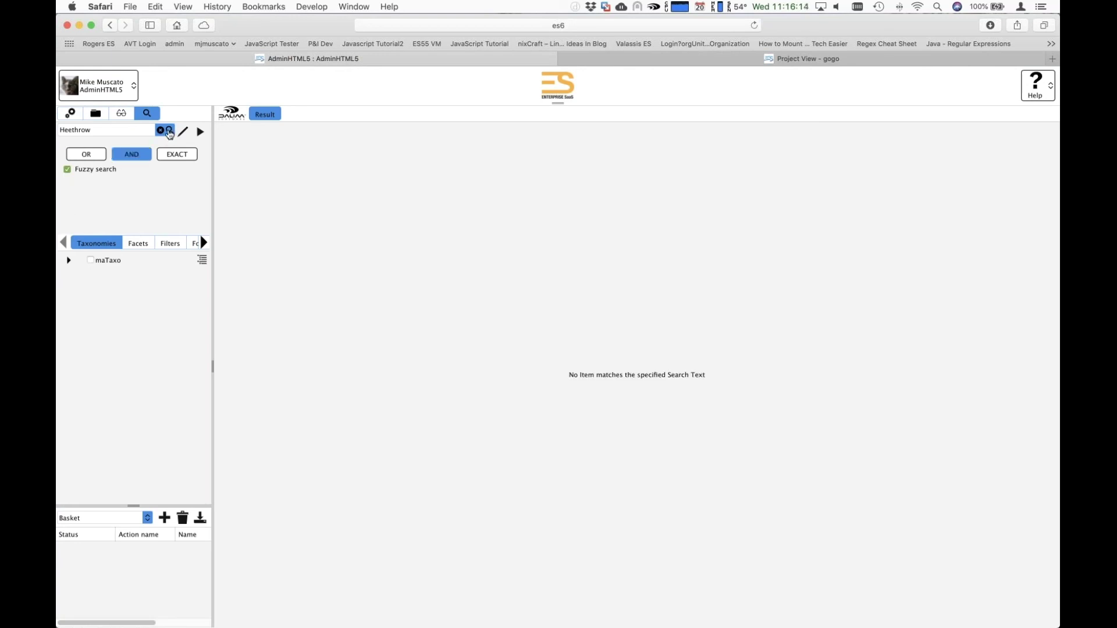
pyautogui.click(67, 170)
pyautogui.click(116, 126)
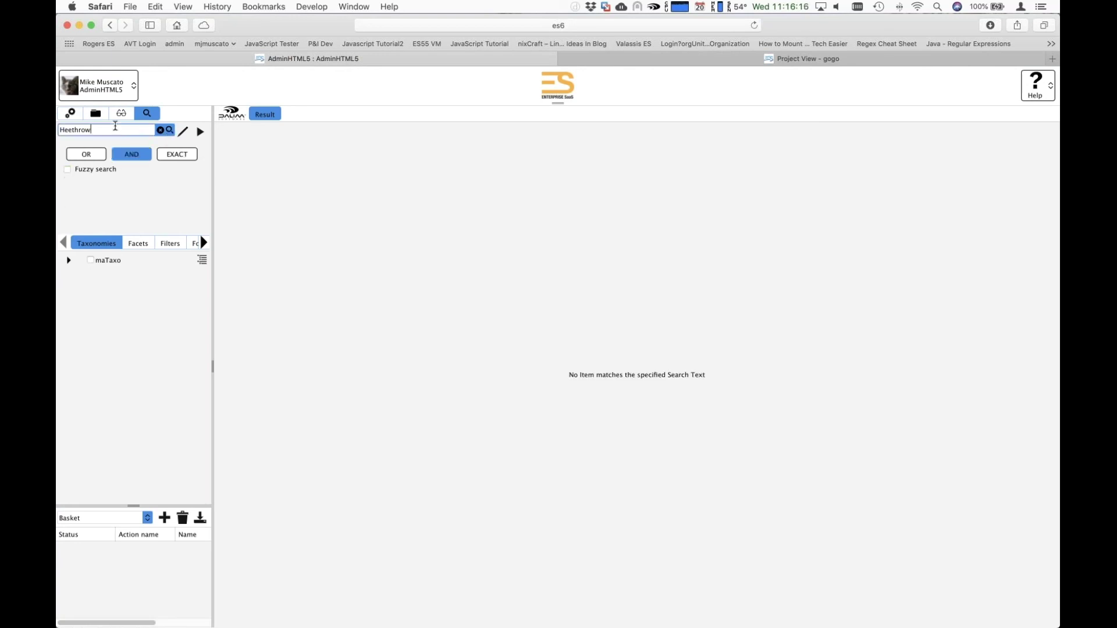
pyautogui.write('~')
pyautogui.click(179, 132)
pyautogui.click(169, 131)
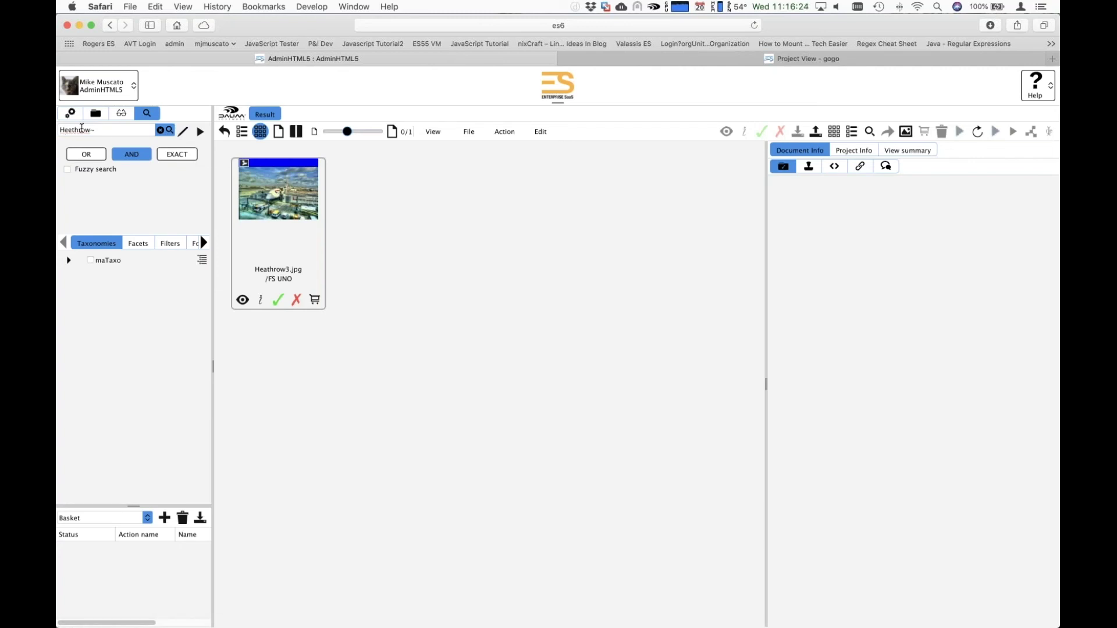
pyautogui.scroll(5, 90, 143)
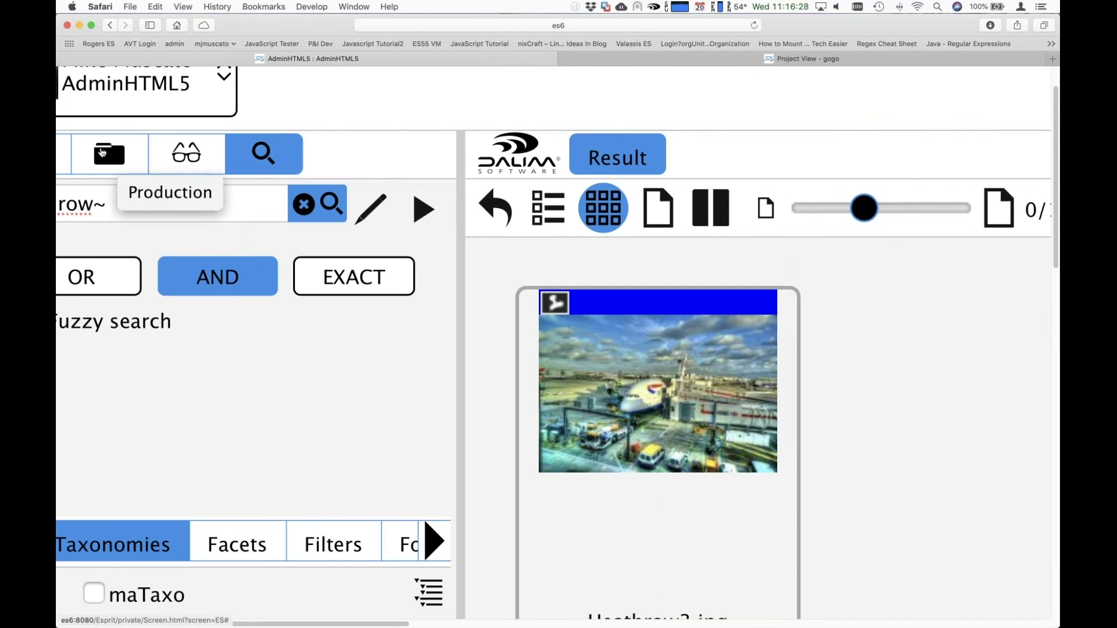
pyautogui.hscroll(-3, 242, 472)
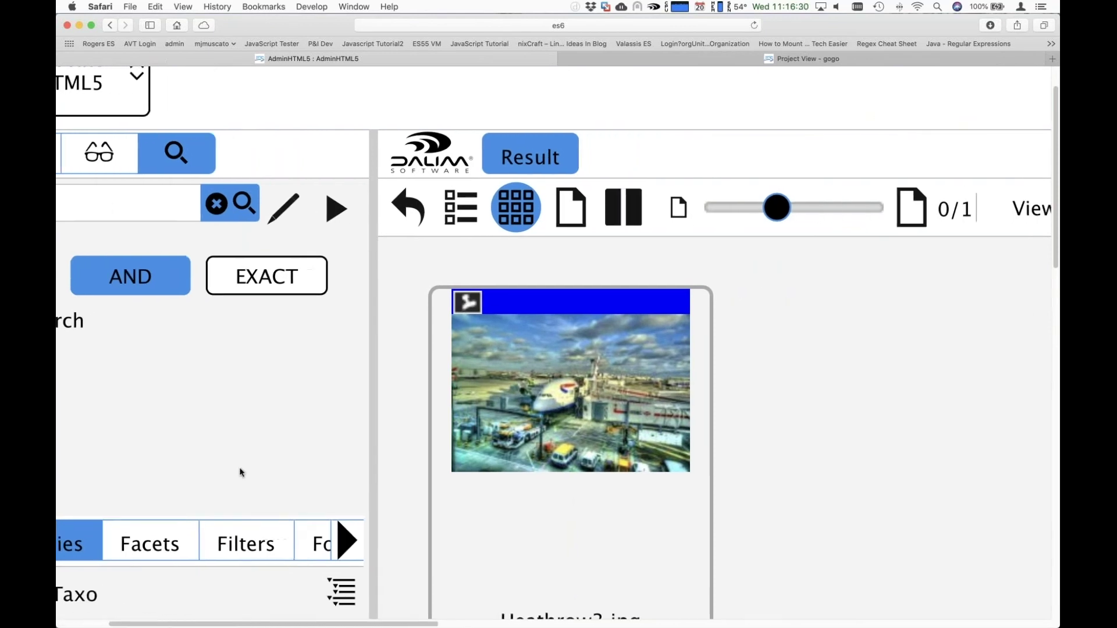
pyautogui.click(188, 206)
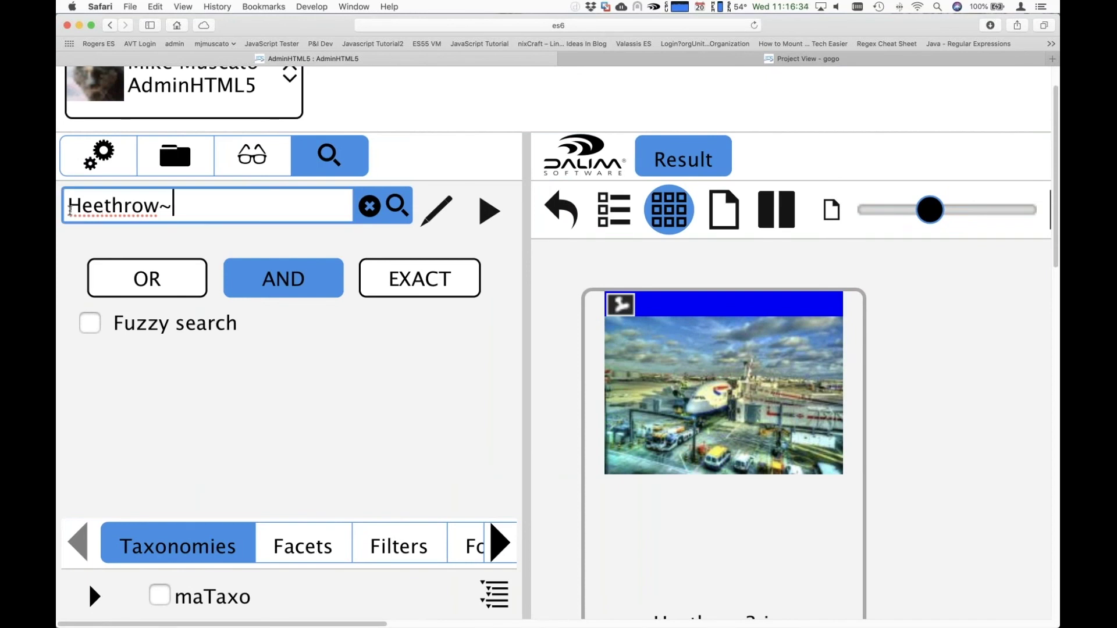
pyautogui.tripleClick(99, 211)
pyautogui.click(183, 210)
pyautogui.click(247, 440)
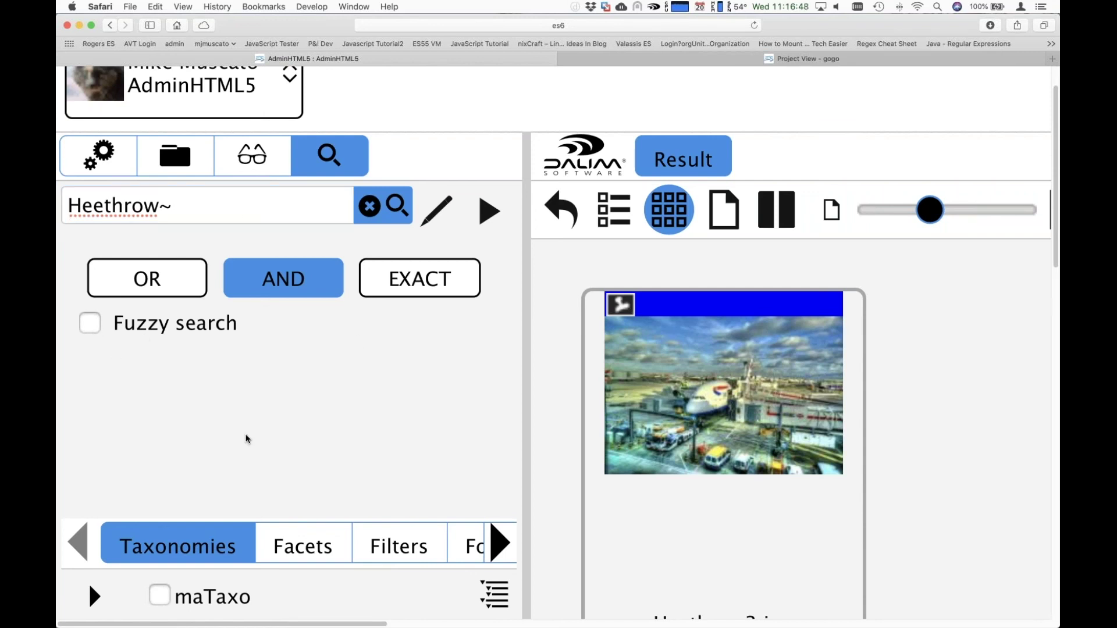
pyautogui.click(195, 206)
pyautogui.click(312, 452)
# Step: Remove the tilde from the search text, enable fuzzy search and search for "Heethrow" with the AND operator
pyautogui.click(398, 207)
pyautogui.click(223, 206)
pyautogui.press('BackSpace')
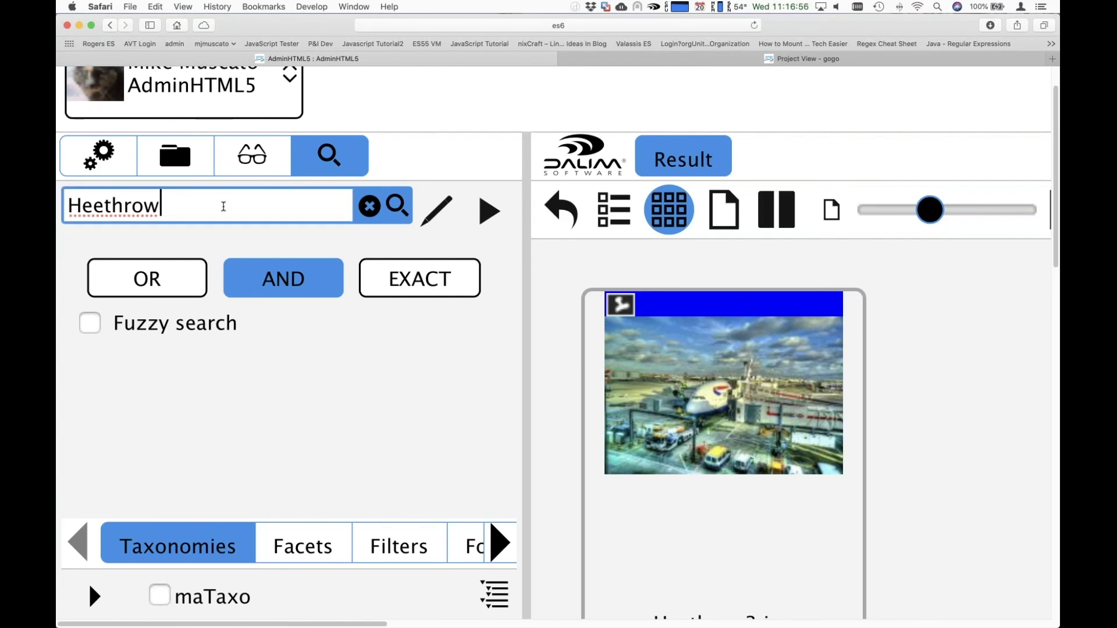
pyautogui.click(87, 324)
pyautogui.click(409, 208)
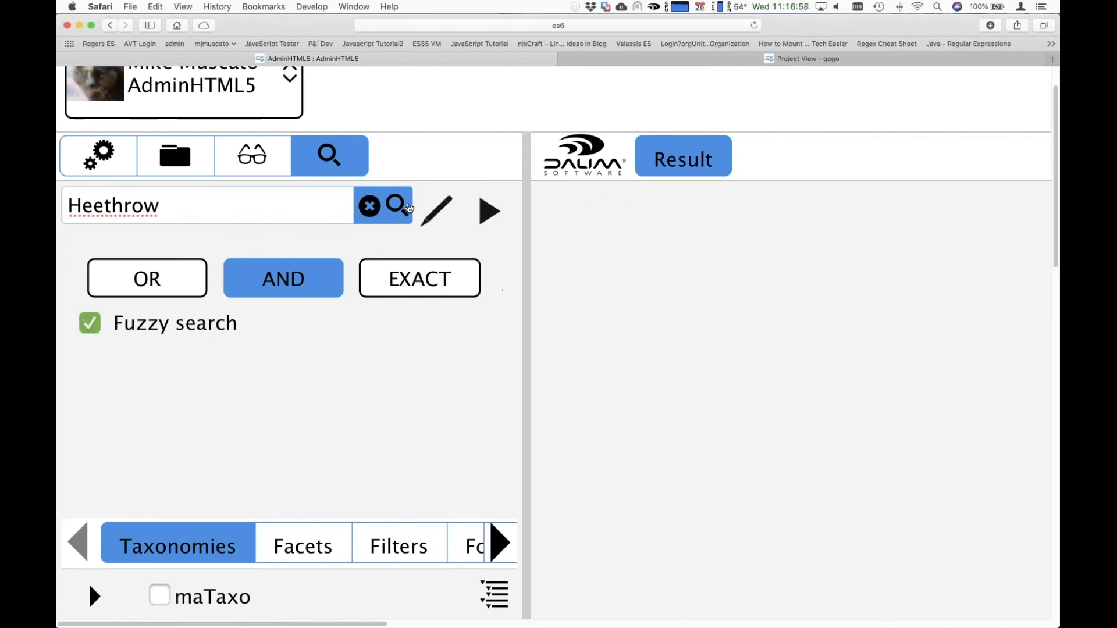
# Step: Disable fuzzy search, append a tilde to the search text and search for "Heethrow~"
pyautogui.click(90, 324)
pyautogui.click(252, 209)
pyautogui.write('~')
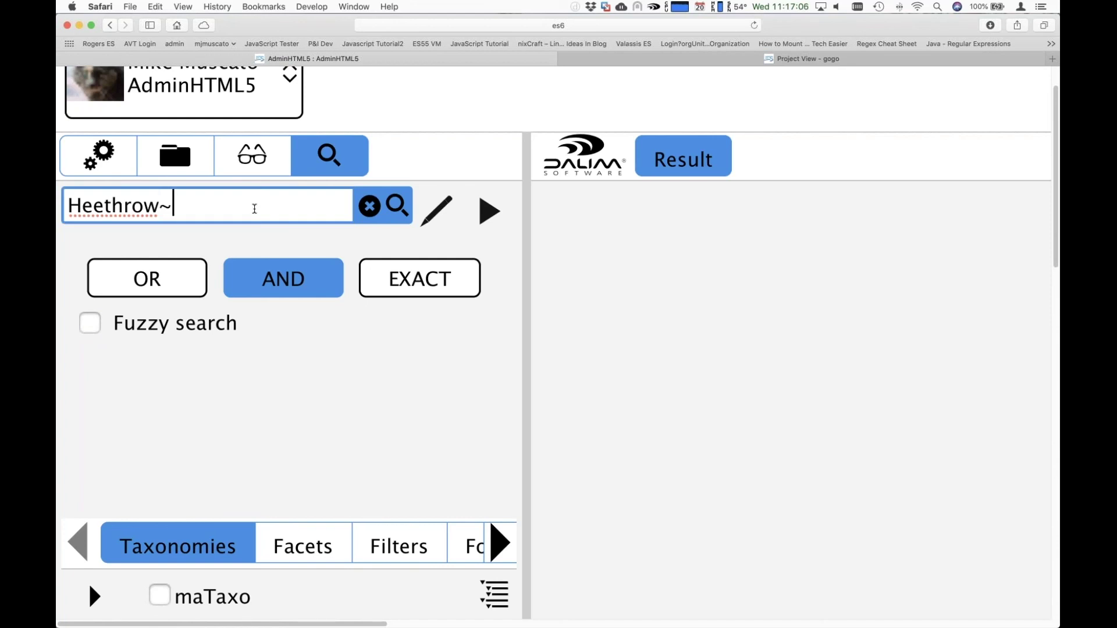
pyautogui.click(398, 206)
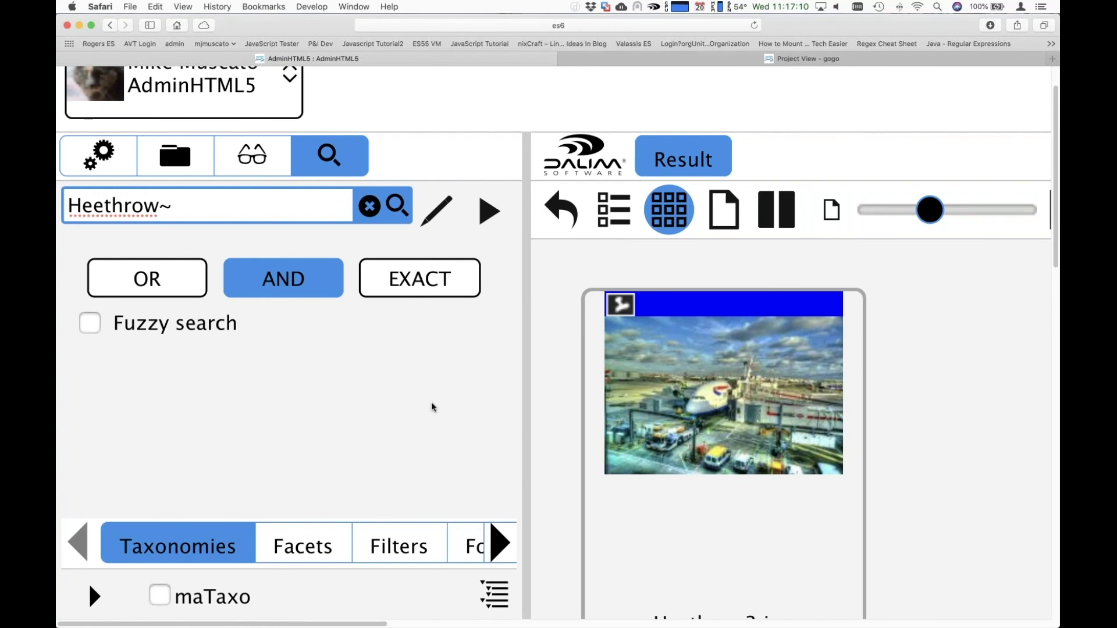
# Step: Search for "possibilities" with the AND operator and fuzzy search disabled
pyautogui.click(200, 203)
pyautogui.tripleClick(185, 197)
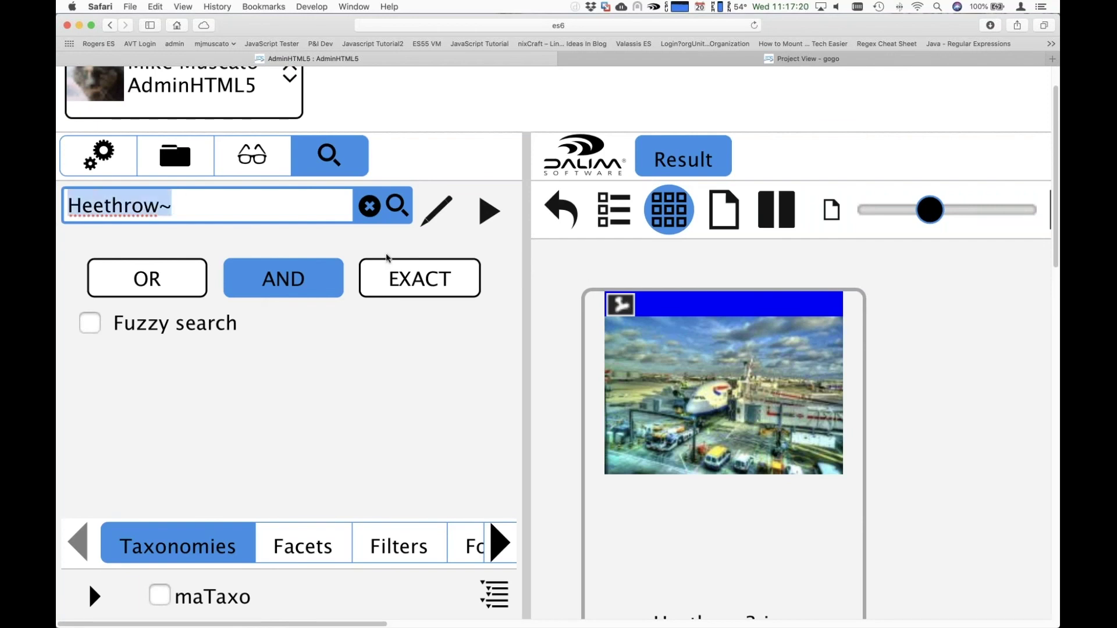
pyautogui.write('poss')
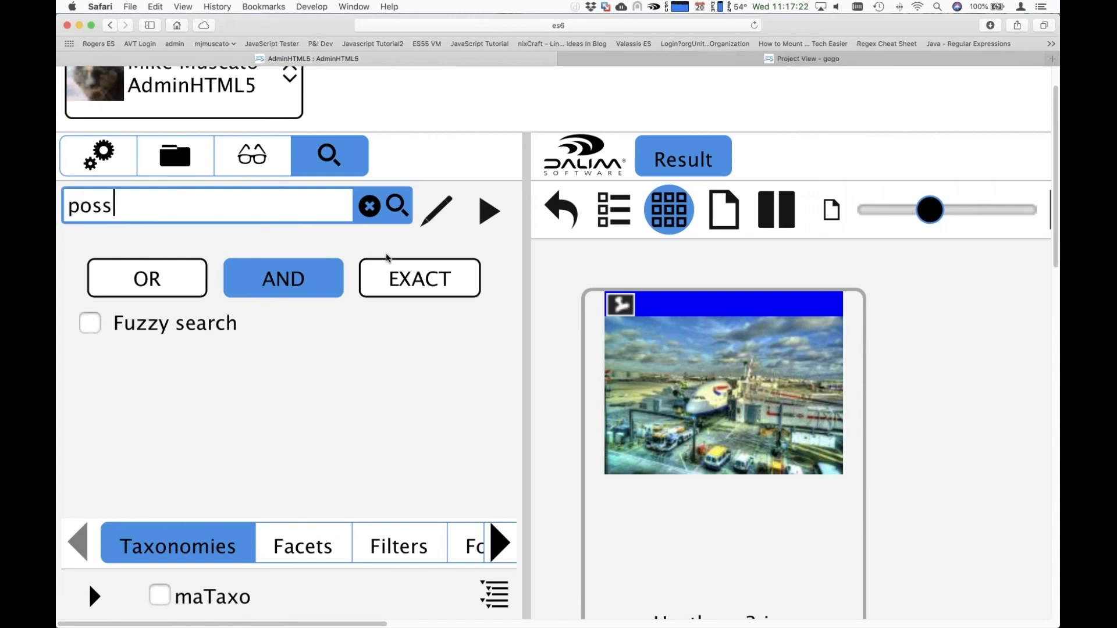
pyautogui.write('ibilities')
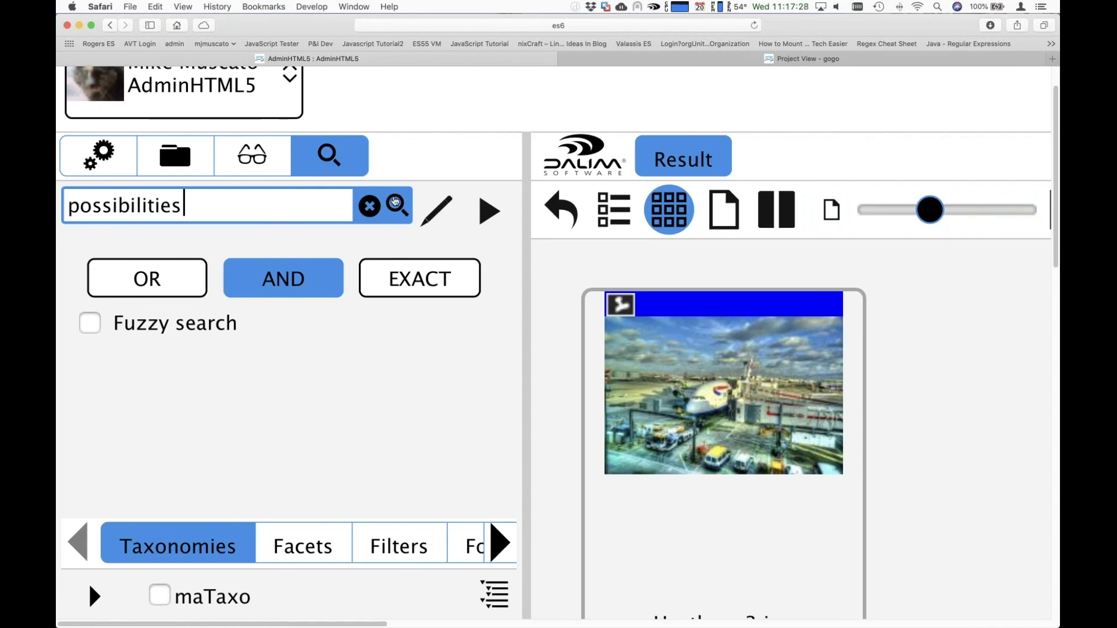
pyautogui.click(395, 202)
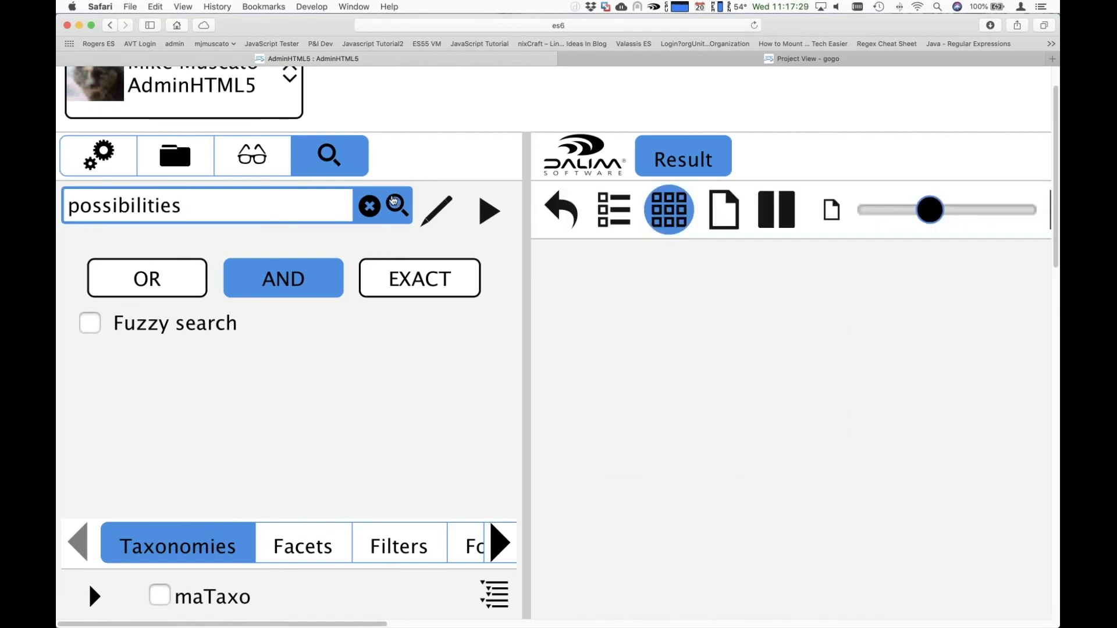
# Step: Enable fuzzy search, change the search text to the misspelled "pozsibilities" and return the page to its normal size
pyautogui.click(83, 326)
pyautogui.click(103, 206)
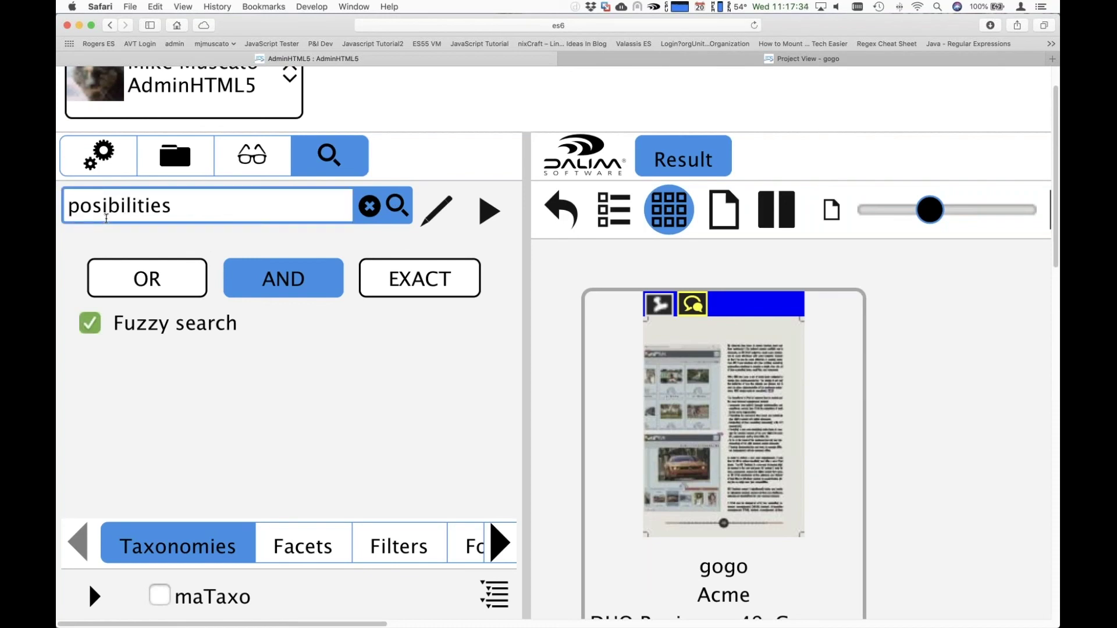
pyautogui.write('z')
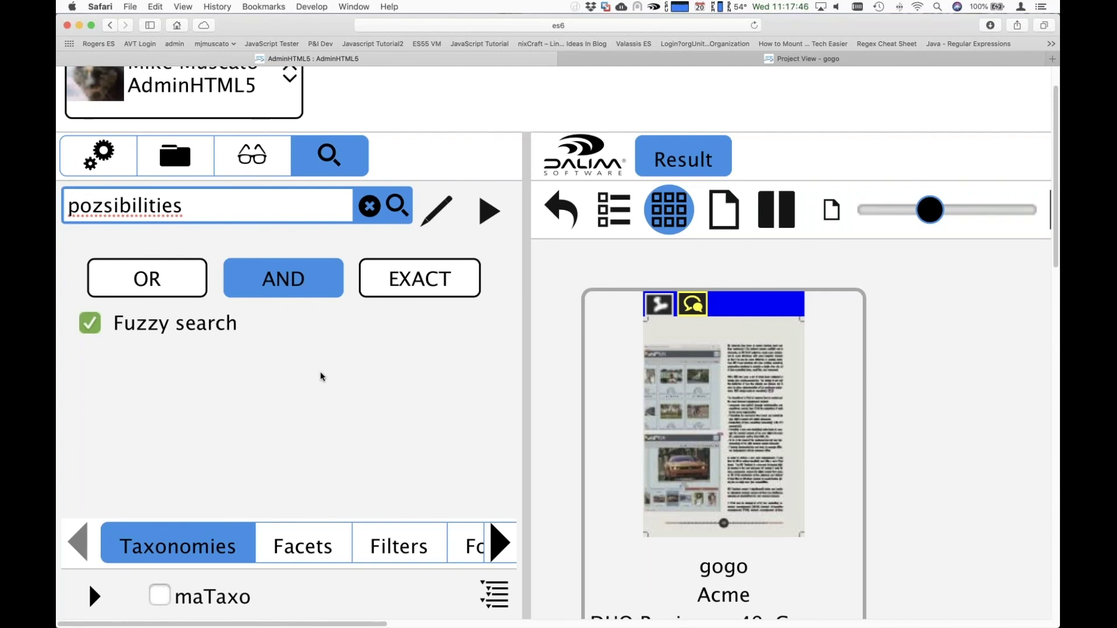
pyautogui.press('super+0')
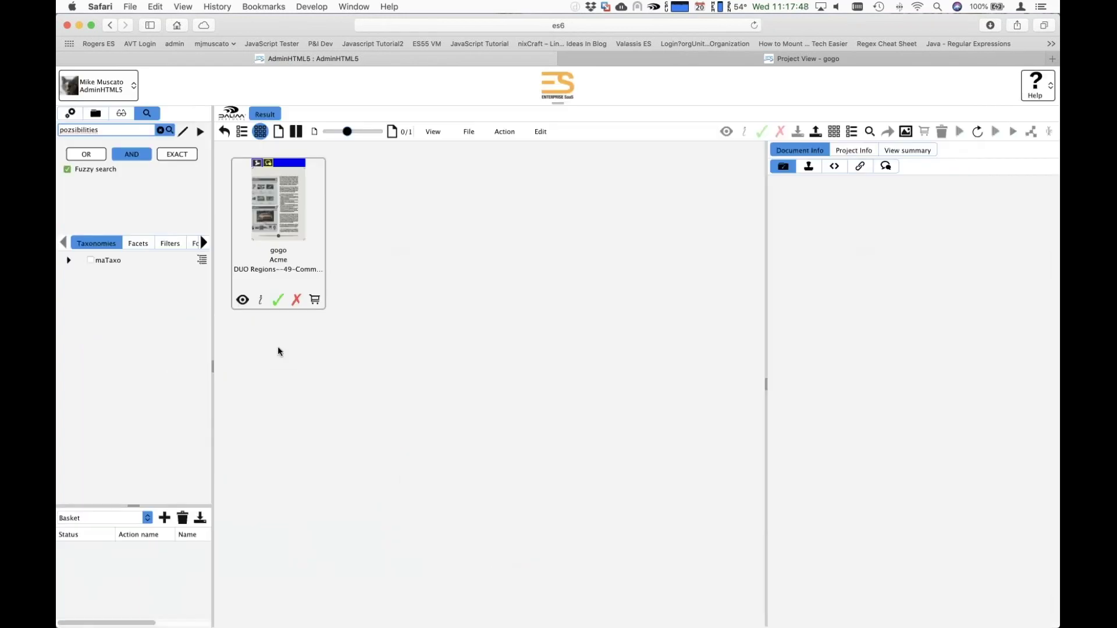
# Step: Disable fuzzy search and go through the OR and AND operators, ending with EXACT selected
pyautogui.click(68, 169)
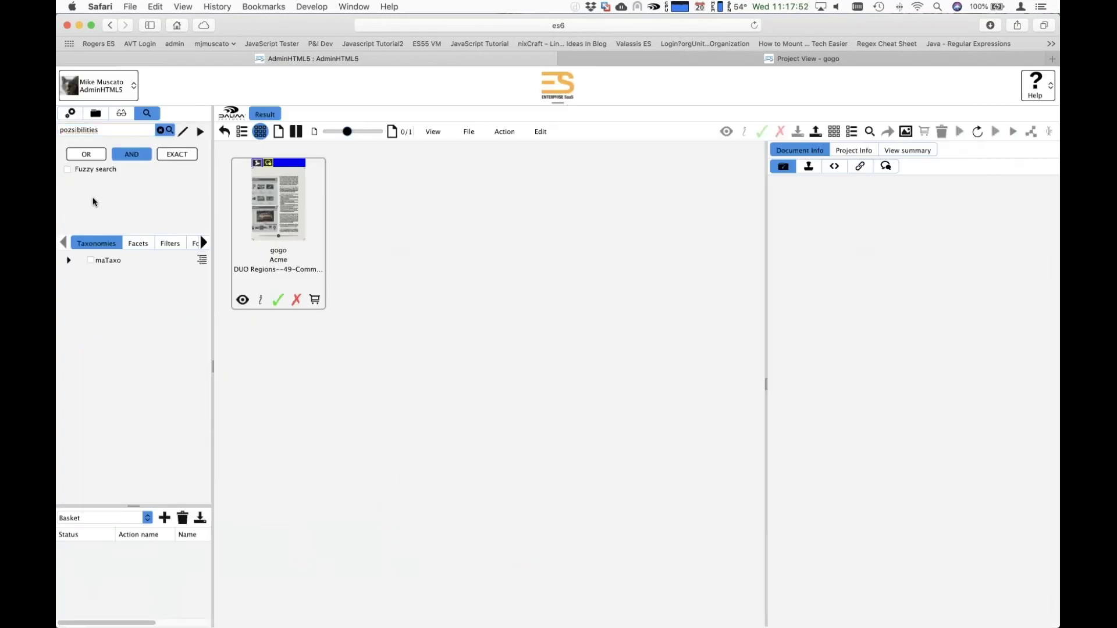
pyautogui.click(87, 154)
pyautogui.click(132, 155)
pyautogui.click(131, 155)
pyautogui.click(132, 155)
pyautogui.click(186, 155)
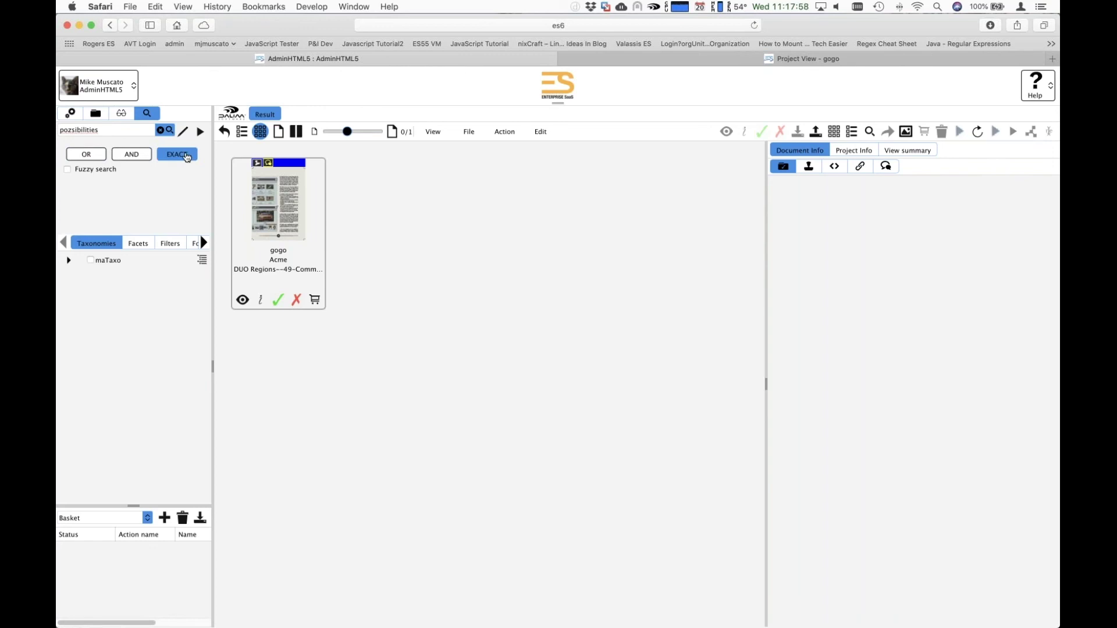
# Step: Switch fuzzy search on and off again, and change the search text to "pozsibilities~"
pyautogui.click(68, 170)
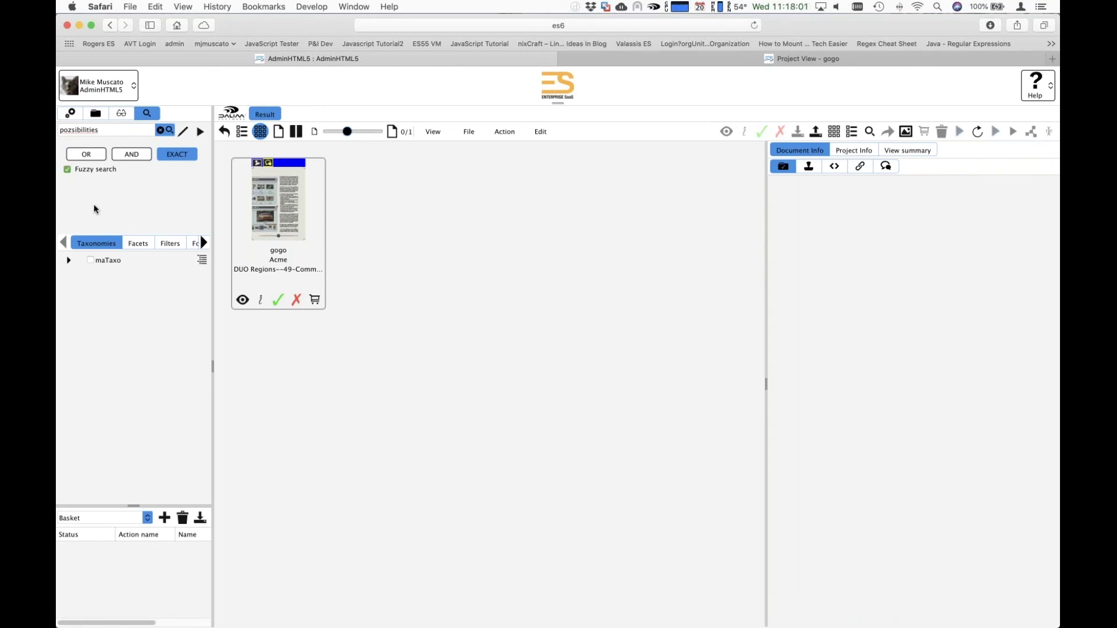
pyautogui.click(67, 170)
pyautogui.click(103, 129)
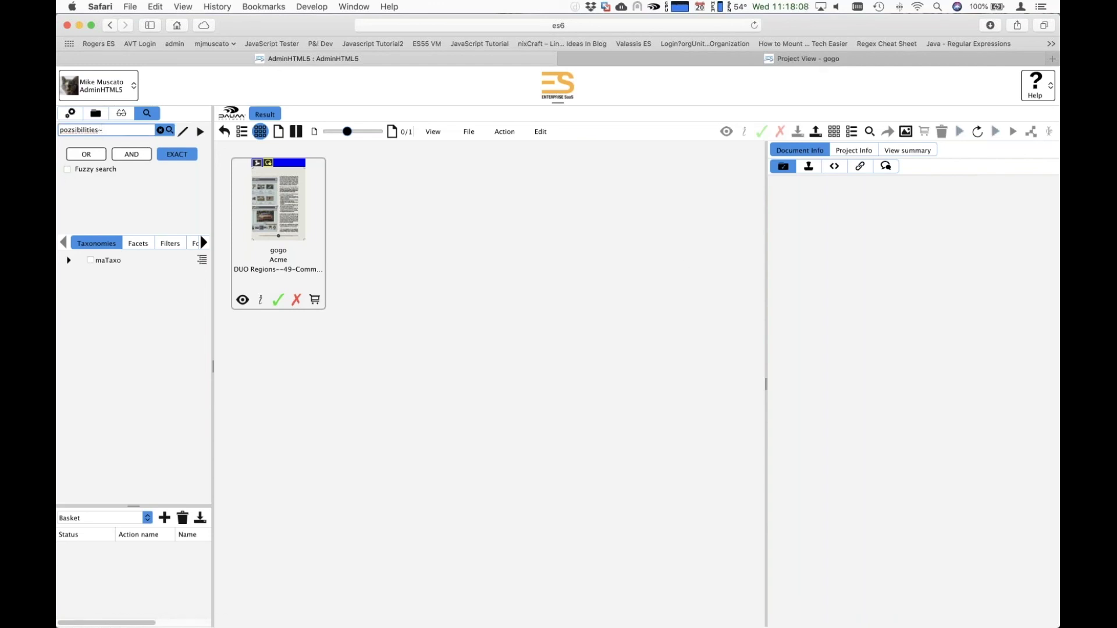
pyautogui.click(117, 130)
pyautogui.tripleClick(117, 130)
# Step: Set the search operator to OR and search for "booze"
pyautogui.click(84, 155)
pyautogui.click(123, 129)
pyautogui.press('super+a')
pyautogui.write('booze')
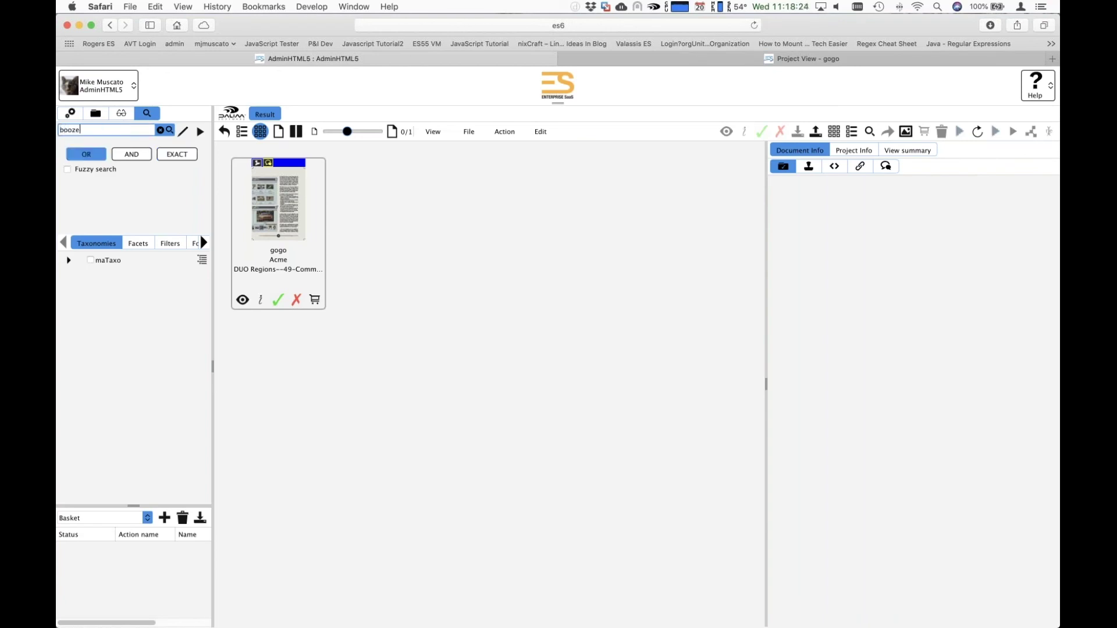
pyautogui.click(134, 195)
pyautogui.click(167, 131)
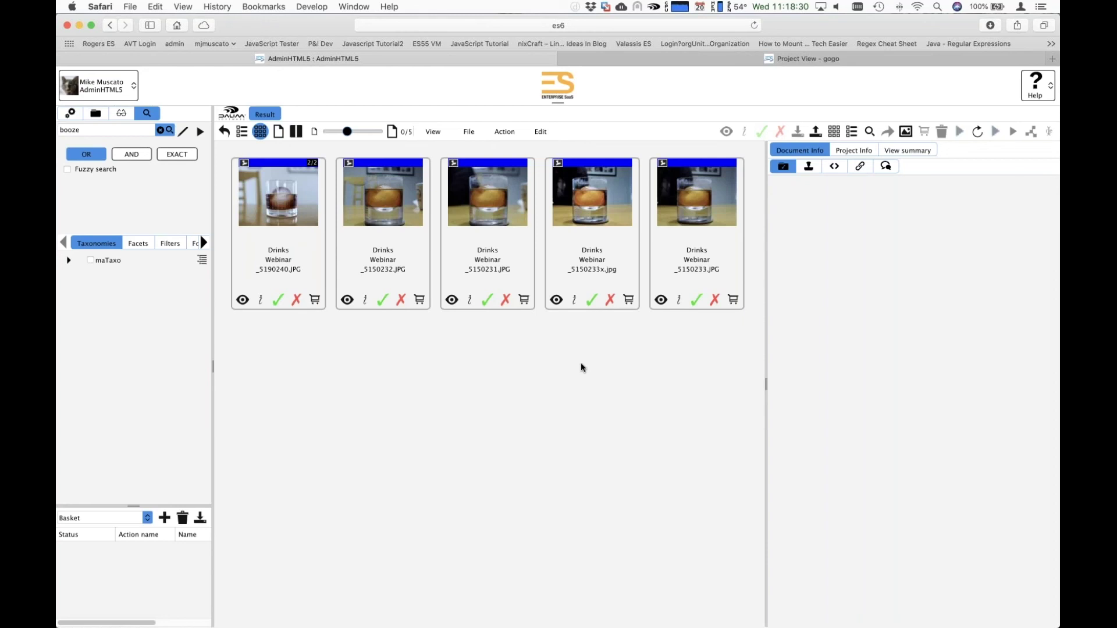
# Step: Try to open the four Drinks images from _5150232.JPG through _5150233.JPG together in the document viewer
pyautogui.click(381, 189)
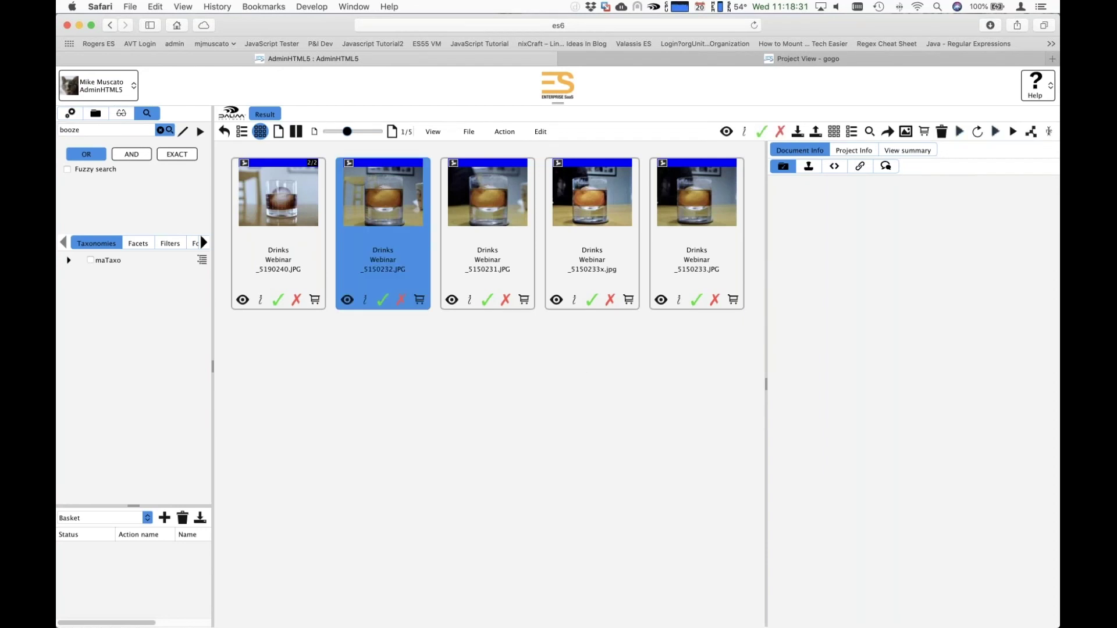
pyautogui.keyDown('shift'); pyautogui.click(708, 214); pyautogui.keyUp('shift')
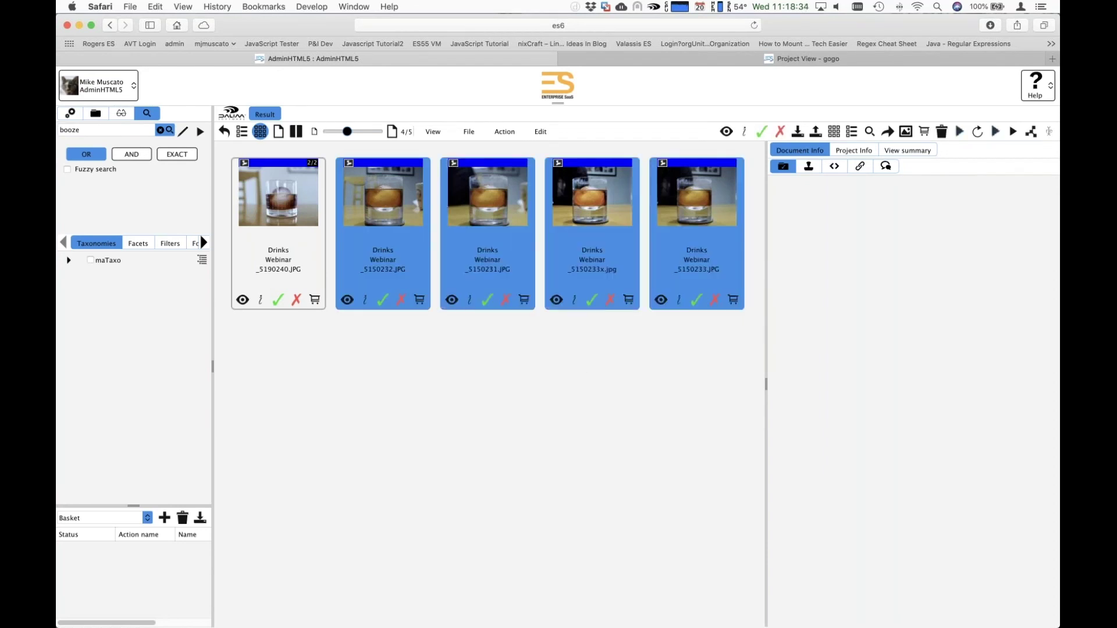
pyautogui.click(725, 131)
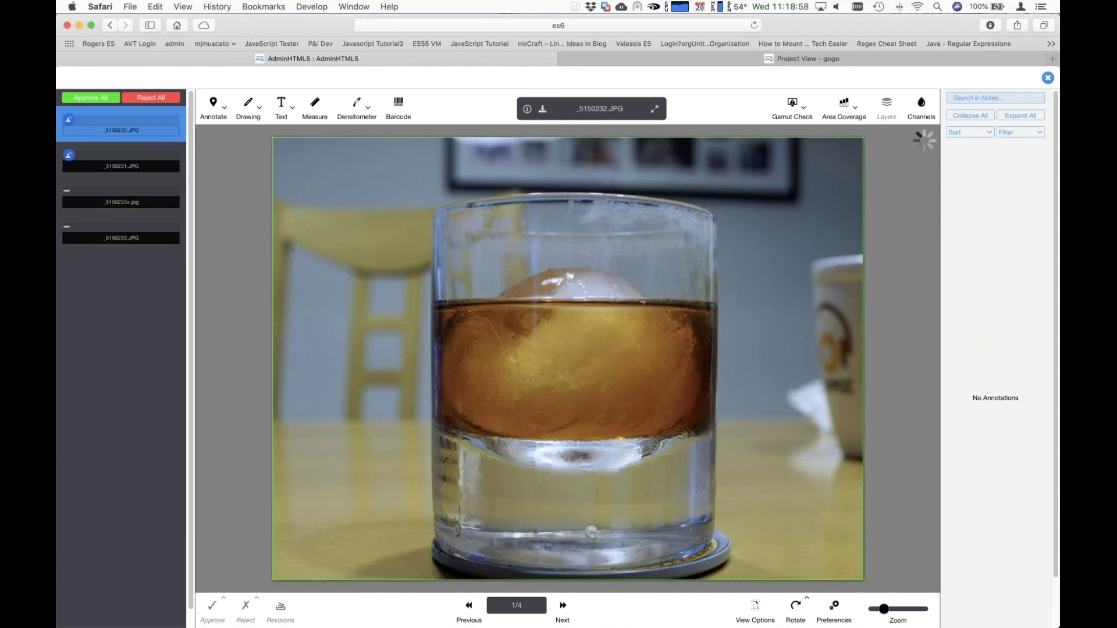
# Step: Reload the web page to leave the document viewer
pyautogui.click(720, 9)
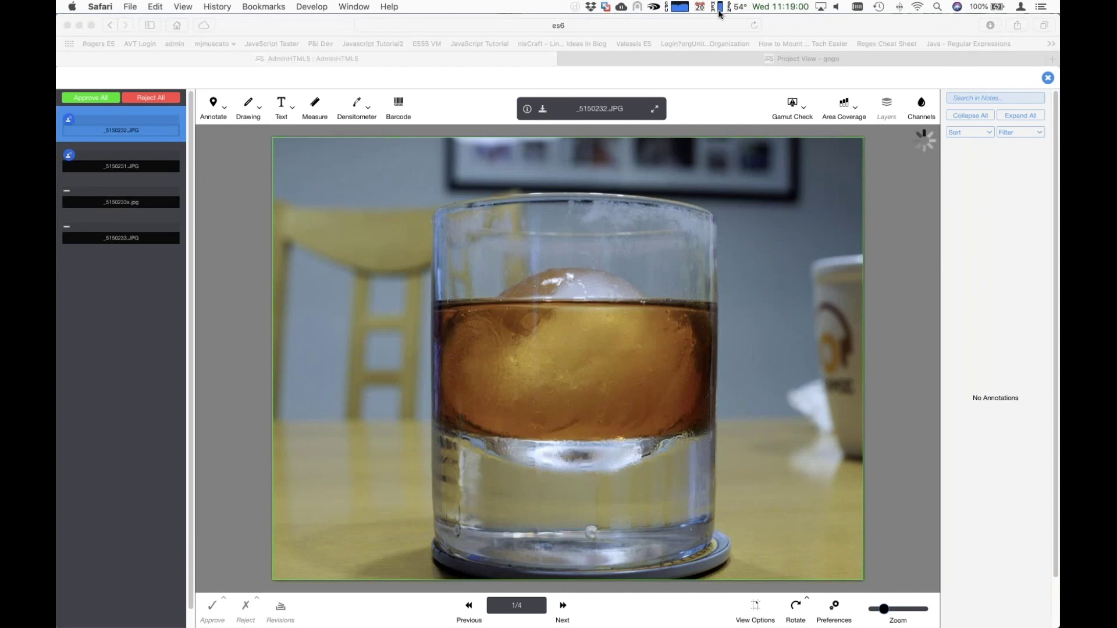
pyautogui.click(733, 32)
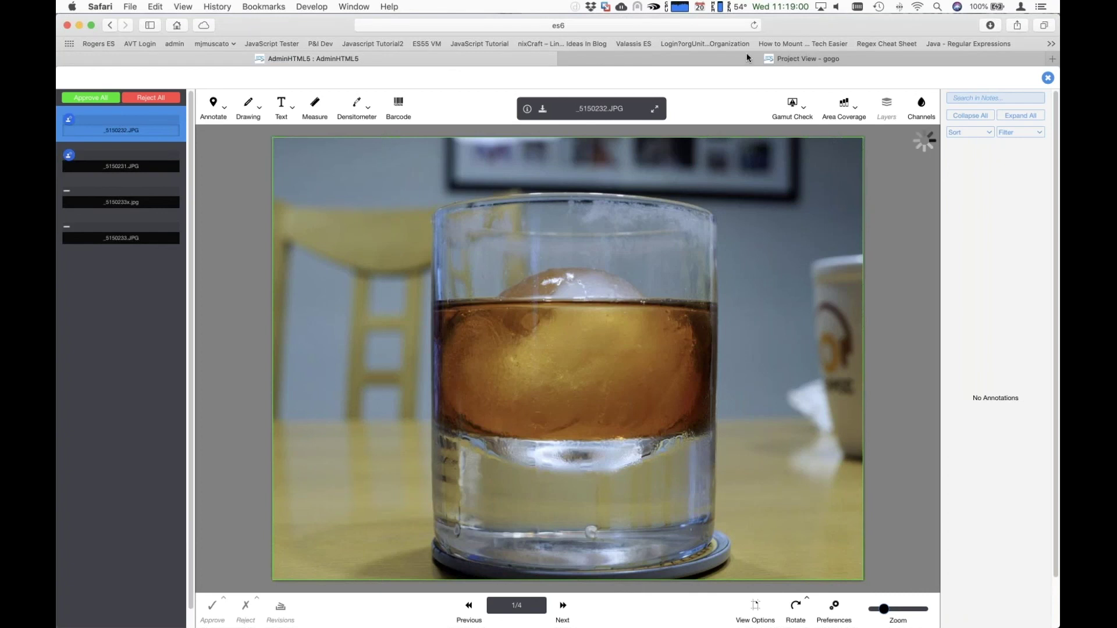
pyautogui.click(753, 25)
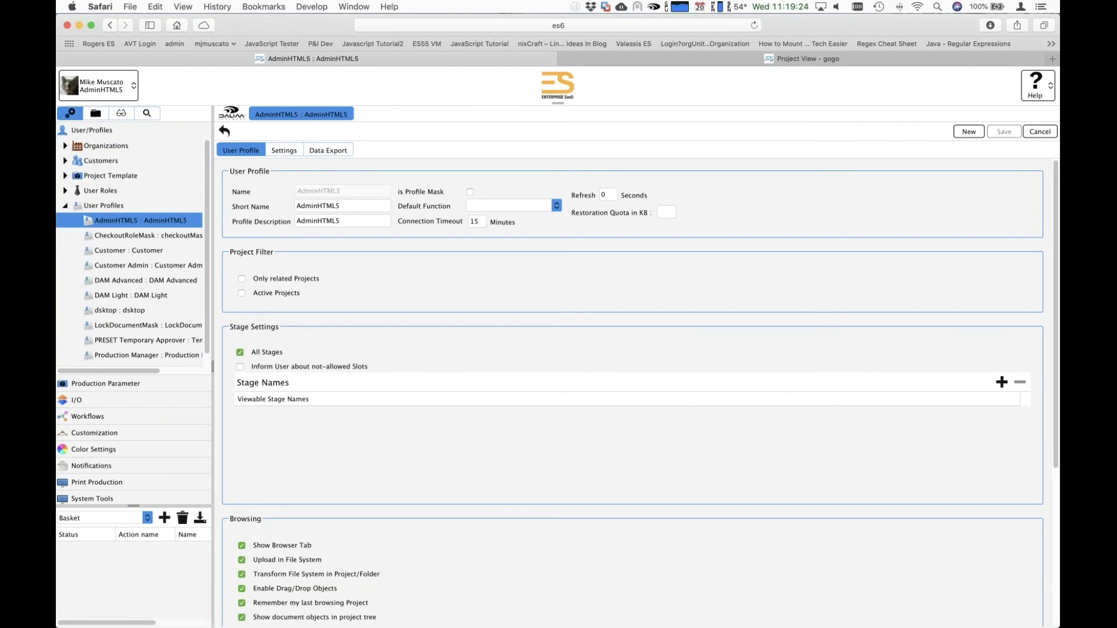
# Step: Repeat the "booze" search and open the images _5150232.JPG through _5150233.JPG together in the document viewer
pyautogui.click(154, 115)
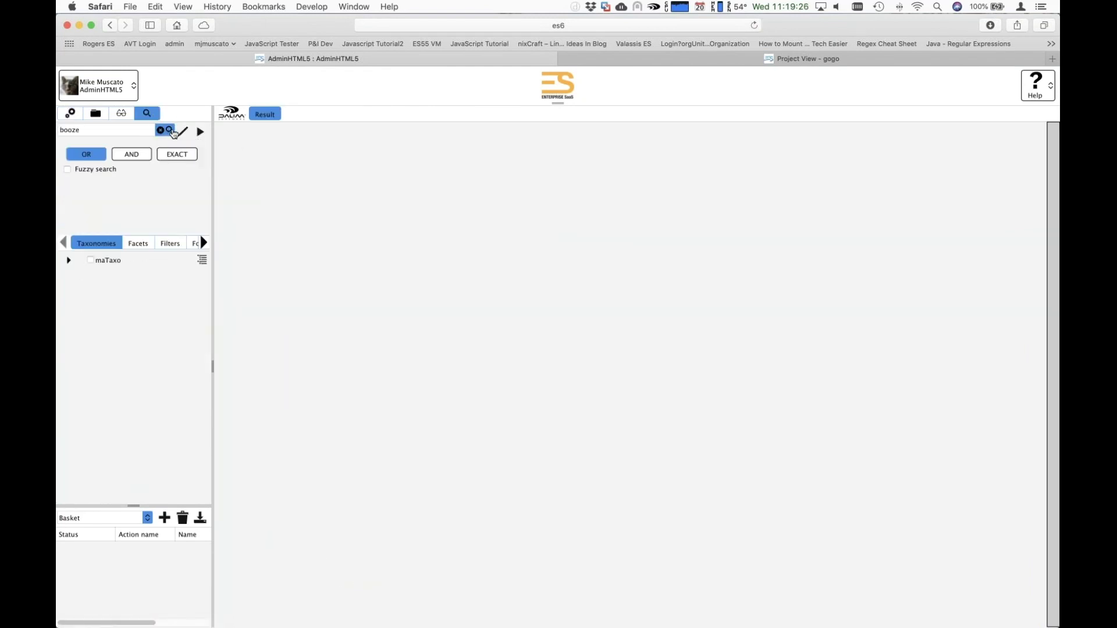
pyautogui.click(173, 131)
pyautogui.click(419, 229)
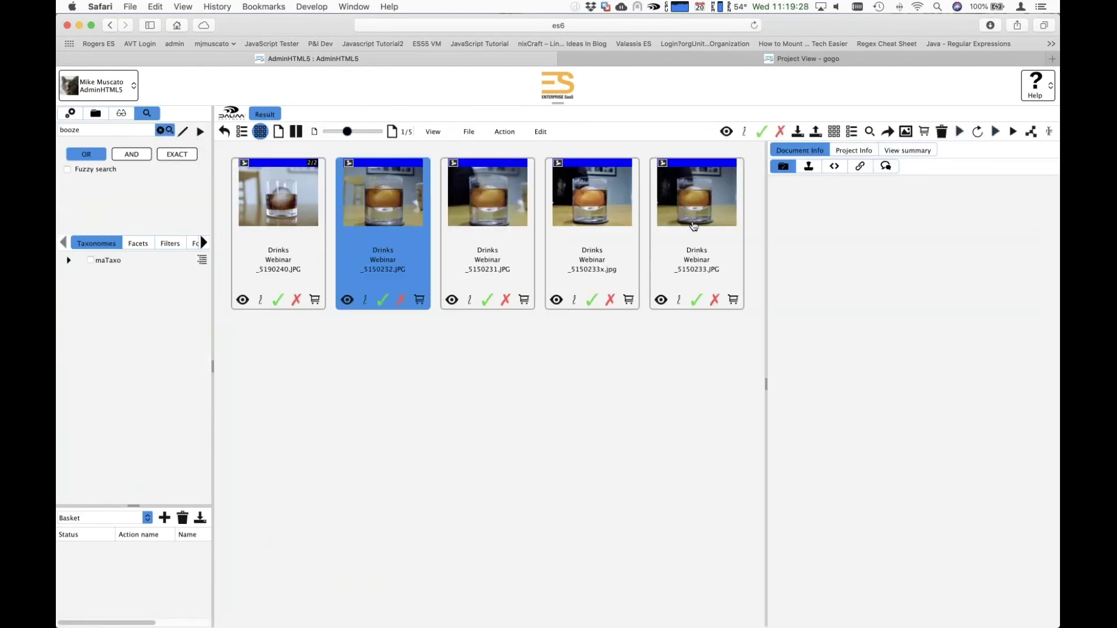
pyautogui.keyDown('shift'); pyautogui.click(693, 227); pyautogui.keyUp('shift')
pyautogui.click(726, 131)
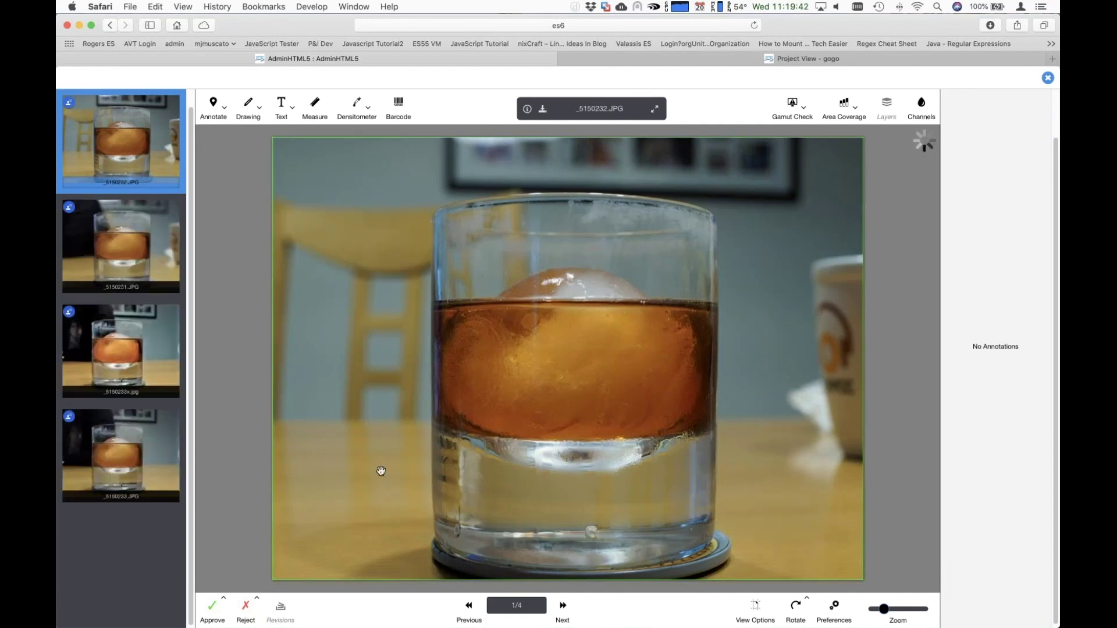
# Step: Open the images in the viewer as a 2x2 block, starting from _5150232.JPG
pyautogui.moveTo(109, 166)
pyautogui.rightClick(119, 143)
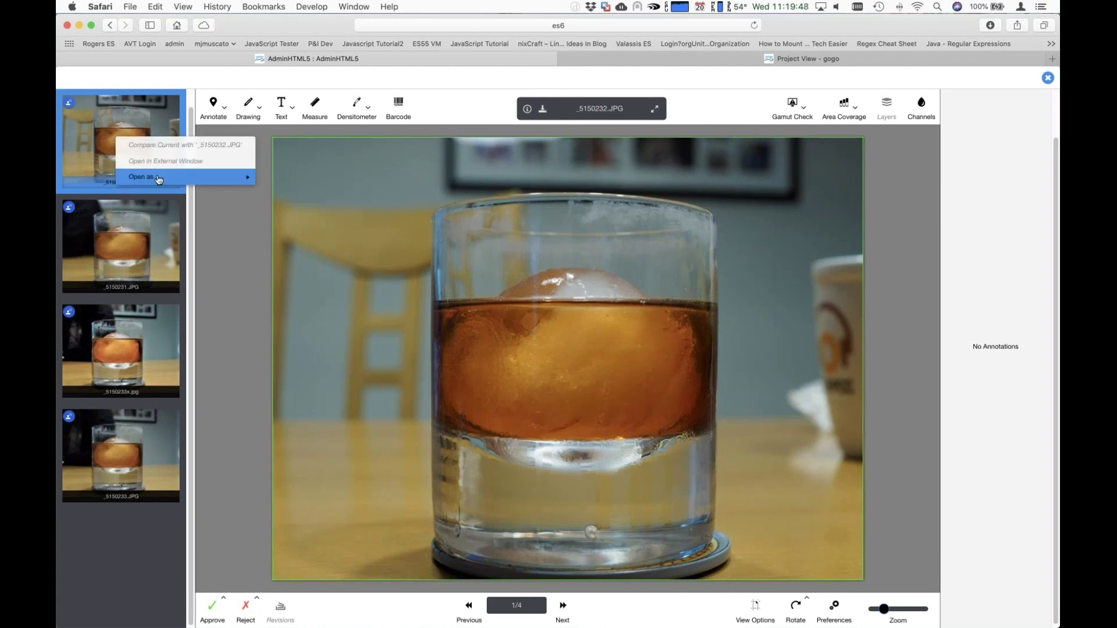
pyautogui.moveTo(159, 180)
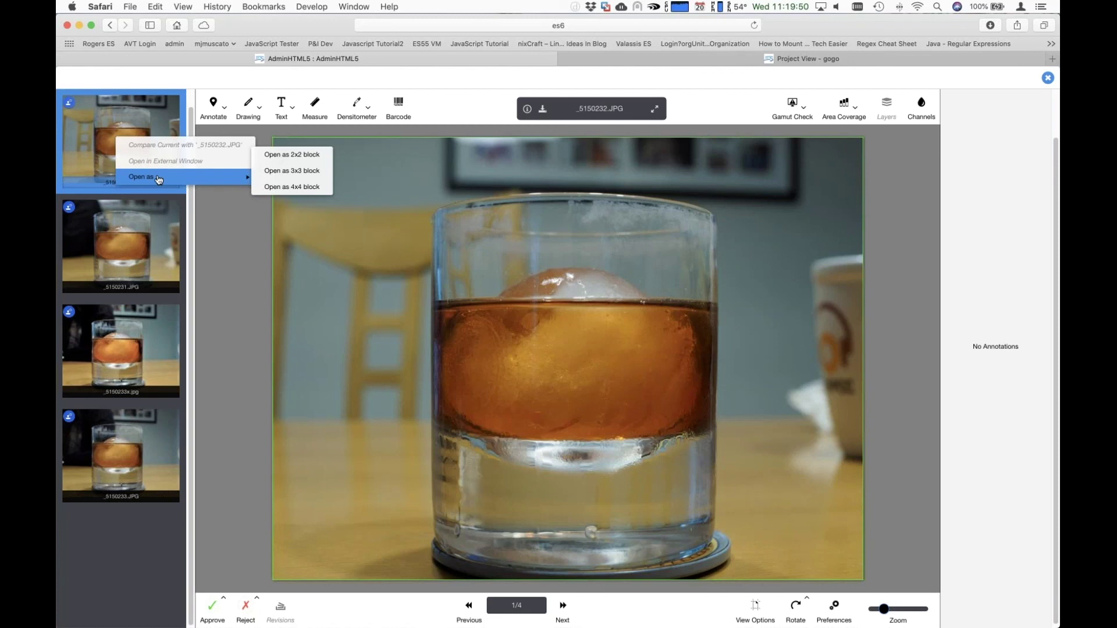
pyautogui.click(276, 155)
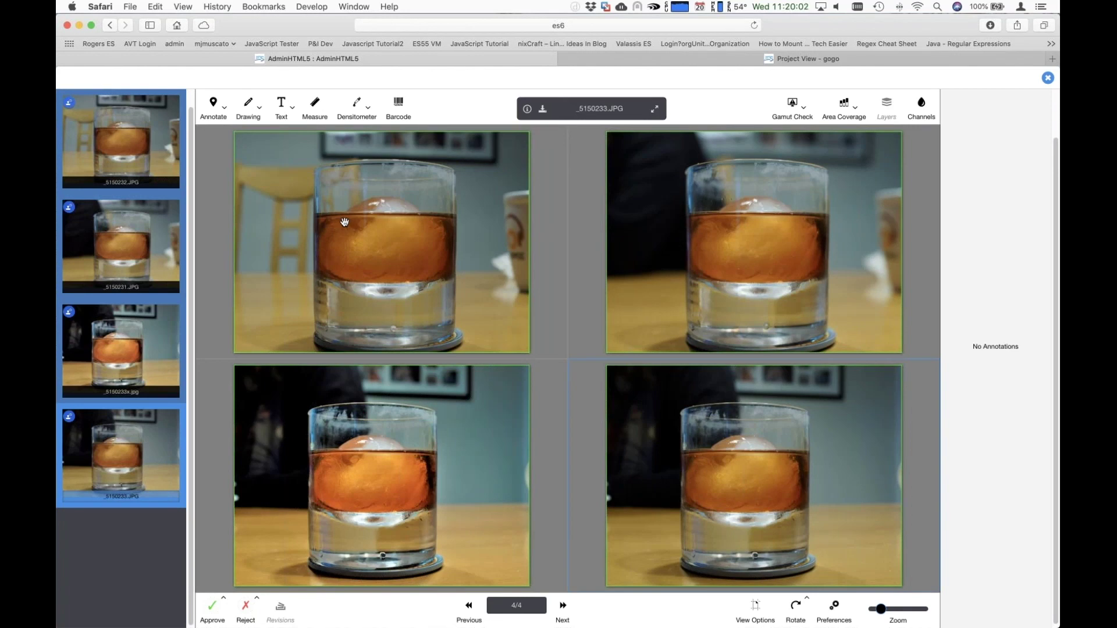
# Step: Turn off Synchronize Documents and zoom in on the glass in _5150232.JPG independently of the other images
pyautogui.rightClick(375, 232)
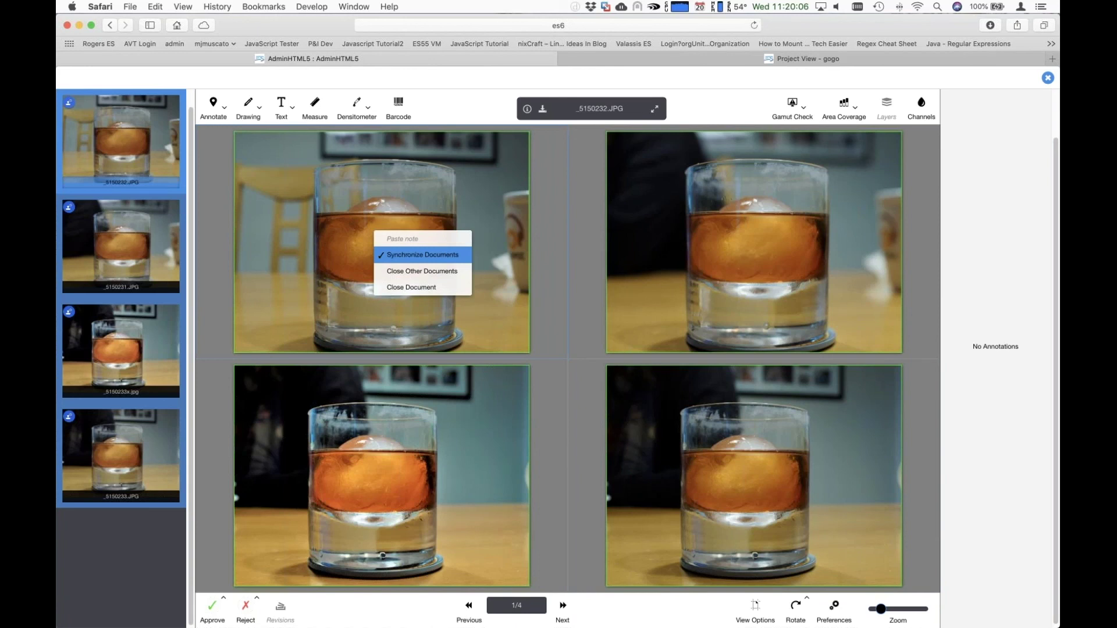
pyautogui.click(378, 256)
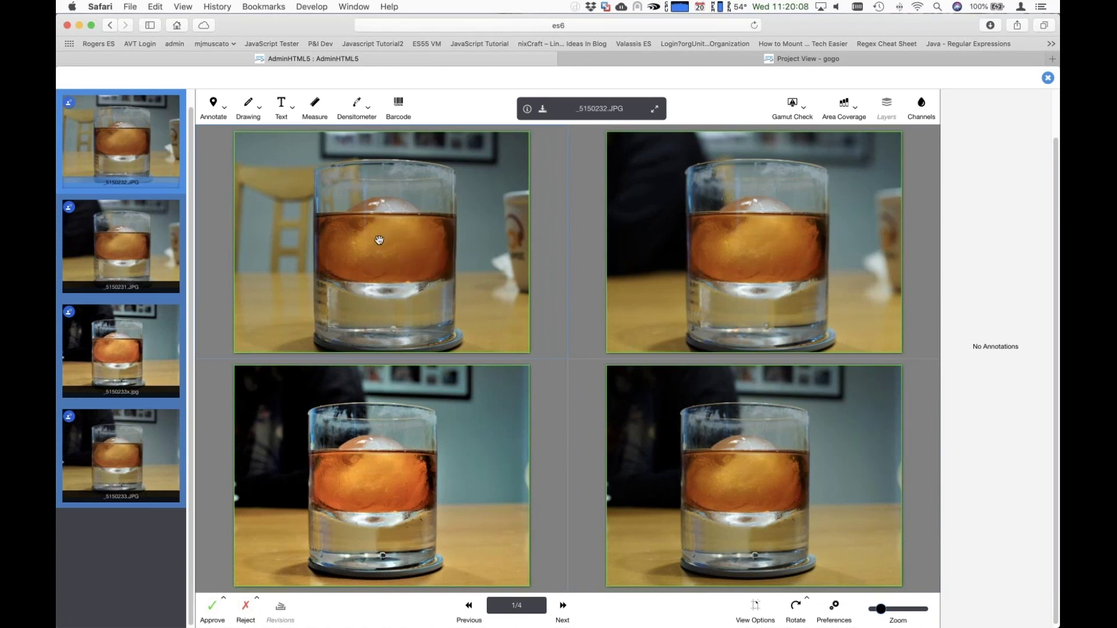
pyautogui.scroll(5, 374, 236)
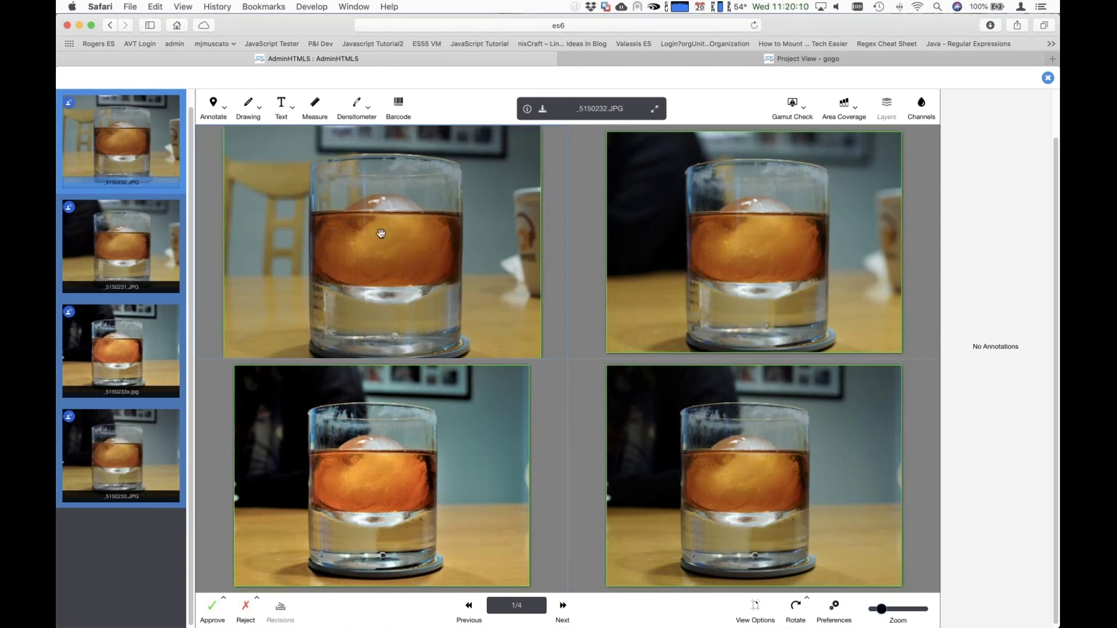
pyautogui.scroll(-1, 378, 250)
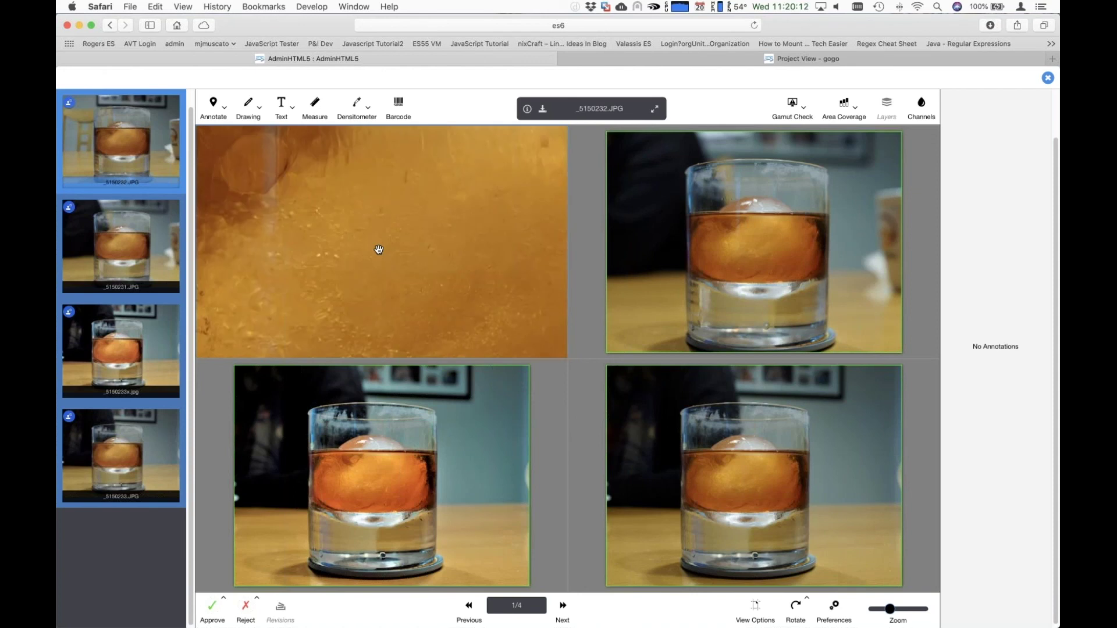
# Step: Zoom out of _5150232.JPG and zoom in on the glasses in _5150231.JPG and _5150233.JPG, each independently
pyautogui.scroll(-4, 379, 249)
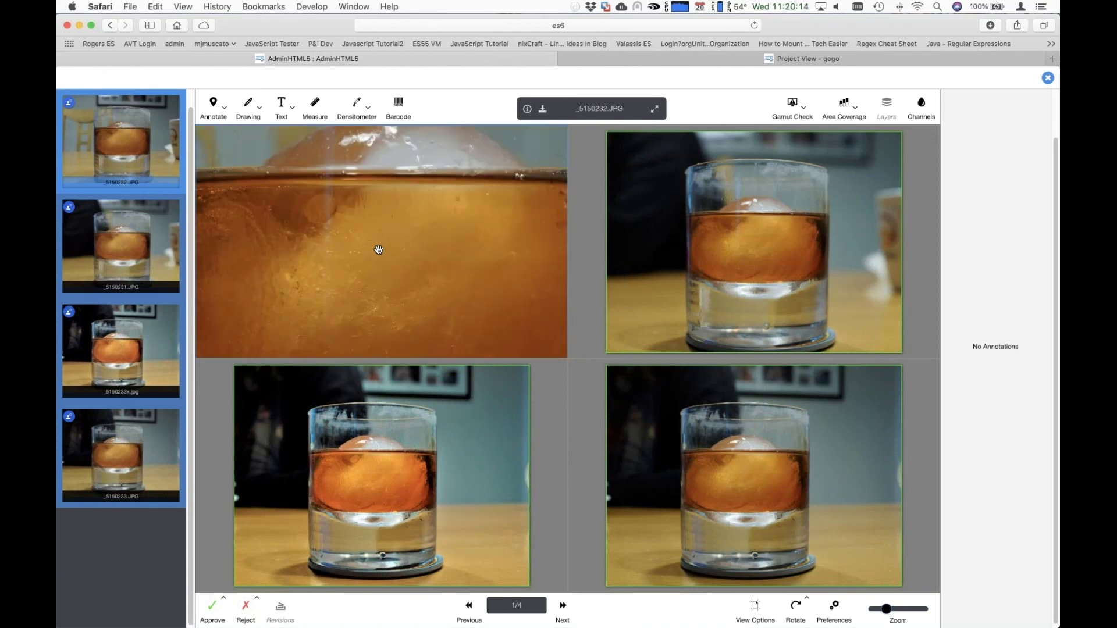
pyautogui.scroll(-3, 379, 248)
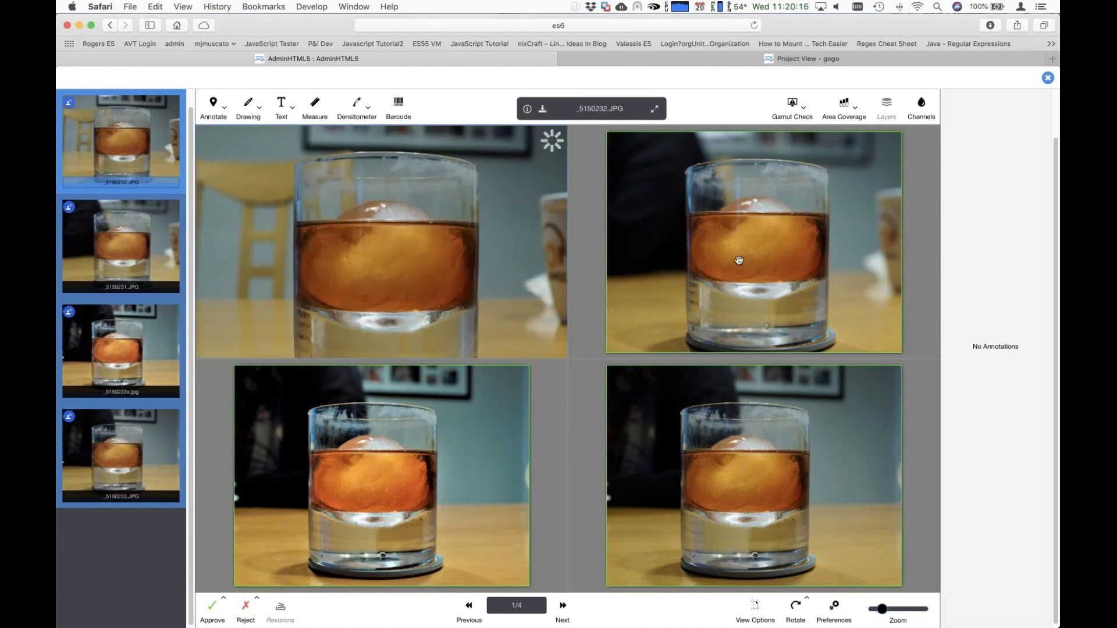
pyautogui.scroll(4, 777, 291)
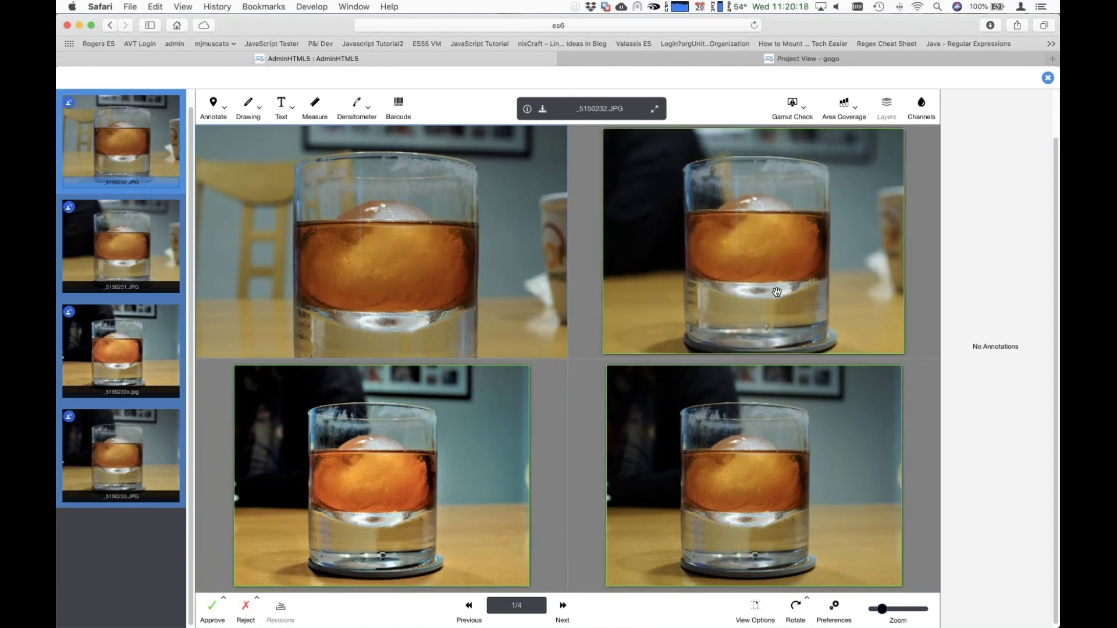
pyautogui.scroll(4, 742, 473)
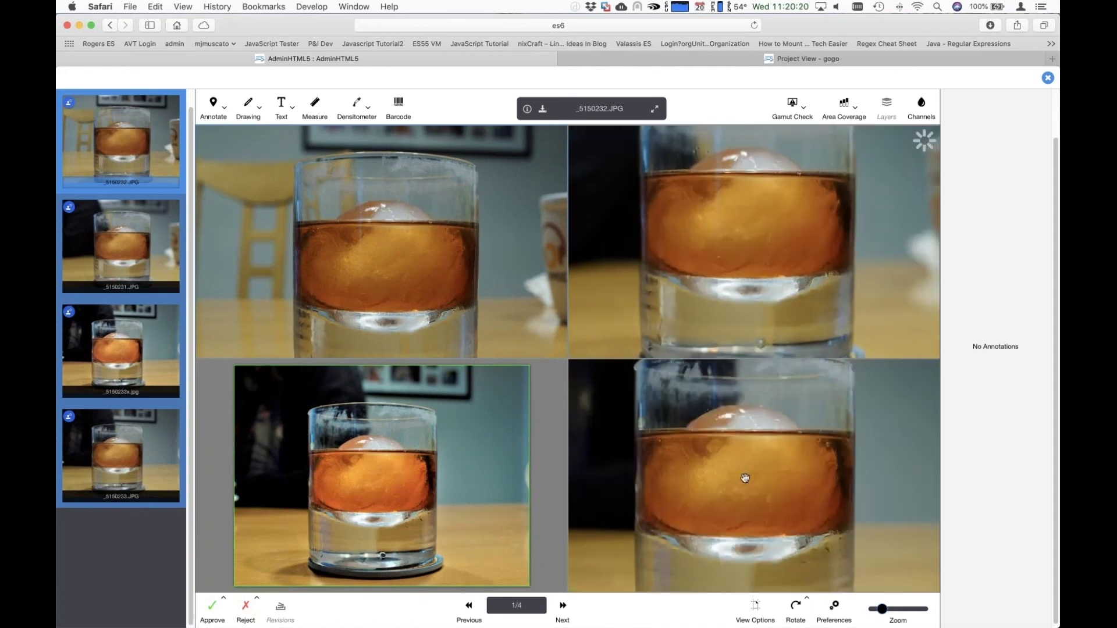
pyautogui.scroll(4, 784, 446)
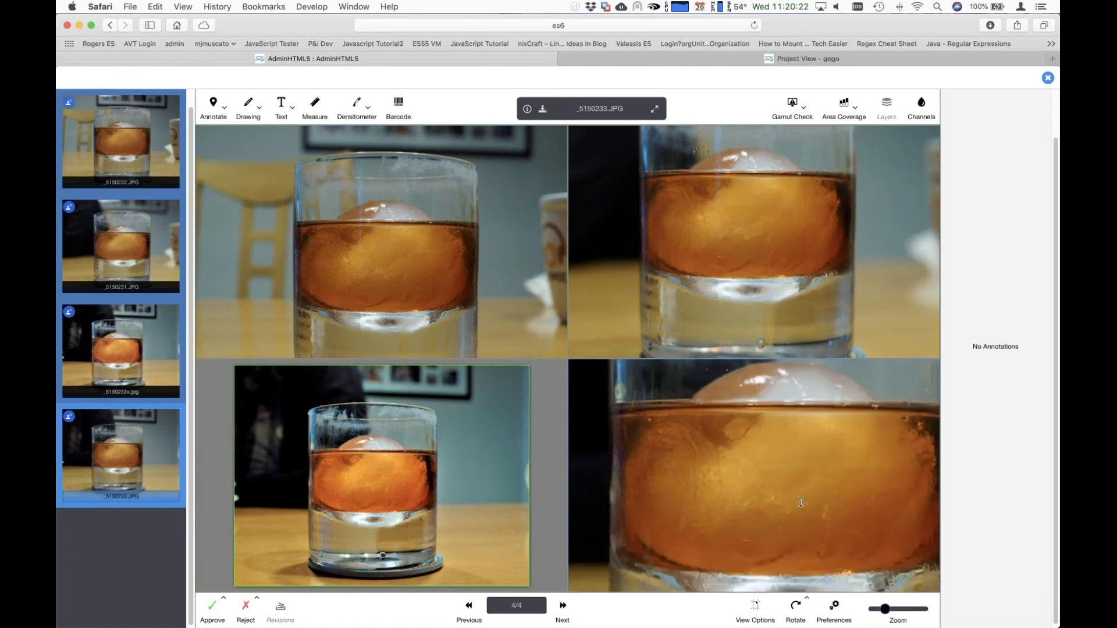
# Step: Pan _5150231.JPG and _5150232.JPG separately to show different parts of their glasses
pyautogui.click(684, 268)
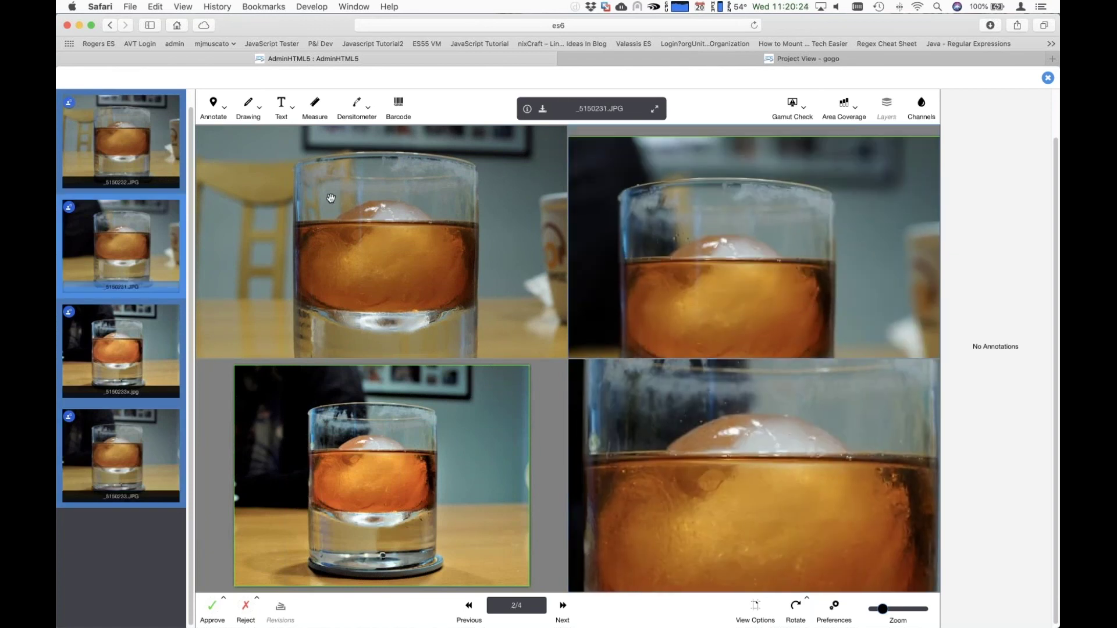
pyautogui.click(367, 283)
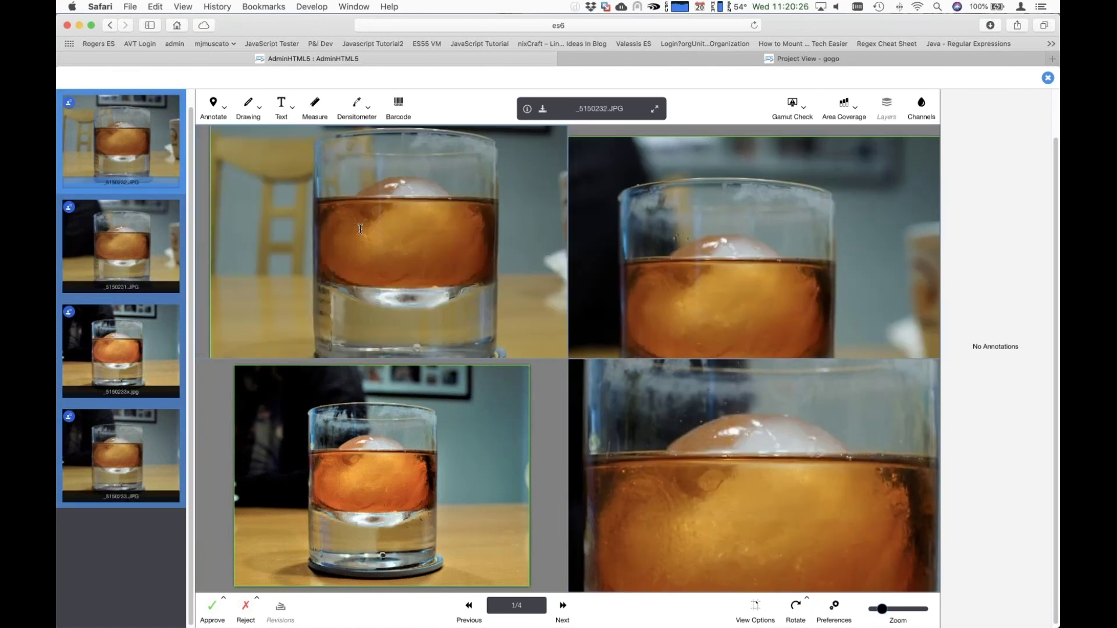
pyautogui.moveTo(366, 282); pyautogui.dragTo(345, 232)
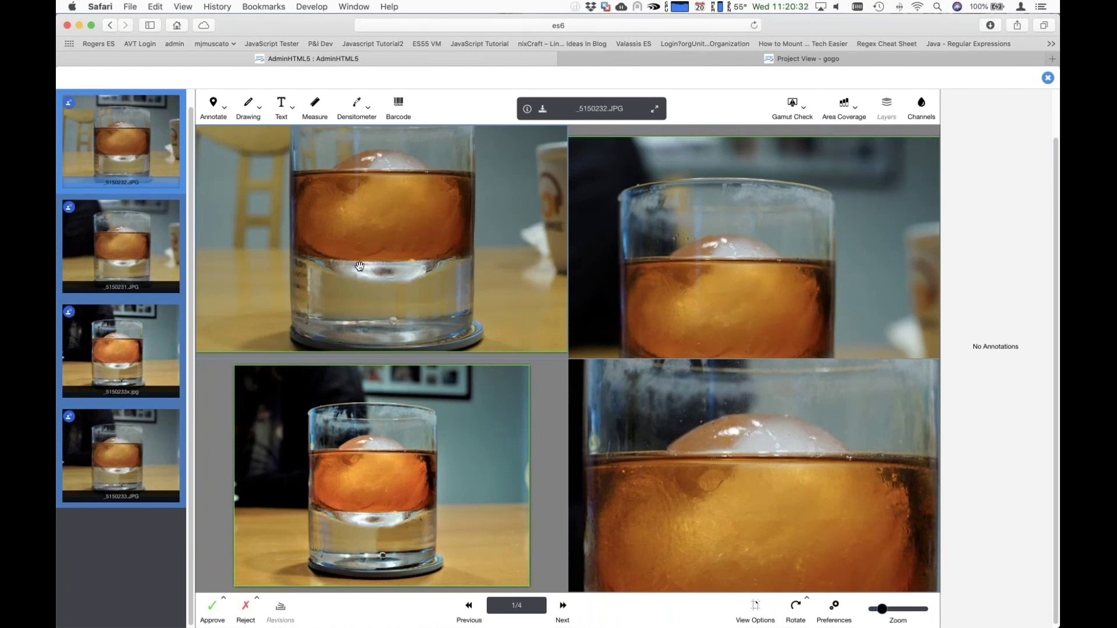
# Step: Turn on Synchronize Documents and zoom all four images in and out together
pyautogui.rightClick(395, 210)
pyautogui.click(424, 232)
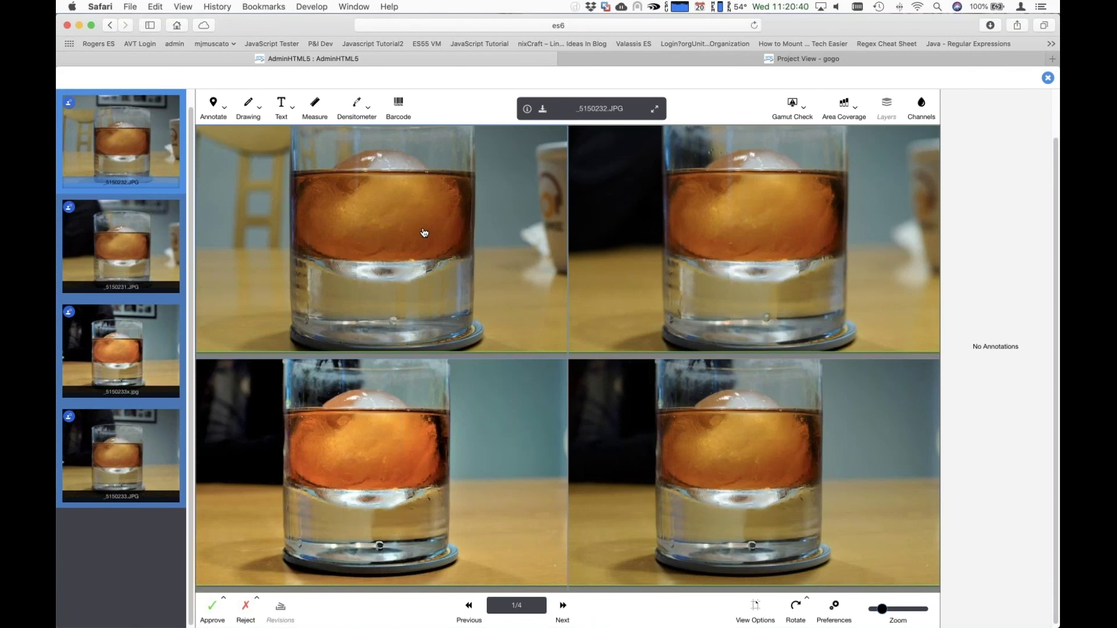
pyautogui.scroll(-3, 424, 233)
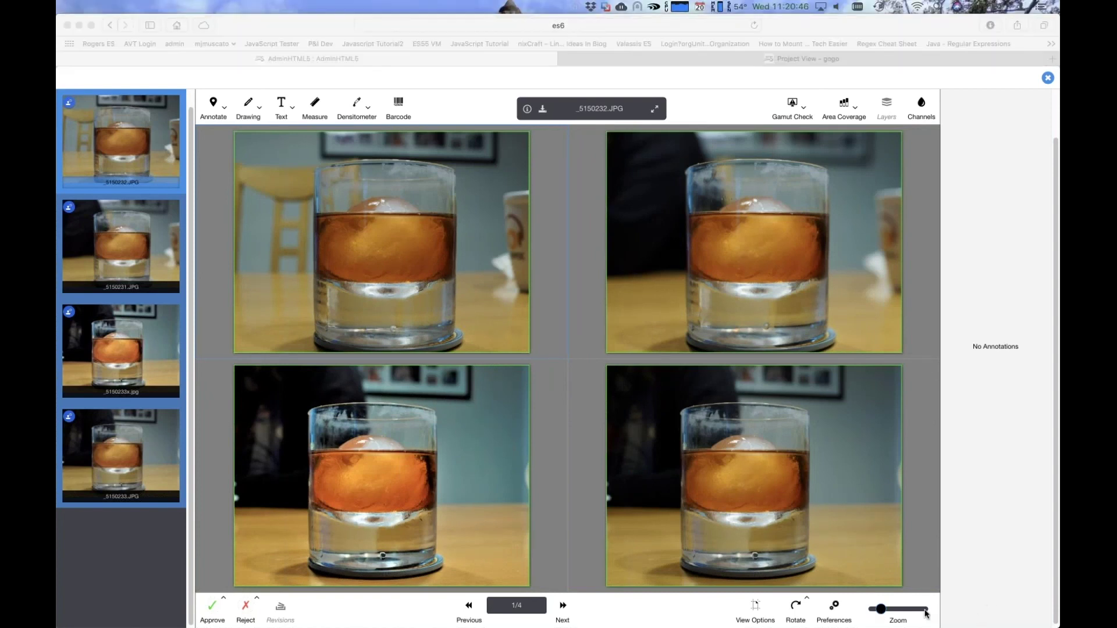
pyautogui.click(870, 599)
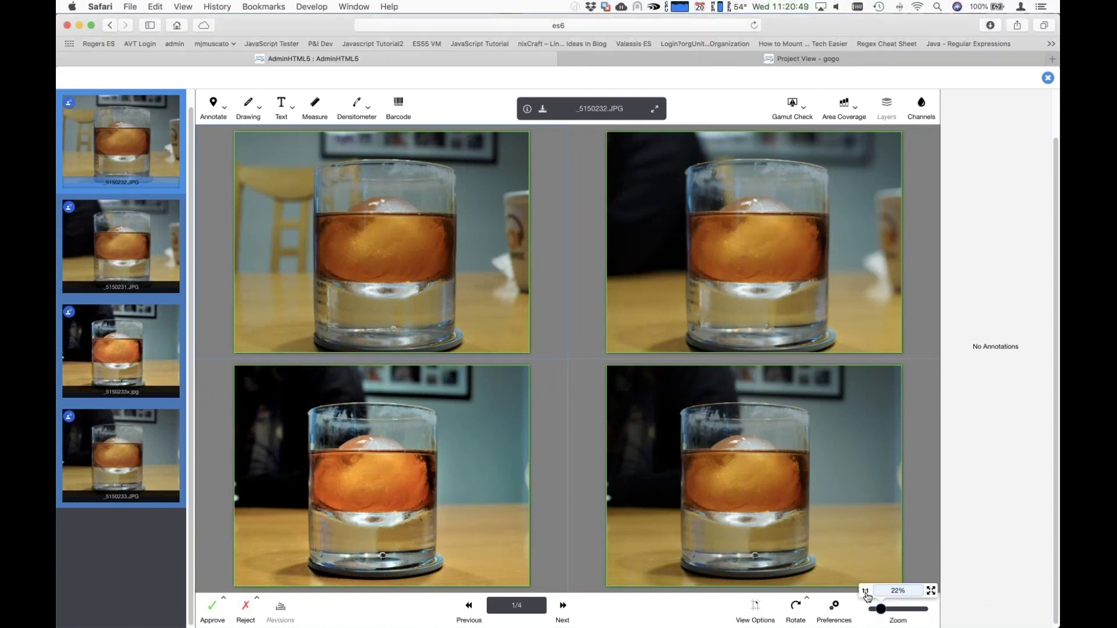
pyautogui.scroll(3, 753, 401)
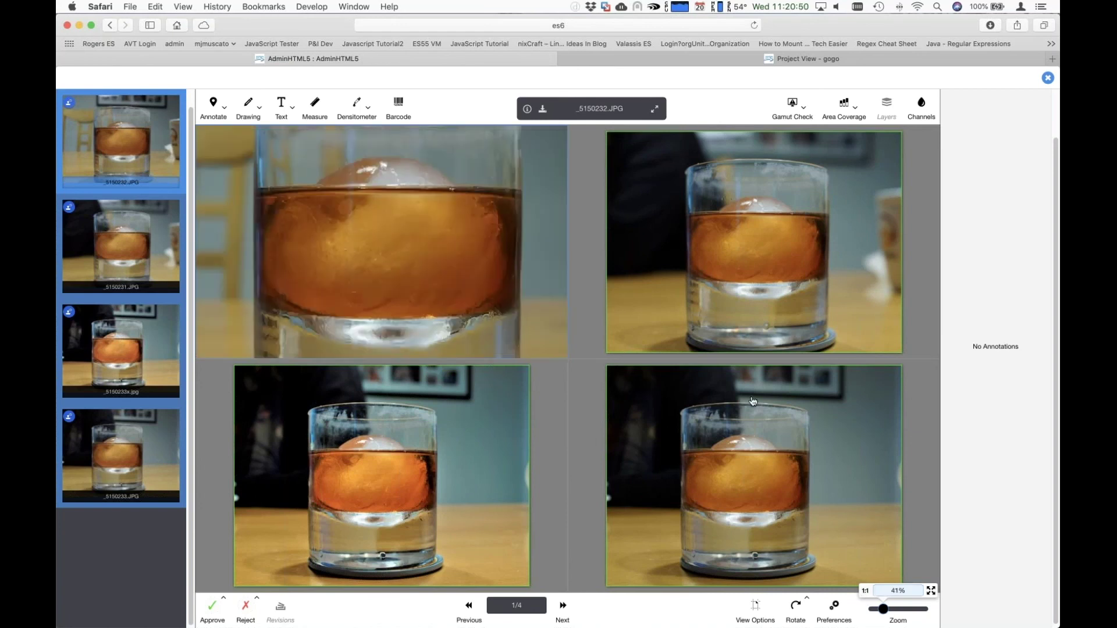
pyautogui.scroll(5, 753, 401)
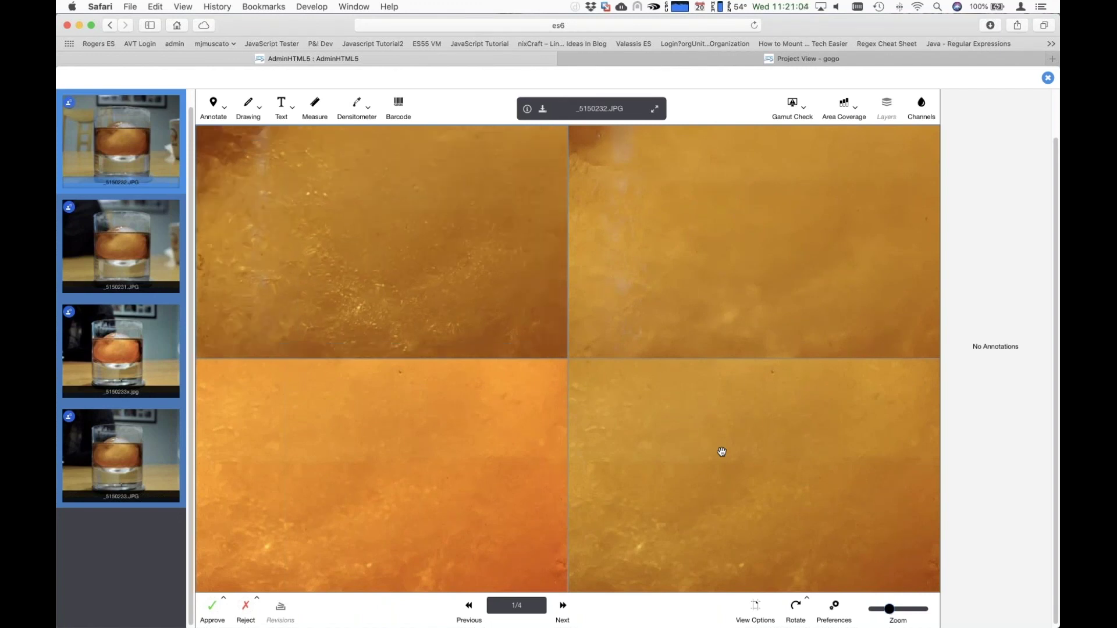
pyautogui.scroll(-3, 722, 452)
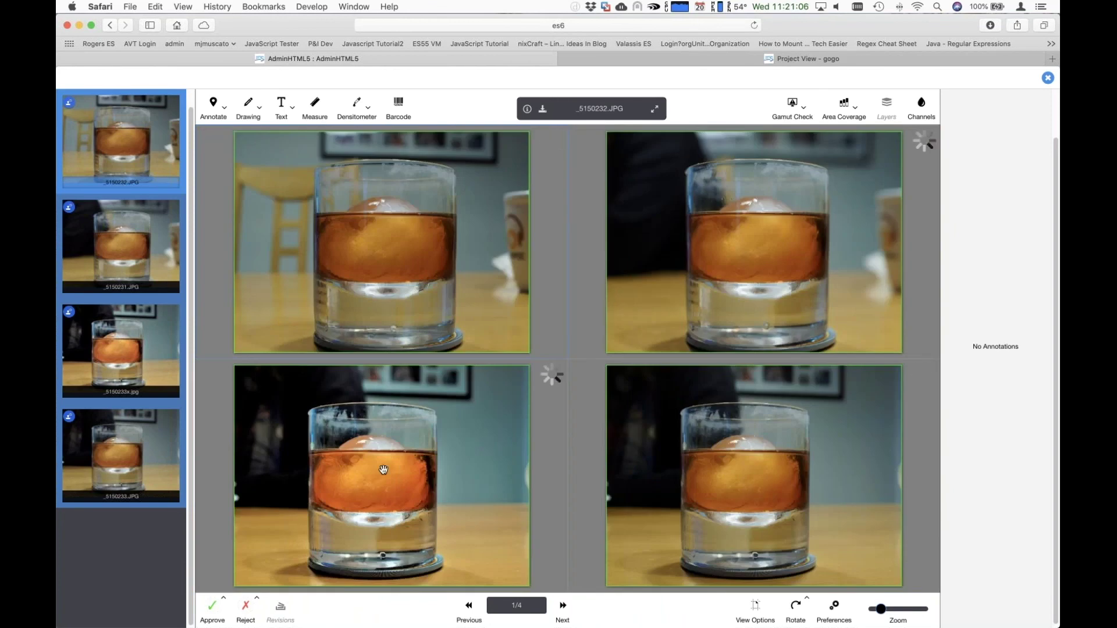
# Step: Zoom in on the glass in all four synchronized images and pan them together from _5150233x.jpg to compare the same area
pyautogui.scroll(1, 387, 431)
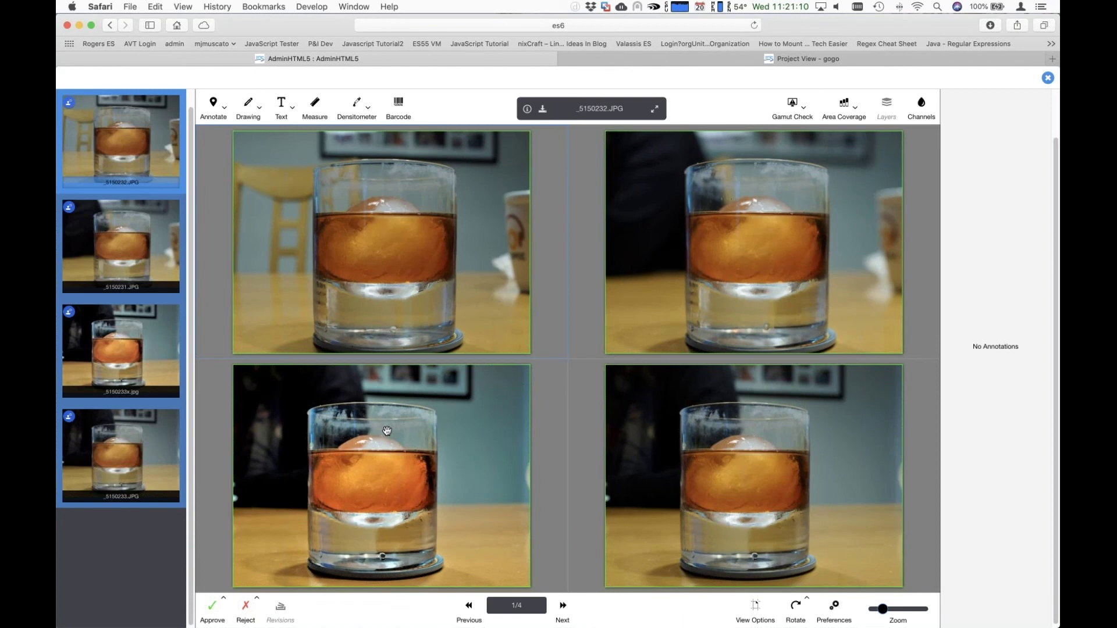
pyautogui.scroll(2, 387, 431)
pyautogui.scroll(1, 387, 431)
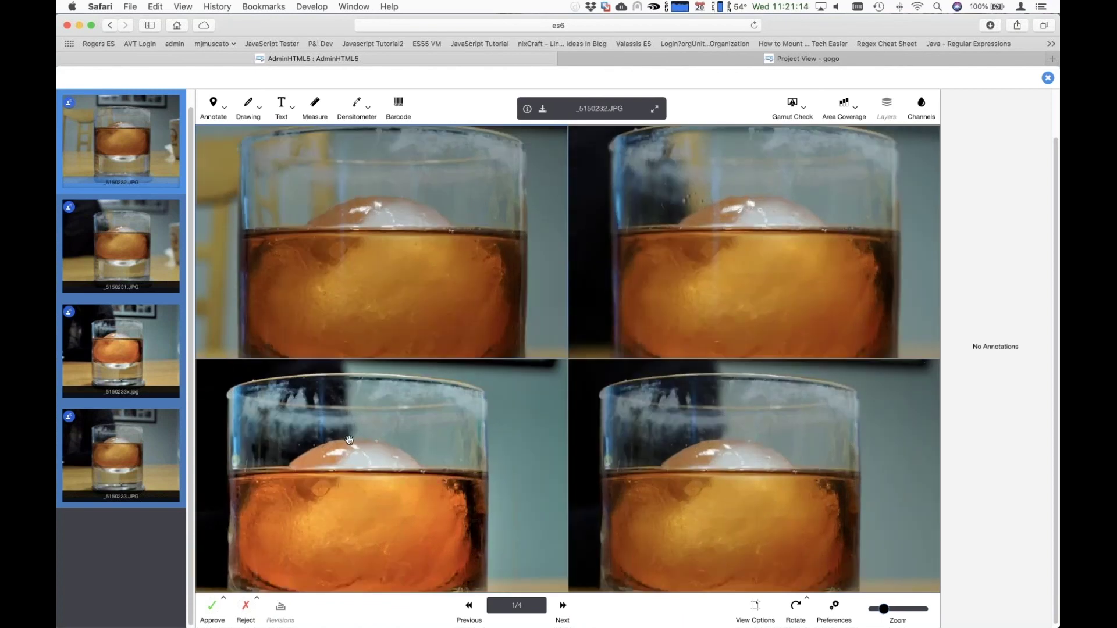
pyautogui.click(312, 442)
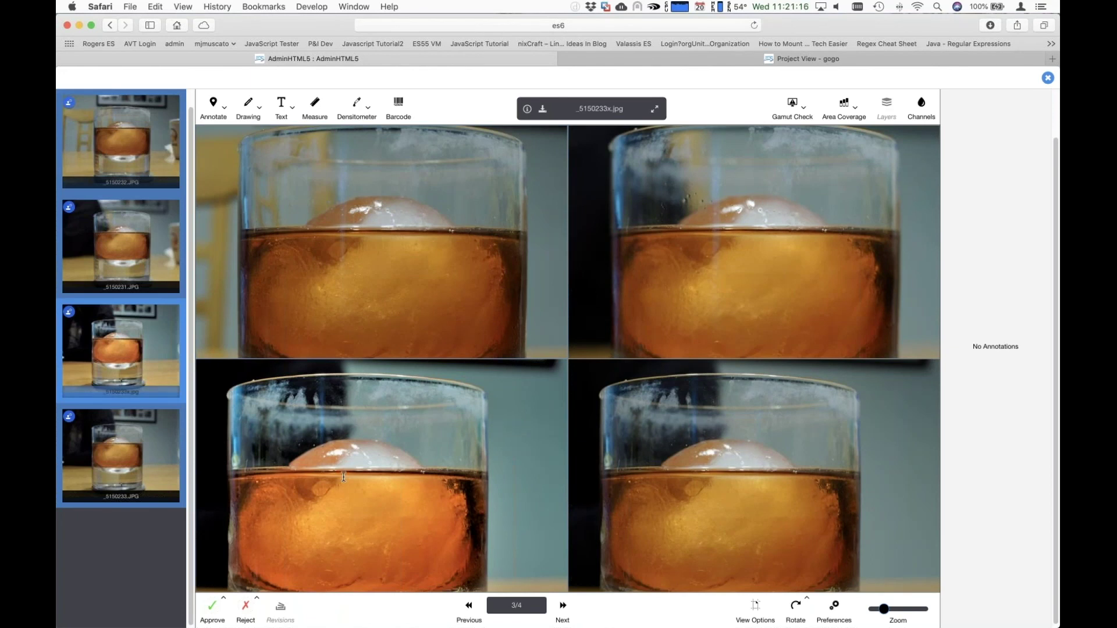
pyautogui.scroll(5, 344, 477)
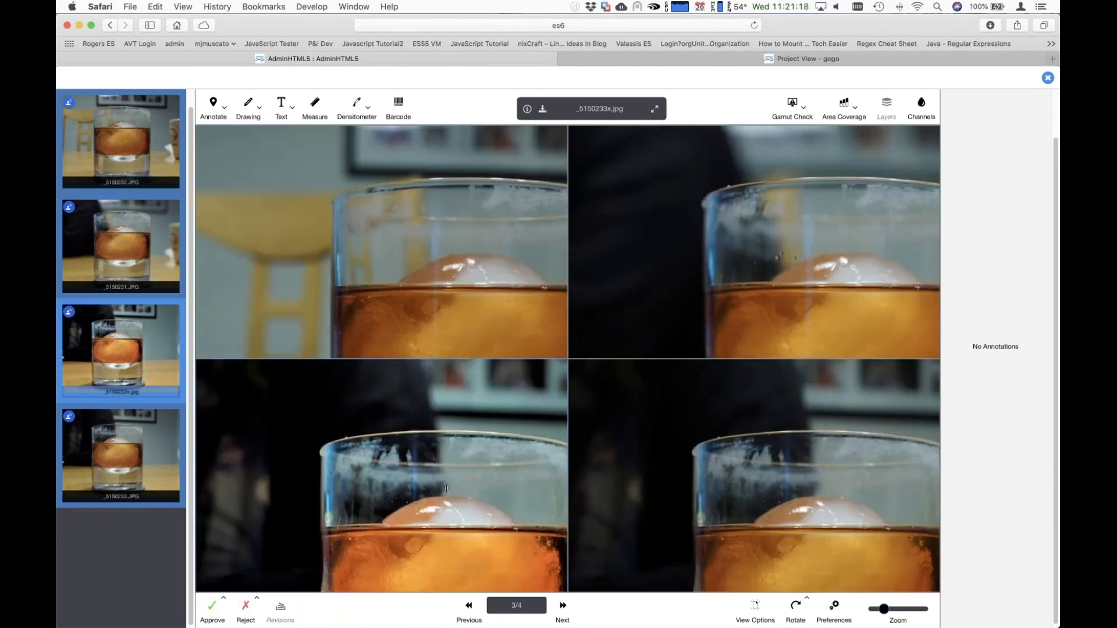
pyautogui.scroll(-5, 270, 457)
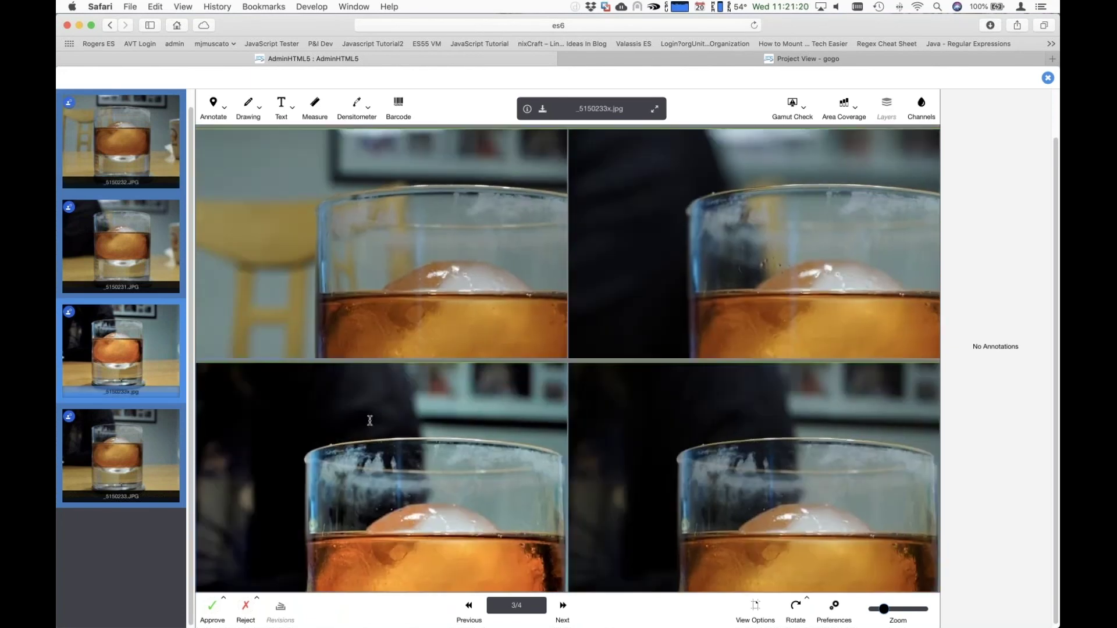
pyautogui.scroll(5, 275, 419)
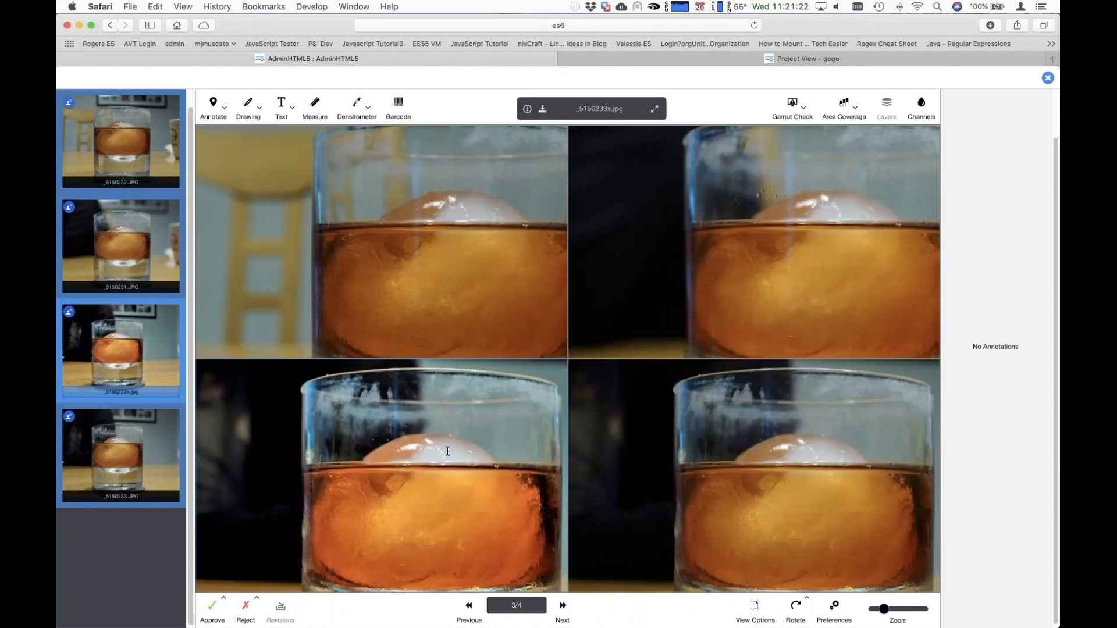
pyautogui.scroll(-5, 424, 502)
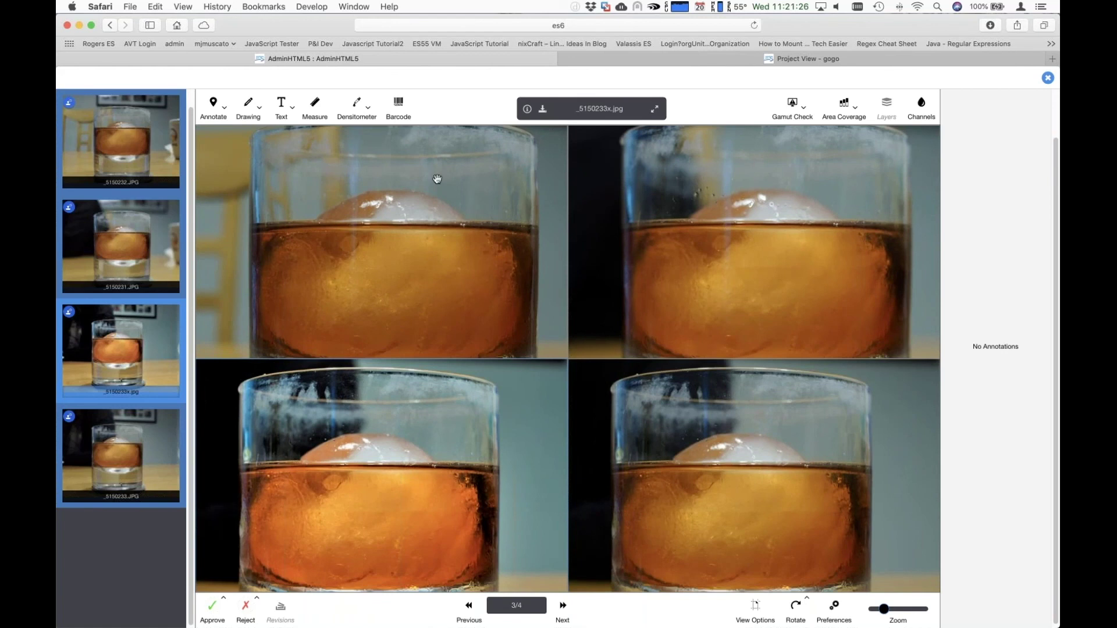
# Step: Switch the active document among _5150232.JPG, _5150231.JPG and _5150233x.jpg, and magnify the page where the four images meet to inspect the active border
pyautogui.press('Left')
pyautogui.press('Left')
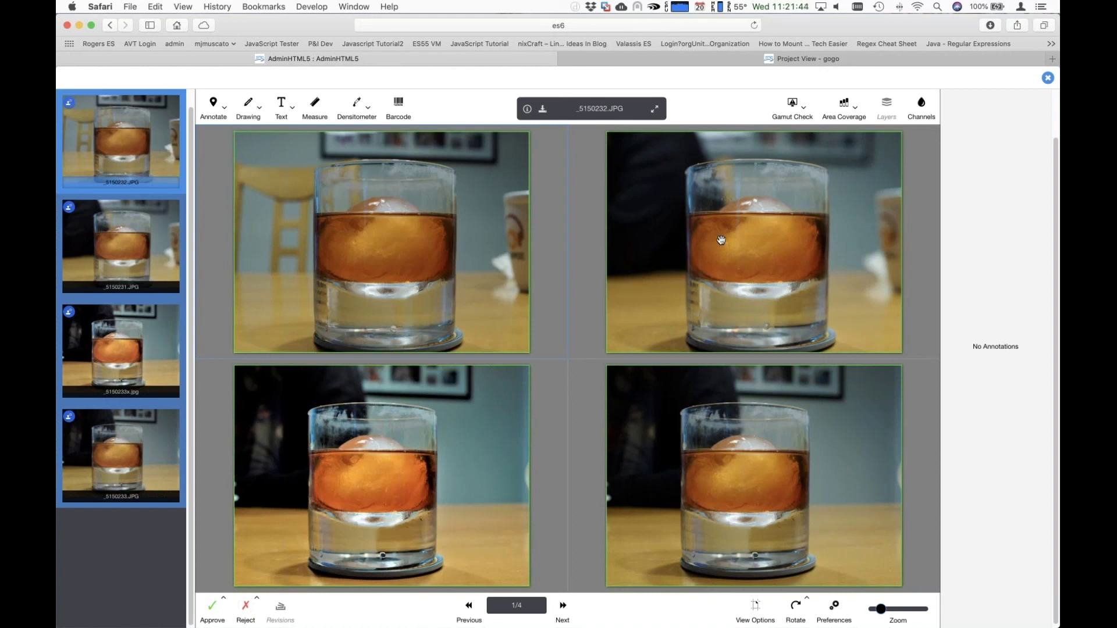
pyautogui.click(686, 281)
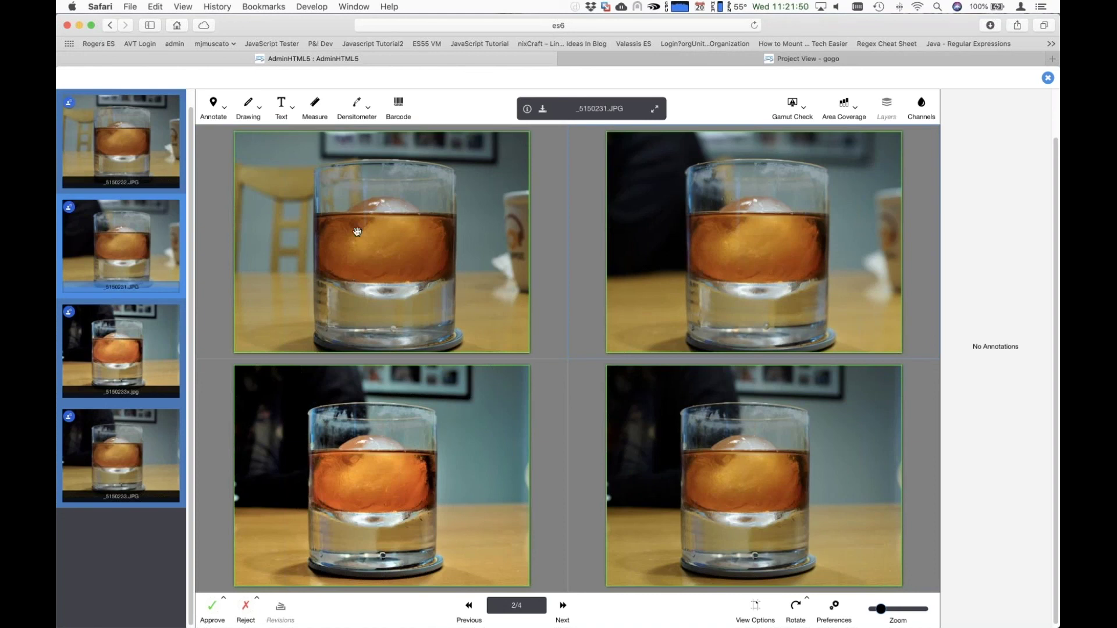
pyautogui.press('Left')
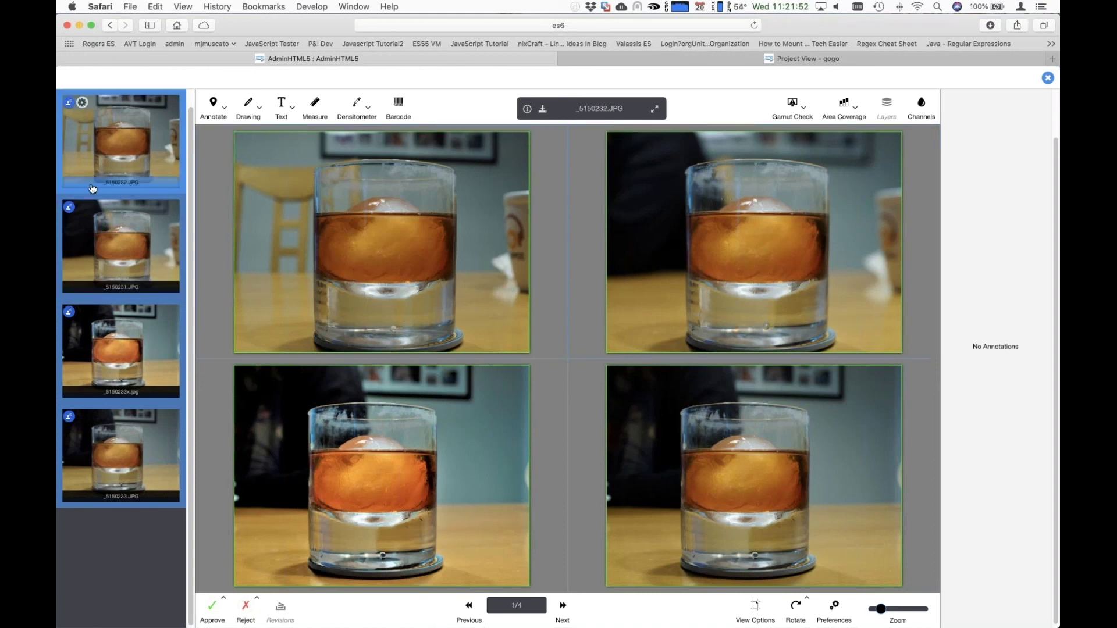
pyautogui.click(766, 232)
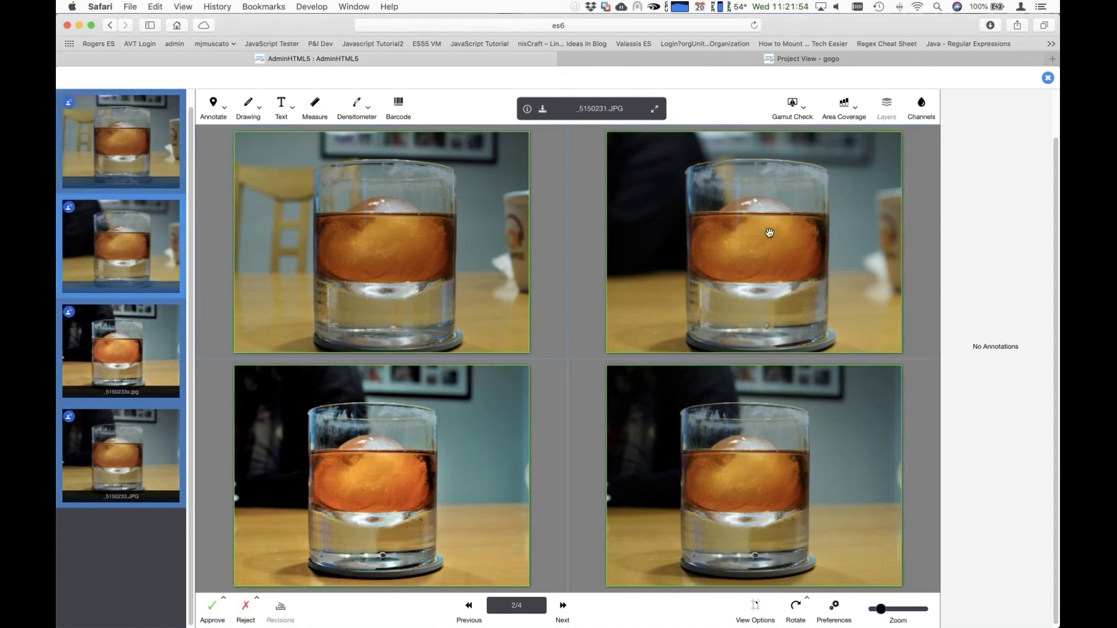
pyautogui.click(321, 473)
pyautogui.click(395, 243)
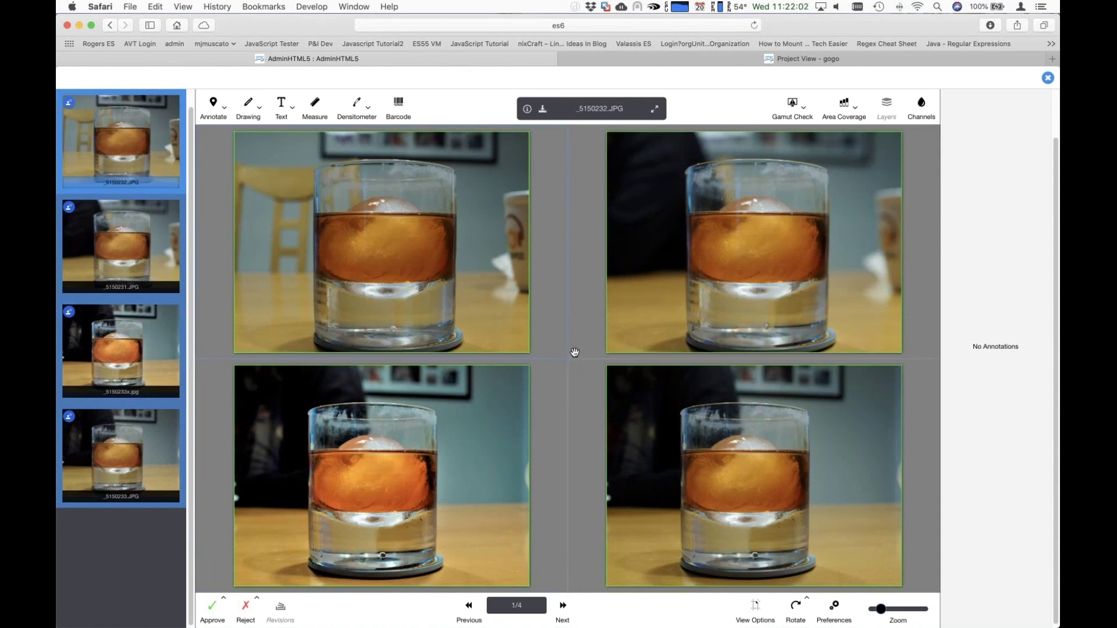
pyautogui.scroll(5, 575, 353)
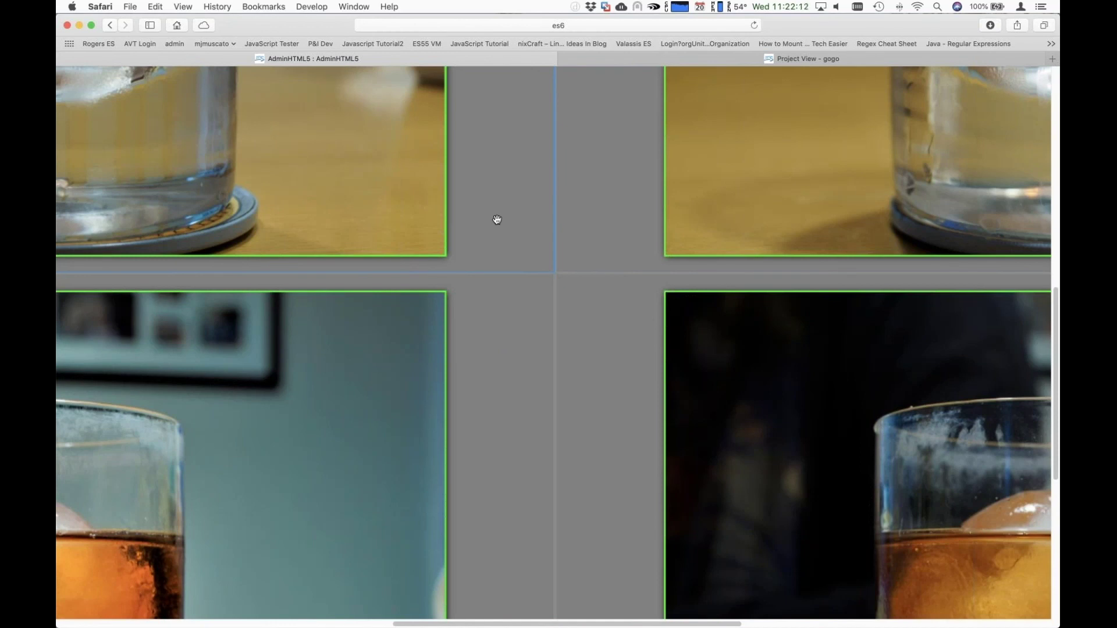
pyautogui.press('Escape')
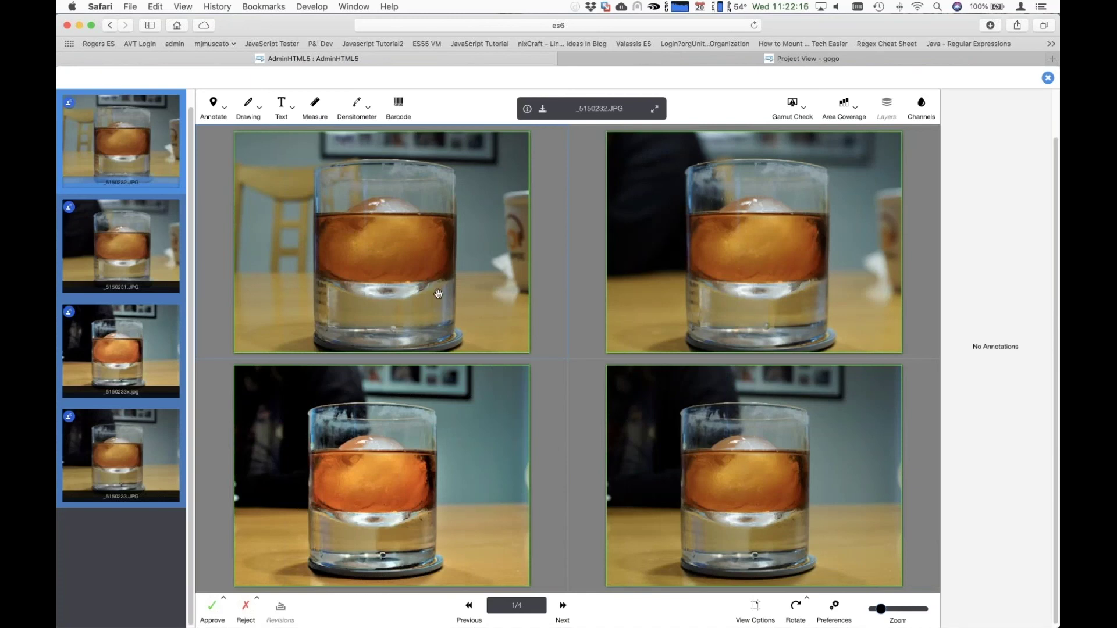
# Step: Add a note annotation "bottom cropper" beside the chair in _5150232.JPG and move its text box over the glass
pyautogui.click(213, 105)
pyautogui.click(279, 208)
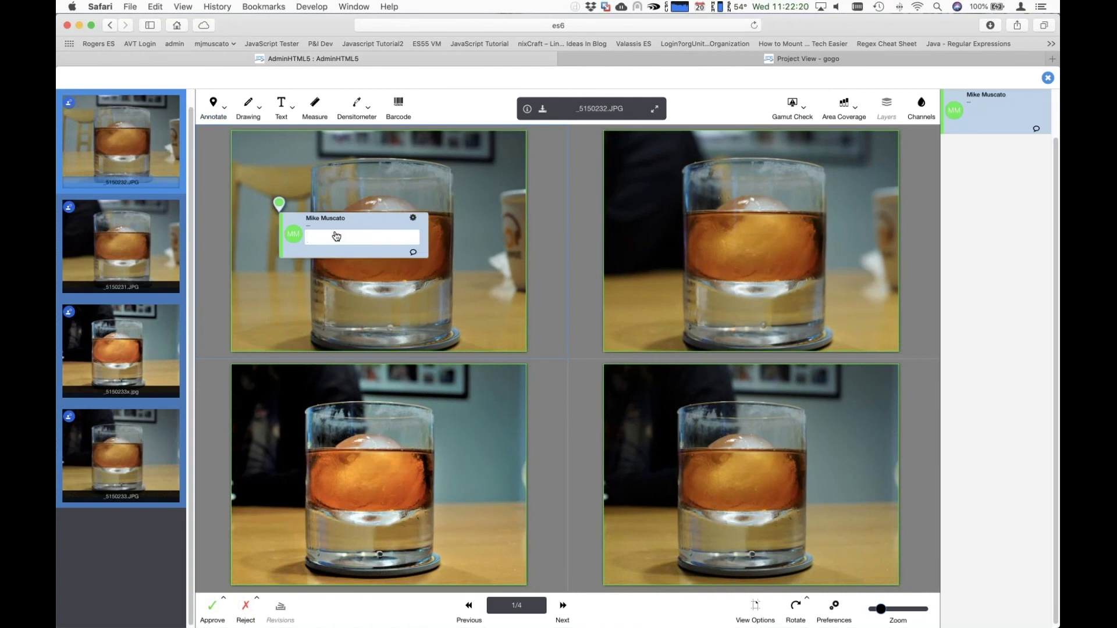
pyautogui.write('bottom cropper')
pyautogui.press('Return')
pyautogui.moveTo(326, 243); pyautogui.dragTo(392, 272)
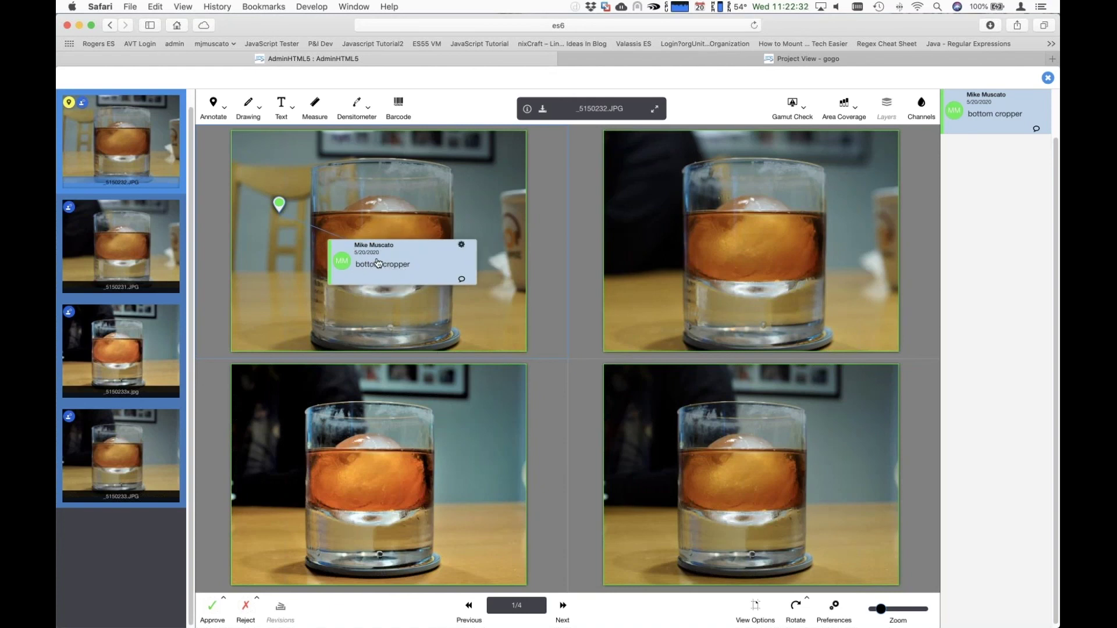
# Step: Copy the "bottom cropper" note, paste it onto the glass in _5150231.JPG and place its text box below the marker
pyautogui.rightClick(384, 269)
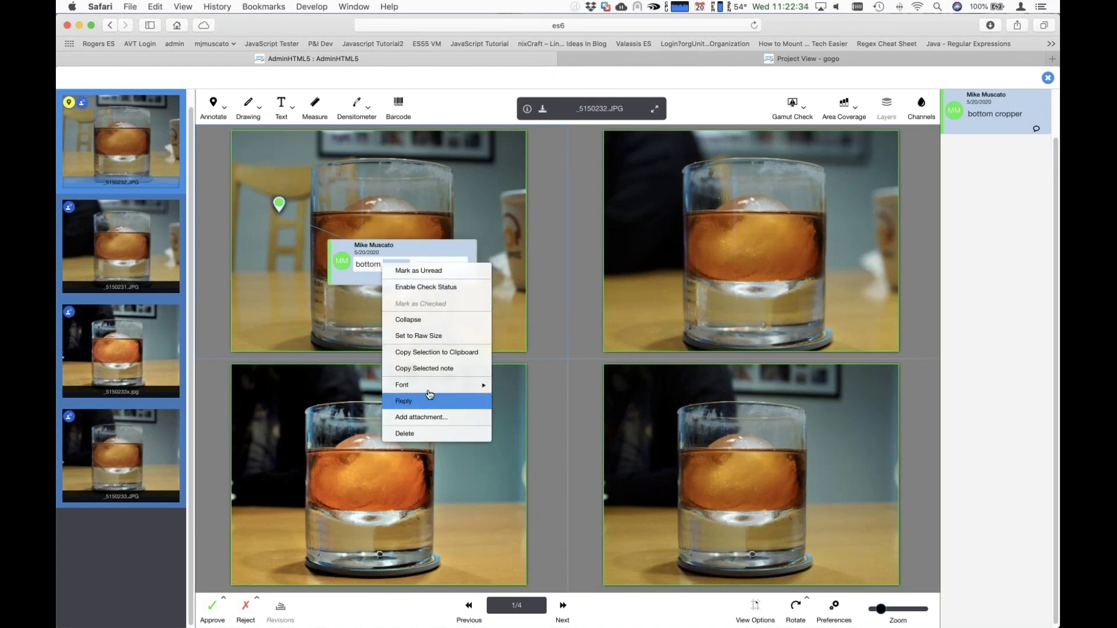
pyautogui.click(431, 368)
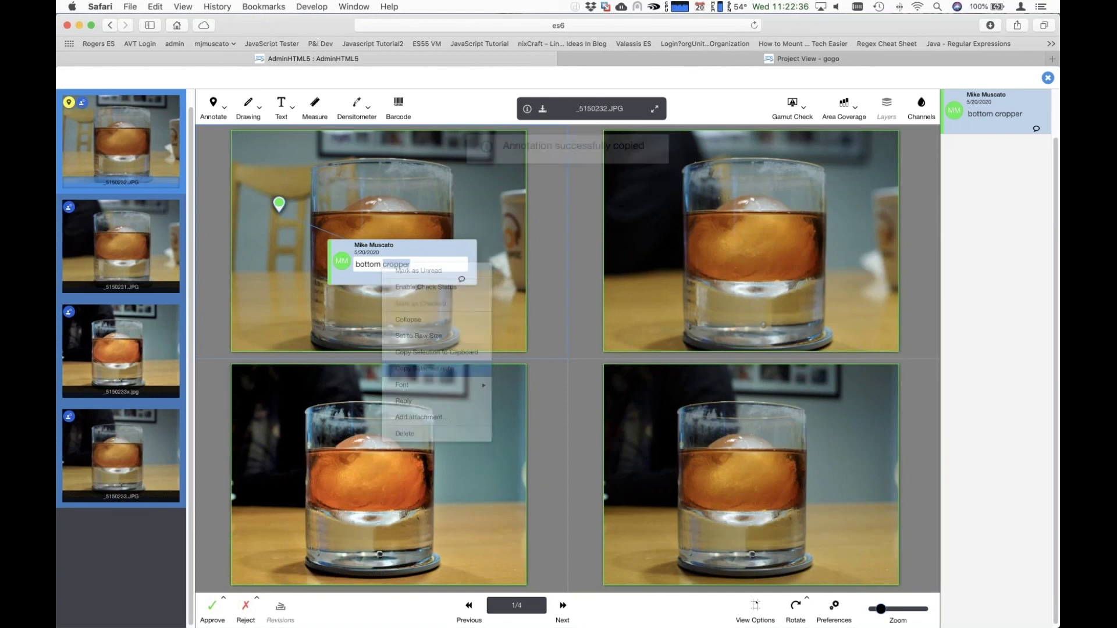
pyautogui.press('Right')
pyautogui.rightClick(757, 217)
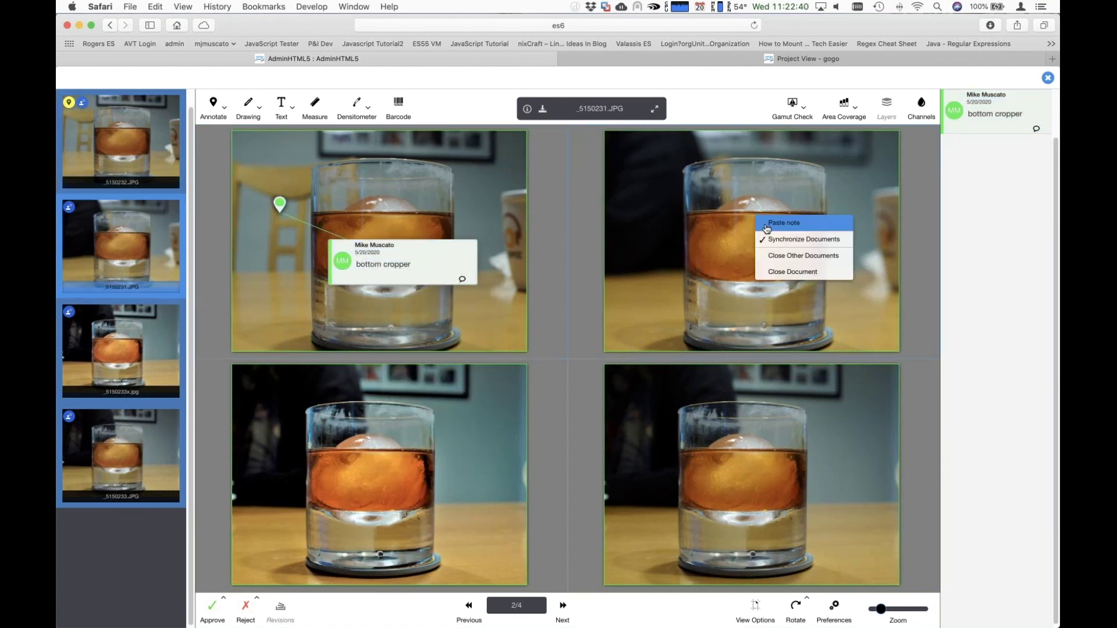
pyautogui.click(767, 229)
pyautogui.moveTo(851, 230); pyautogui.dragTo(753, 266)
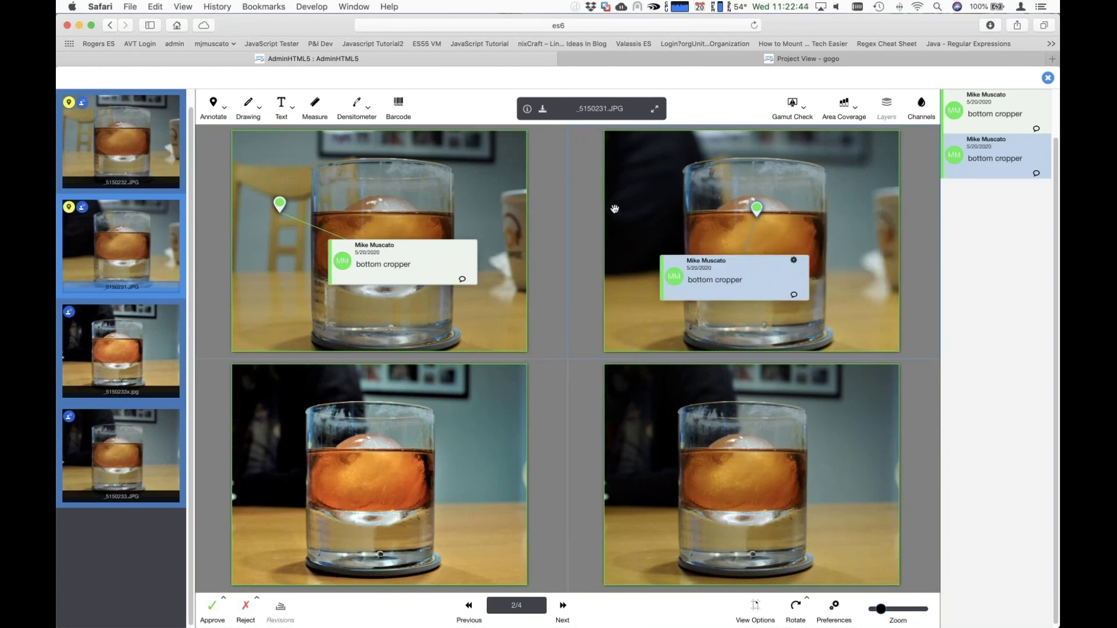
pyautogui.click(681, 190)
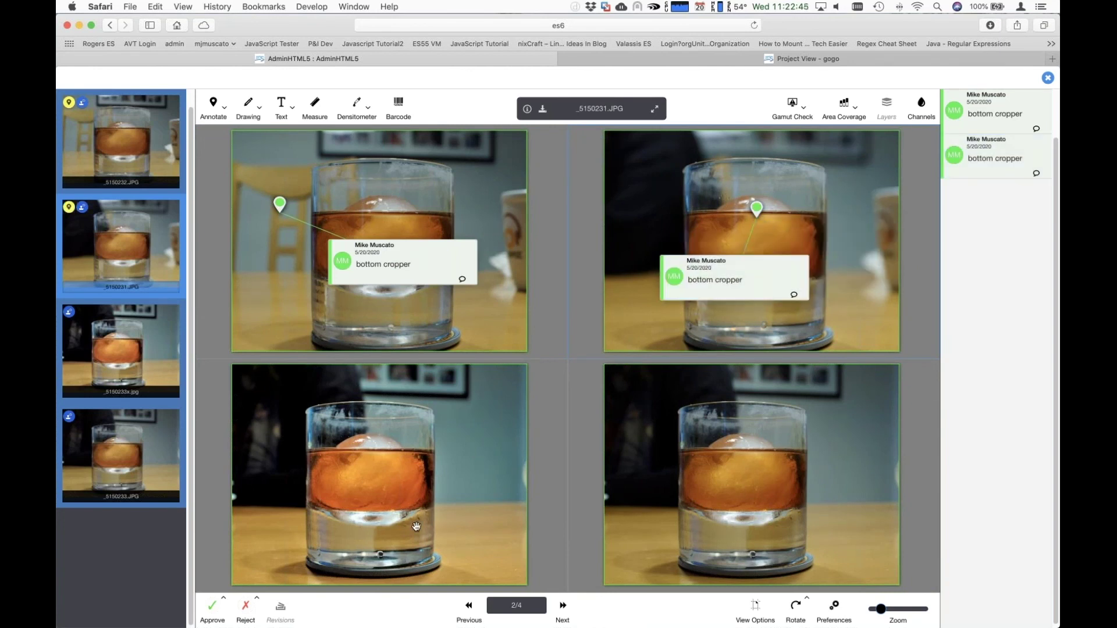
# Step: Reject _5150231.JPG and _5150232.JPG, dismissing the approval dialog opened for _5150231.JPG
pyautogui.click(213, 614)
pyautogui.click(652, 456)
pyautogui.click(245, 608)
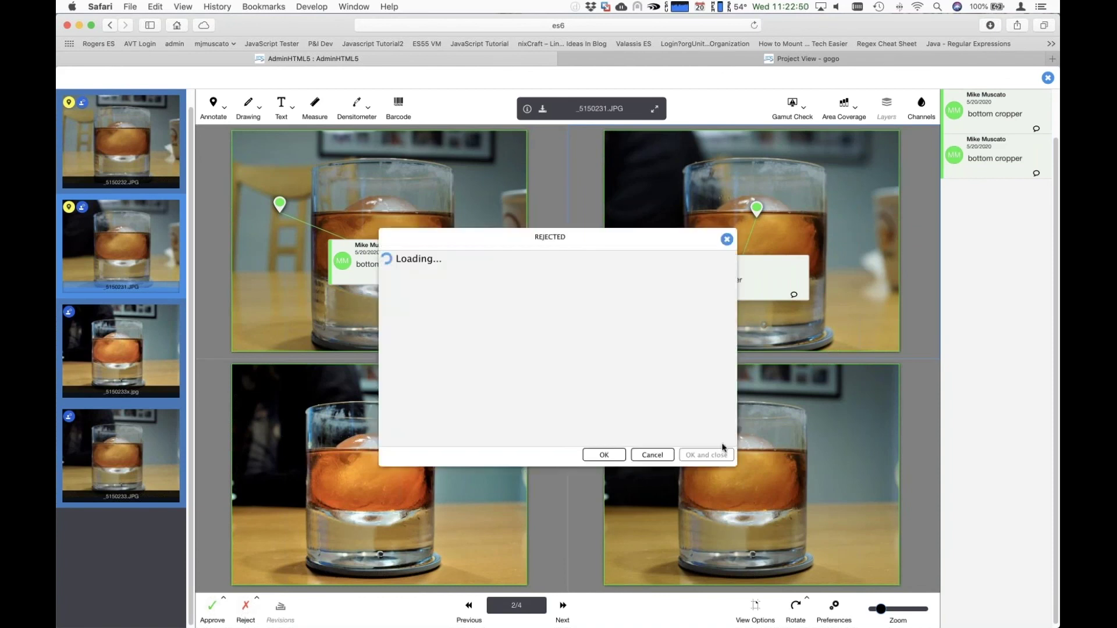
pyautogui.click(604, 454)
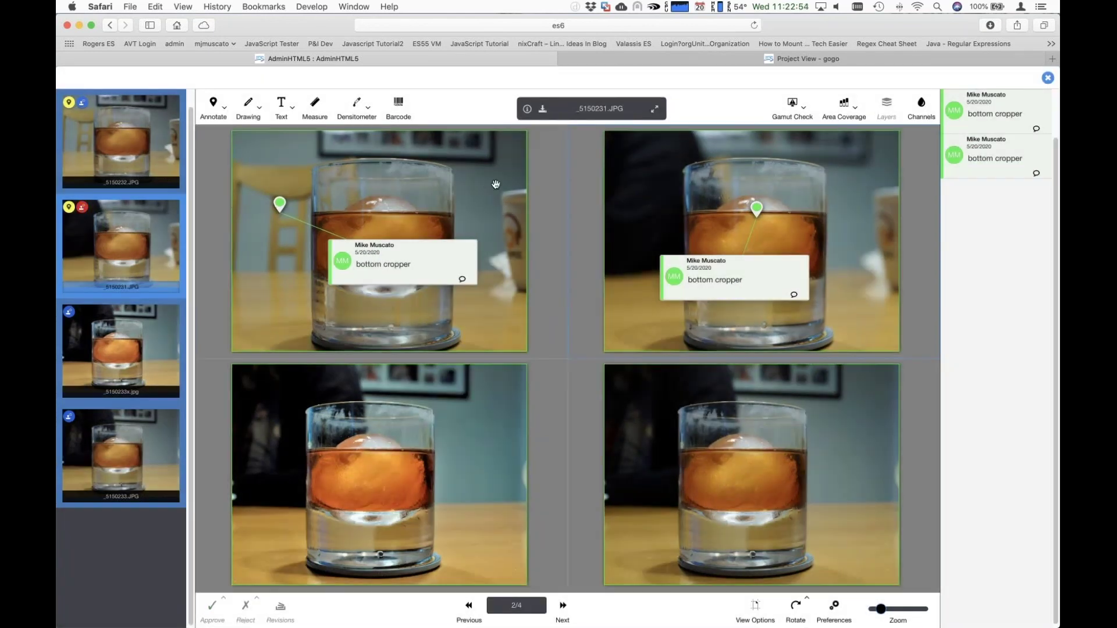
pyautogui.click(243, 609)
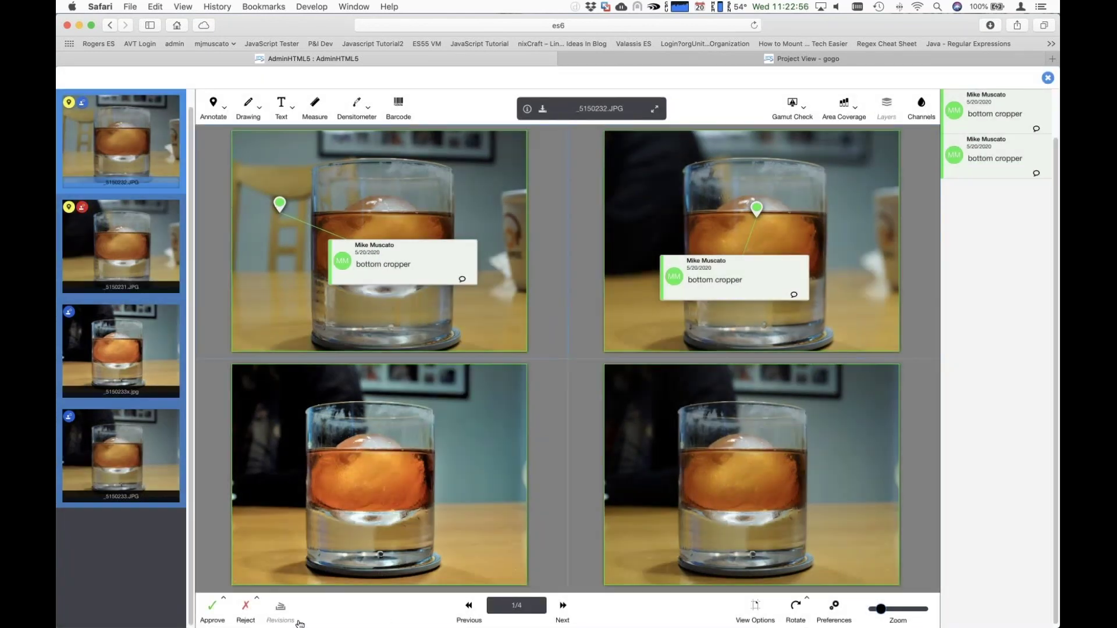
pyautogui.press('Return')
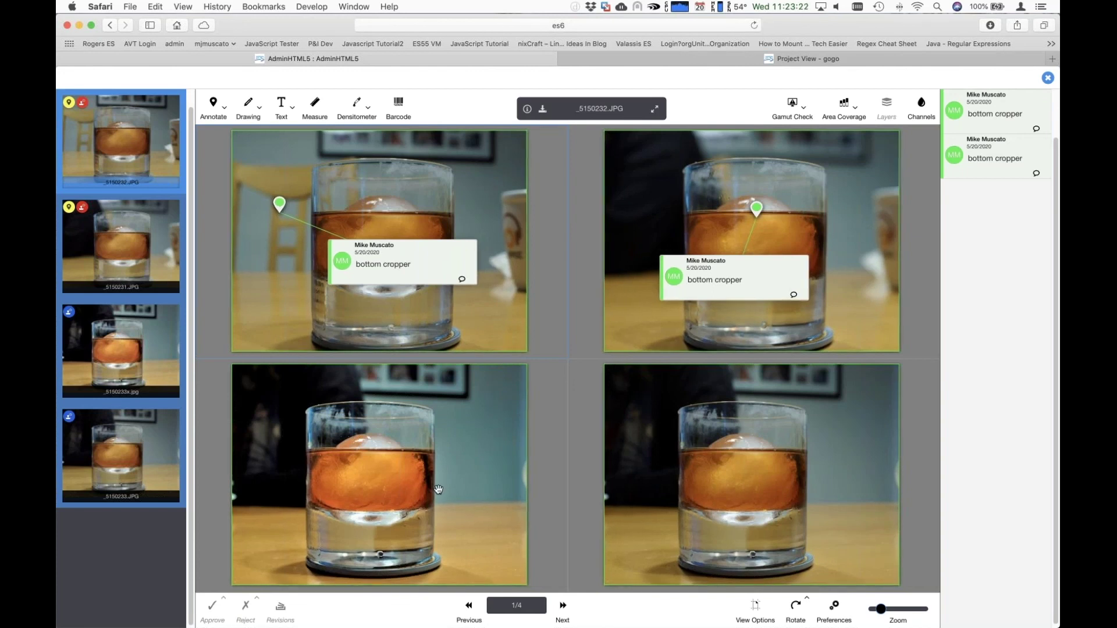
# Step: Magnify the glass in all four synchronized images and advance the active document to _5150233x.jpg
pyautogui.scroll(5, 438, 489)
pyautogui.scroll(2, 438, 489)
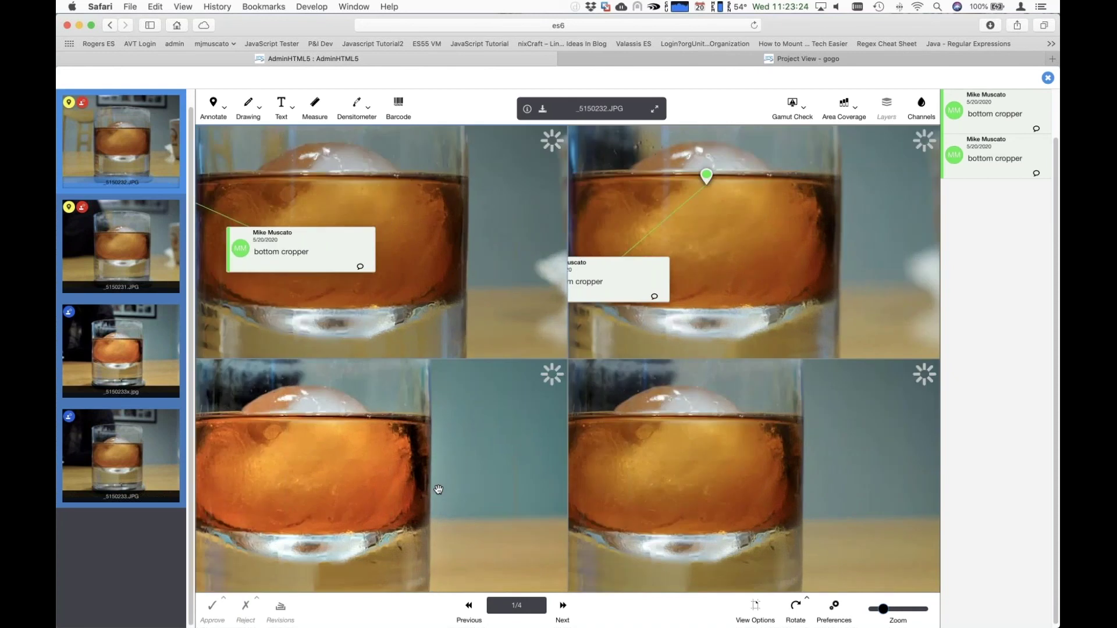
pyautogui.press('Right')
pyautogui.press('Right')
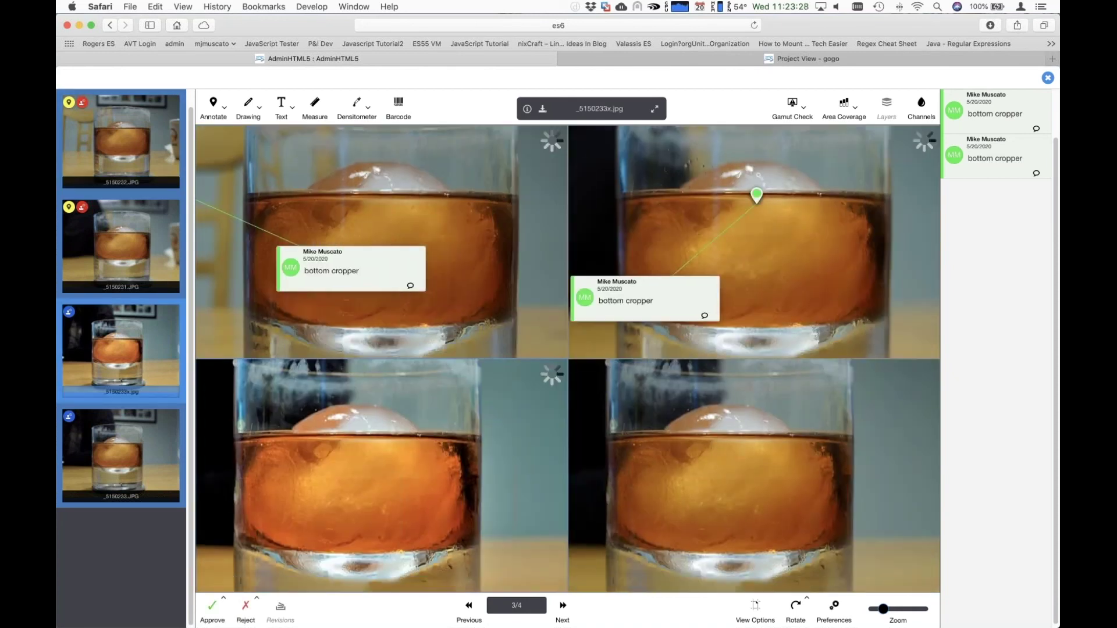
# Step: Close the viewer, clear the selection in the search results and open the Webinar customer's Delgate Tuesday project
pyautogui.press('Escape')
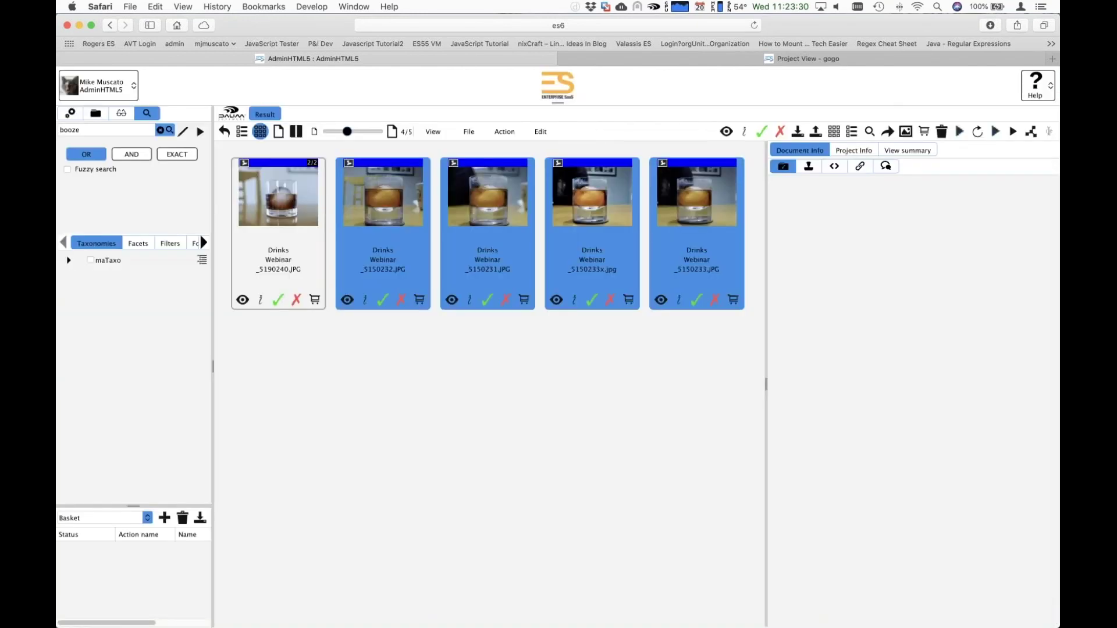
pyautogui.click(635, 431)
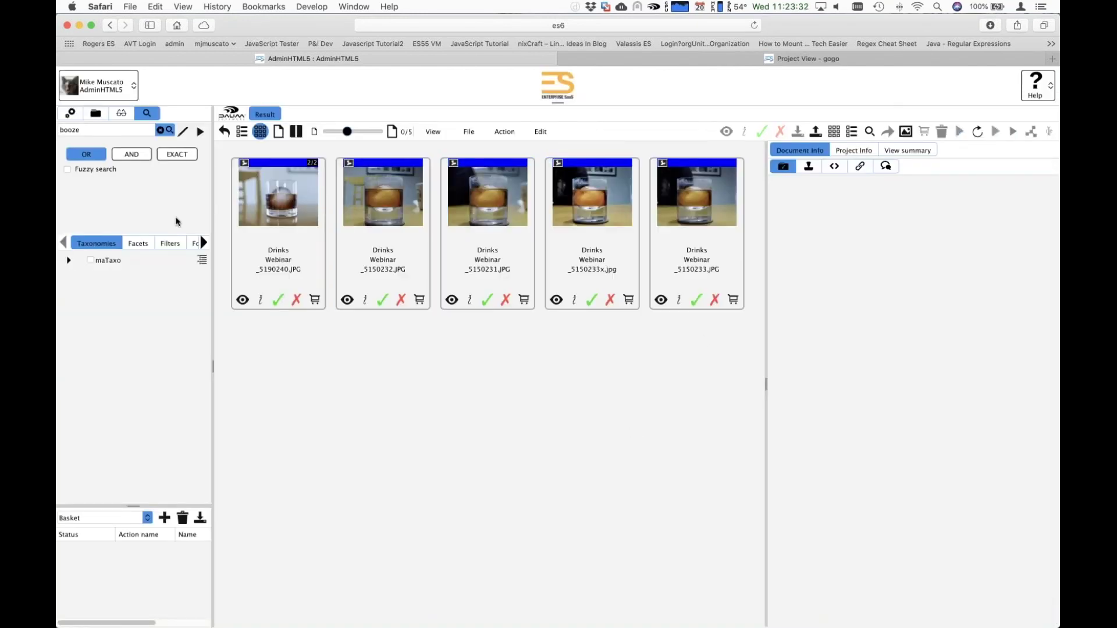
pyautogui.click(95, 112)
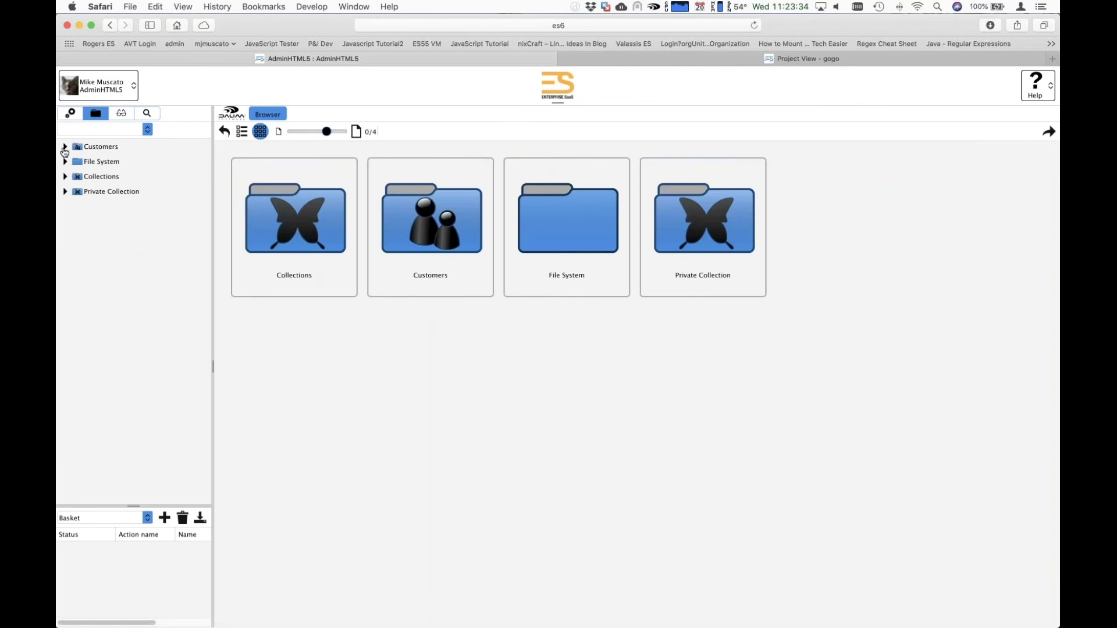
pyautogui.click(65, 147)
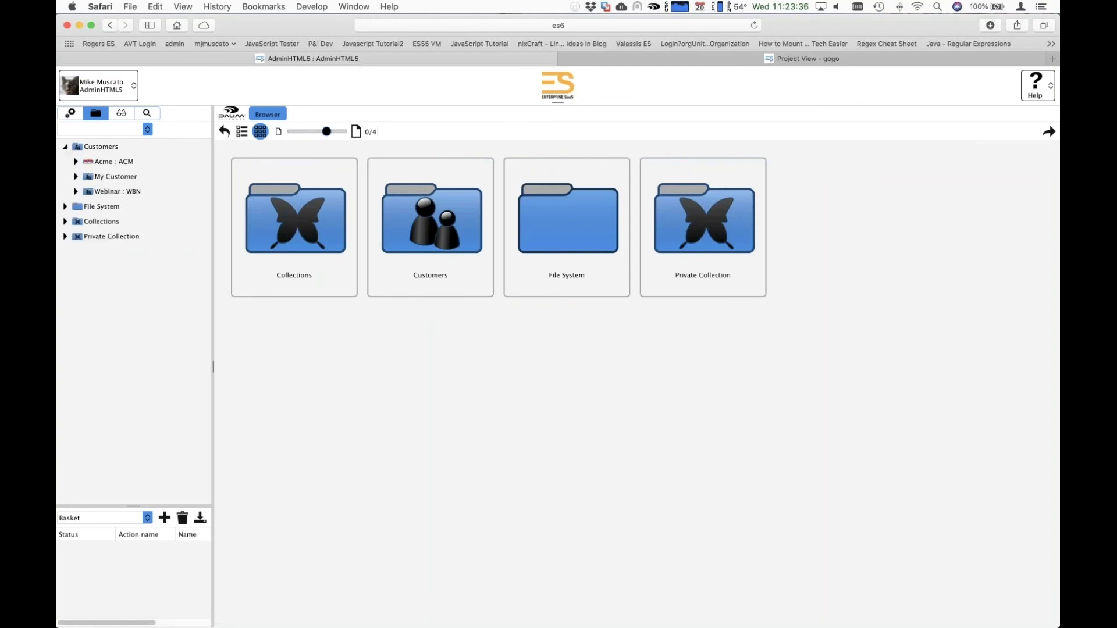
pyautogui.click(76, 192)
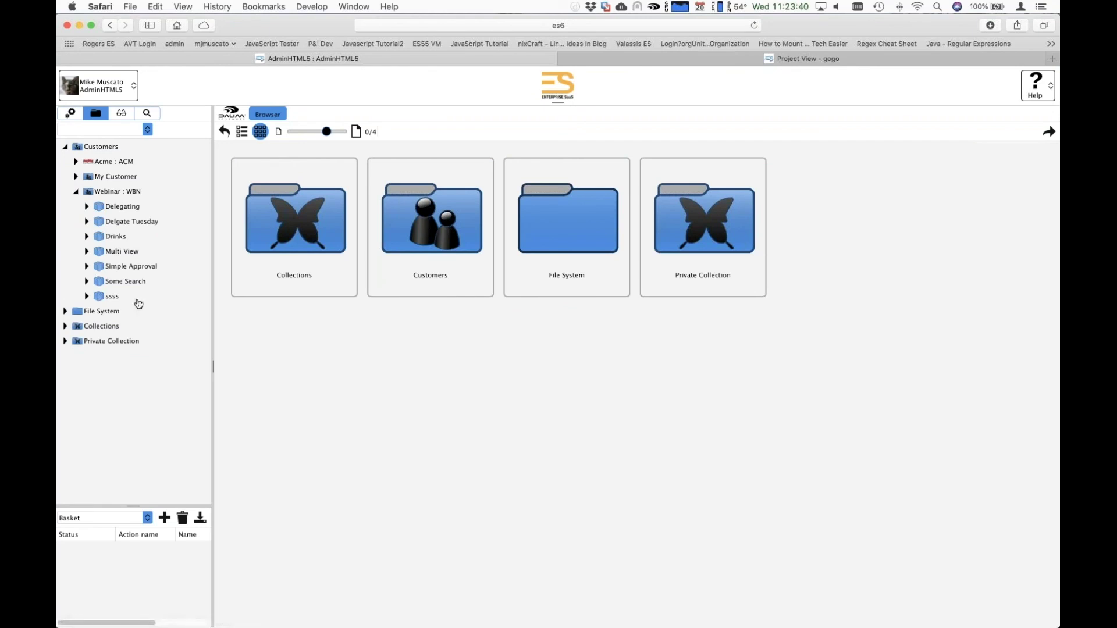
pyautogui.click(119, 222)
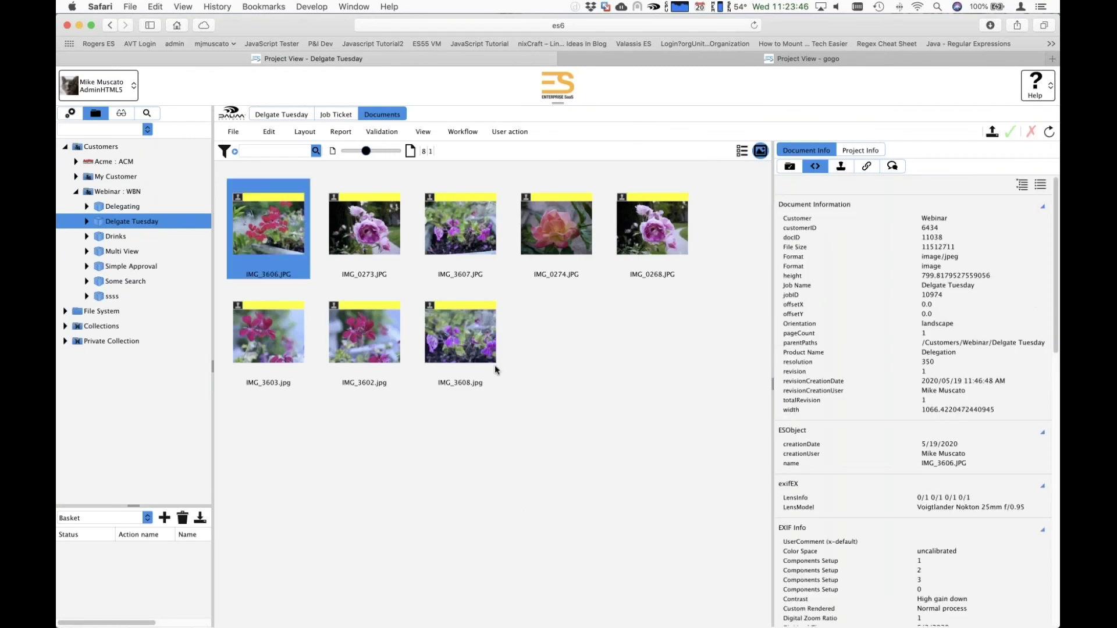
# Step: Open all images of the Delgate Tuesday project in the viewer and display them as a 2x2 block
pyautogui.press('super+a')
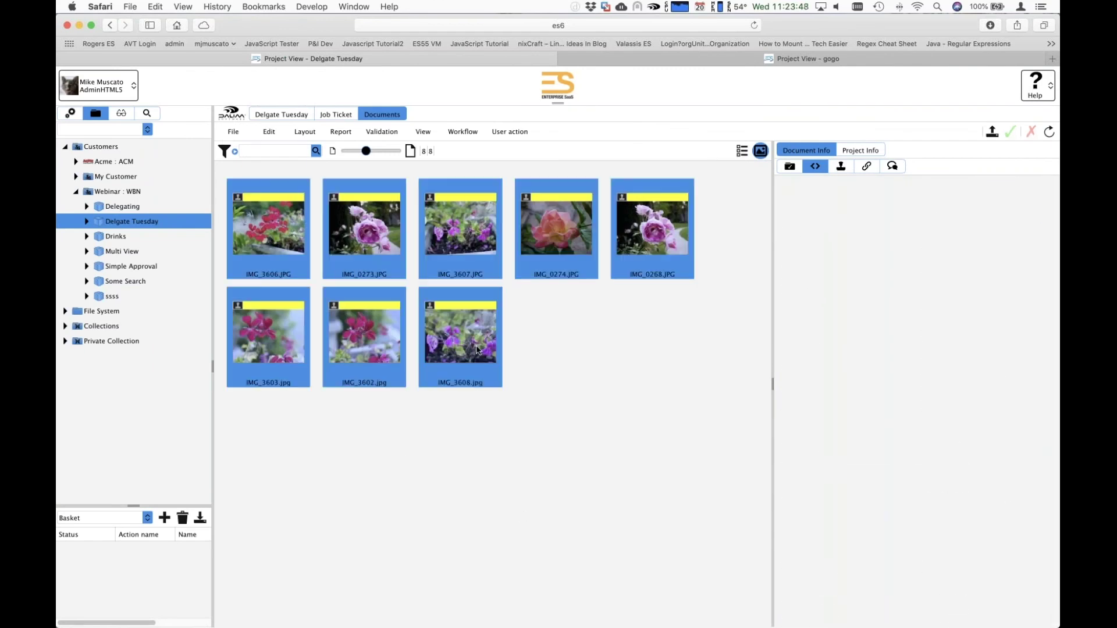
pyautogui.doubleClick(477, 350)
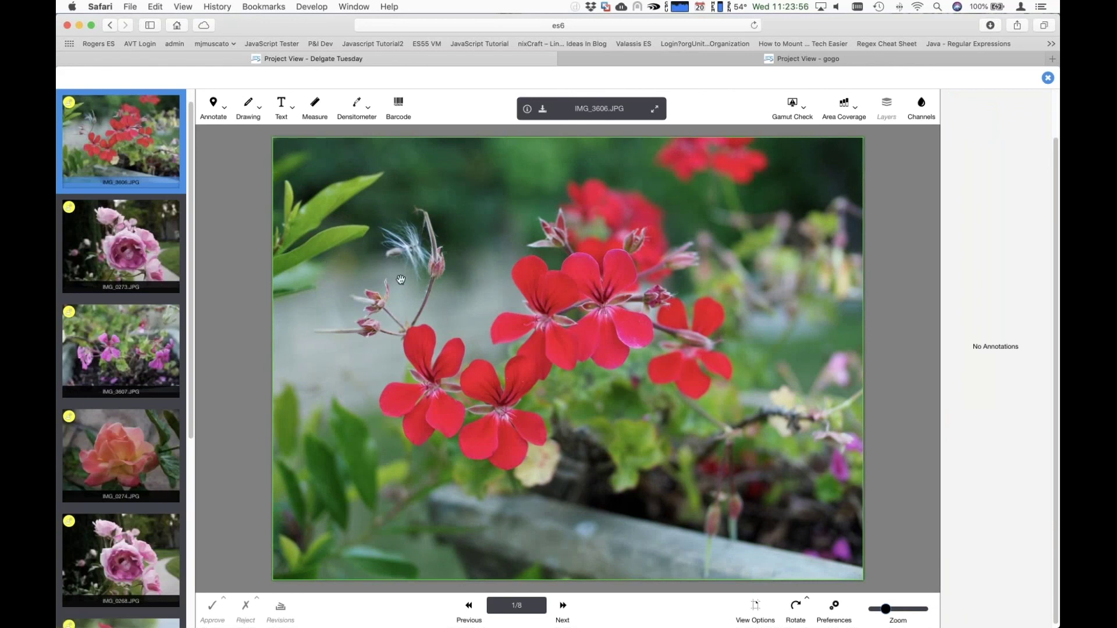
pyautogui.rightClick(122, 136)
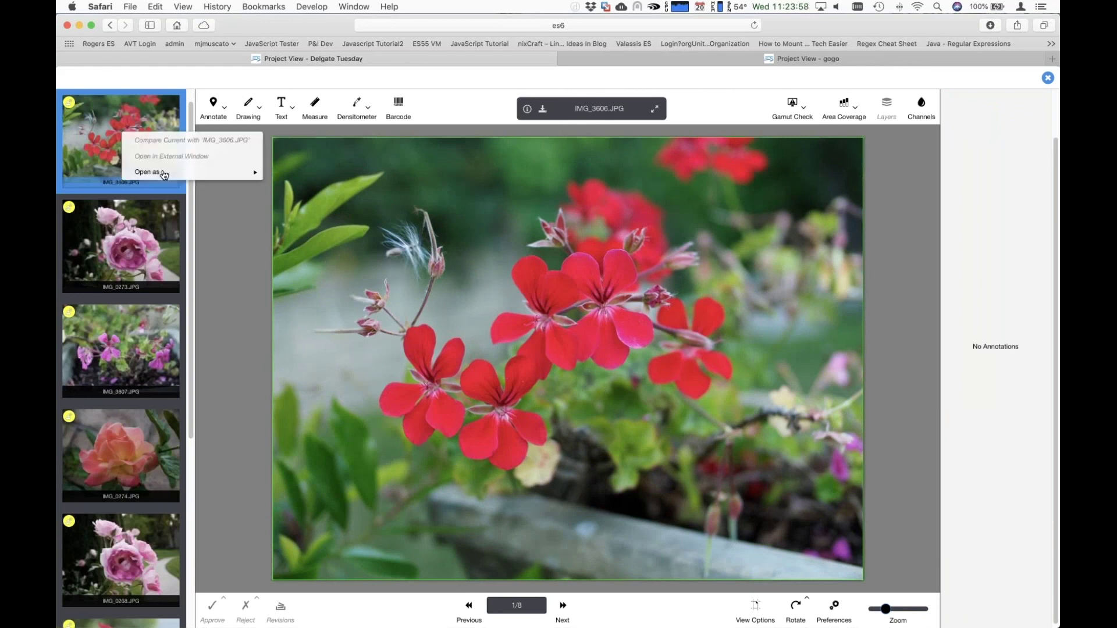
pyautogui.moveTo(164, 175)
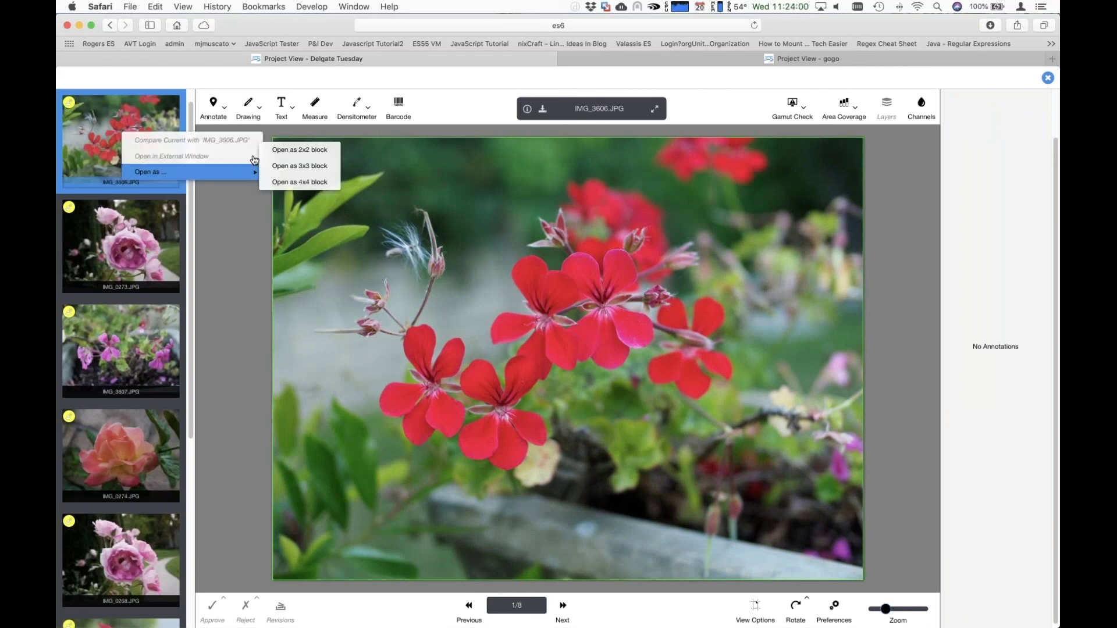
pyautogui.click(304, 152)
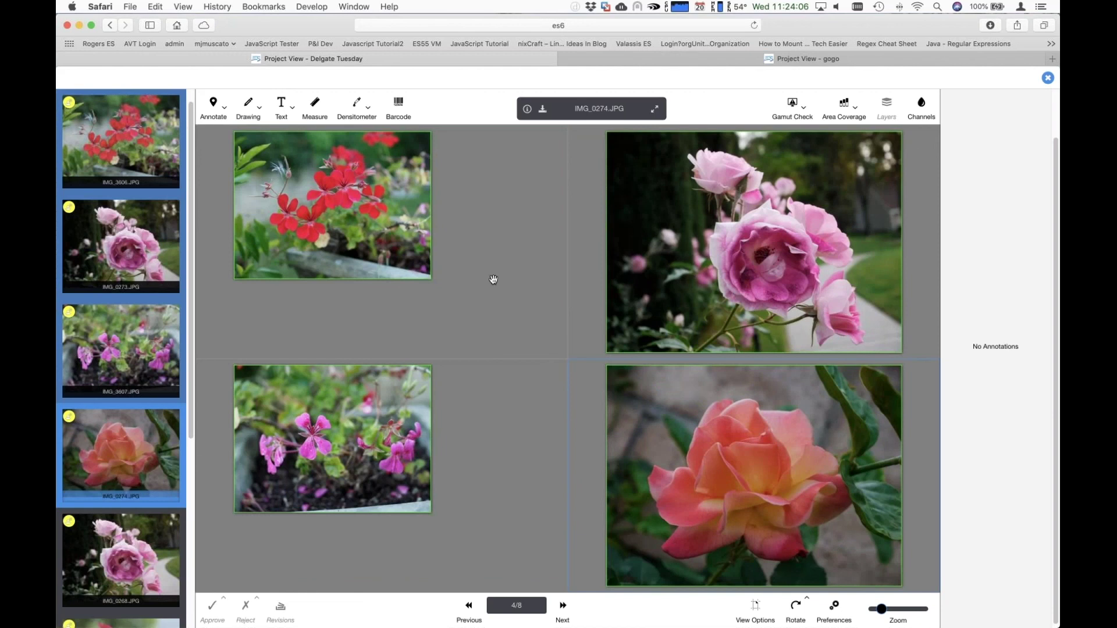
# Step: Review the project's thumbnails and replace IMG_0273.JPG in the 2x2 block with IMG_3603.jpg
pyautogui.moveTo(119, 136)
pyautogui.moveTo(141, 225)
pyautogui.scroll(-5, 147, 346)
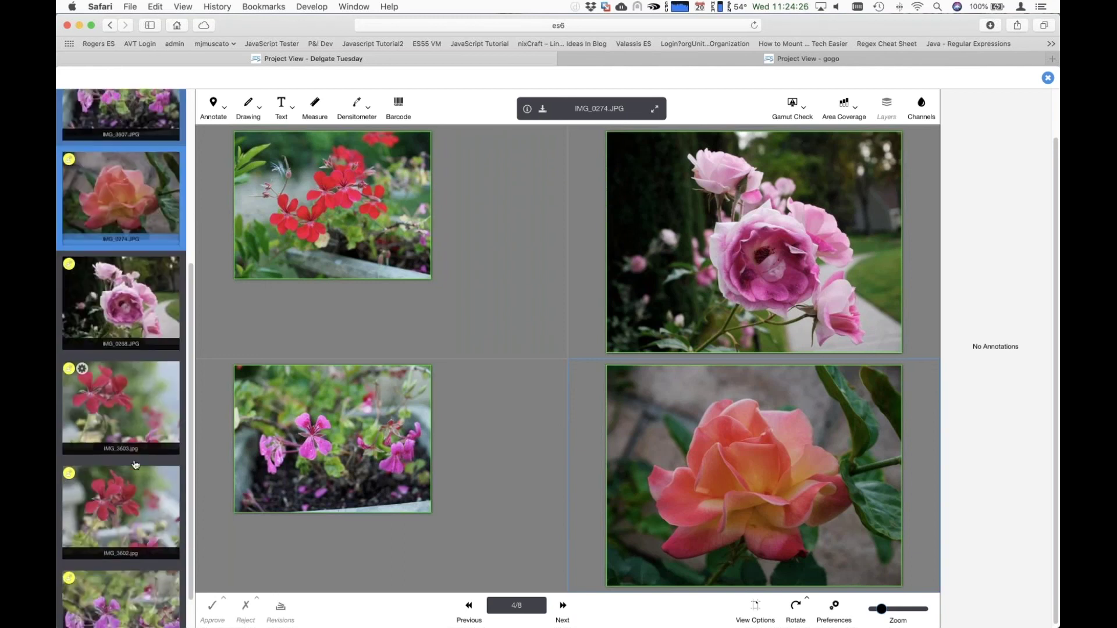
pyautogui.scroll(5, 124, 396)
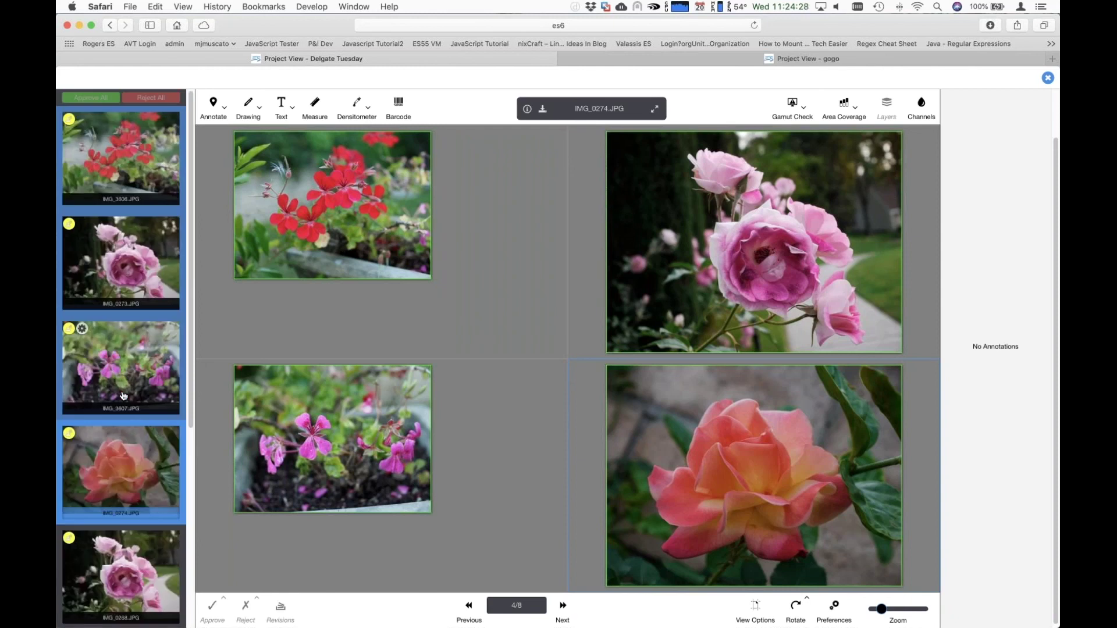
pyautogui.scroll(-1, 124, 396)
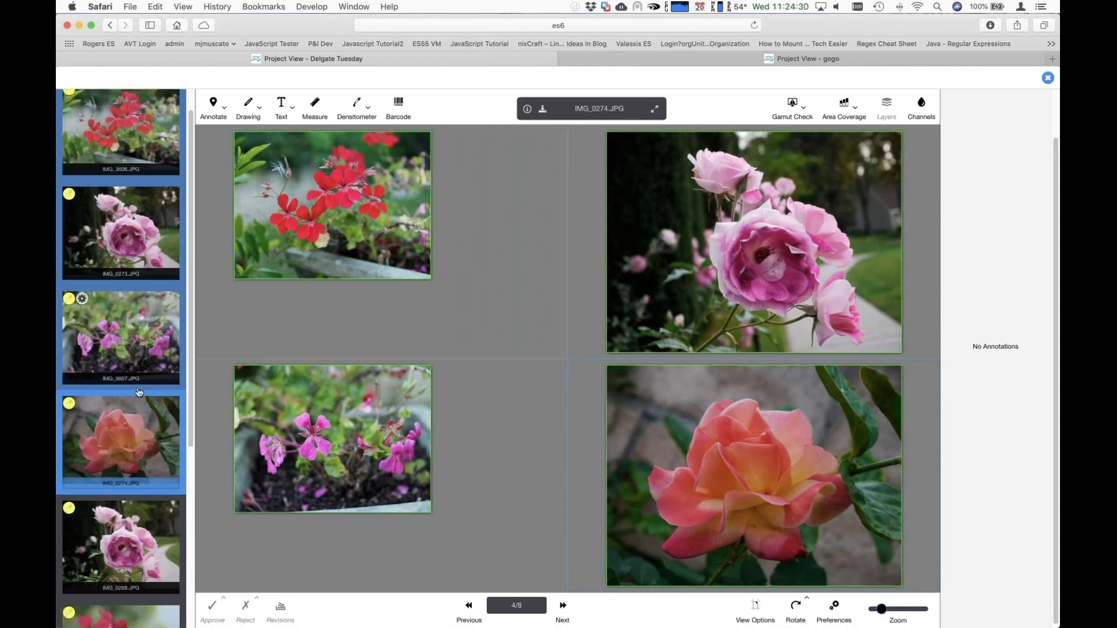
pyautogui.click(659, 260)
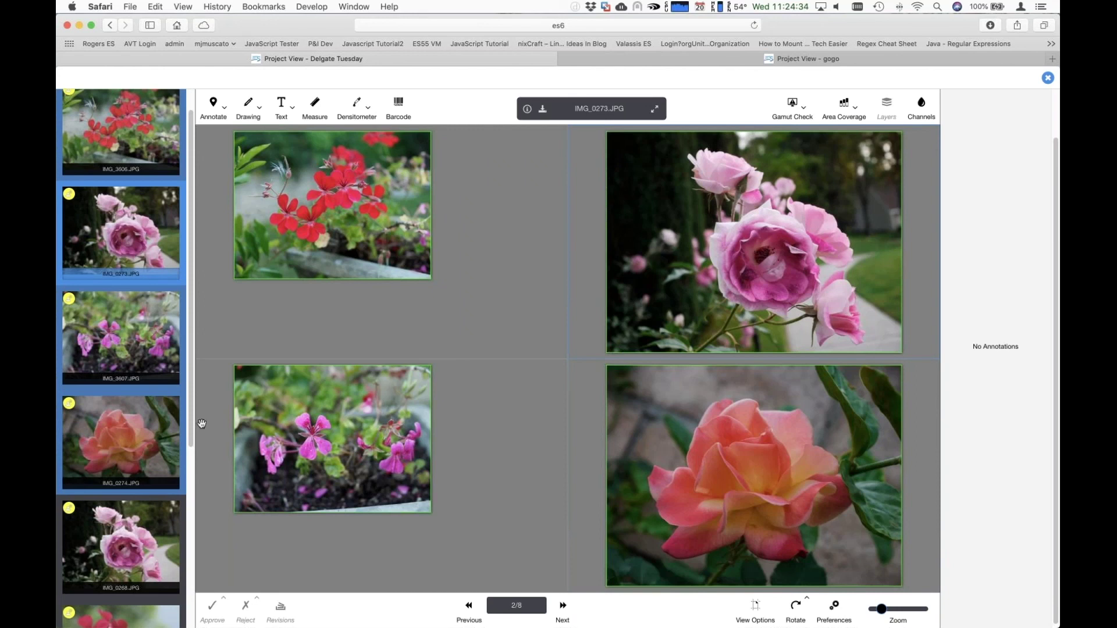
pyautogui.scroll(-3, 123, 575)
pyautogui.click(122, 575)
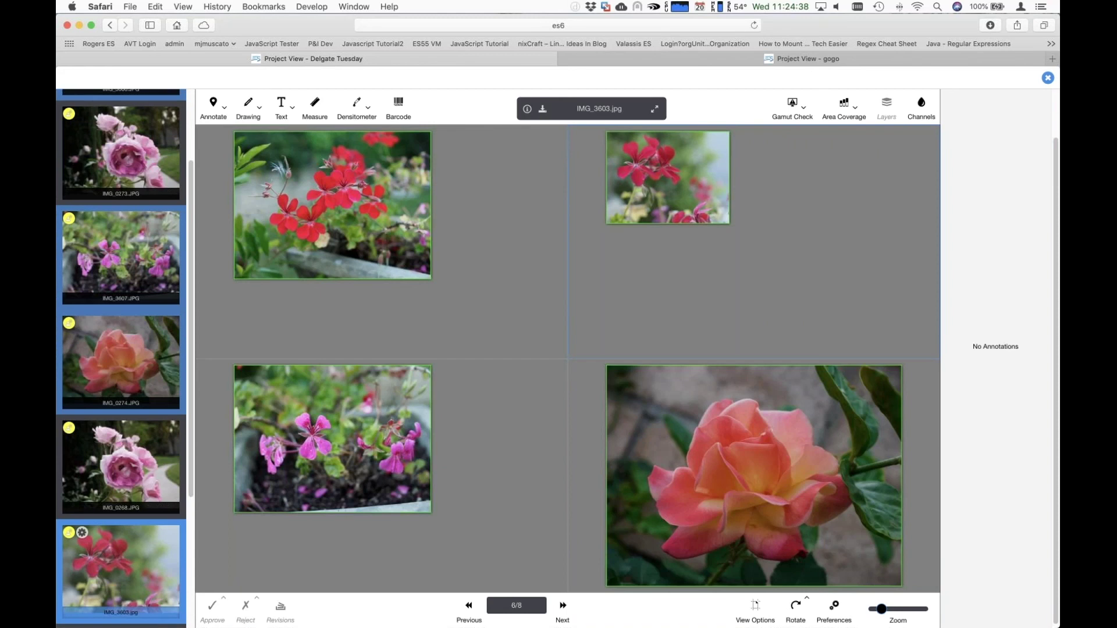
# Step: Replace IMG_0274.JPG in the 2x2 block with IMG_3602.jpg
pyautogui.scroll(-4, 122, 575)
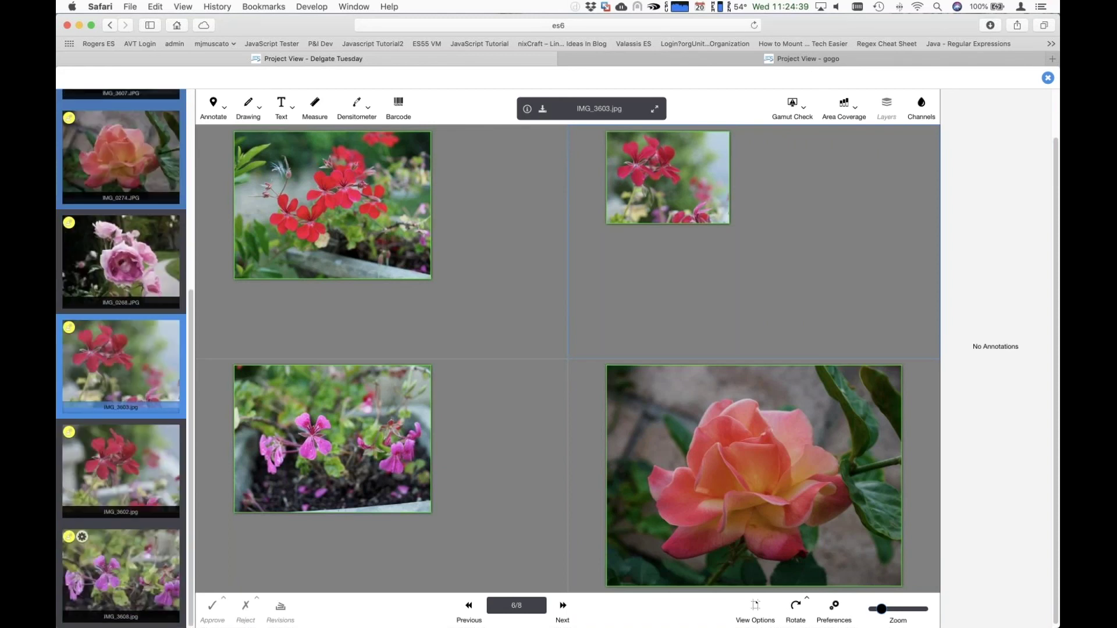
pyautogui.click(778, 443)
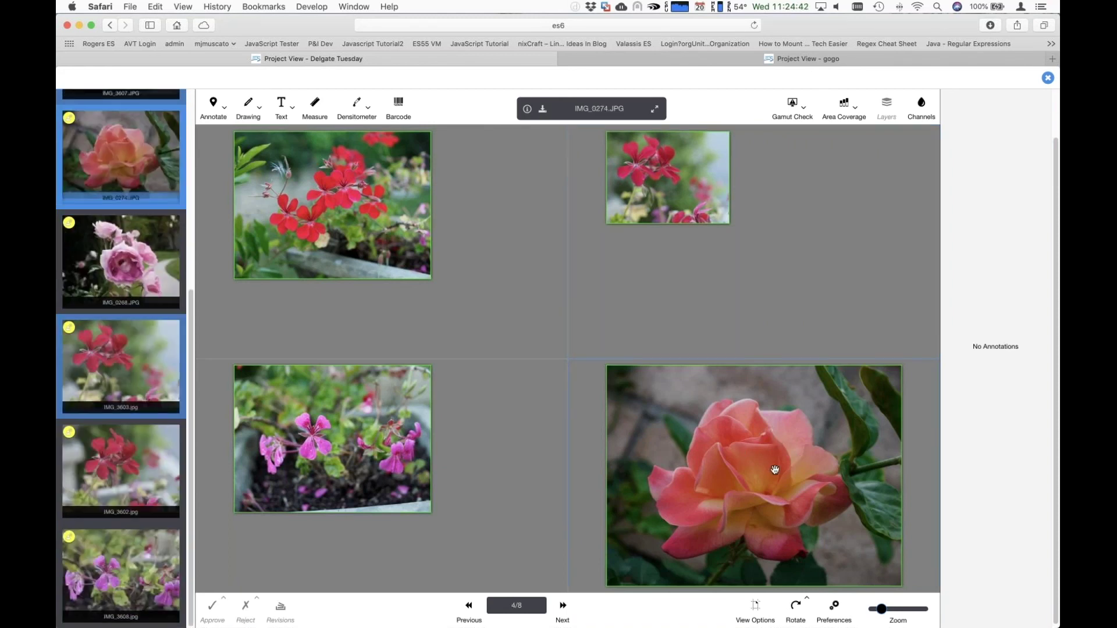
pyautogui.click(127, 473)
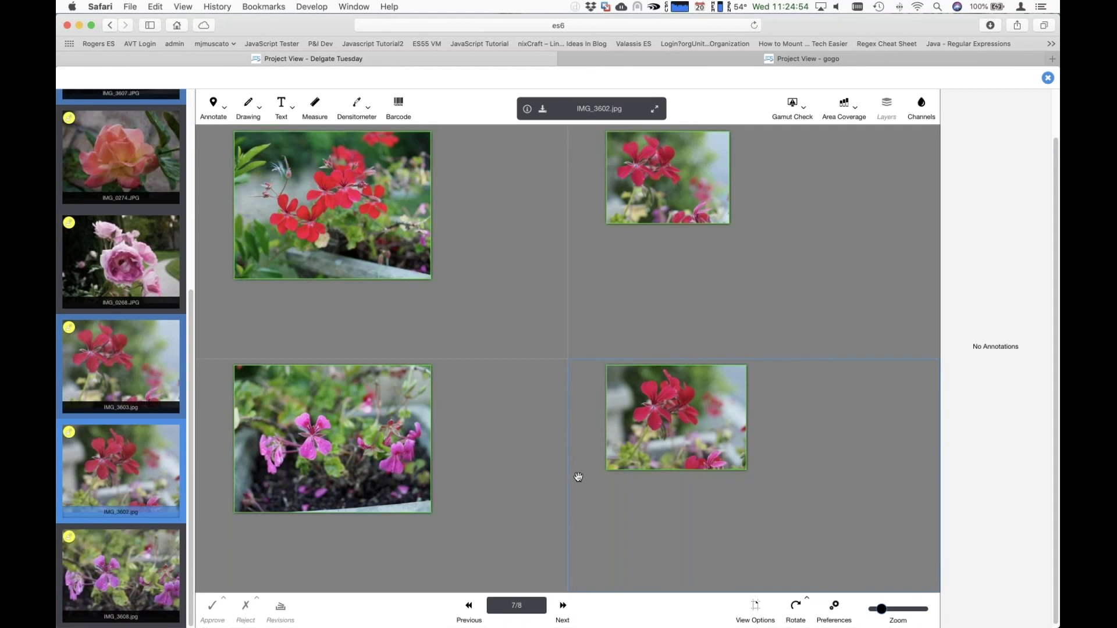
# Step: Enlarge the four images together until IMG_3602.jpg fills its cell in the 2x2 block
pyautogui.rightClick(682, 402)
pyautogui.click(629, 399)
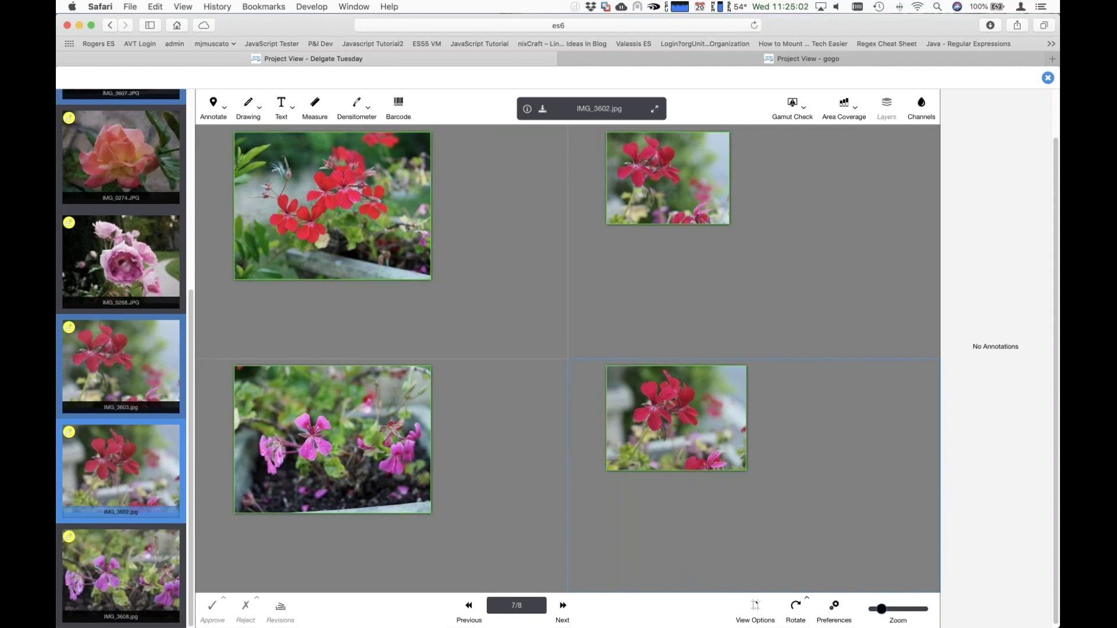
pyautogui.scroll(5, 675, 417)
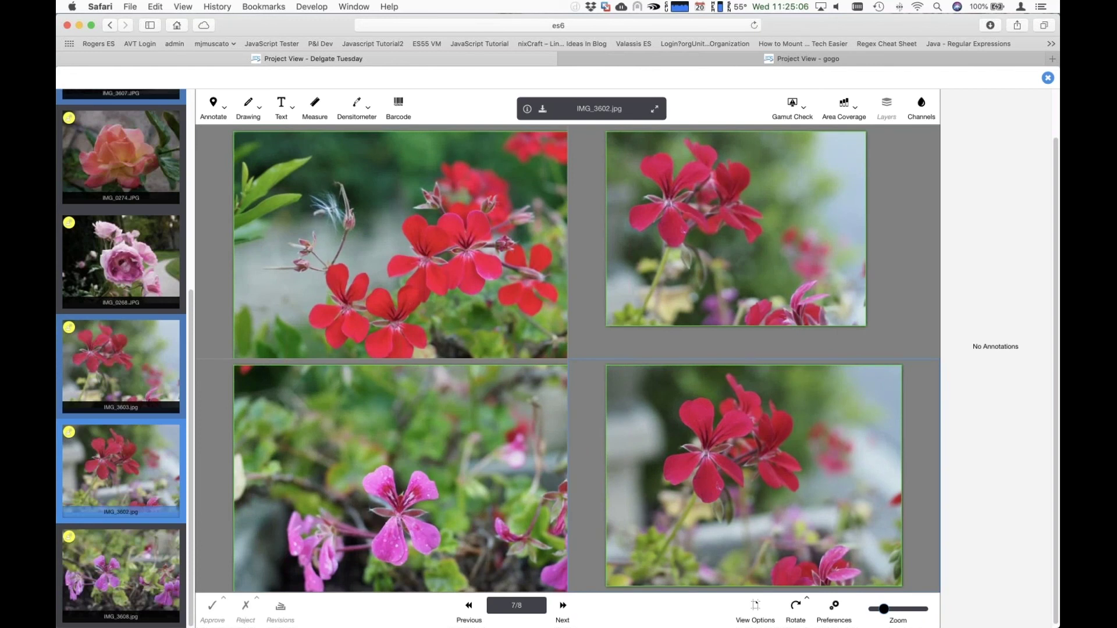
# Step: Activate the images of the 2x2 block in turn and fit each one to its own cell
pyautogui.click(407, 231)
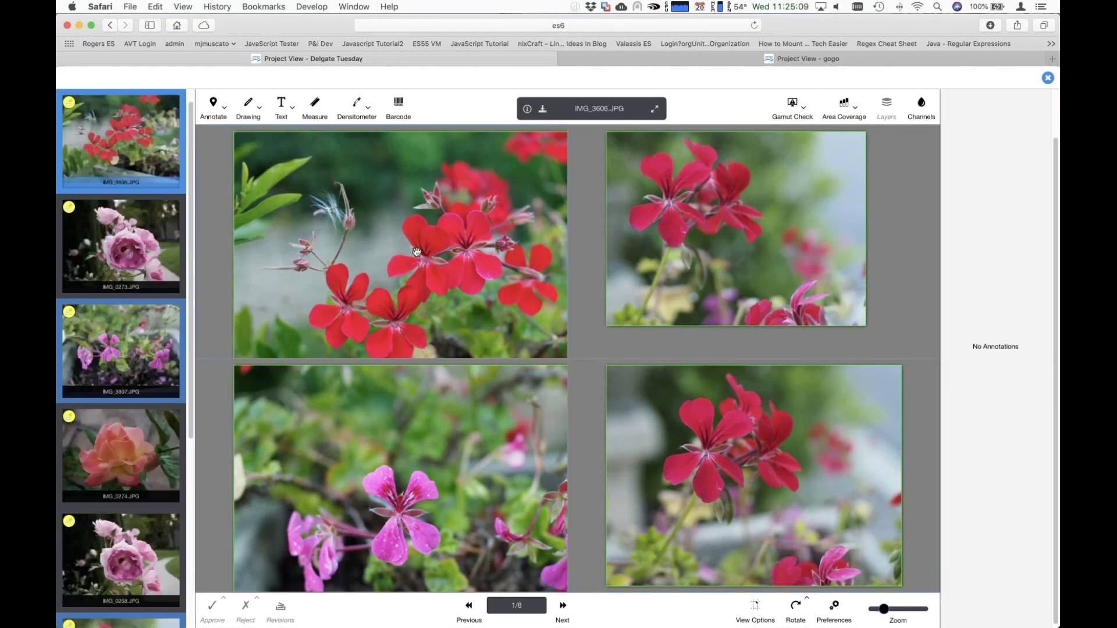
pyautogui.click(721, 446)
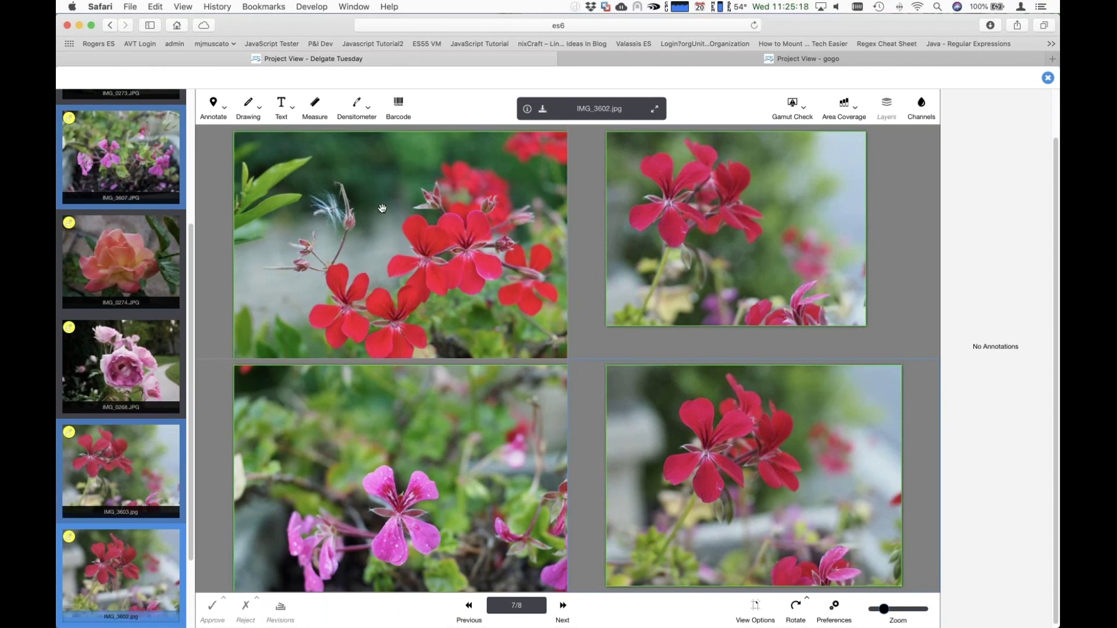
pyautogui.rightClick(370, 223)
pyautogui.click(419, 228)
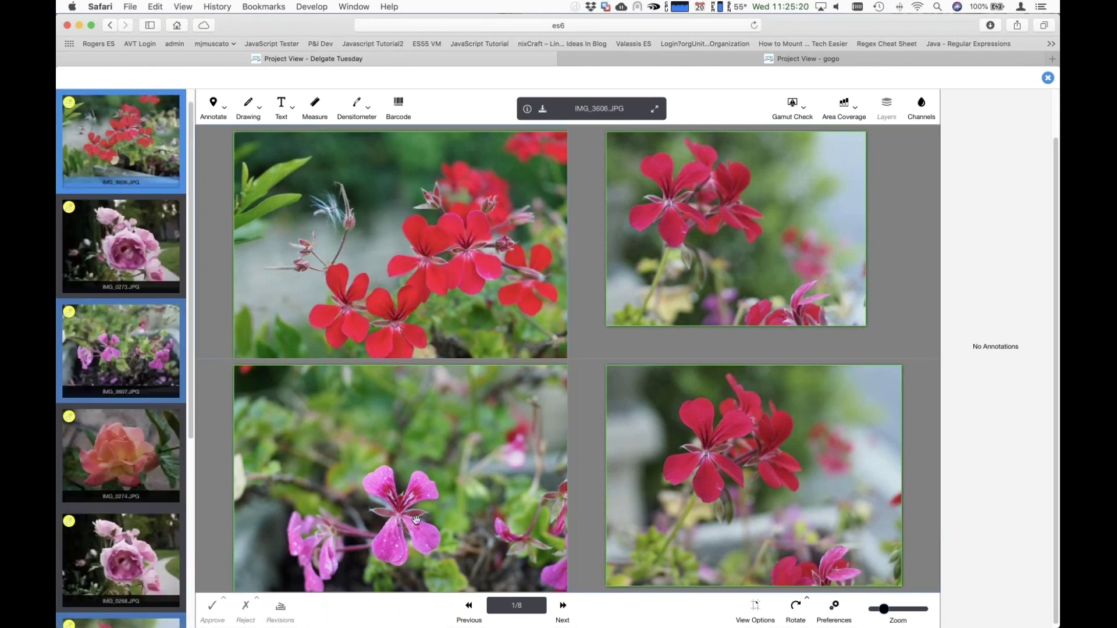
pyautogui.click(382, 499)
pyautogui.click(764, 424)
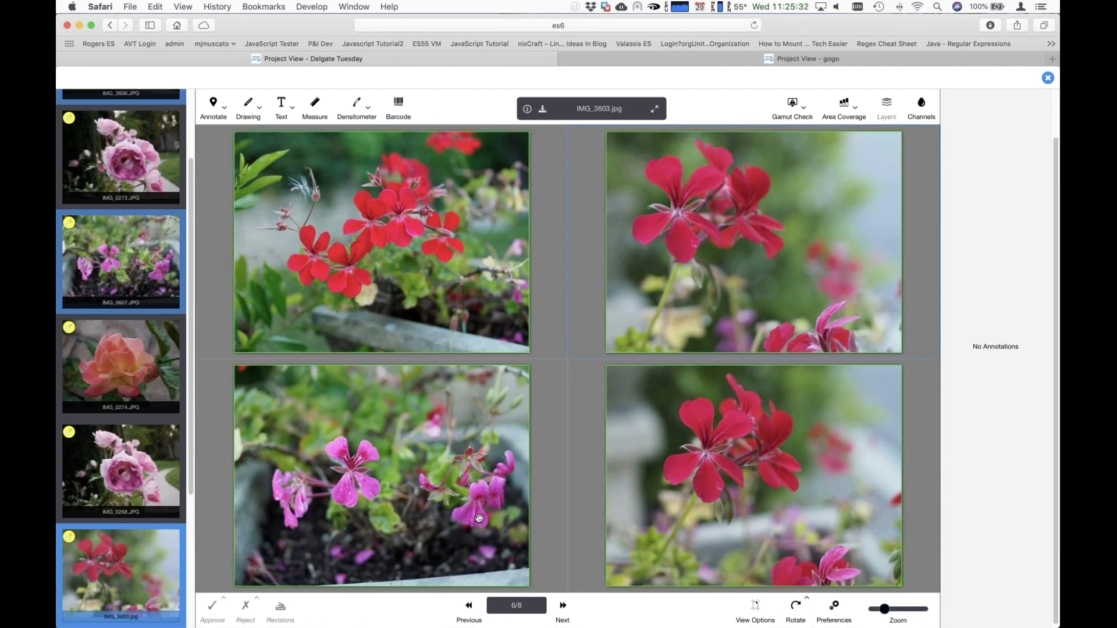
# Step: Close every document except IMG_3607.JPG, and open the project's images from IMG_3606.JPG onward as a 3x3 block
pyautogui.rightClick(319, 415)
pyautogui.click(364, 460)
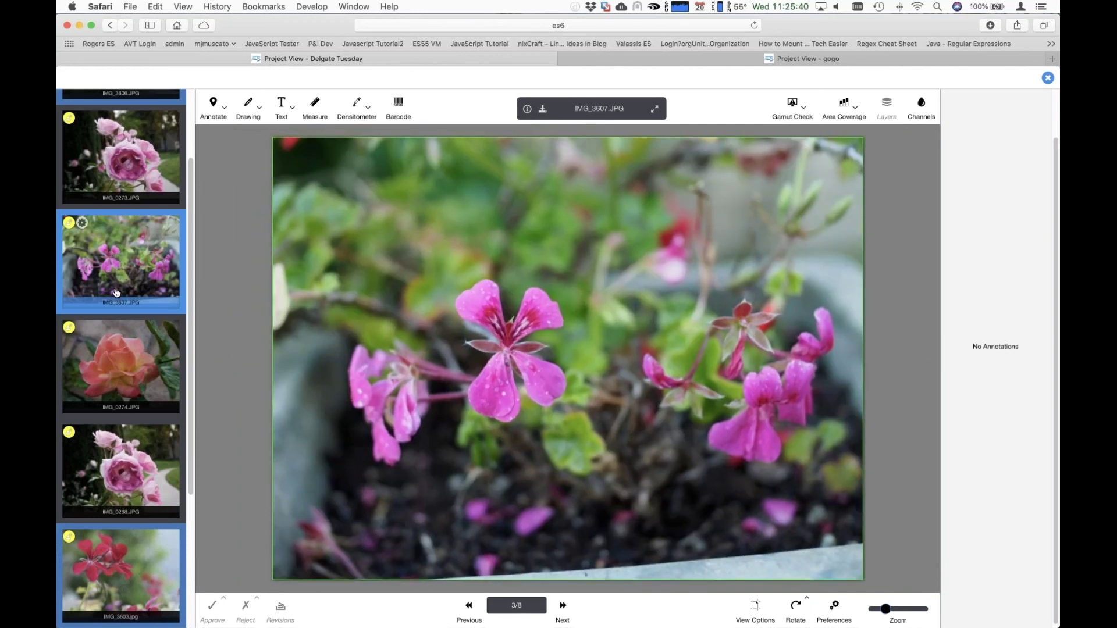
pyautogui.scroll(3, 116, 293)
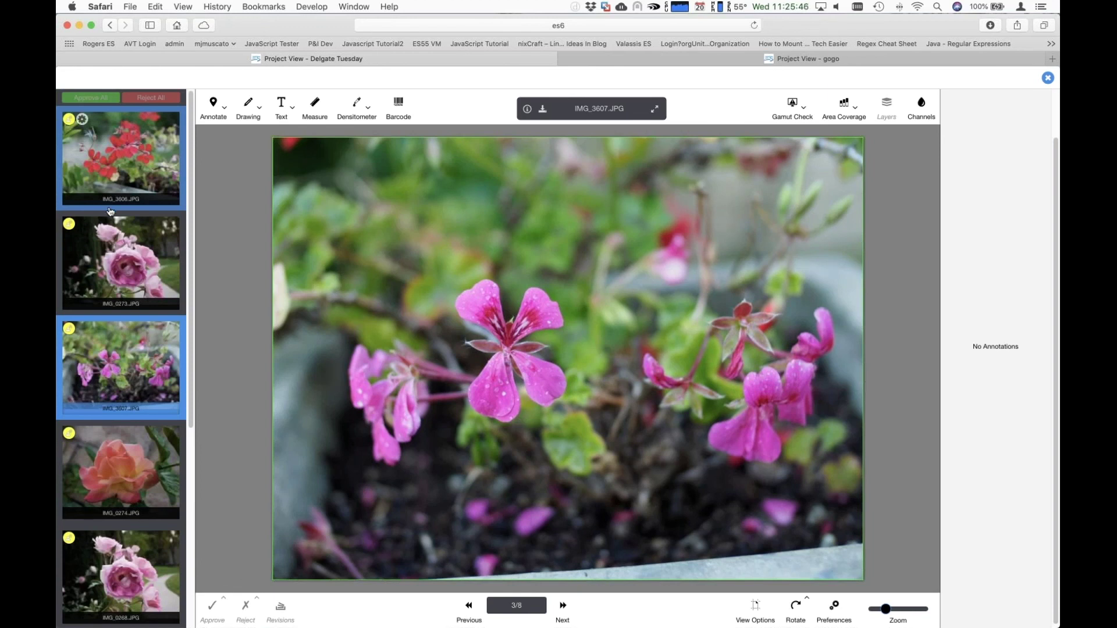
pyautogui.rightClick(115, 145)
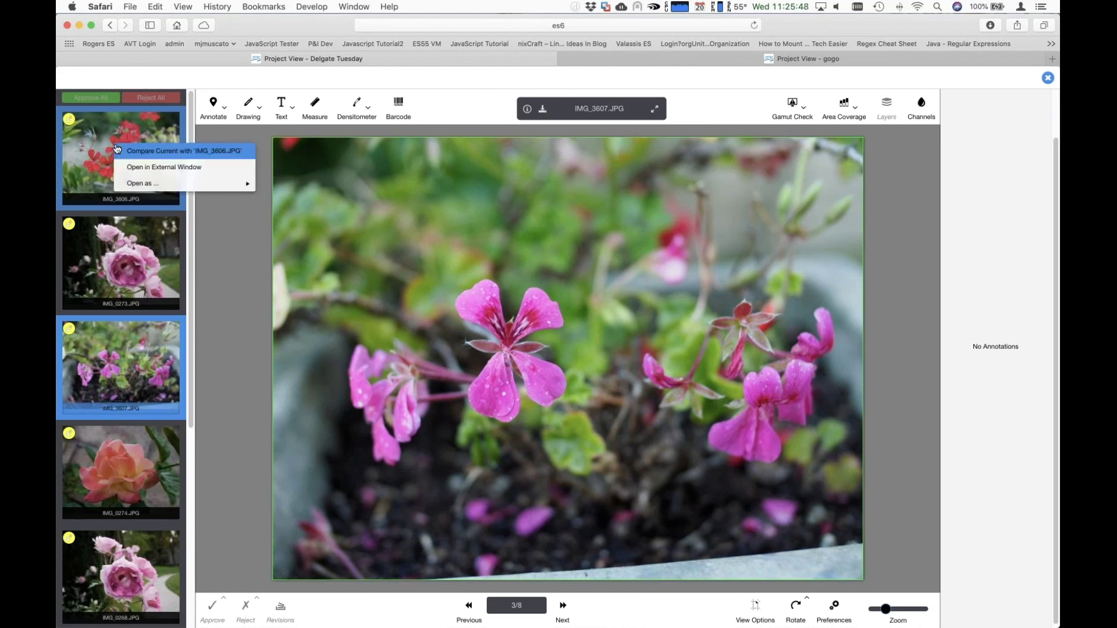
pyautogui.moveTo(155, 190)
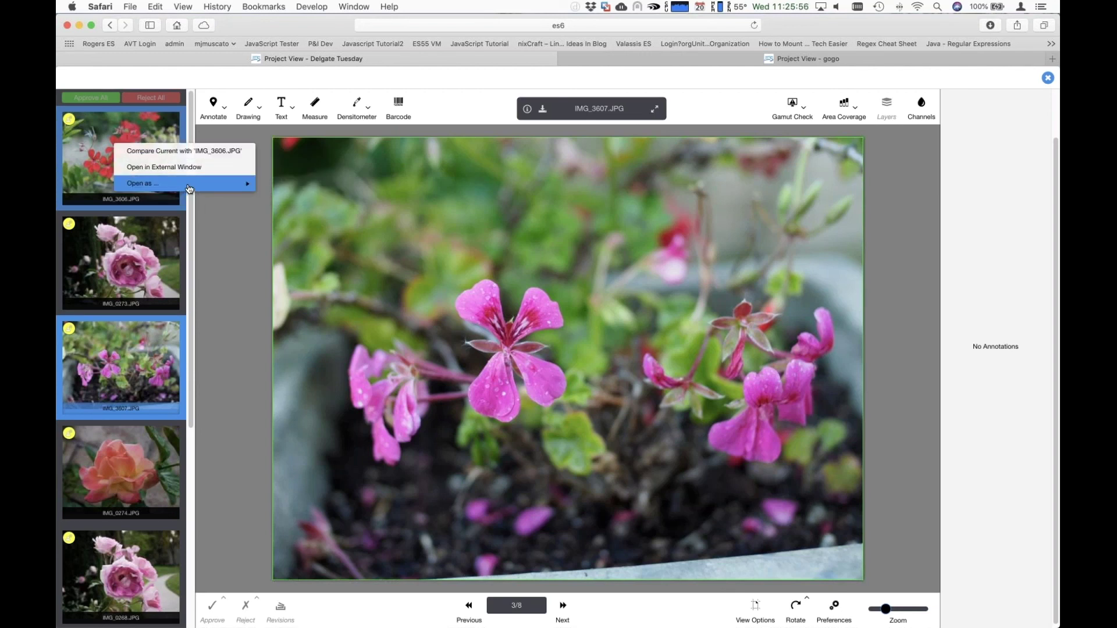
pyautogui.moveTo(189, 188)
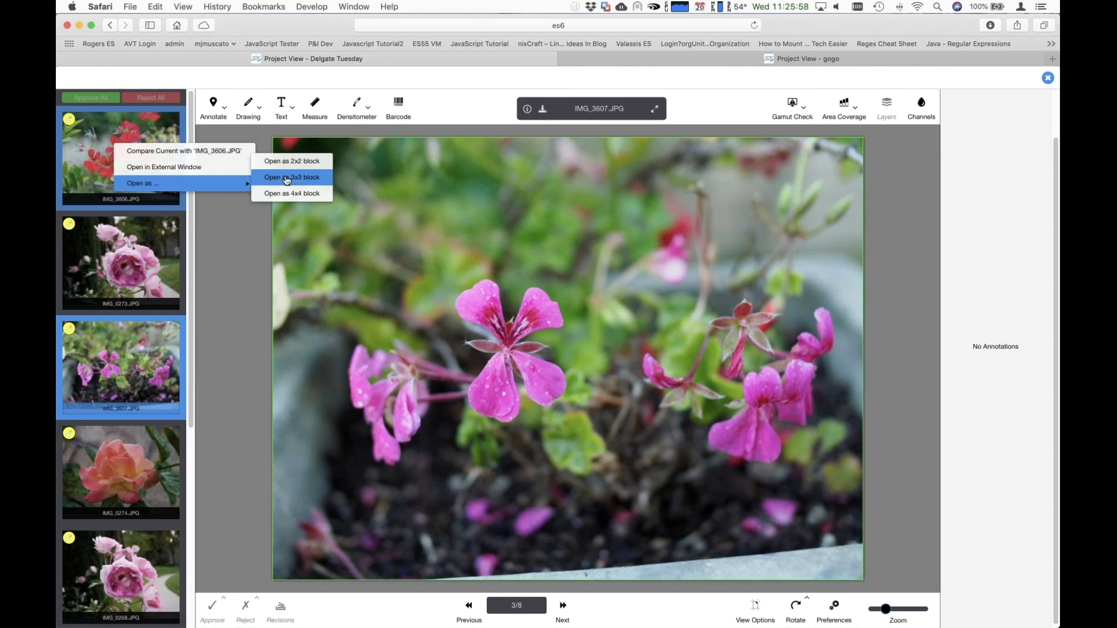
pyautogui.click(286, 178)
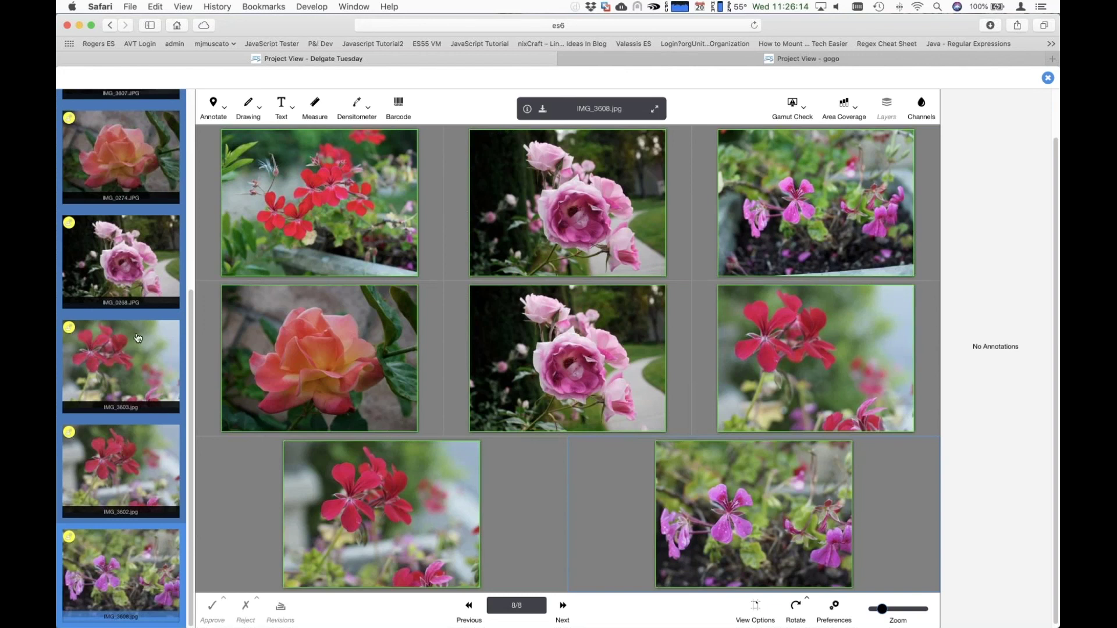
# Step: Leave the viewer, go to the Multi View project and open all its images from _DSF3245.JPG to _DSF3262.JPG in the viewer
pyautogui.scroll(3, 127, 342)
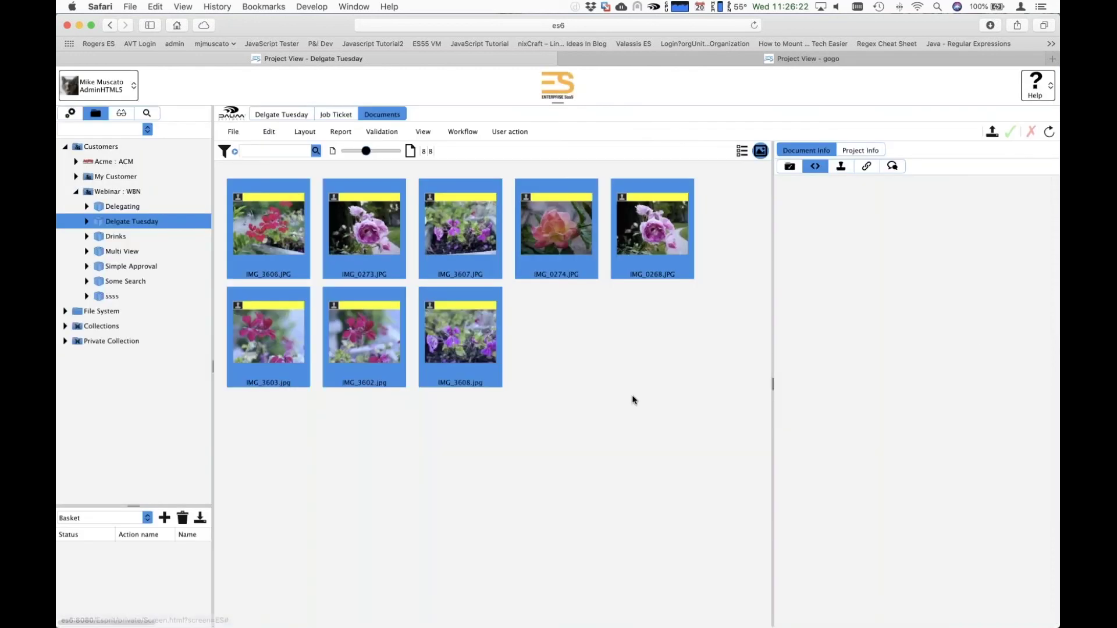
pyautogui.click(632, 394)
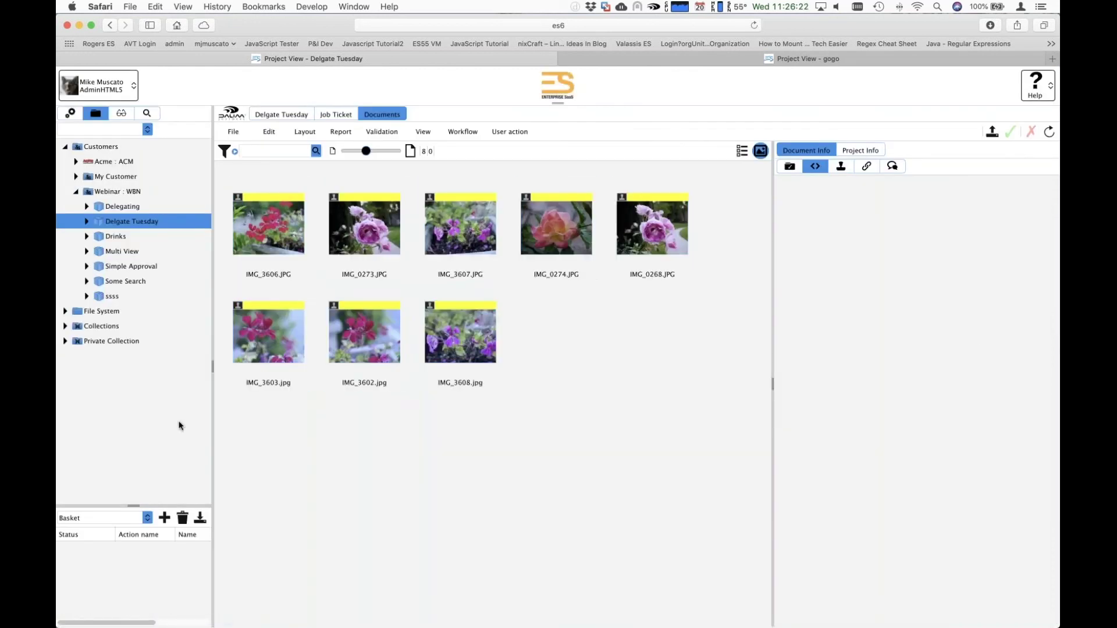
pyautogui.click(130, 253)
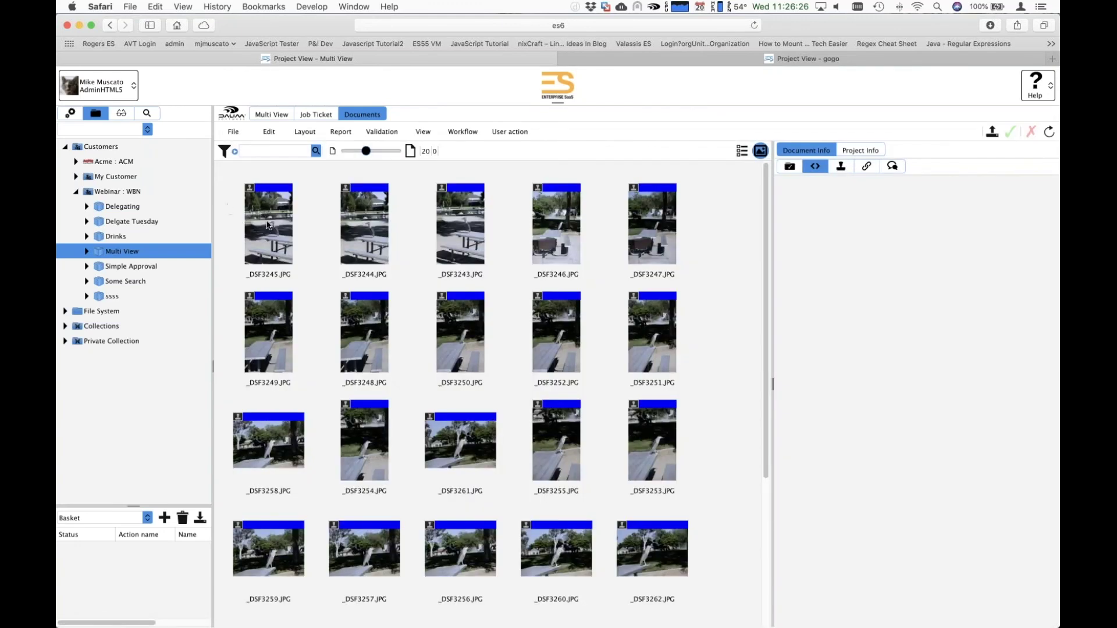
pyautogui.click(267, 224)
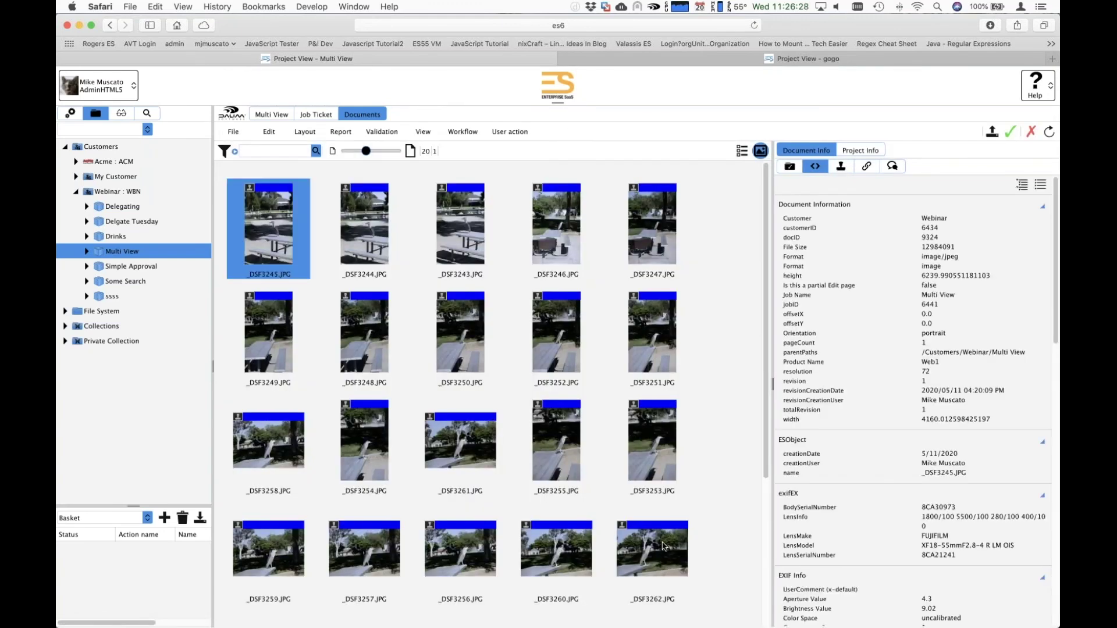
pyautogui.keyDown('shift'); pyautogui.click(665, 545); pyautogui.keyUp('shift')
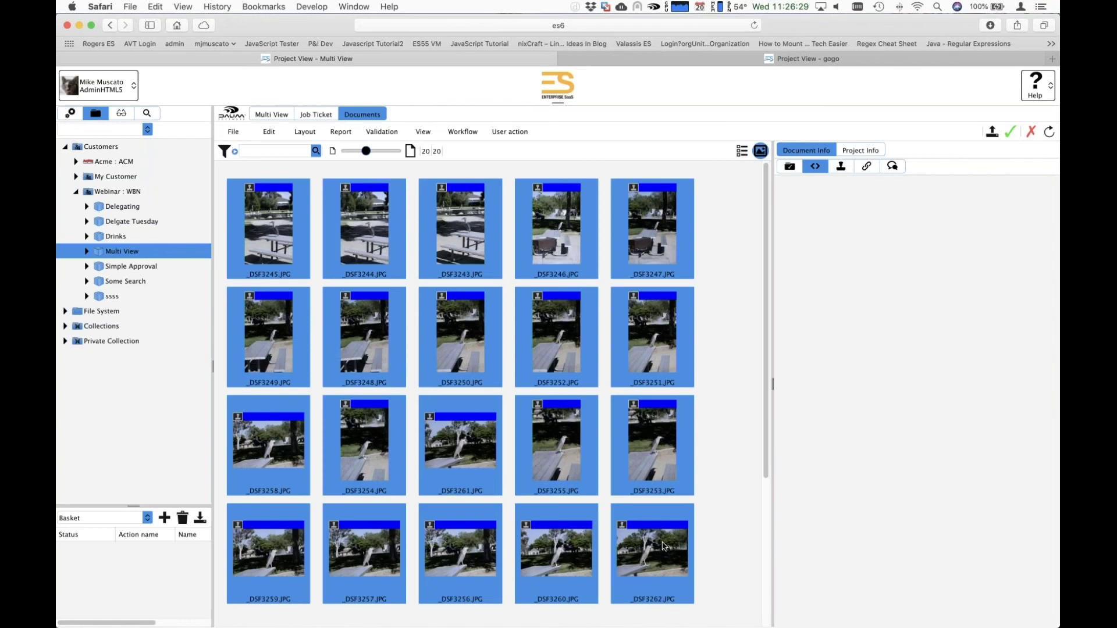
pyautogui.doubleClick(665, 546)
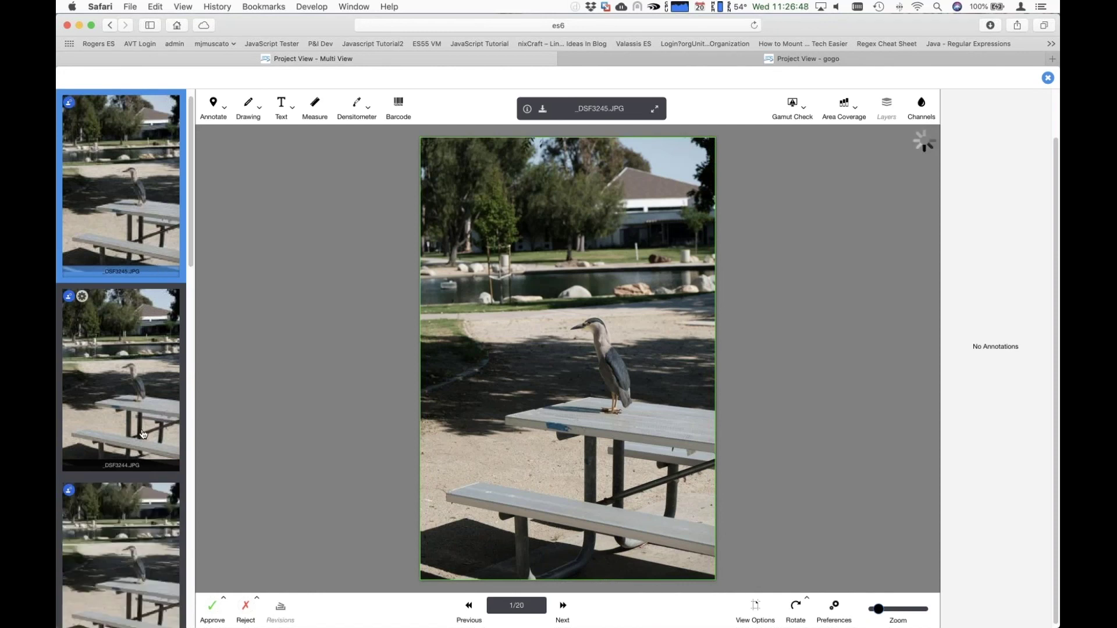
# Step: Open the Multi View images as a 4x4 block, starting from _DSF3245.JPG
pyautogui.rightClick(128, 151)
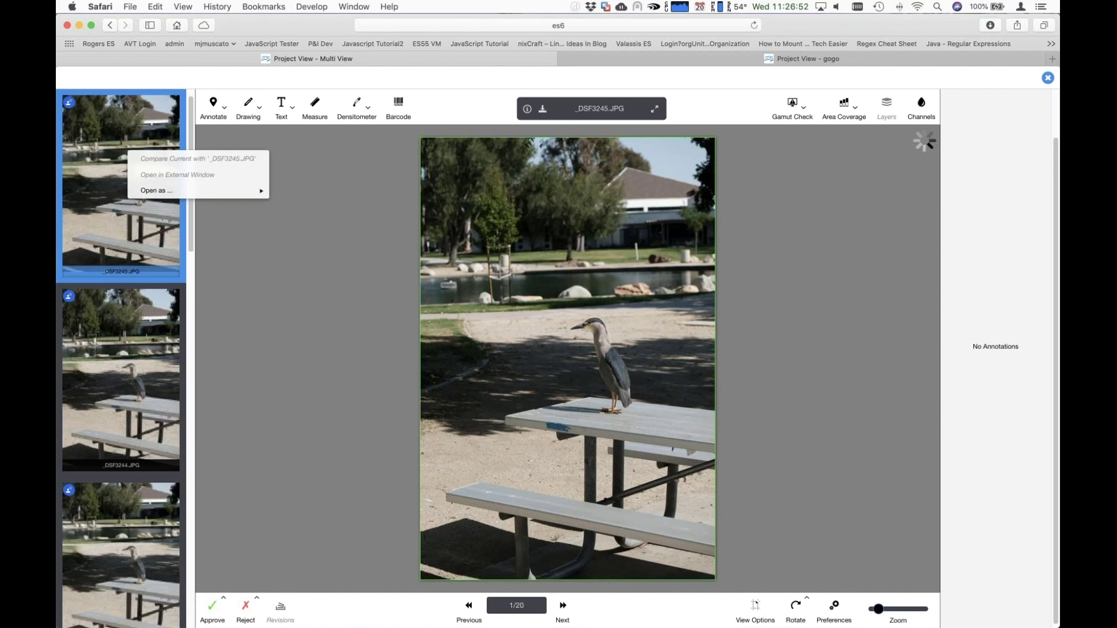
pyautogui.moveTo(169, 190)
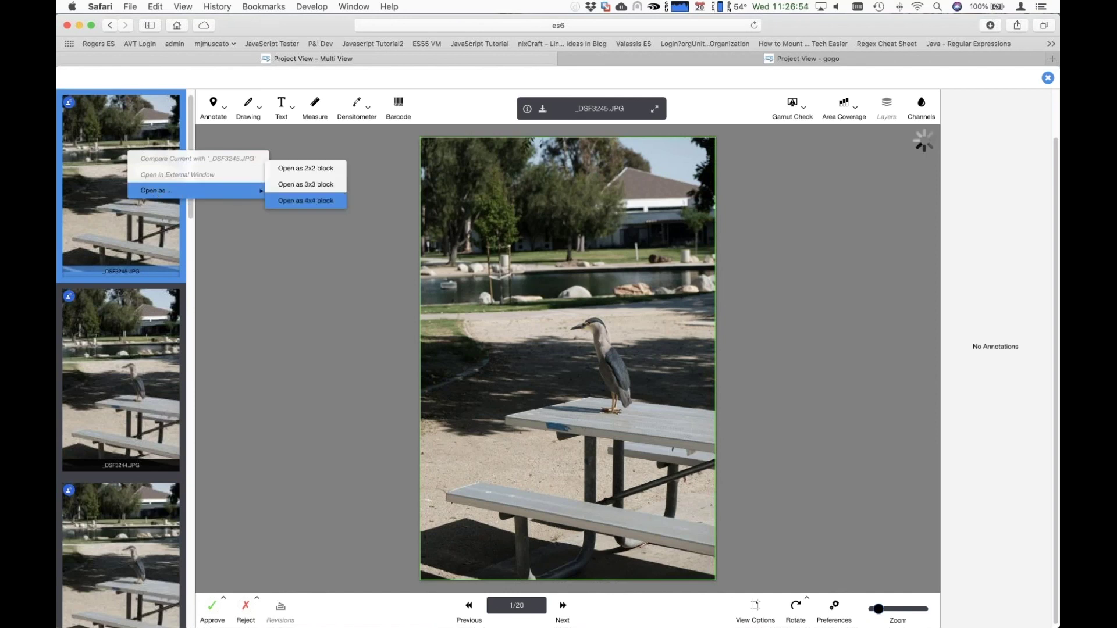
pyautogui.click(306, 200)
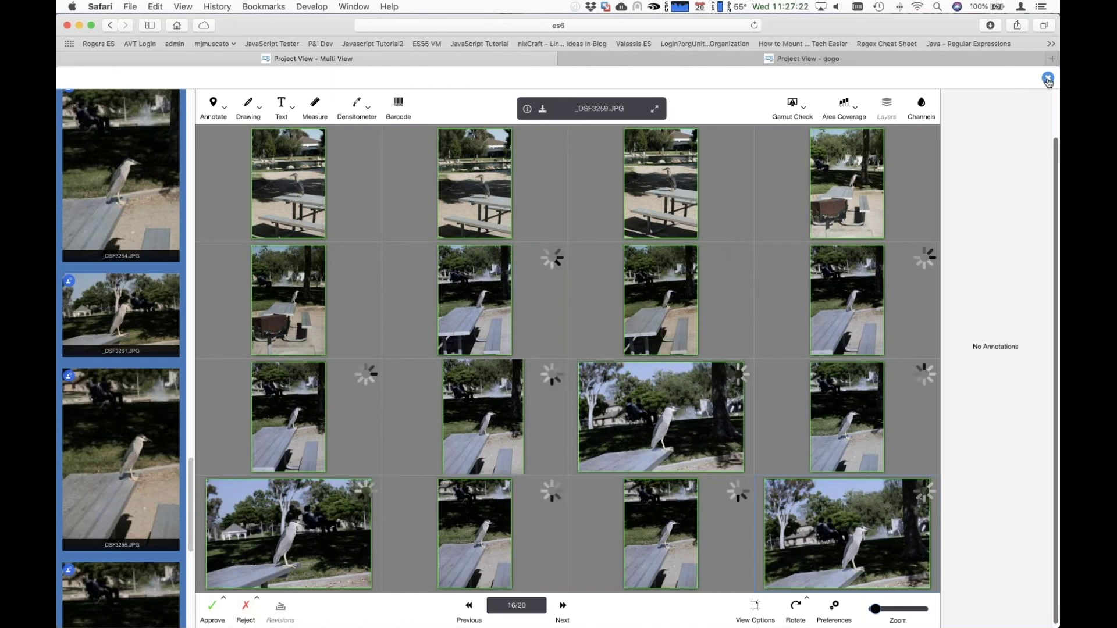
pyautogui.rightClick(654, 161)
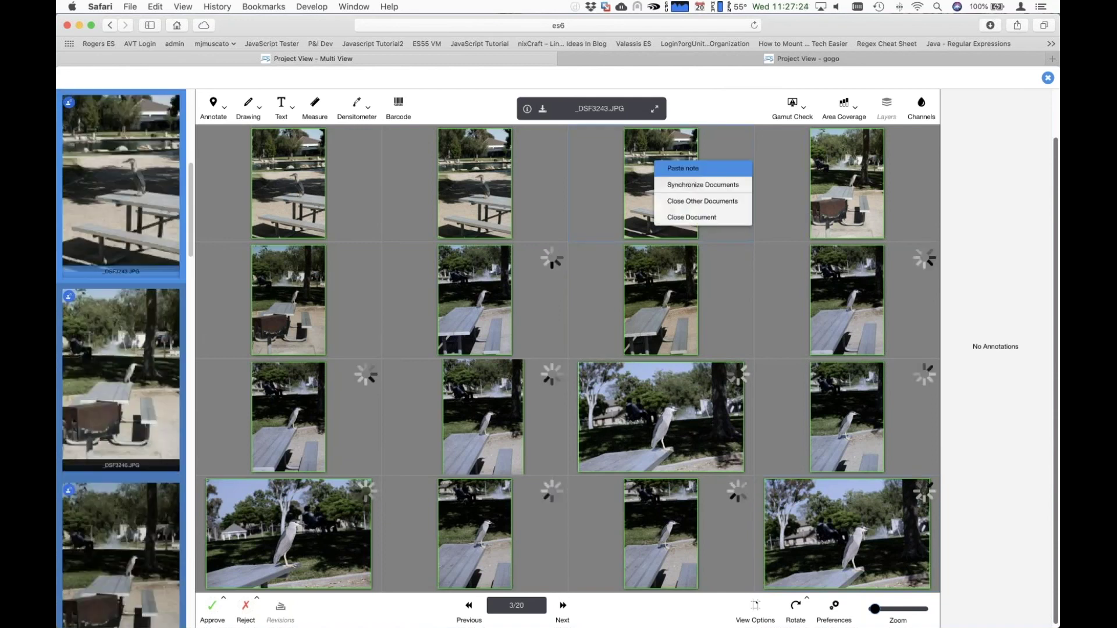
pyautogui.click(758, 141)
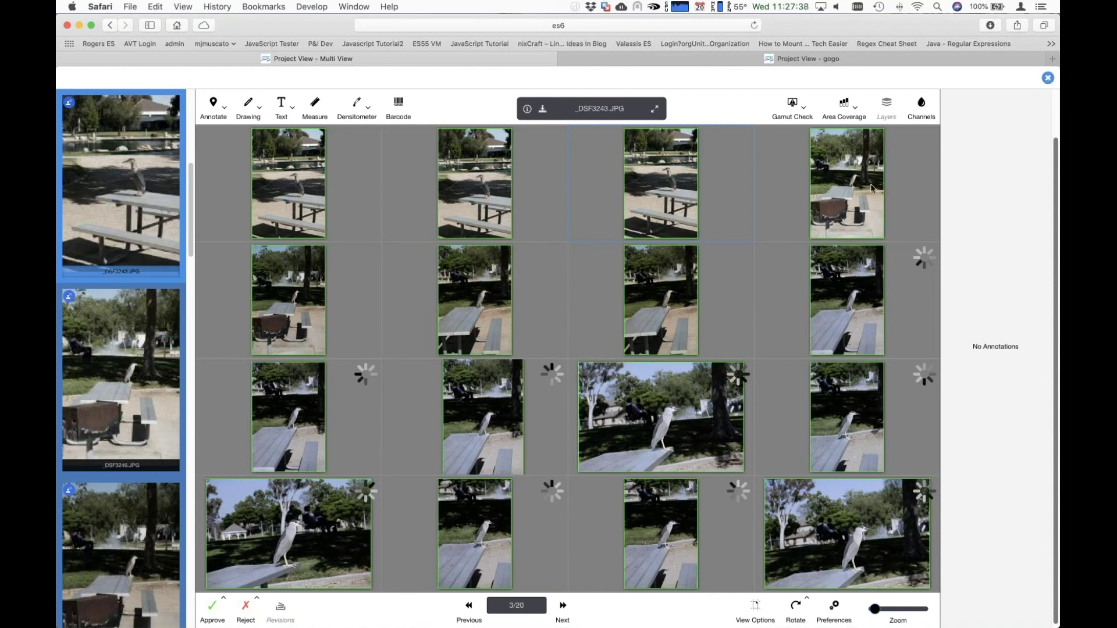
# Step: Leave the viewer, open the Delegating project, and review the document workflow status of THEMAGAZINE24_2 and THEMAGAZINE24_7 and the project's job ticket
pyautogui.click(753, 26)
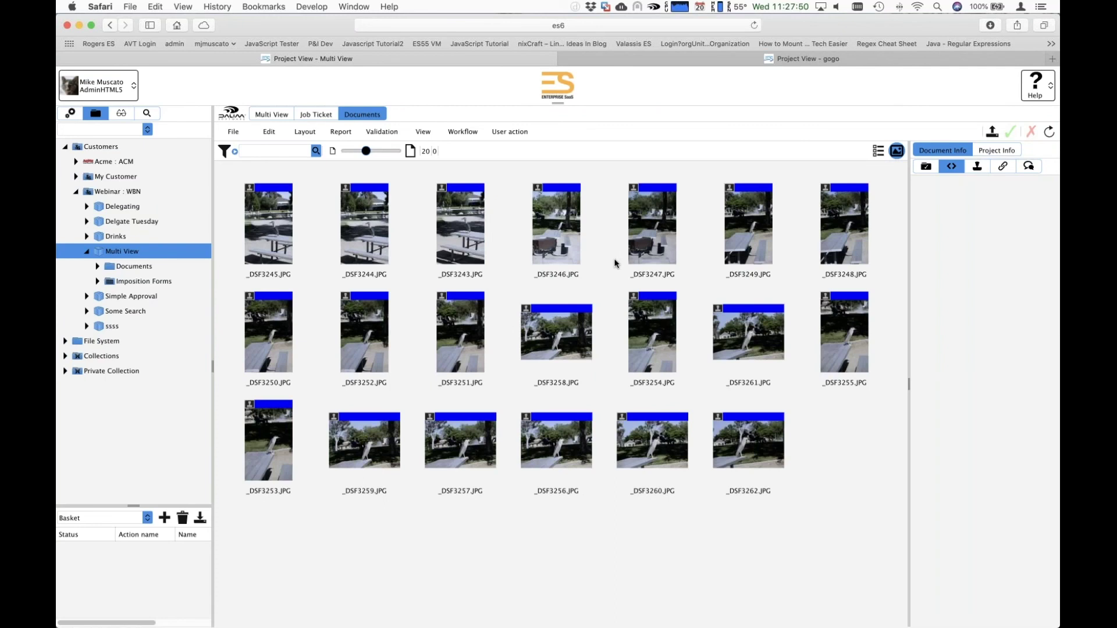
pyautogui.click(137, 208)
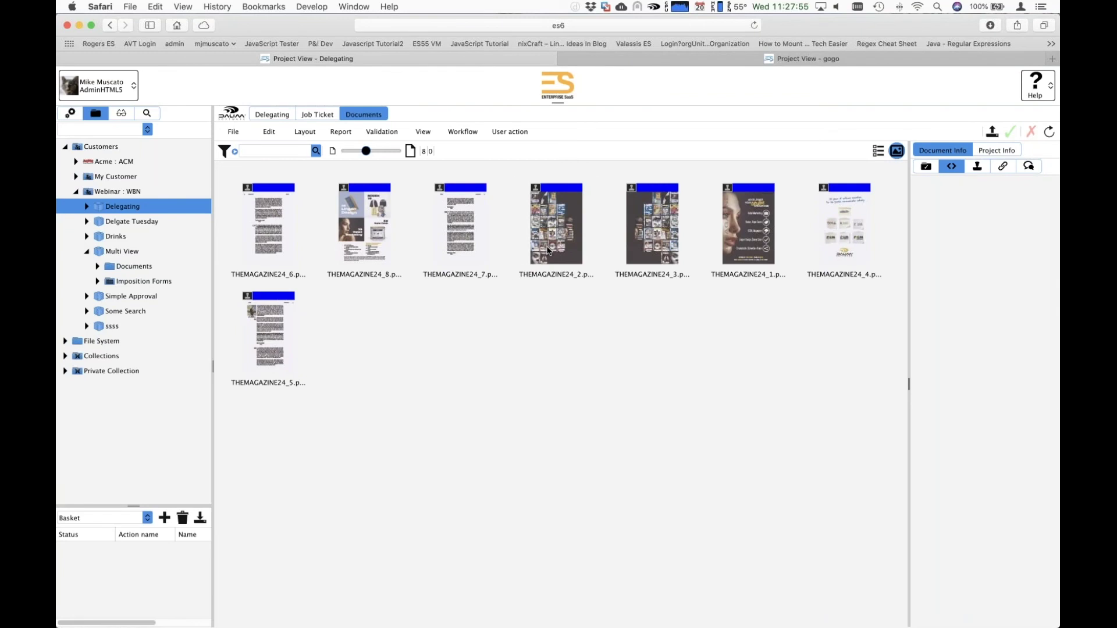
pyautogui.click(548, 250)
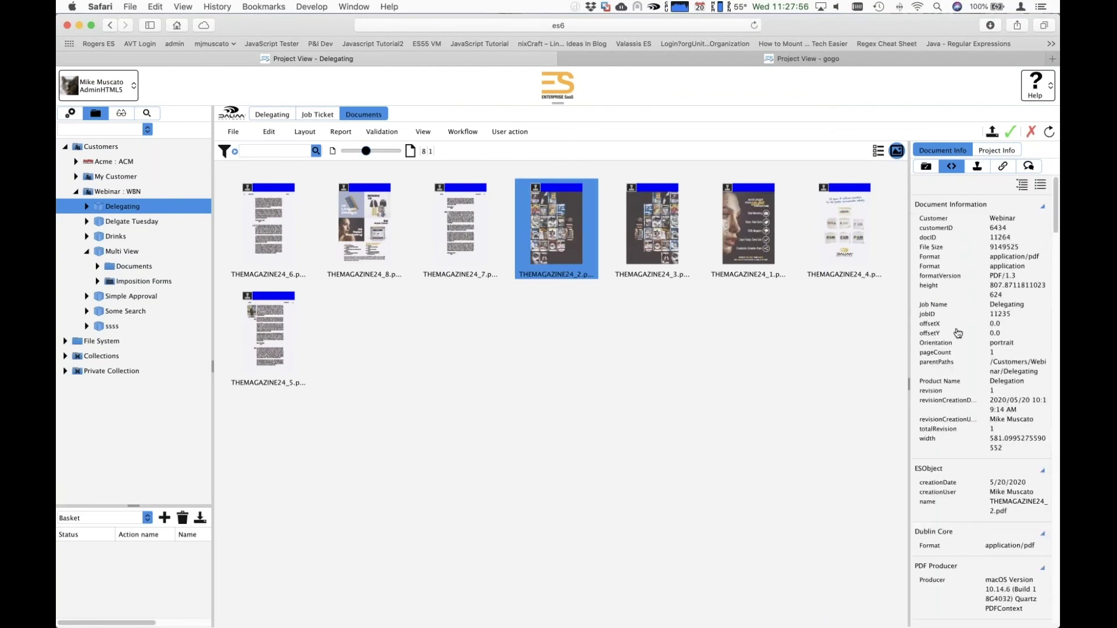
pyautogui.click(926, 167)
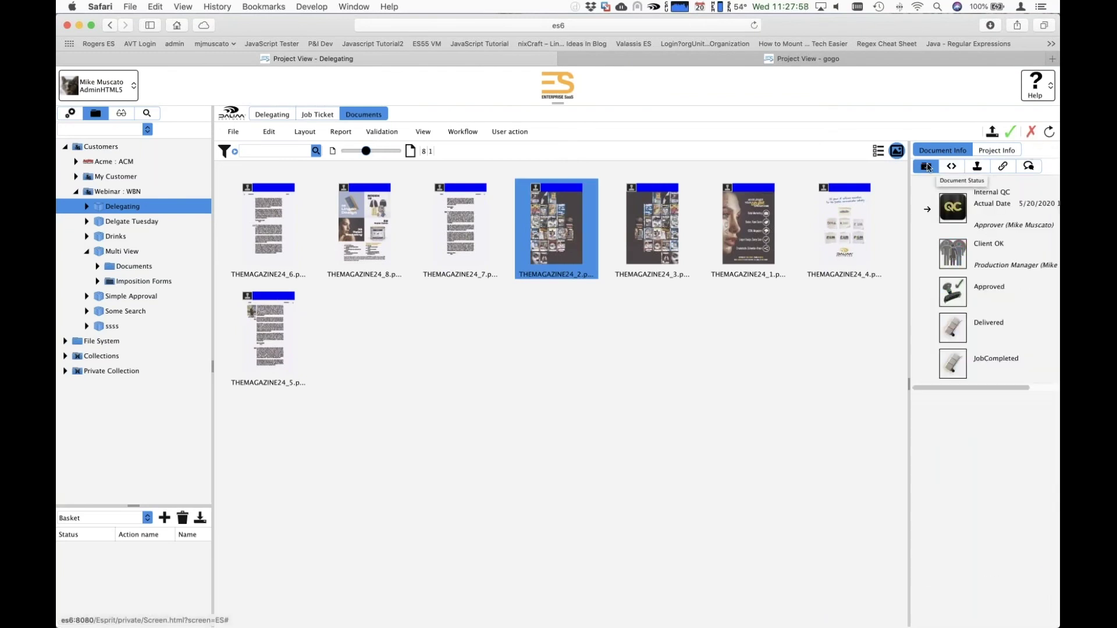
pyautogui.moveTo(909, 304); pyautogui.dragTo(818, 305)
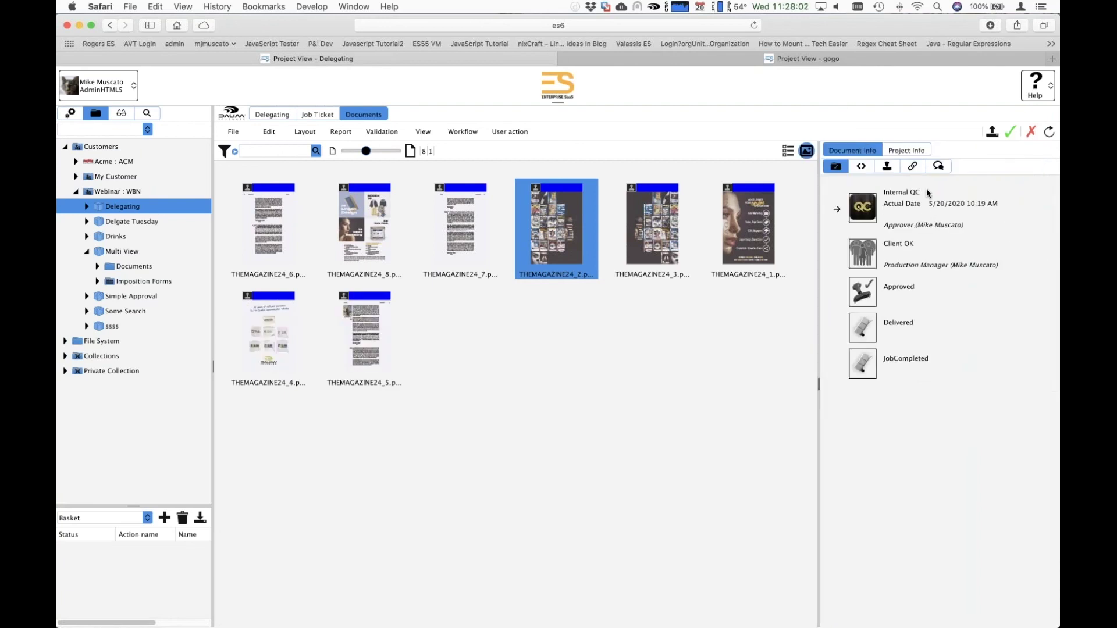
pyautogui.click(486, 261)
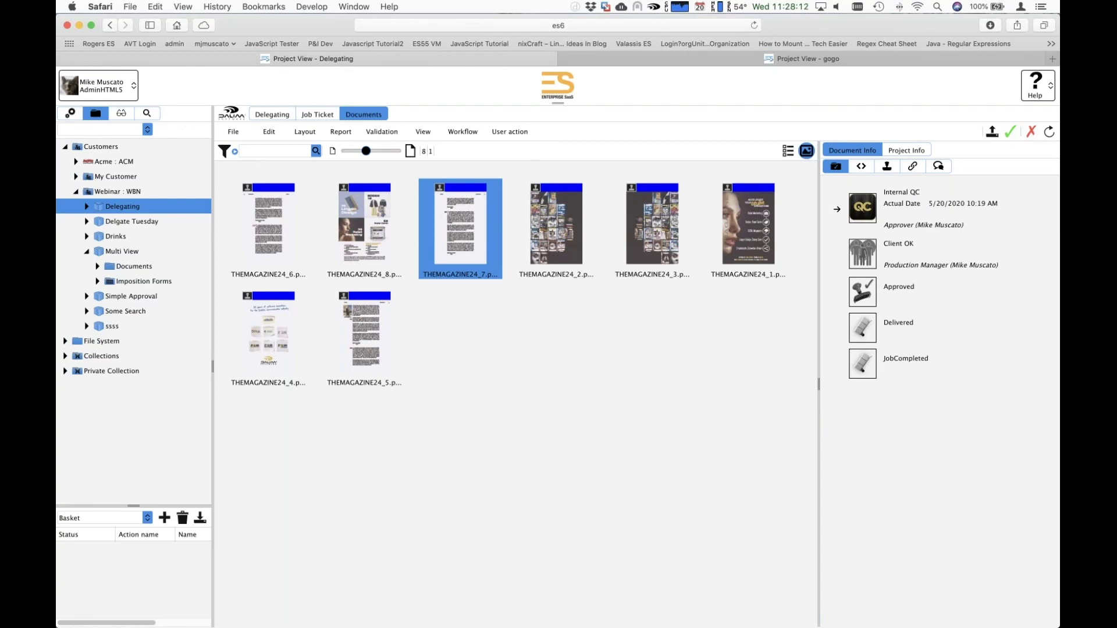
pyautogui.click(317, 114)
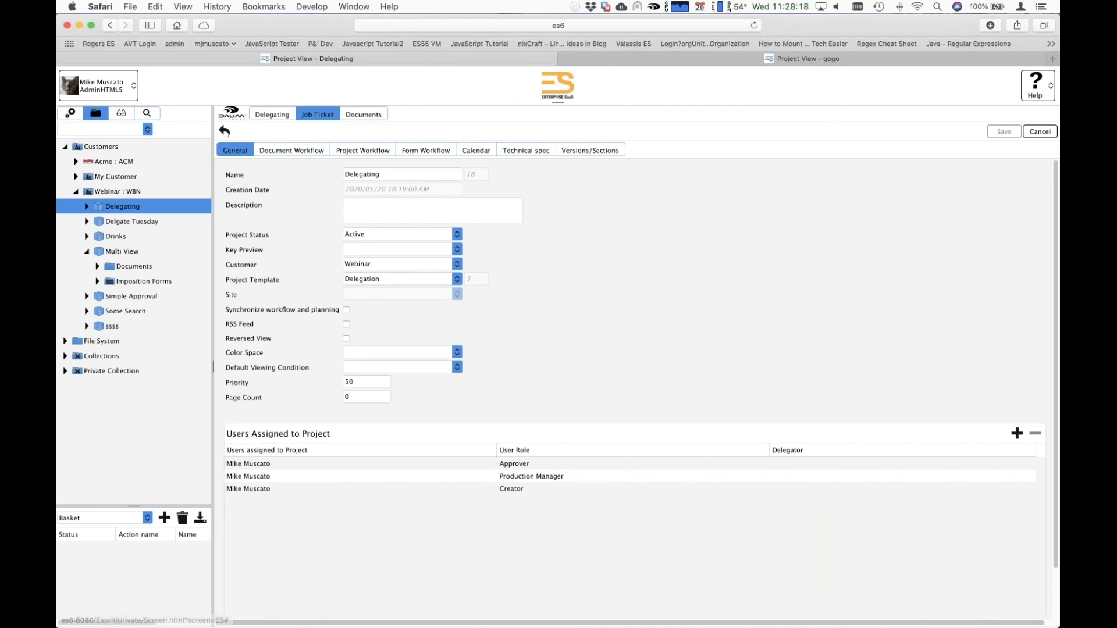
# Step: Open the logged-in administrator's user record under Main Organization and review its User Delegation settings
pyautogui.click(70, 113)
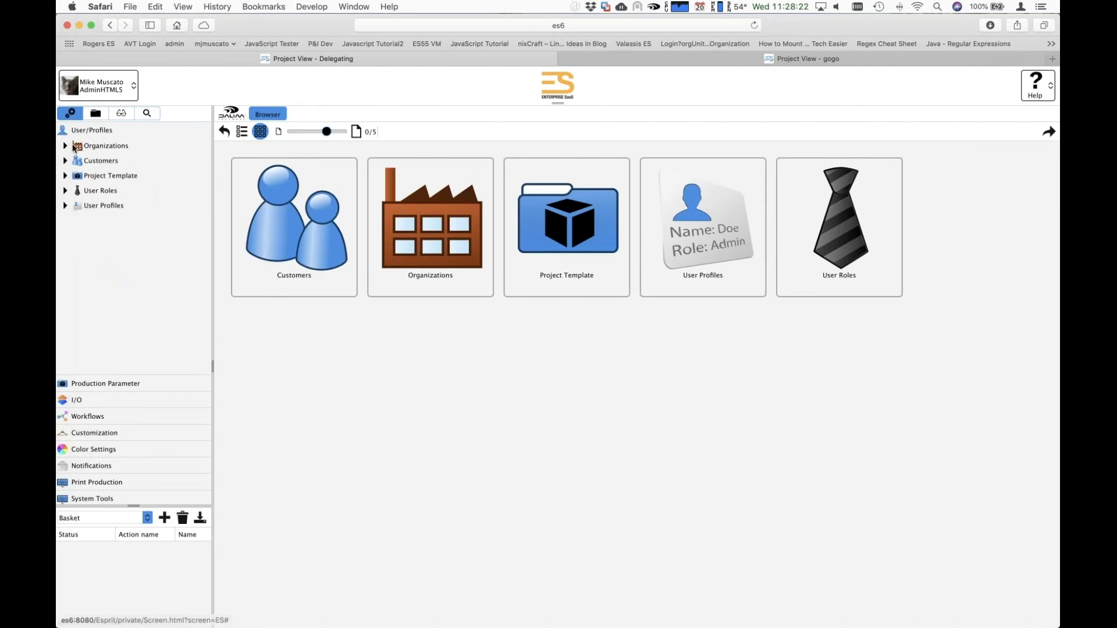
pyautogui.click(65, 146)
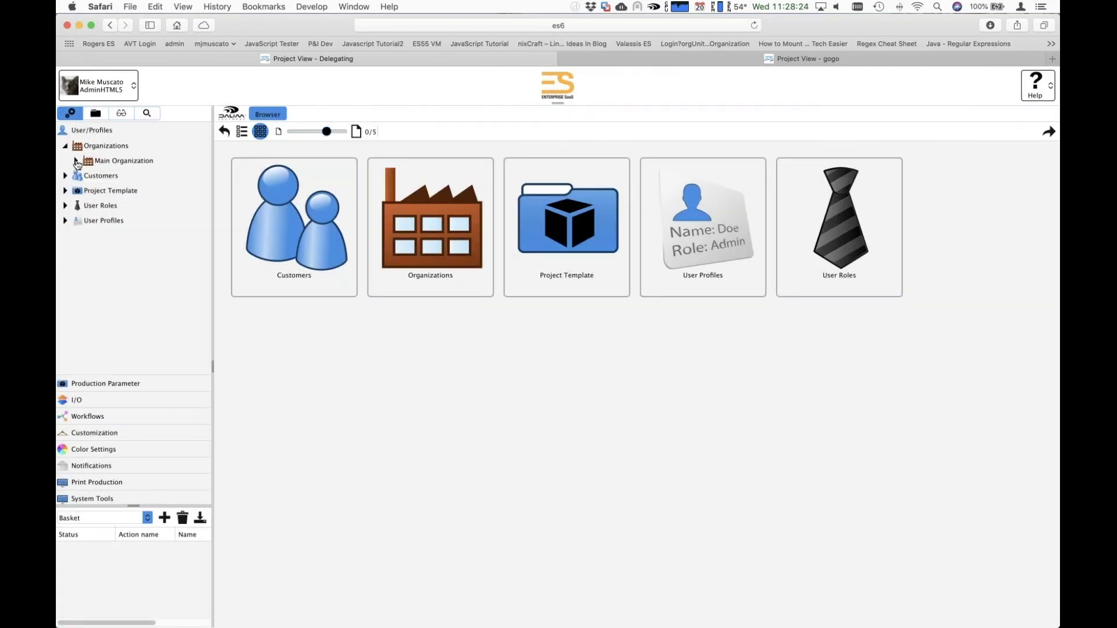
pyautogui.click(76, 160)
pyautogui.click(87, 175)
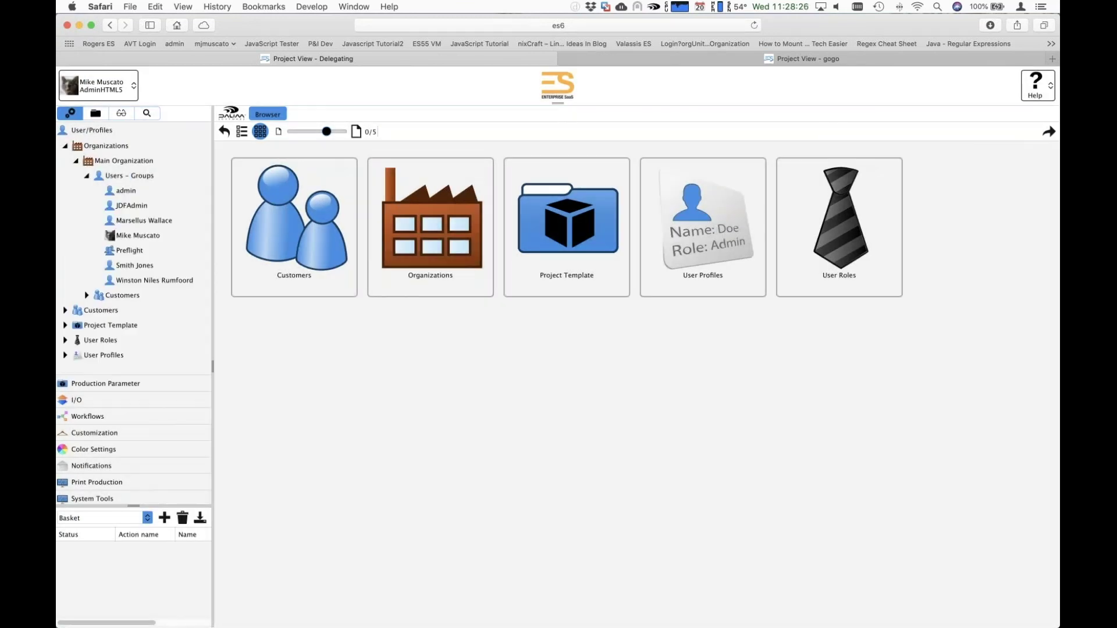
pyautogui.click(150, 239)
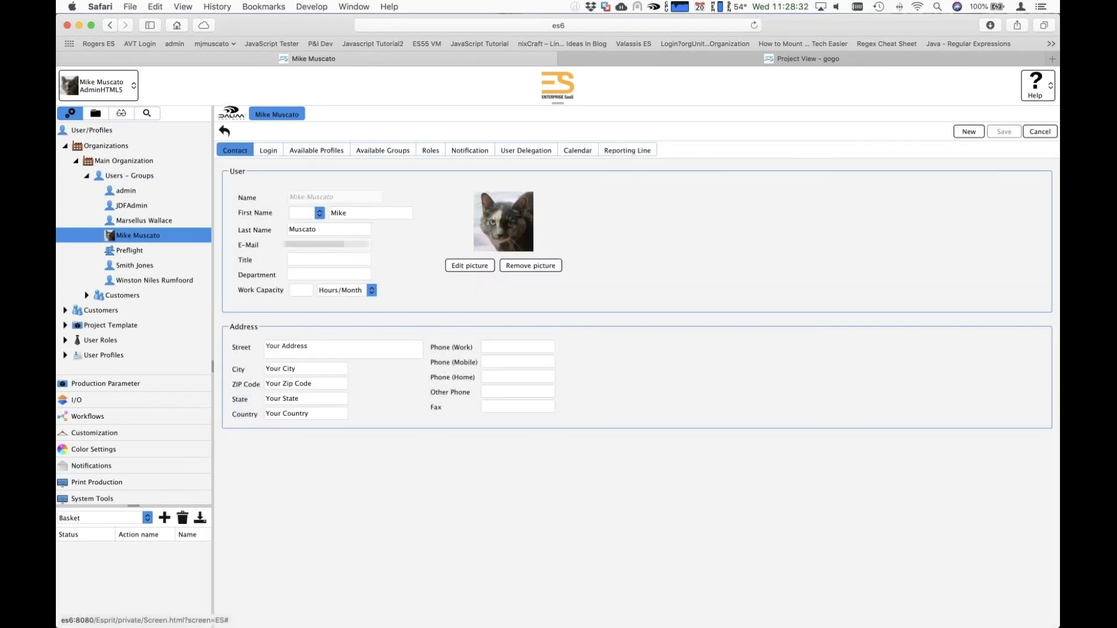
pyautogui.click(525, 150)
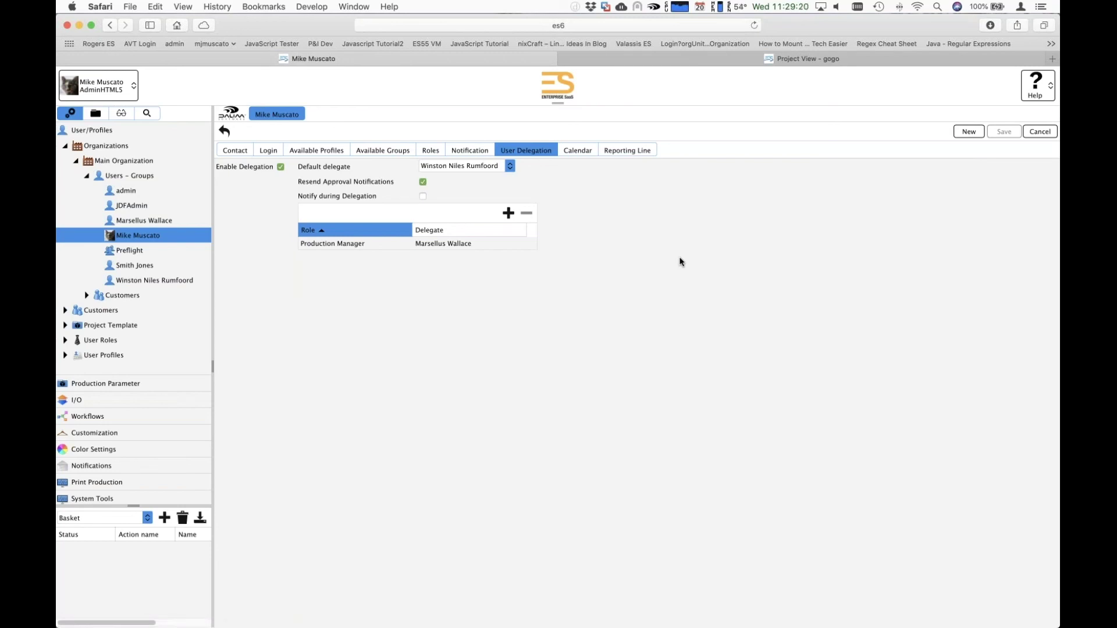
# Step: Bring up the user's weekly calendar and mark Wednesday, May 20 from 05:55 to 12:55 as a day off
pyautogui.click(578, 150)
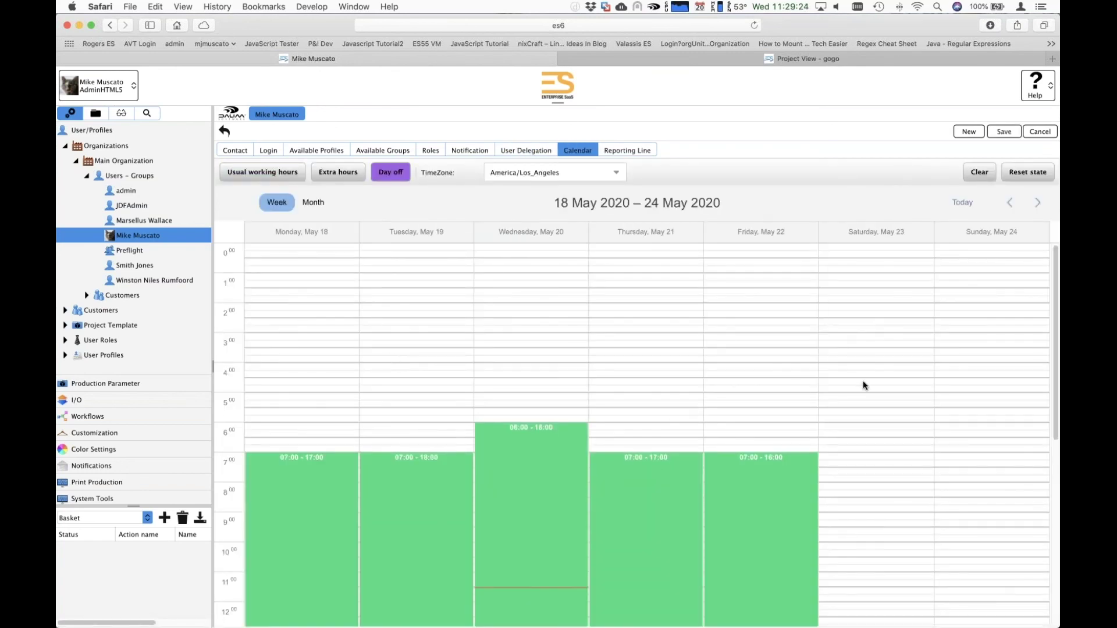
pyautogui.scroll(-2, 1039, 324)
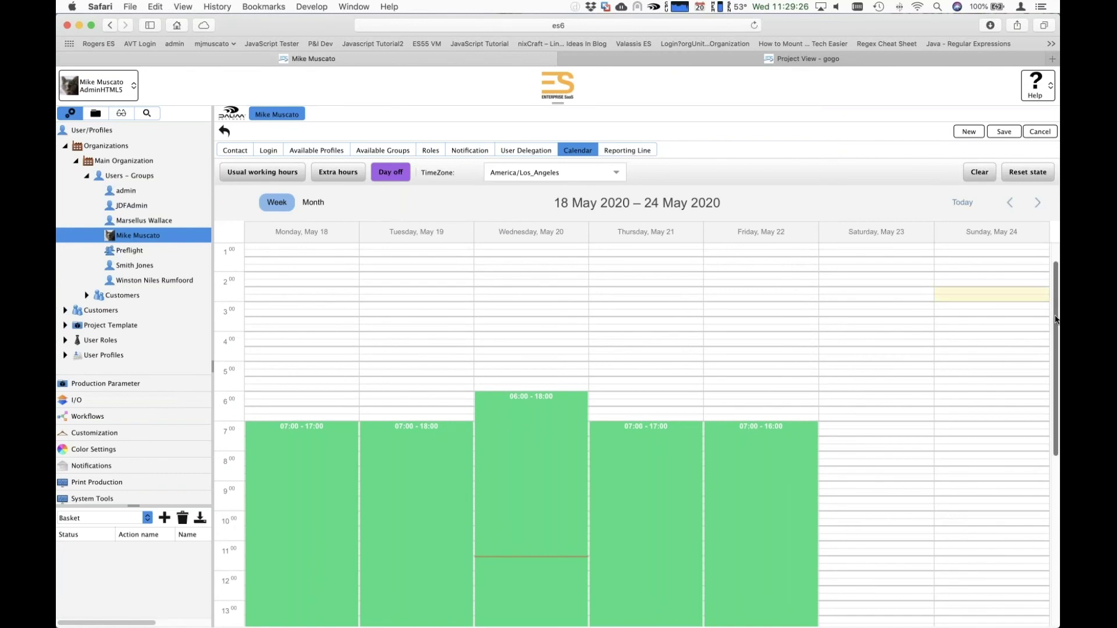
pyautogui.scroll(-4, 1050, 332)
pyautogui.scroll(-4, 1047, 366)
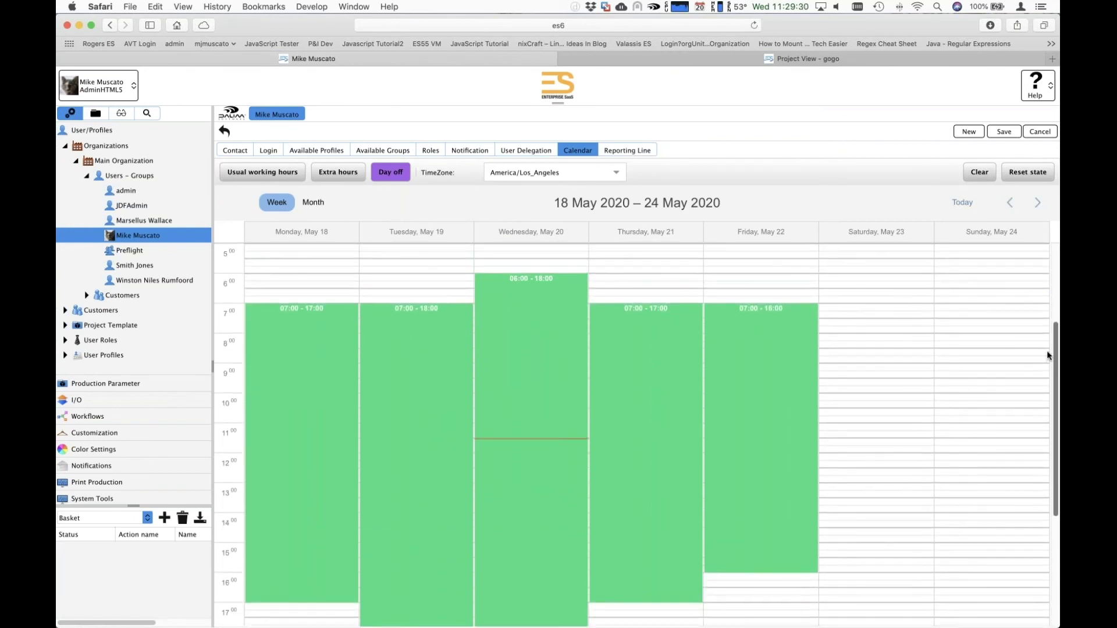
pyautogui.click(392, 174)
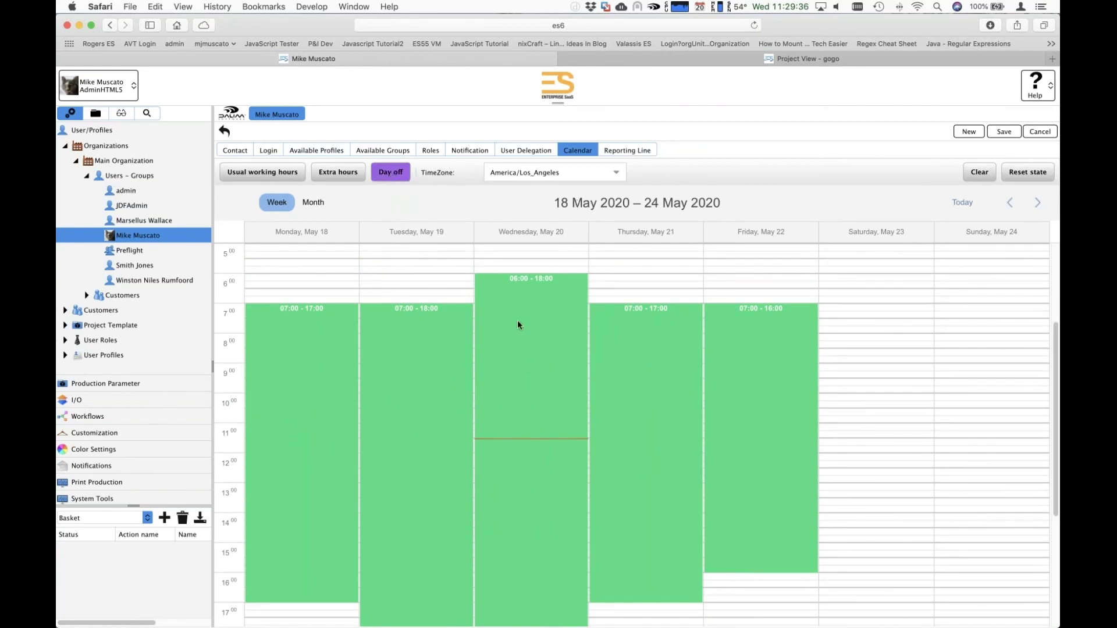
pyautogui.moveTo(516, 269); pyautogui.dragTo(516, 481)
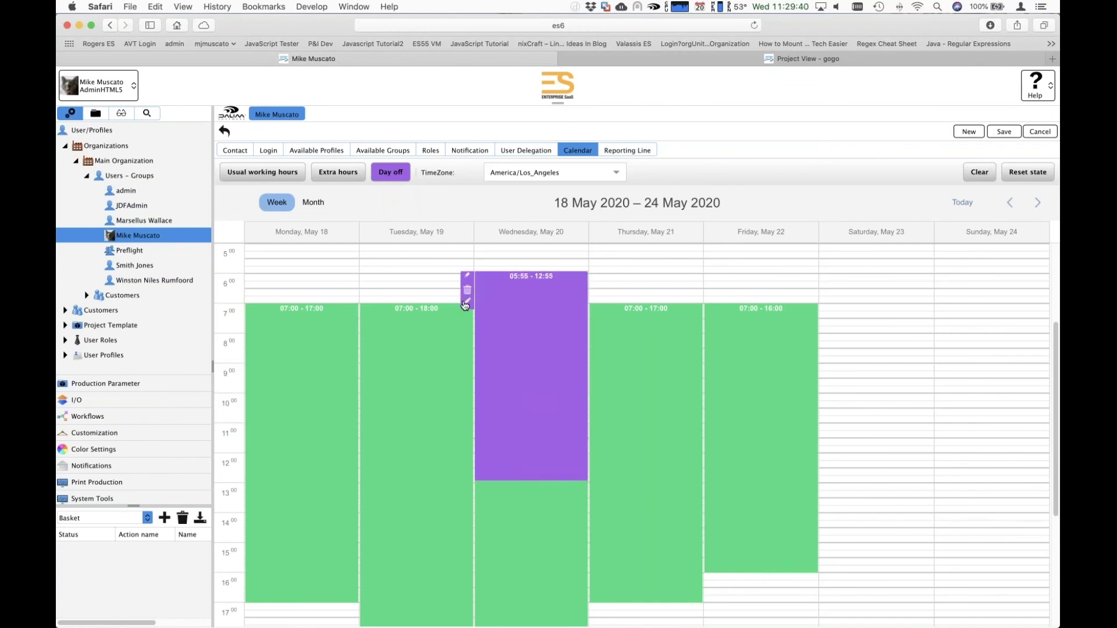
# Step: Turn the Wednesday, May 20 day-off event into an all-day event named "web" and save the user's calendar
pyautogui.click(464, 303)
pyautogui.click(520, 318)
pyautogui.click(532, 303)
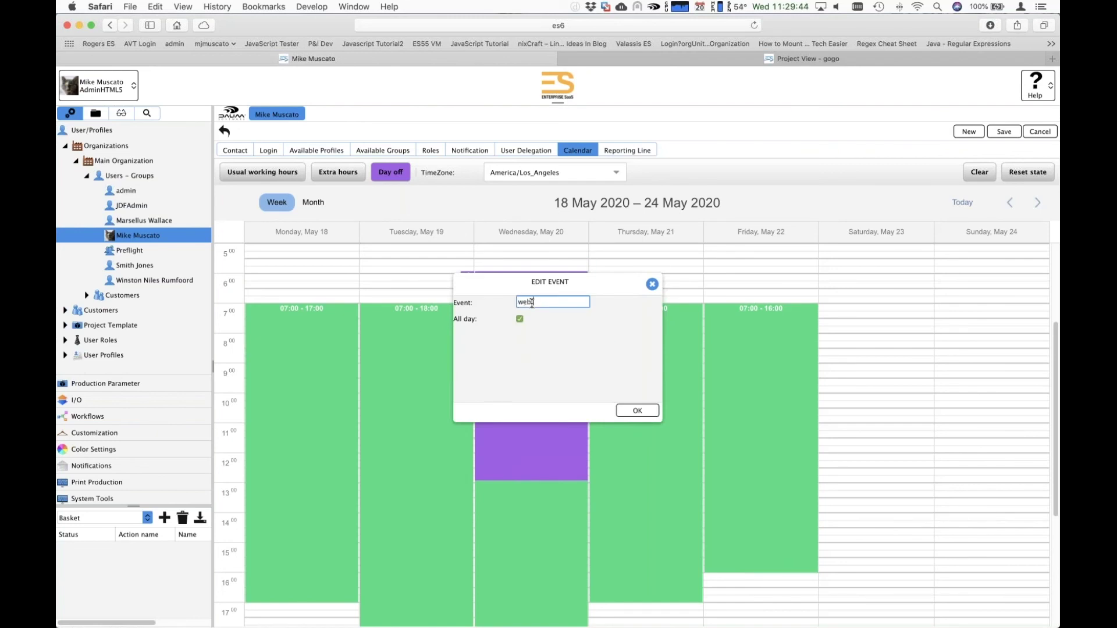
pyautogui.click(637, 411)
pyautogui.click(1004, 133)
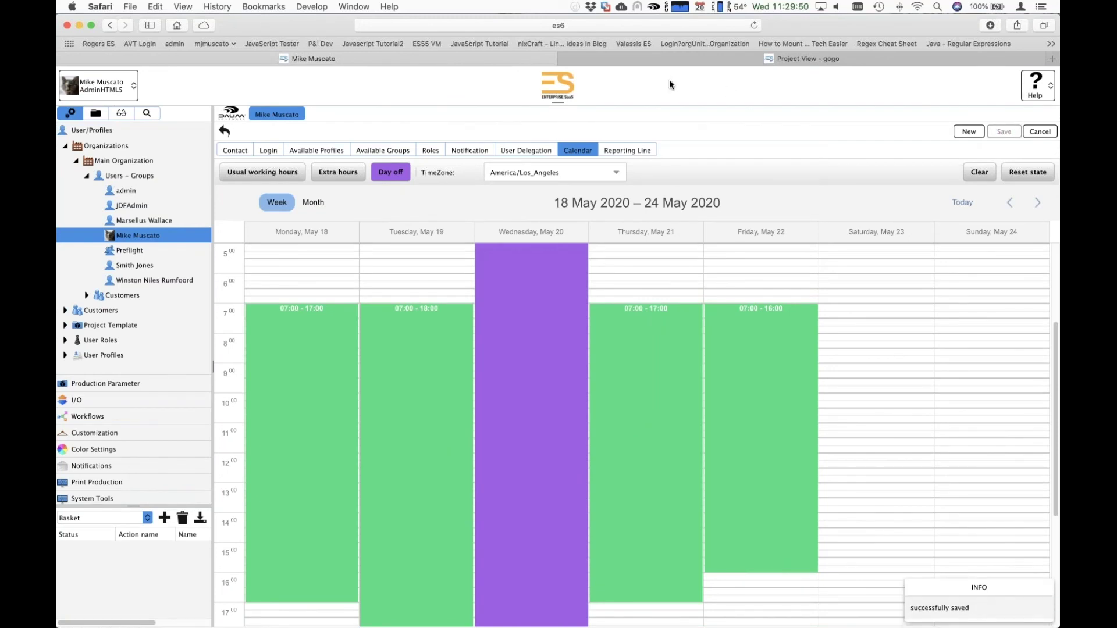
# Step: Return to the Delegating project and check the job ticket's assigned users and THEMAGAZINE24_8's Internal QC and Client OK approvers in a widened info area
pyautogui.click(100, 116)
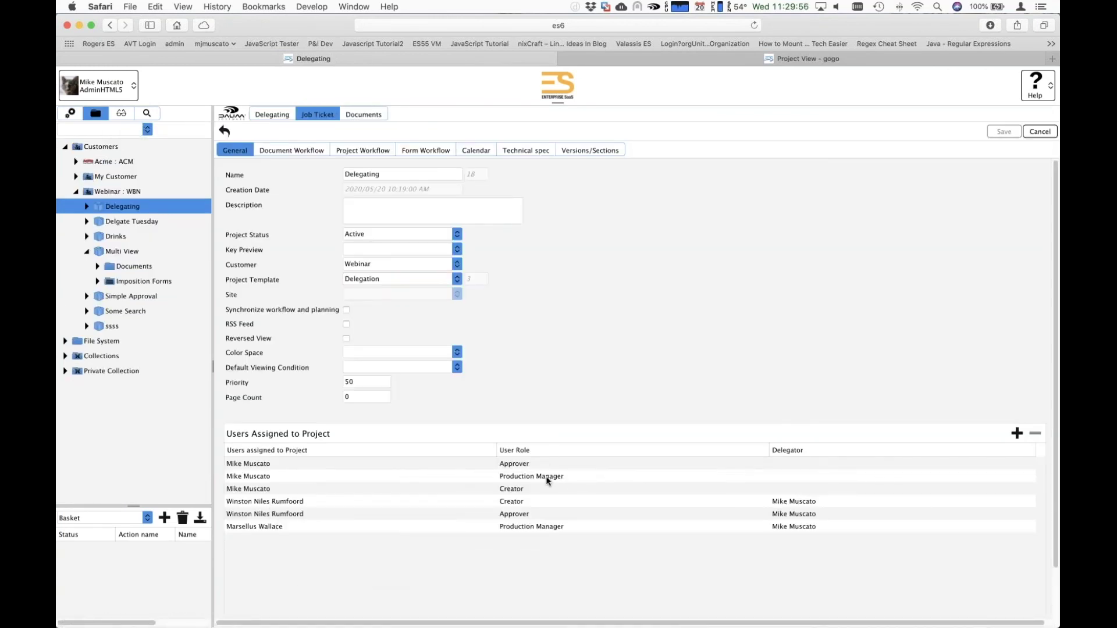
pyautogui.click(356, 117)
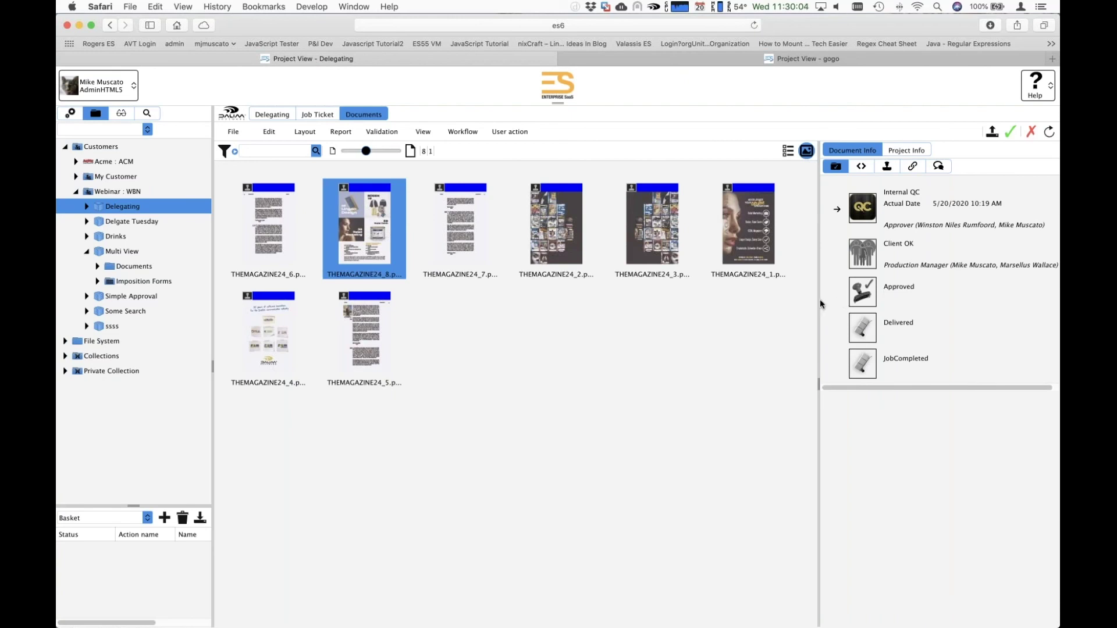
pyautogui.moveTo(817, 296); pyautogui.dragTo(715, 296)
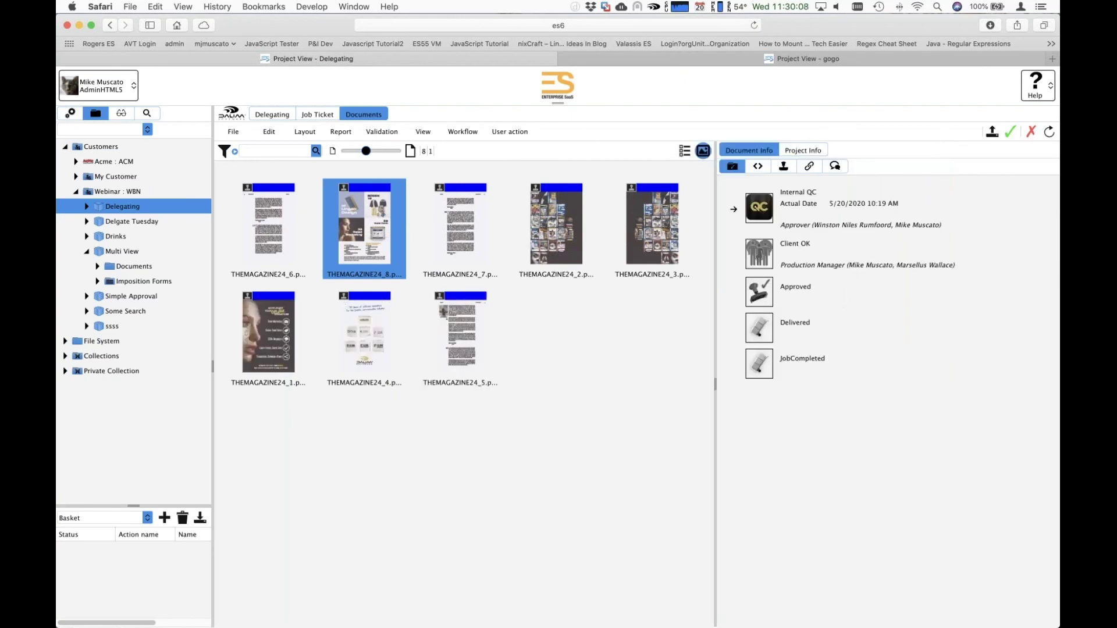
pyautogui.click(924, 265)
pyautogui.click(919, 226)
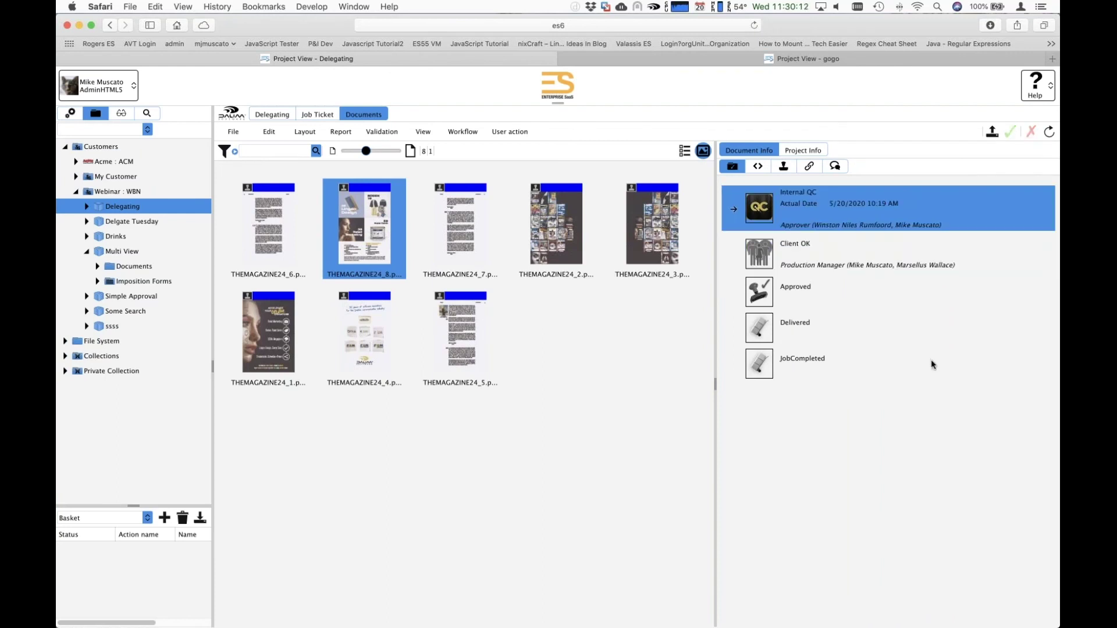
pyautogui.click(462, 473)
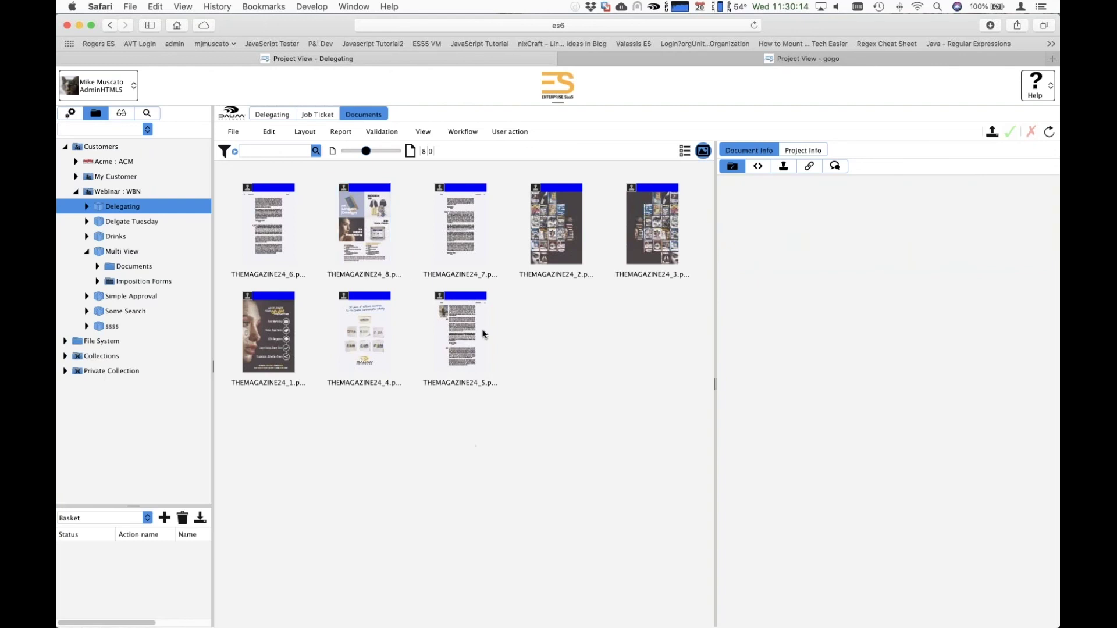
# Step: Check the workflow approvers of THEMAGAZINE24_5 and the users and delegators assigned in the Delegating project's job ticket
pyautogui.click(462, 333)
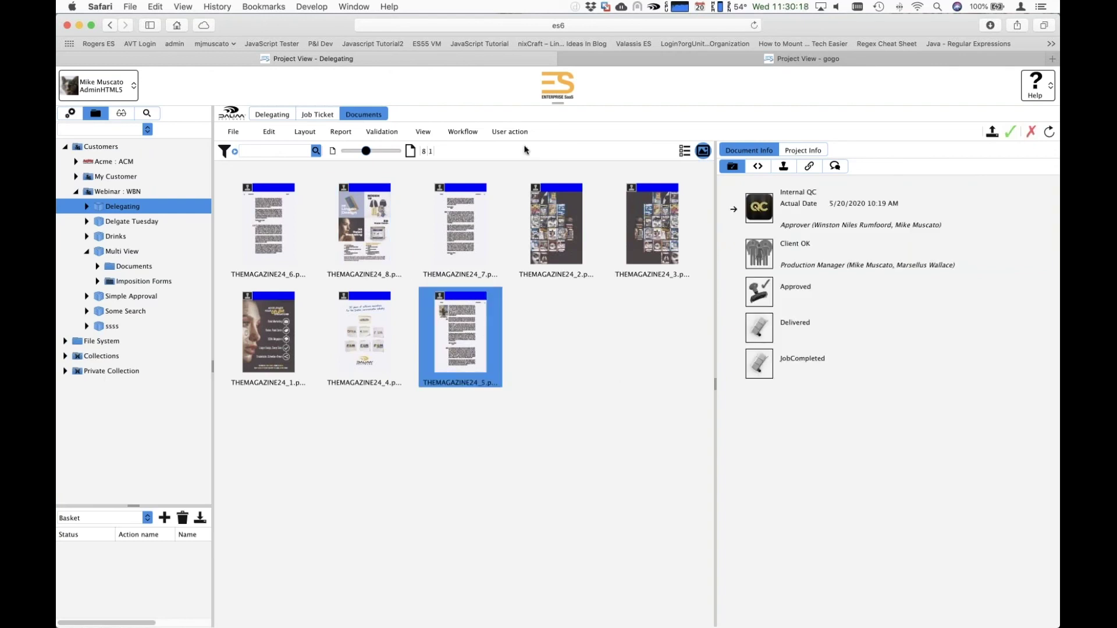
pyautogui.click(321, 115)
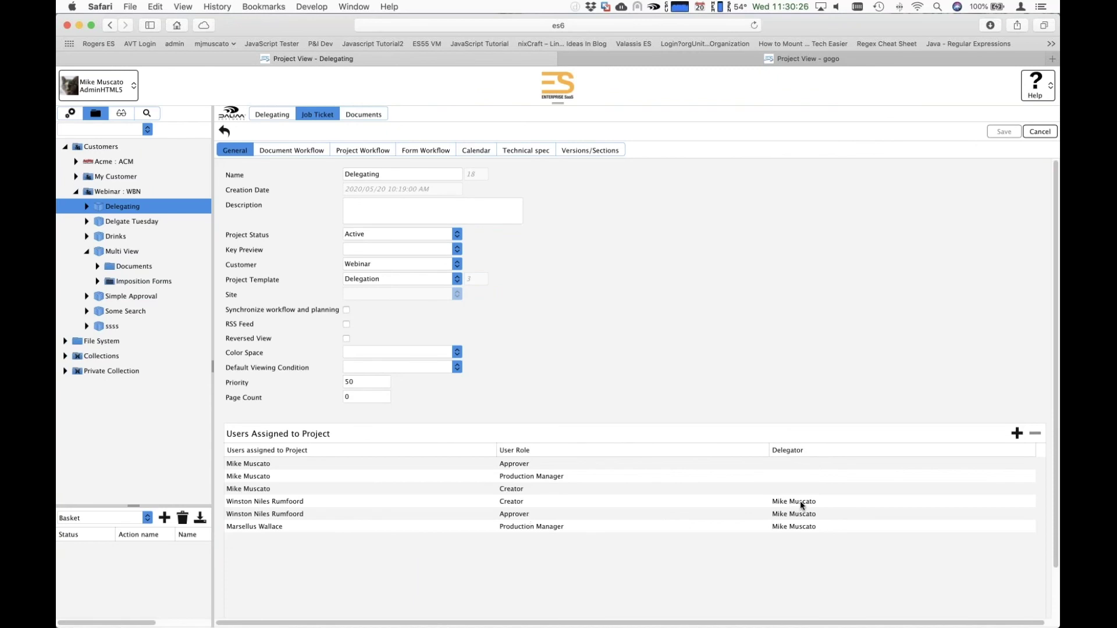
pyautogui.moveTo(268, 526)
pyautogui.moveTo(337, 528)
# Step: Review the administrator's own User Delegation settings and return to the Delegating project's documents
pyautogui.click(70, 113)
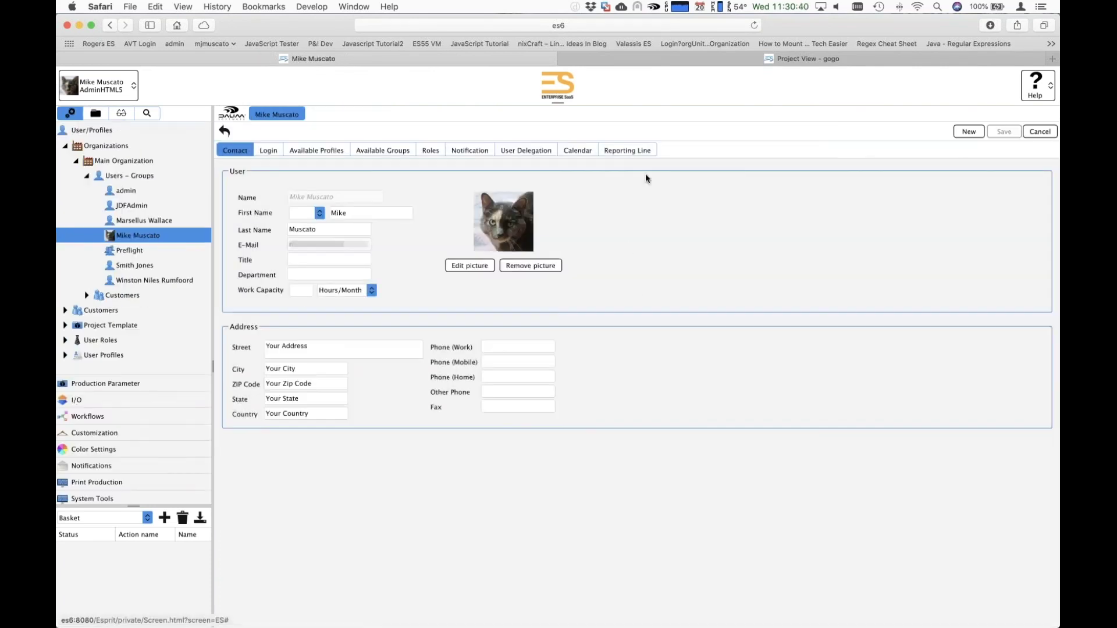
pyautogui.click(520, 152)
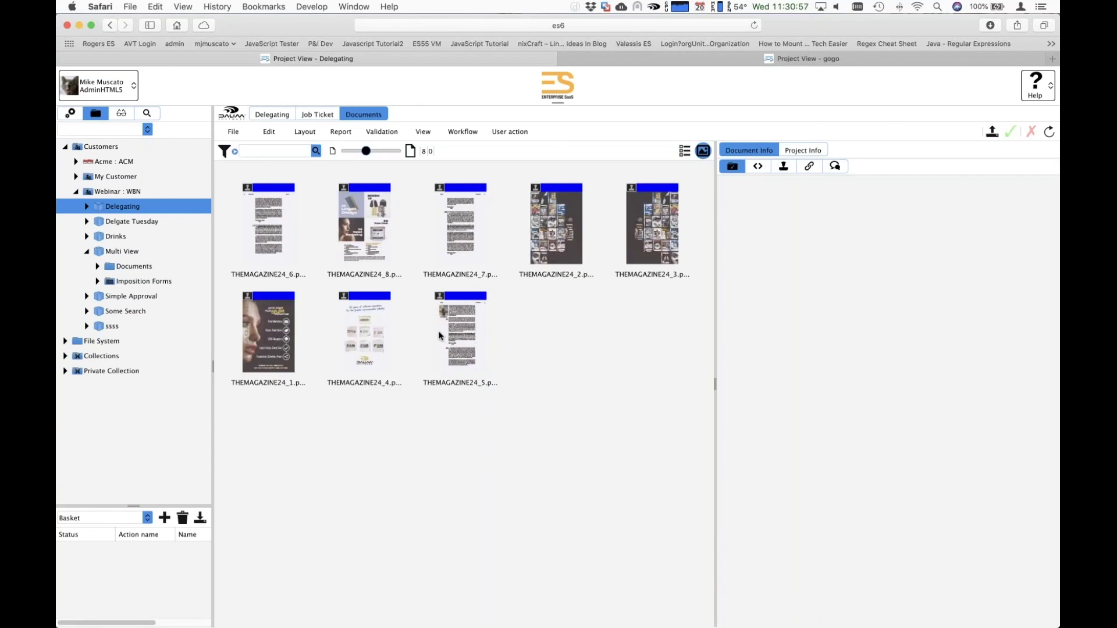
pyautogui.moveTo(457, 336)
# Step: Open the Delgate Tuesday project and check the workflow approvers of IMG_0273.JPG and IMG_3602.jpg
pyautogui.click(159, 225)
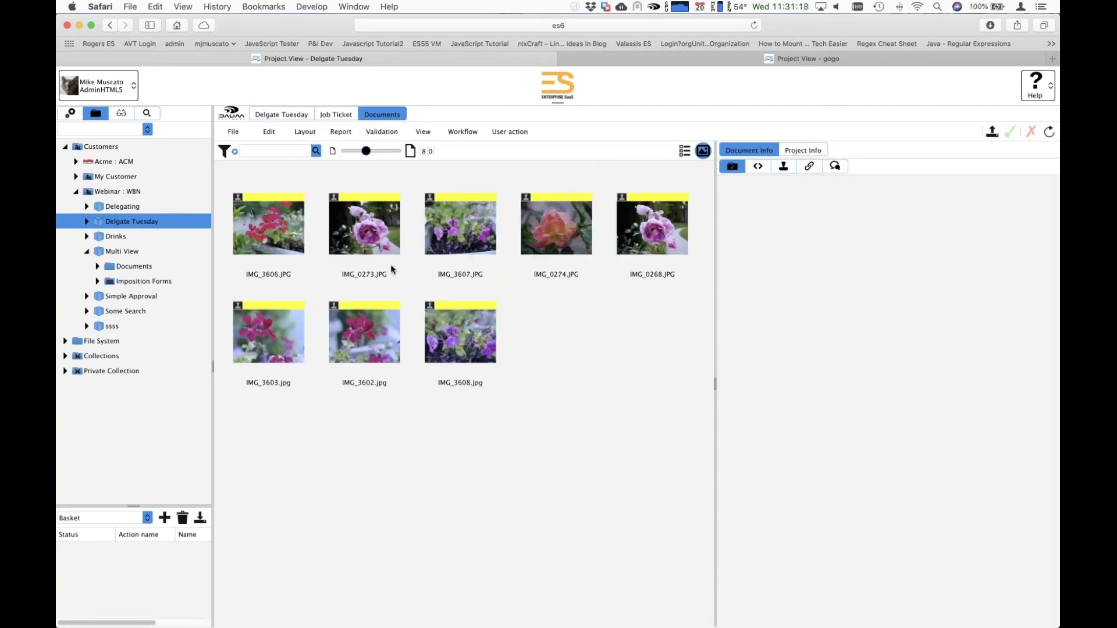
pyautogui.click(357, 233)
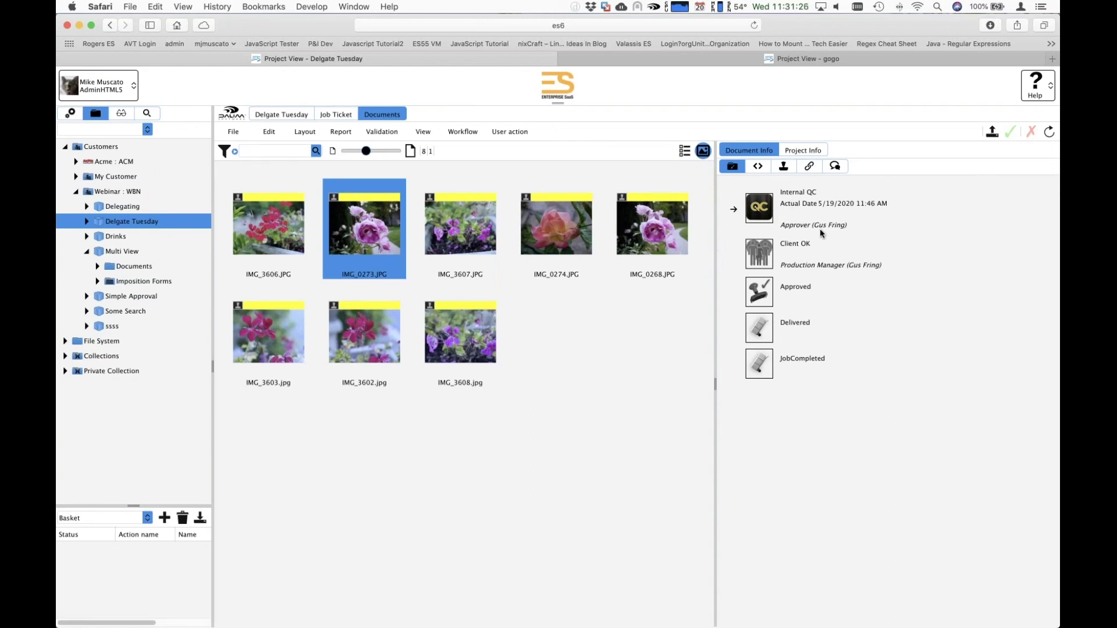
pyautogui.click(378, 347)
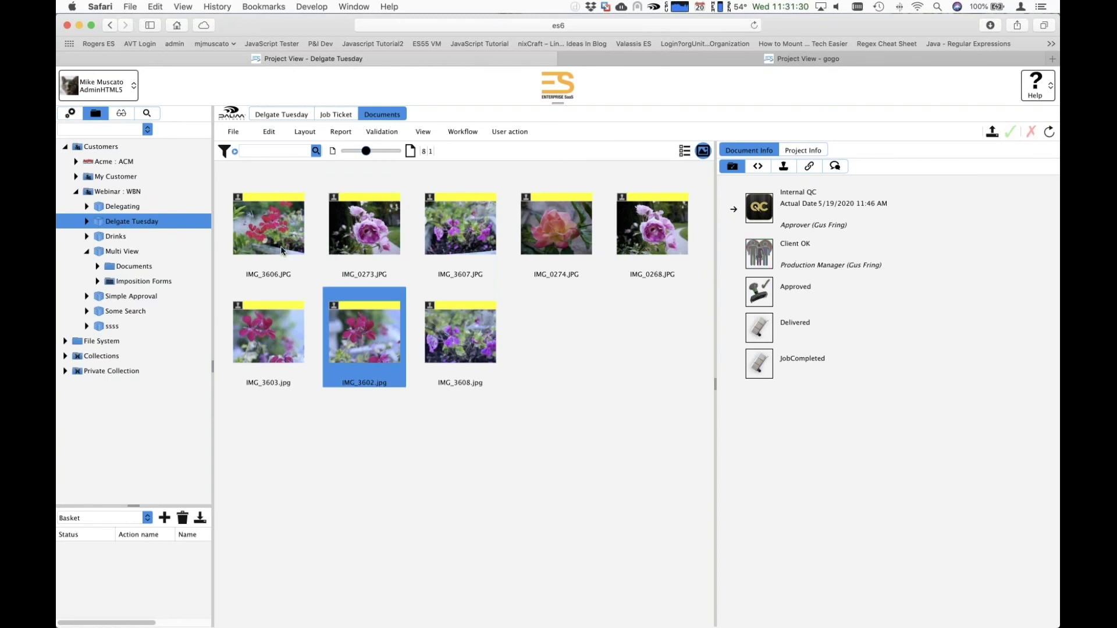
# Step: Open the profile of the first user under the Webinar customer and review the User Delegation and Notification settings
pyautogui.click(70, 112)
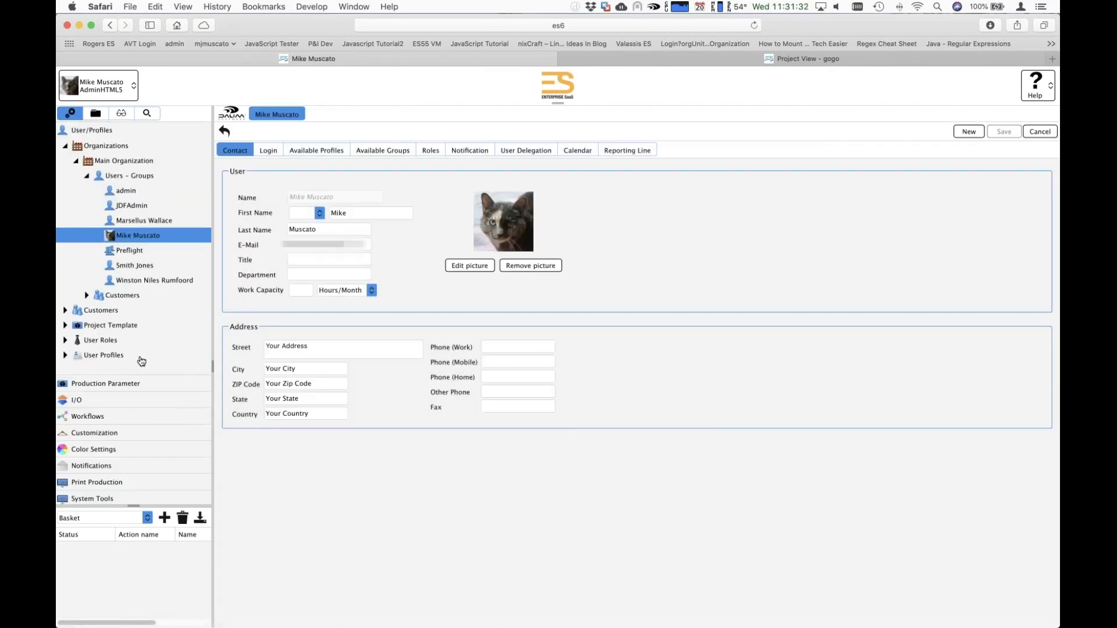
pyautogui.click(65, 310)
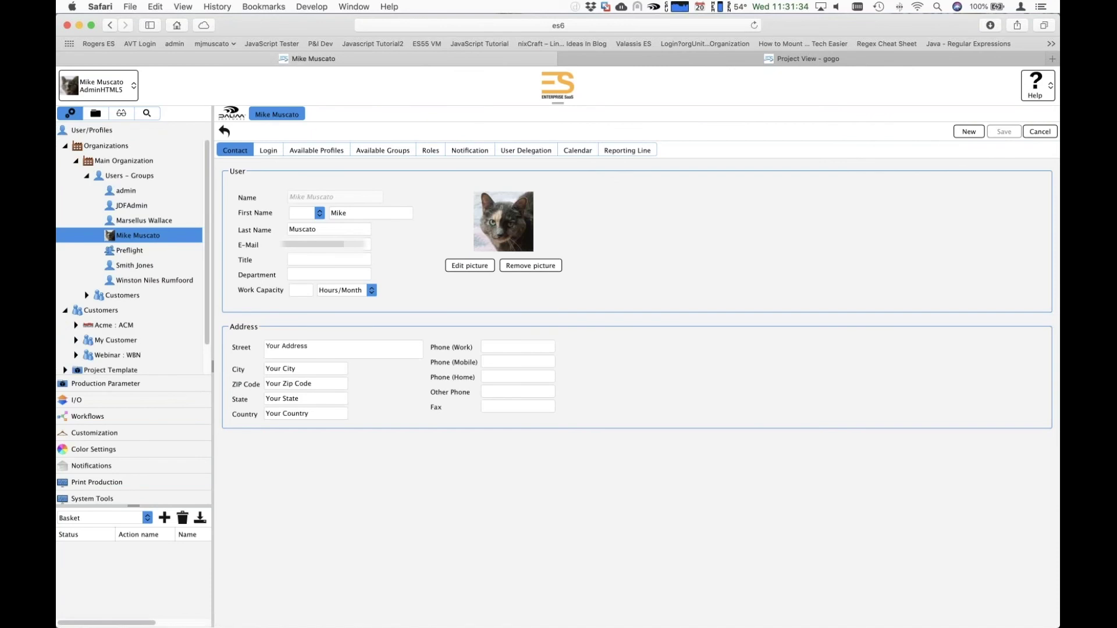
pyautogui.scroll(-2, 131, 317)
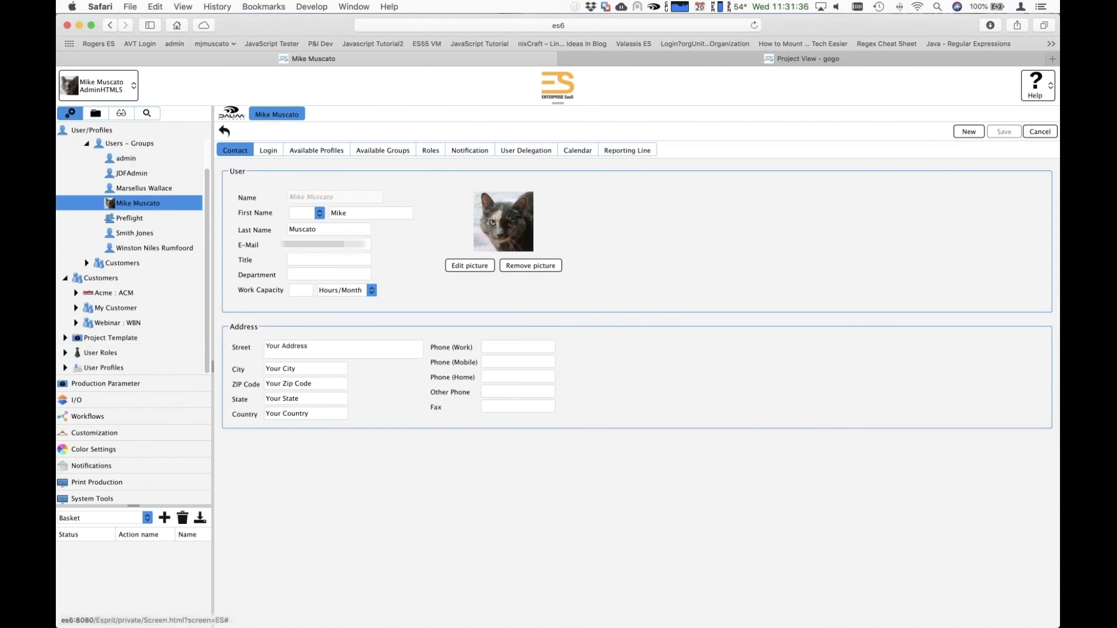
pyautogui.click(96, 323)
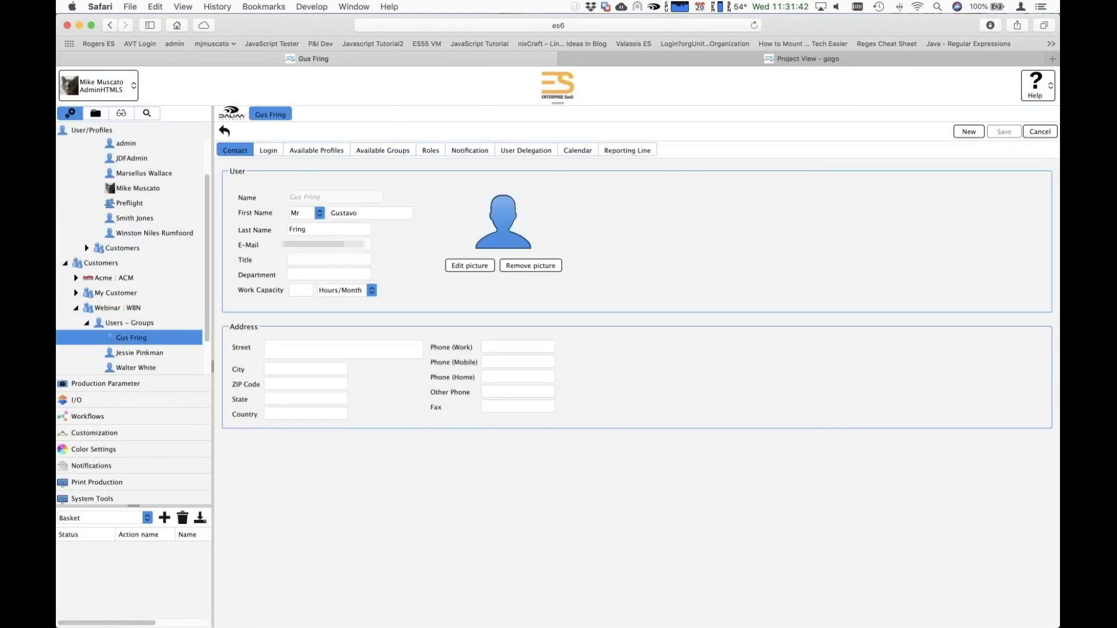
pyautogui.click(527, 153)
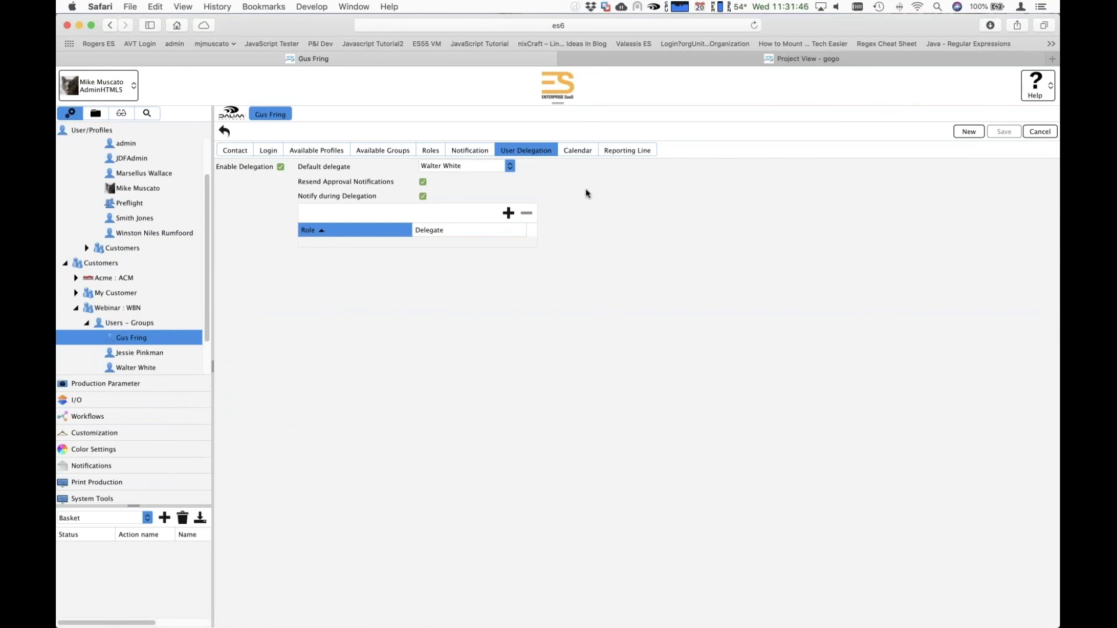
pyautogui.click(480, 153)
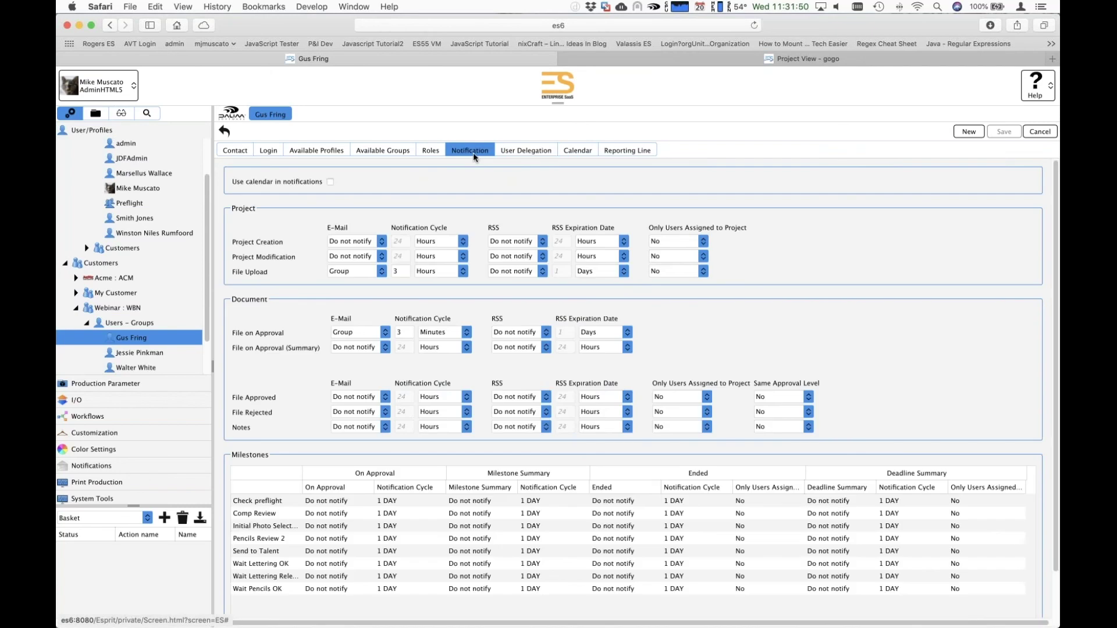
# Step: Add a day off block from about 05:55 to 10:35 on Wednesday, May 20 in the user's calendar
pyautogui.click(579, 152)
pyautogui.click(388, 173)
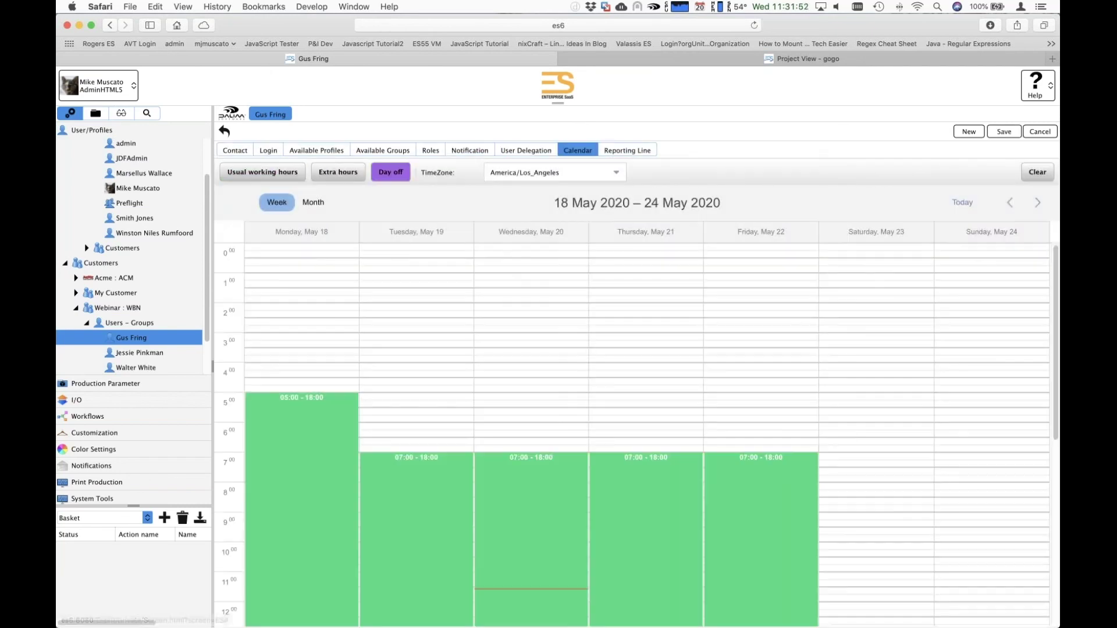
pyautogui.moveTo(527, 417); pyautogui.dragTo(530, 559)
pyautogui.moveTo(489, 444)
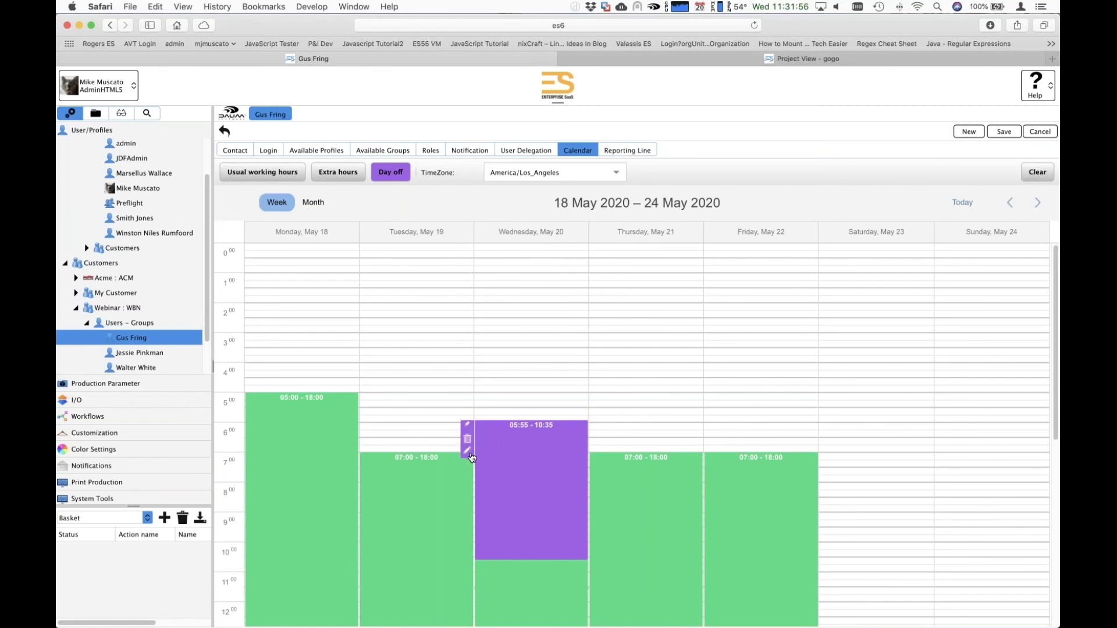
# Step: Make the May 20 day off last all day, title it as a visit to a named person, and save the user
pyautogui.click(467, 451)
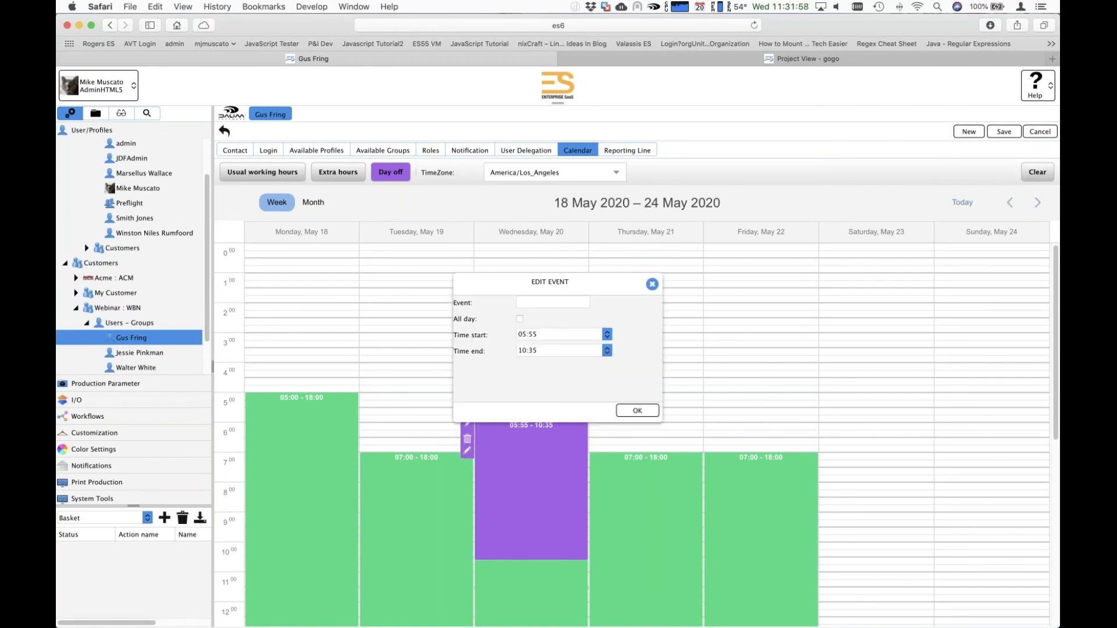
pyautogui.click(520, 319)
pyautogui.click(525, 302)
pyautogui.write('visit Hector')
pyautogui.click(638, 411)
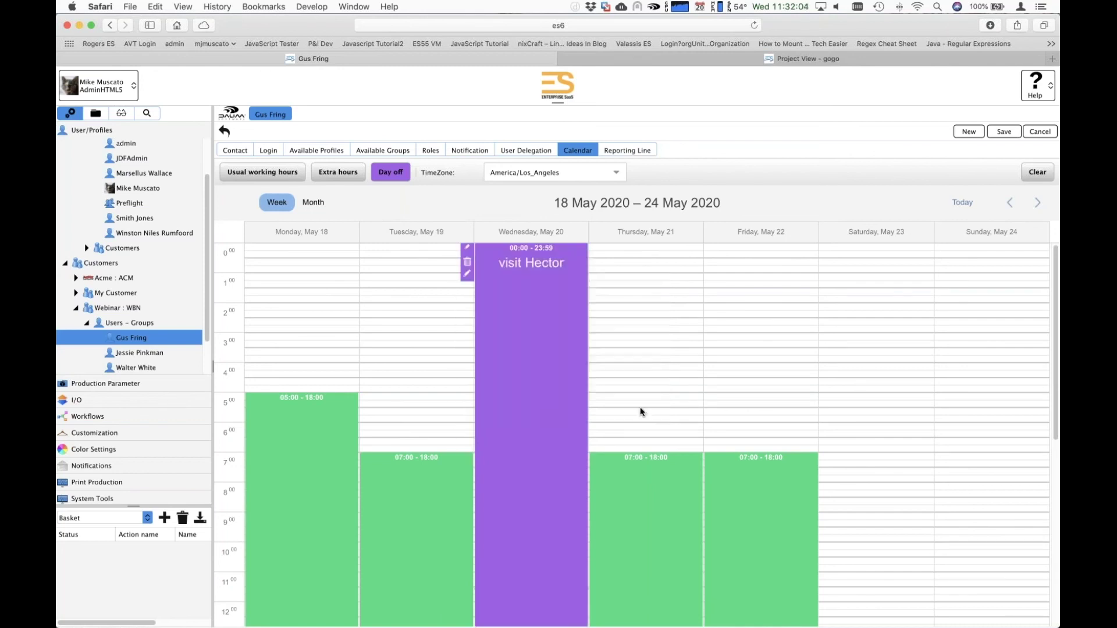
pyautogui.click(1004, 134)
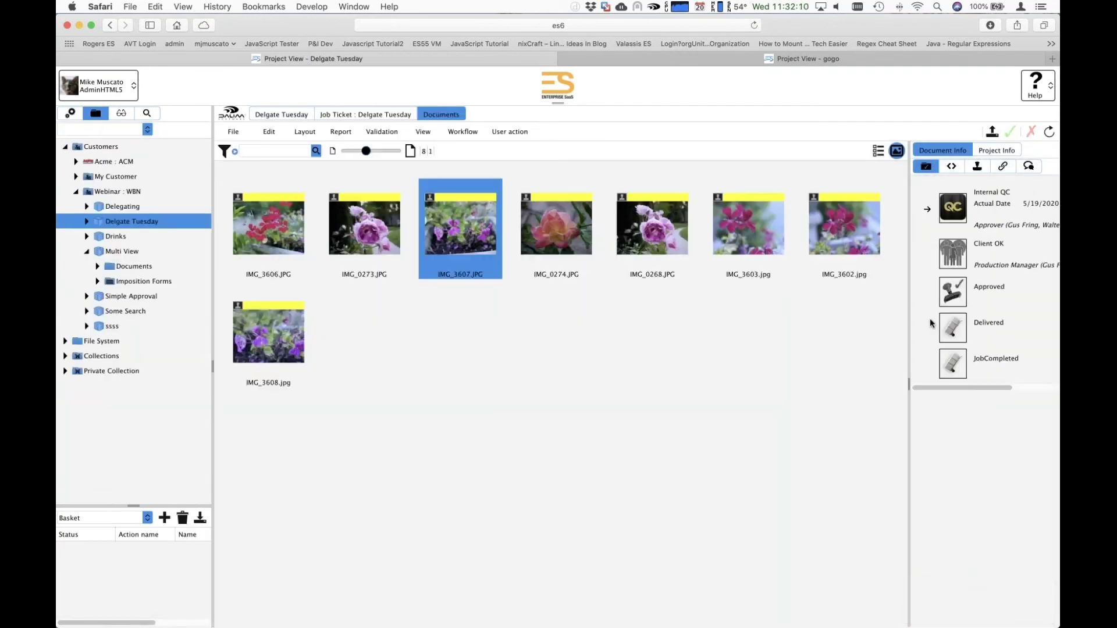
# Step: Widen the document information area to read the approvers of IMG_3607.JPG in Delgate Tuesday
pyautogui.moveTo(907, 313); pyautogui.dragTo(797, 312)
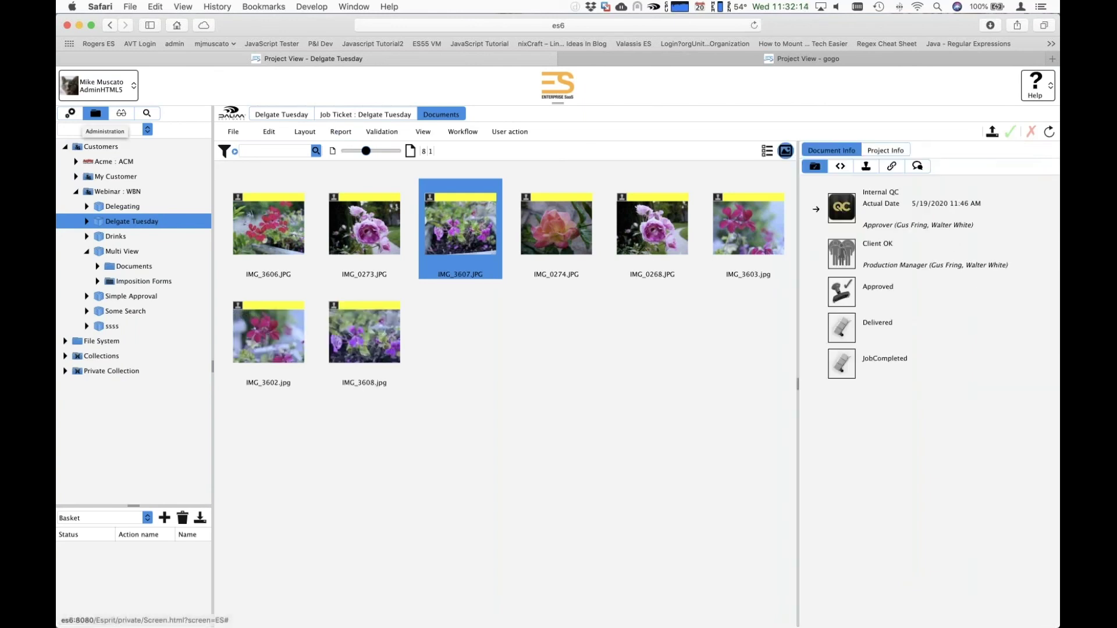
# Step: Add a day off block from about 04:35 to 10:05 on May 20 in the calendar of the last Webinar user
pyautogui.click(70, 113)
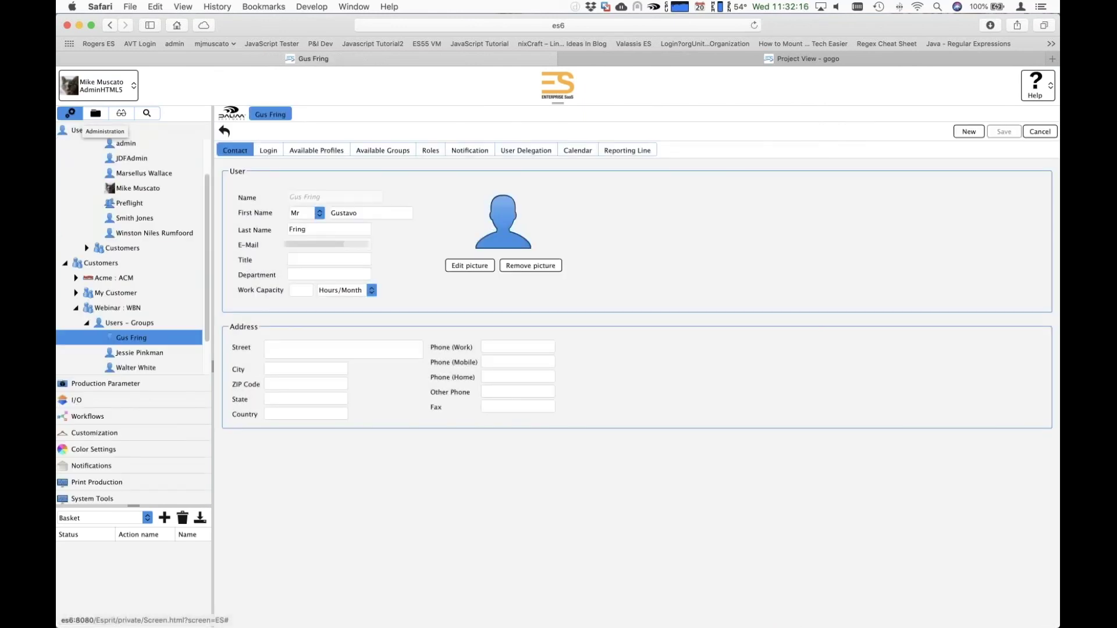
pyautogui.click(146, 368)
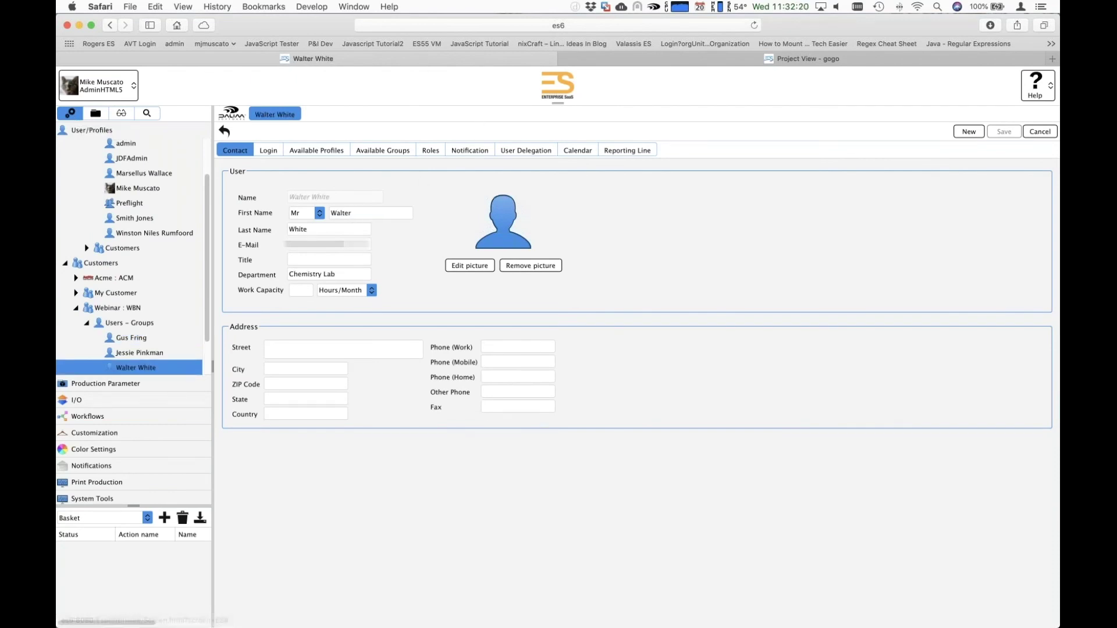
pyautogui.click(574, 151)
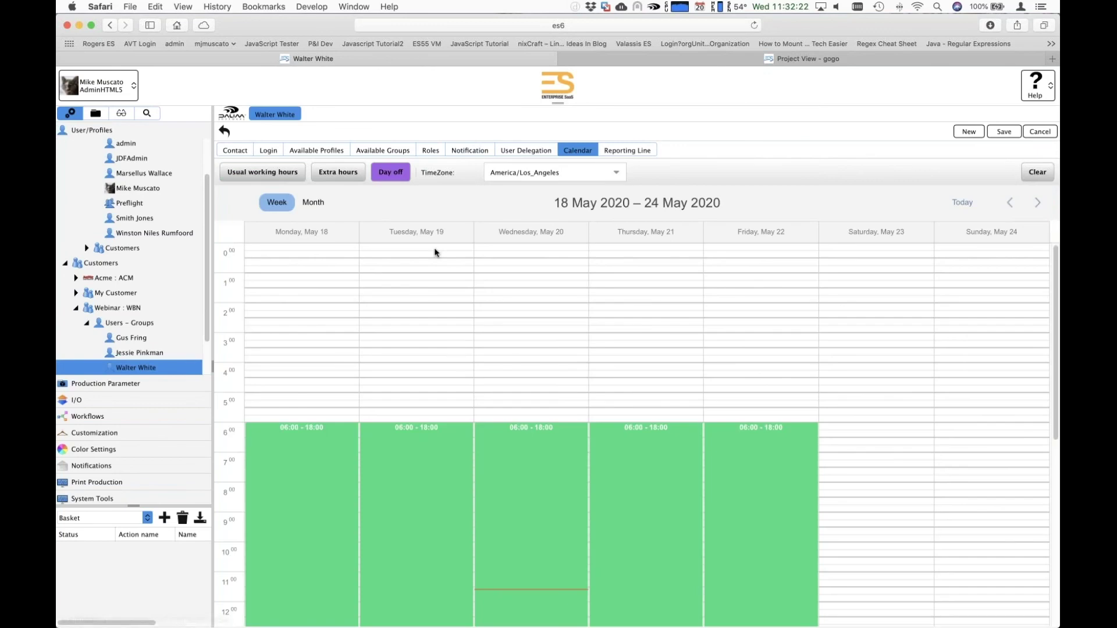
pyautogui.click(523, 380)
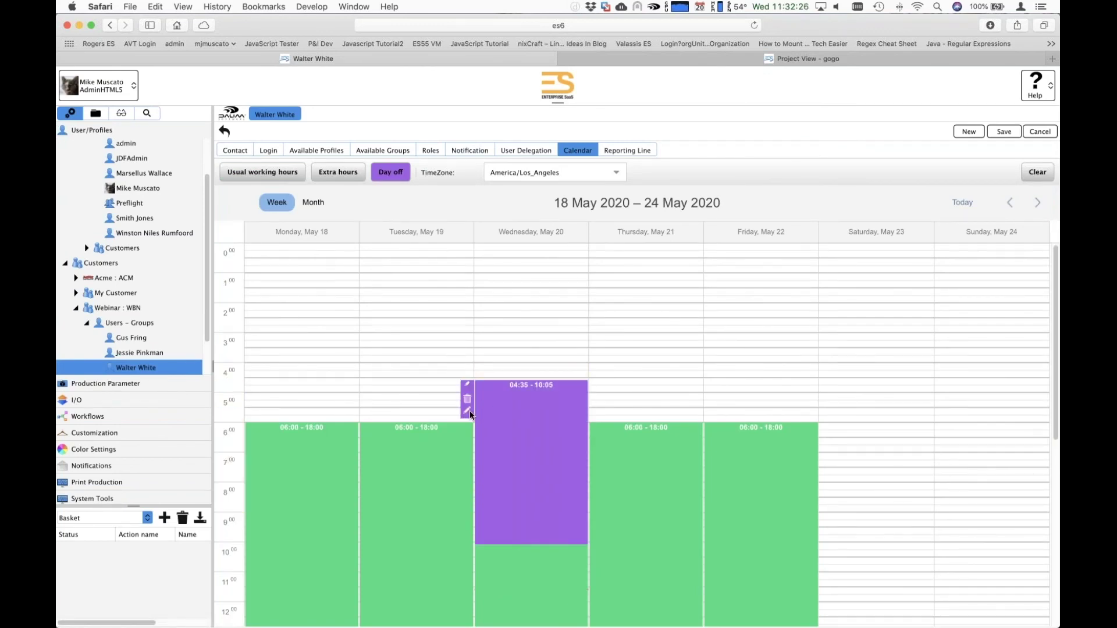
# Step: Make this user's May 20 day off last all day and enter a short title naming the first Webinar user
pyautogui.click(469, 414)
pyautogui.click(519, 319)
pyautogui.click(526, 303)
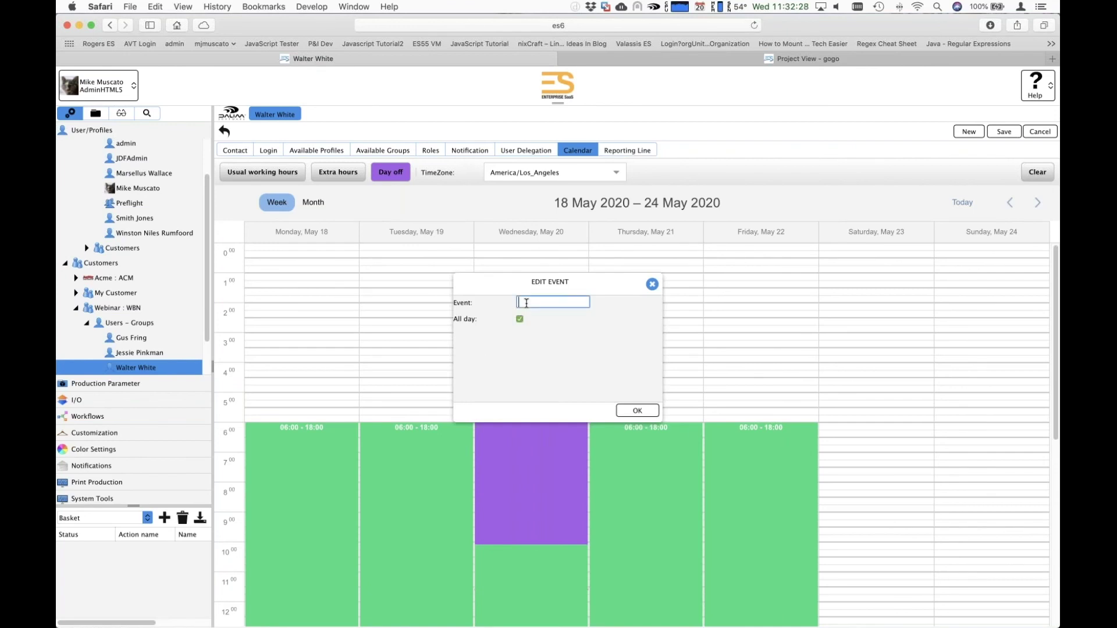
pyautogui.write('kill gus')
pyautogui.click(635, 412)
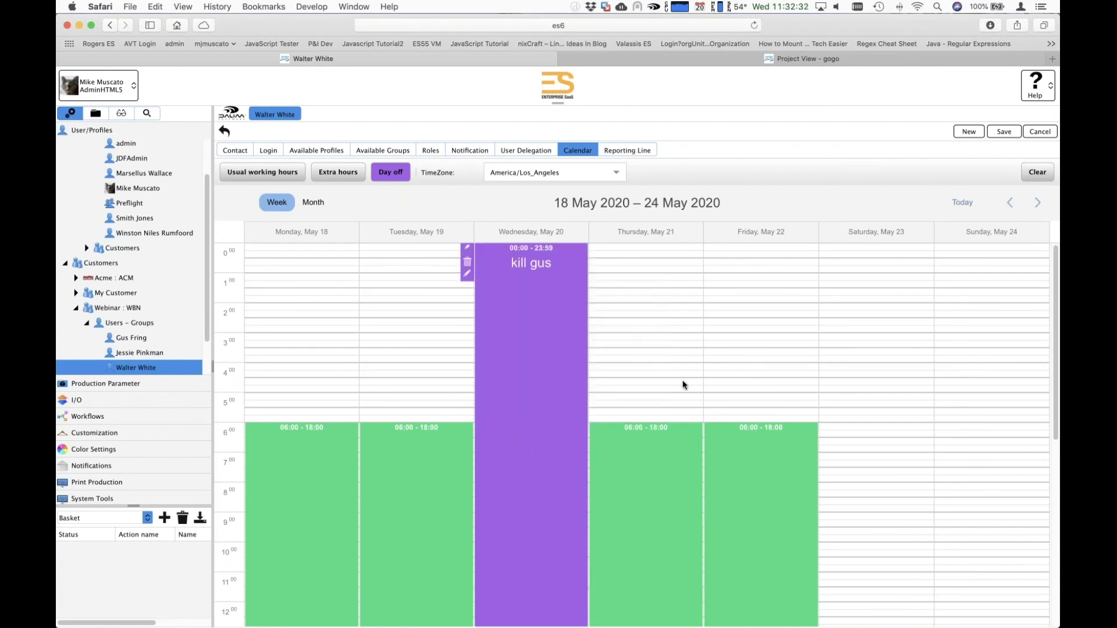
# Step: Check the user's default delegate in the User Delegation settings and save the calendar change
pyautogui.click(525, 150)
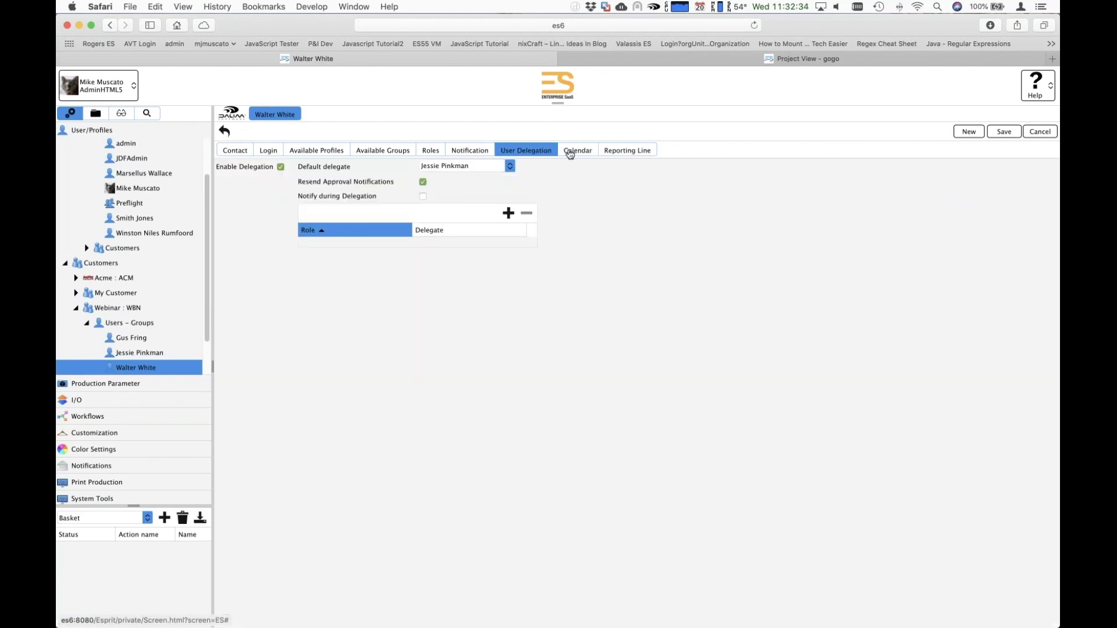
pyautogui.click(576, 152)
pyautogui.click(1005, 132)
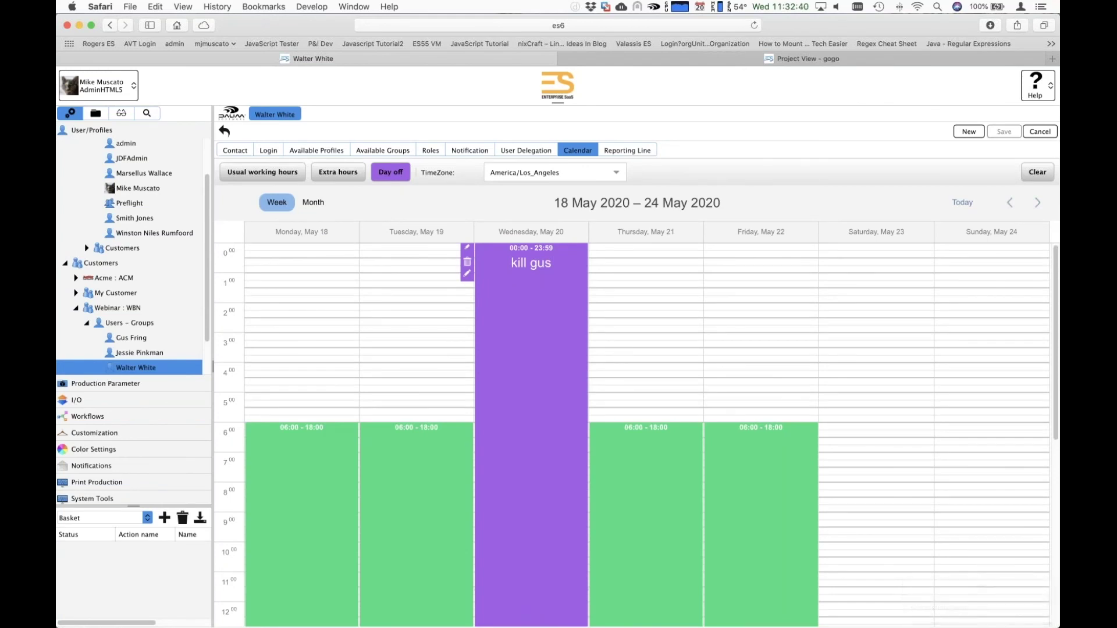
# Step: Return to the Delgate Tuesday documents and check the full list of approvers for IMG_3607.JPG
pyautogui.click(96, 115)
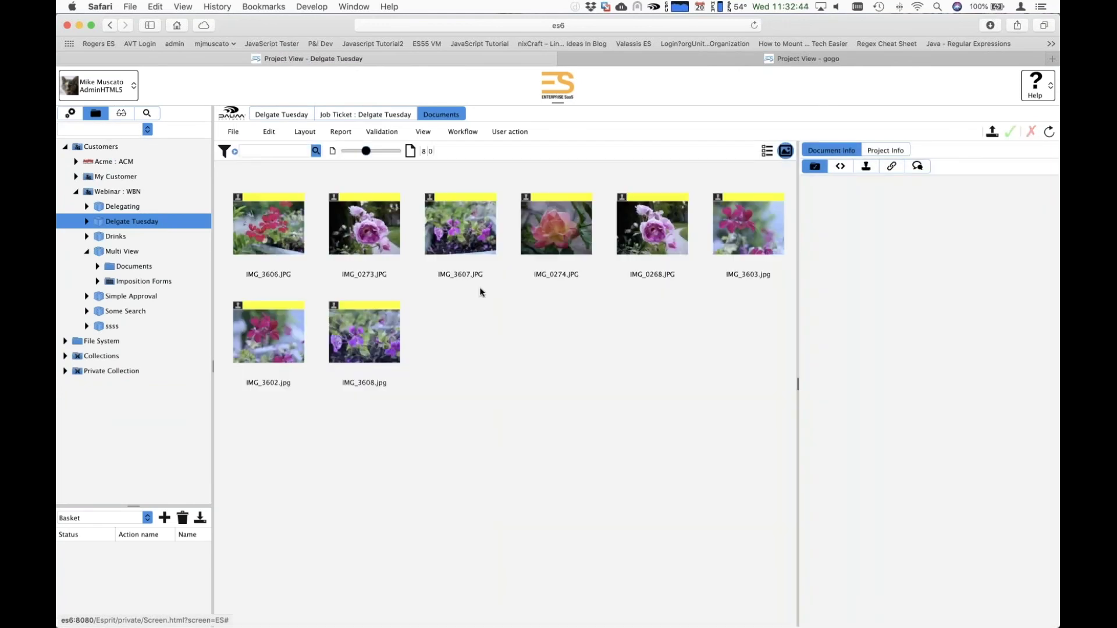
pyautogui.click(476, 225)
pyautogui.moveTo(796, 266); pyautogui.dragTo(688, 262)
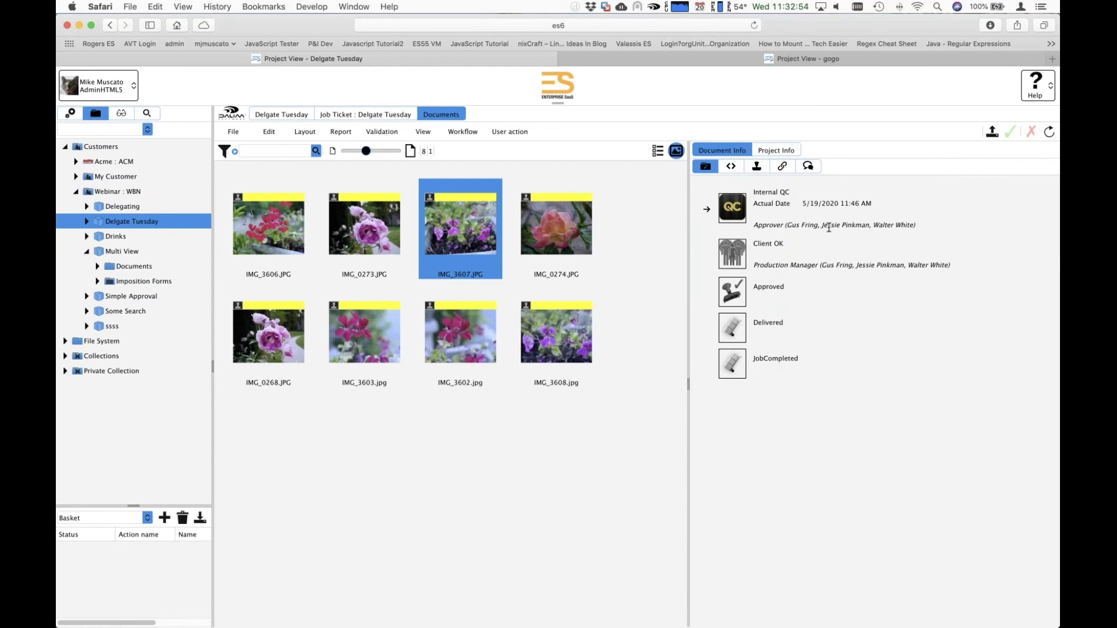
# Step: Examine the assigned users, roles and delegators in the Delgate Tuesday job ticket
pyautogui.click(386, 115)
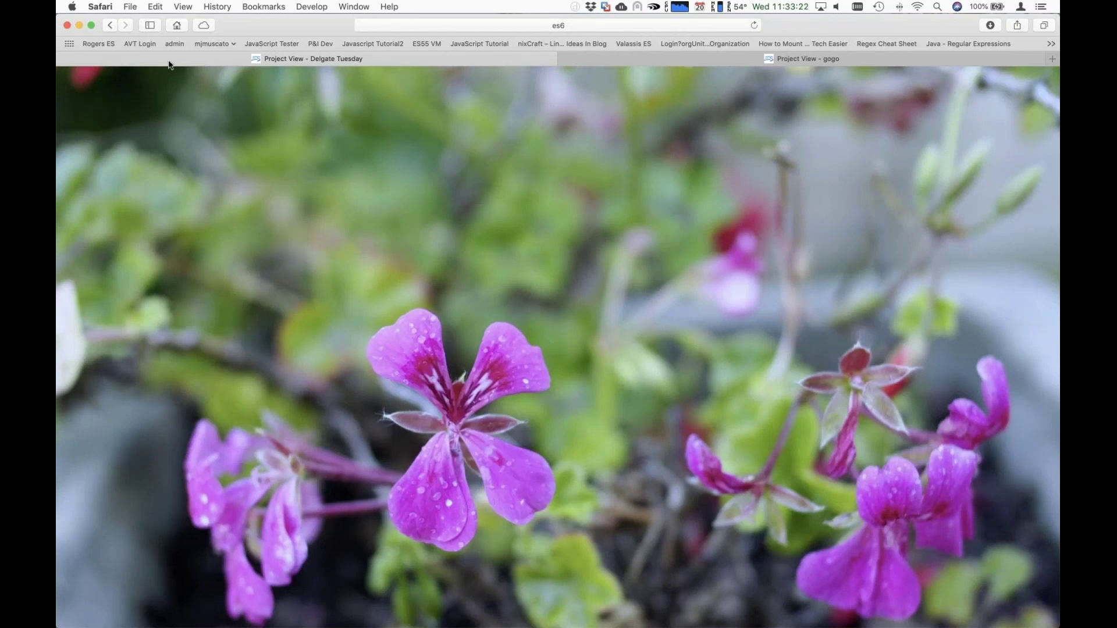
pyautogui.click(498, 215)
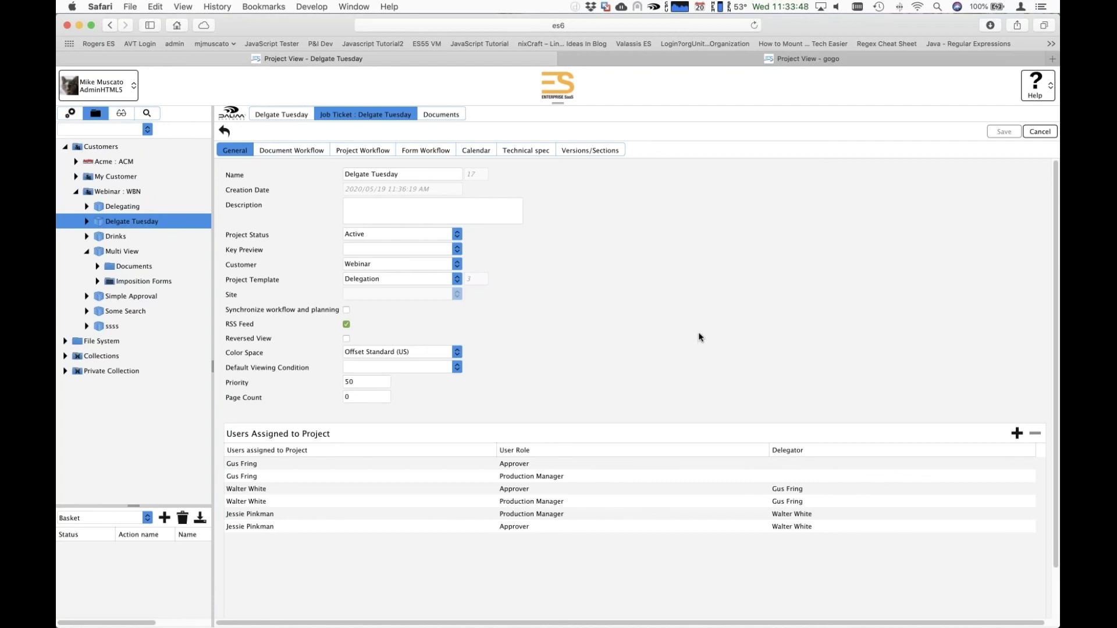
# Step: Open Notification Monitoring in the System Tools and view the subscriptions and the history of sent notifications
pyautogui.click(70, 114)
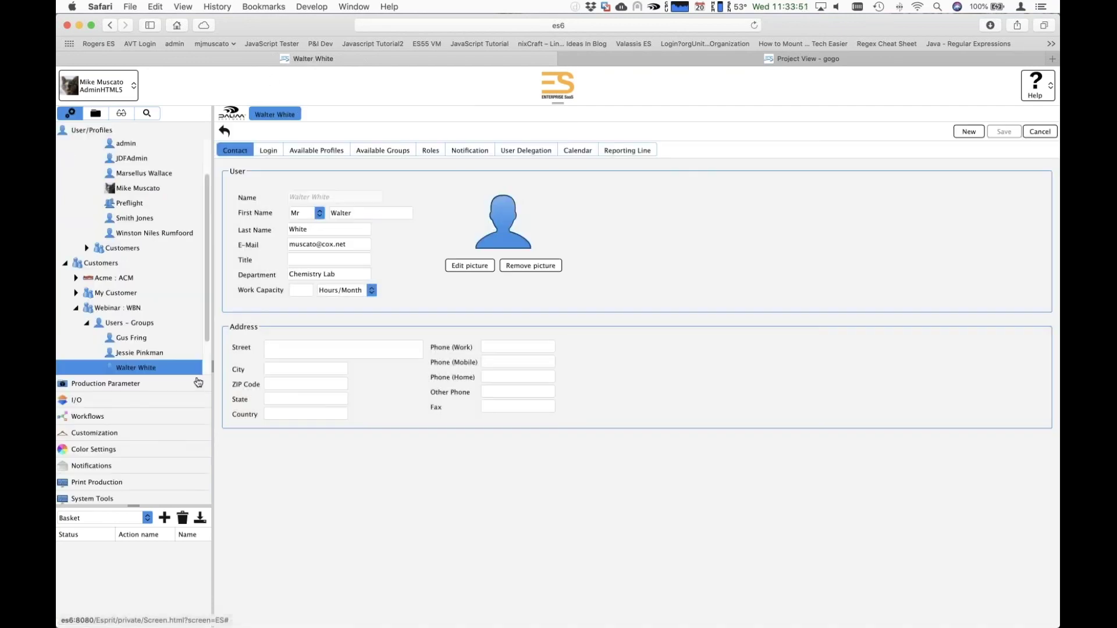
pyautogui.click(93, 499)
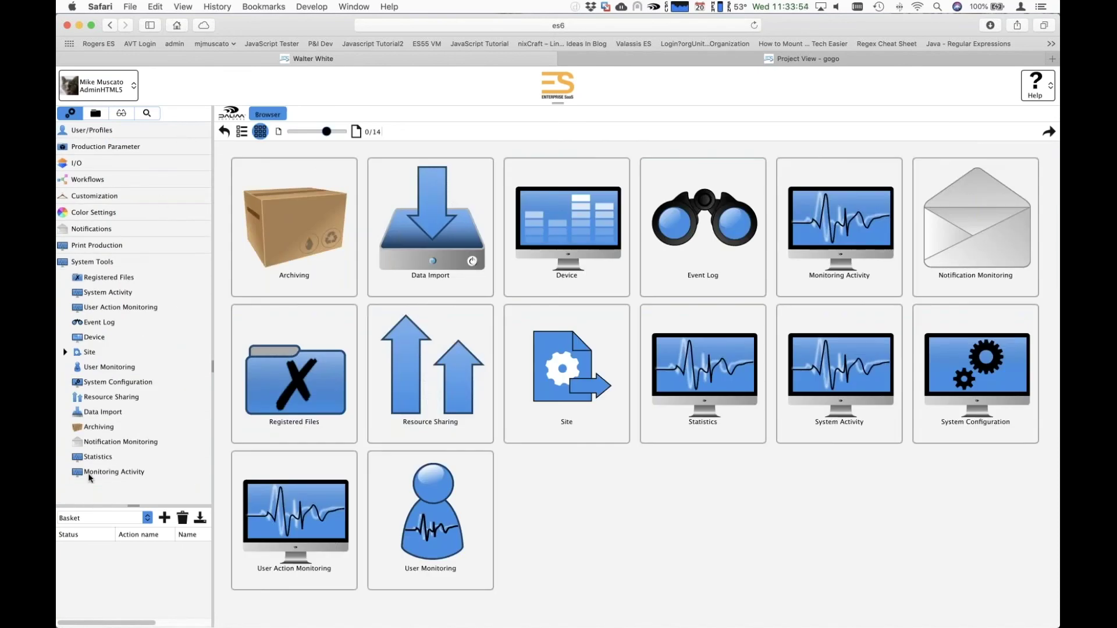
pyautogui.click(117, 442)
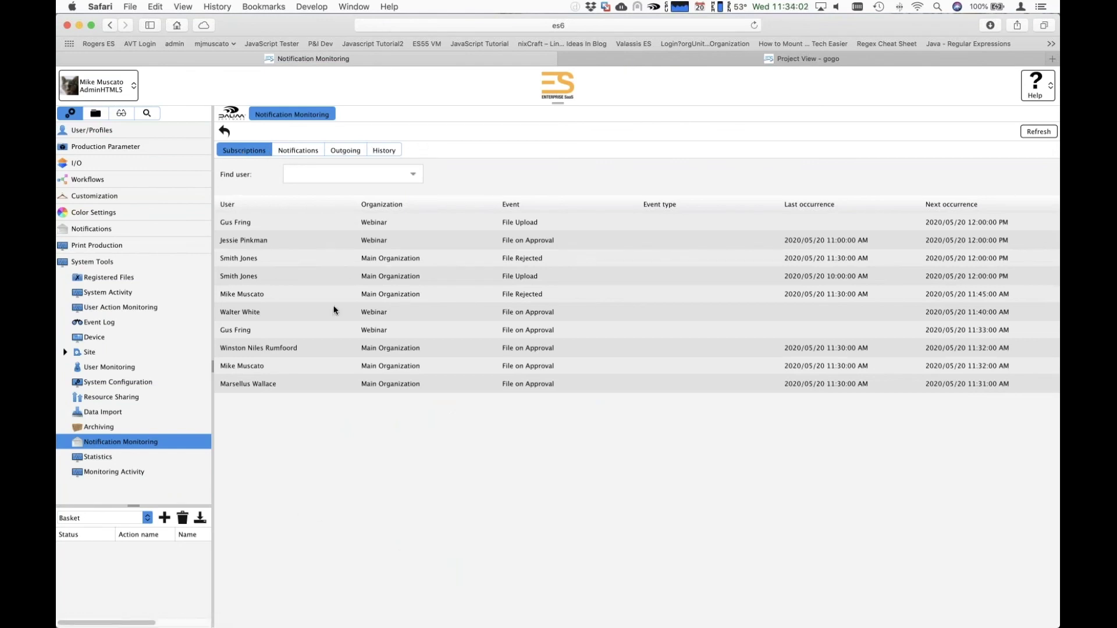
pyautogui.click(384, 151)
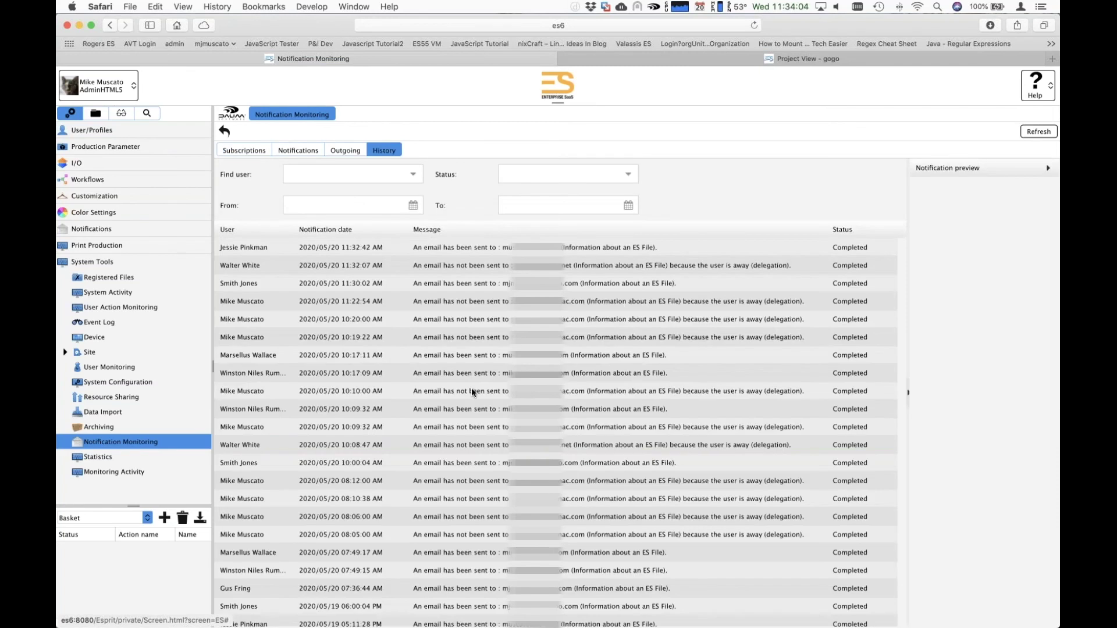
# Step: Preview several recent emails in the notification history, both sent ones and ones withheld because of delegation
pyautogui.click(253, 248)
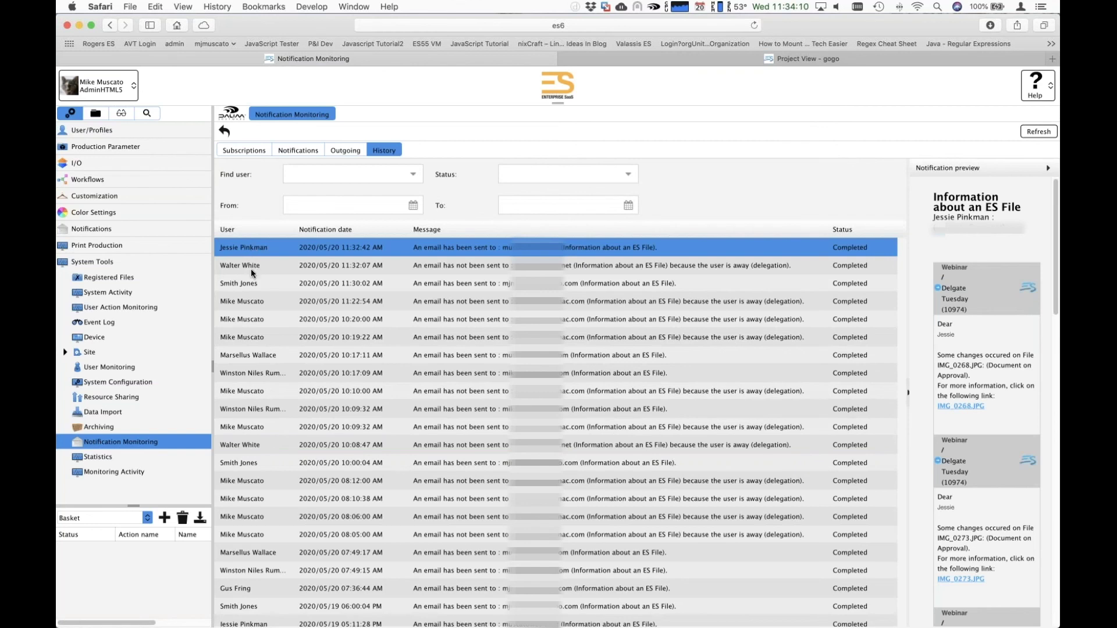
pyautogui.click(251, 270)
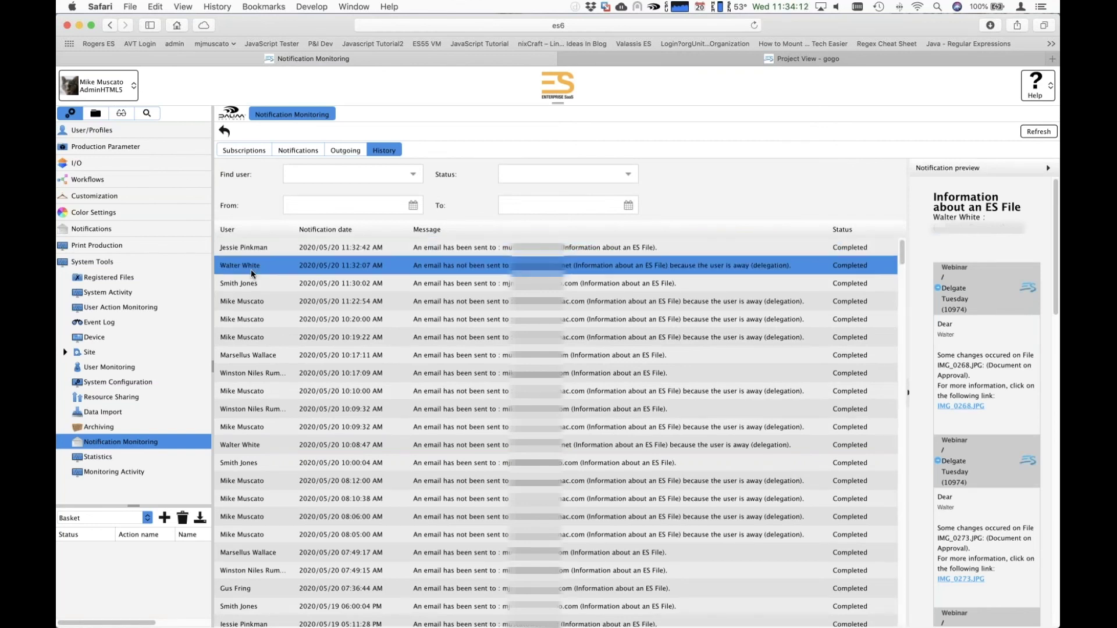
pyautogui.click(256, 373)
pyautogui.click(248, 355)
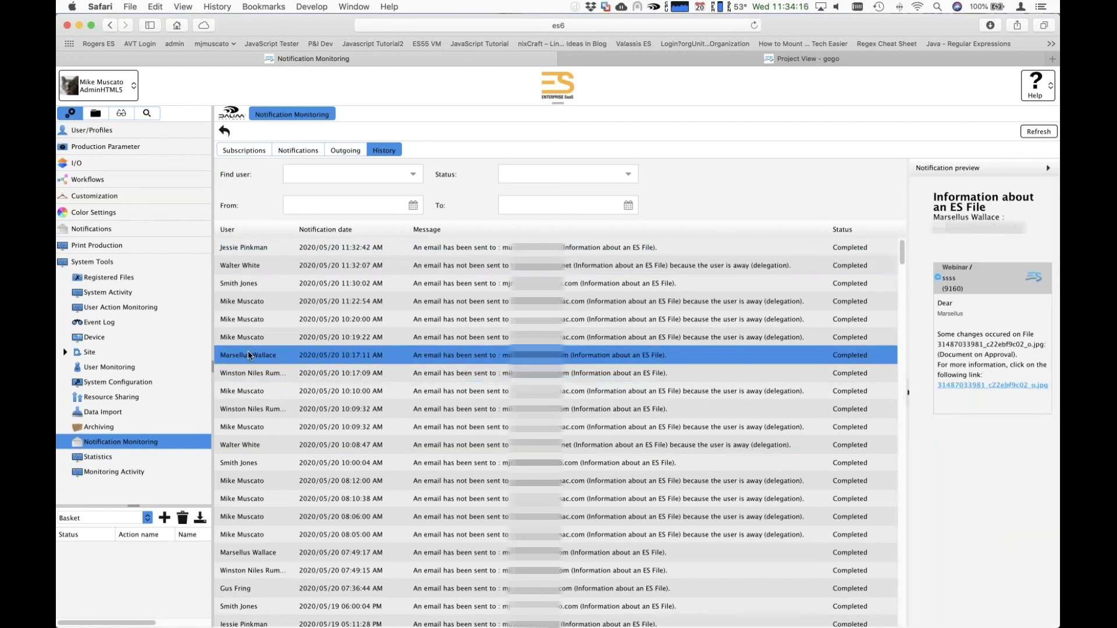
pyautogui.click(241, 392)
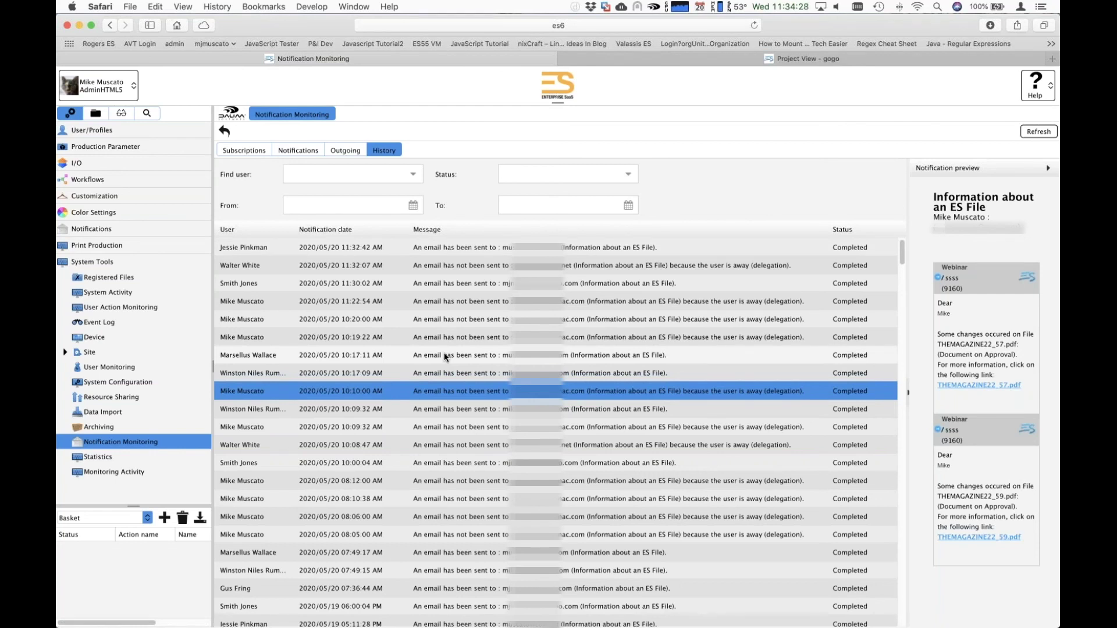
# Step: Compare the newest sent notification with the delegated one from 11:32:07 AM and read through the delegated email's preview
pyautogui.click(593, 249)
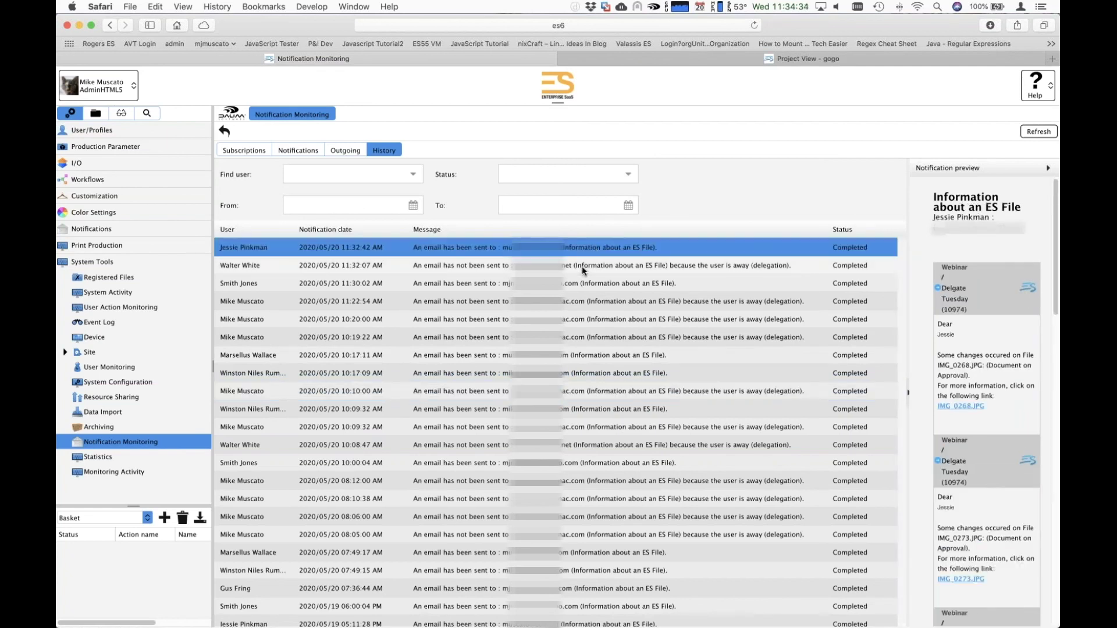
pyautogui.click(583, 266)
pyautogui.scroll(-3, 1058, 300)
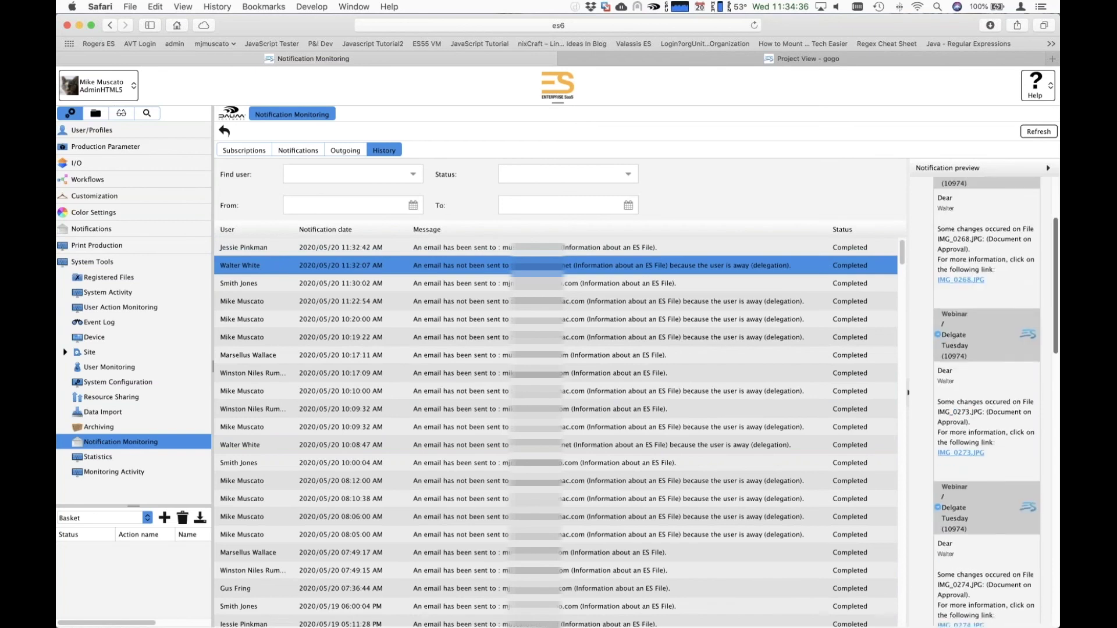
pyautogui.scroll(-3, 1057, 300)
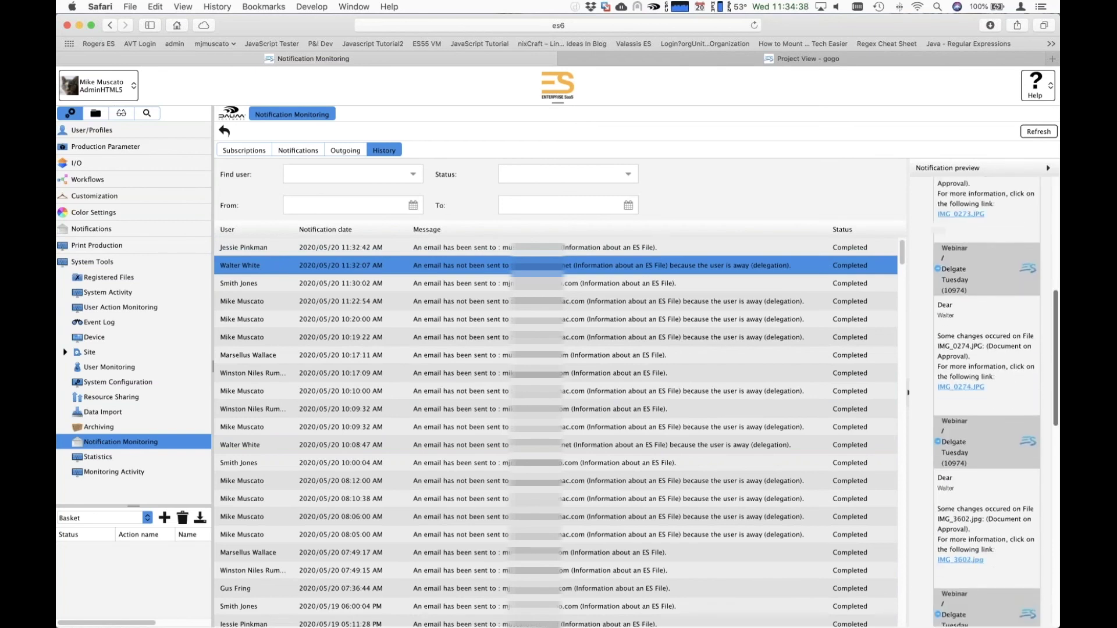
pyautogui.scroll(-2, 986, 349)
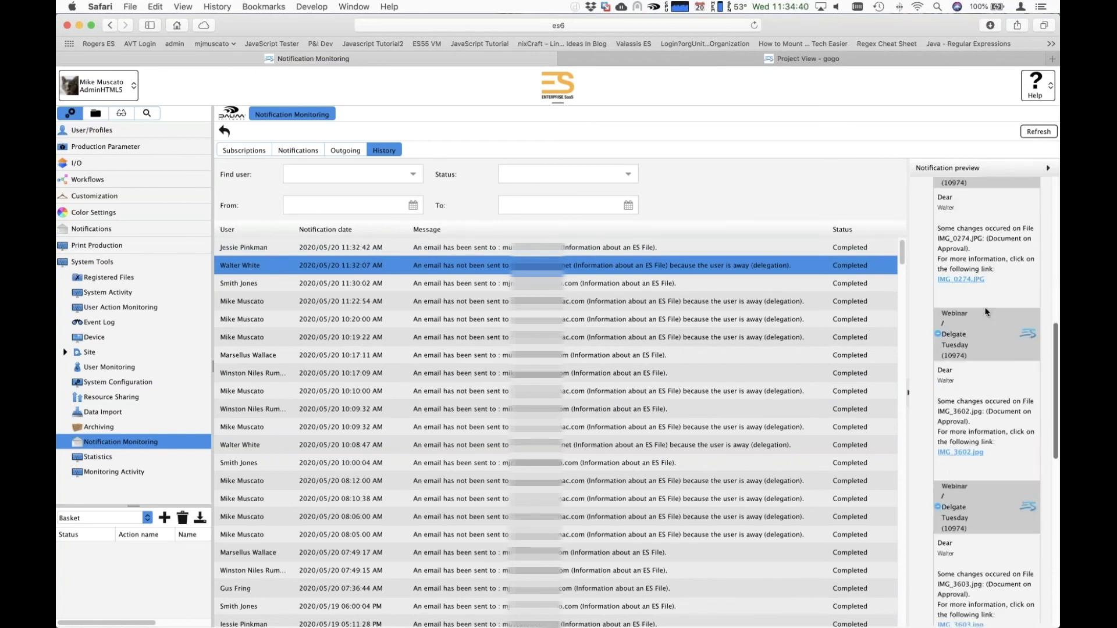
# Step: Check which older history entries from the evening of 2020/05/19 and the morning of 2020/05/20 still offer an email preview
pyautogui.scroll(-5, 599, 401)
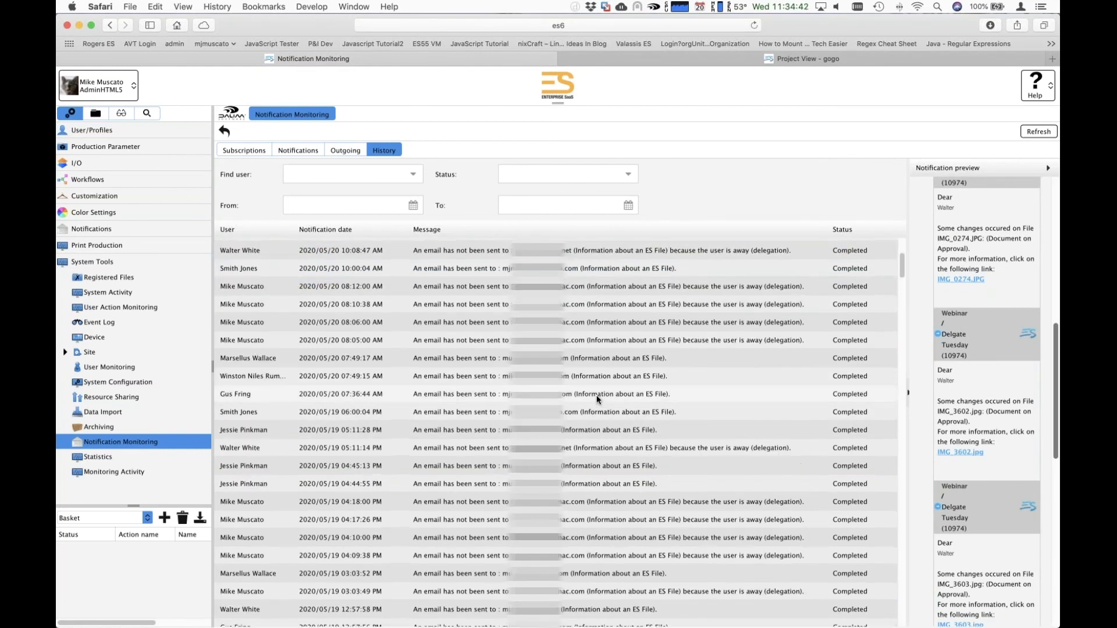
pyautogui.click(475, 414)
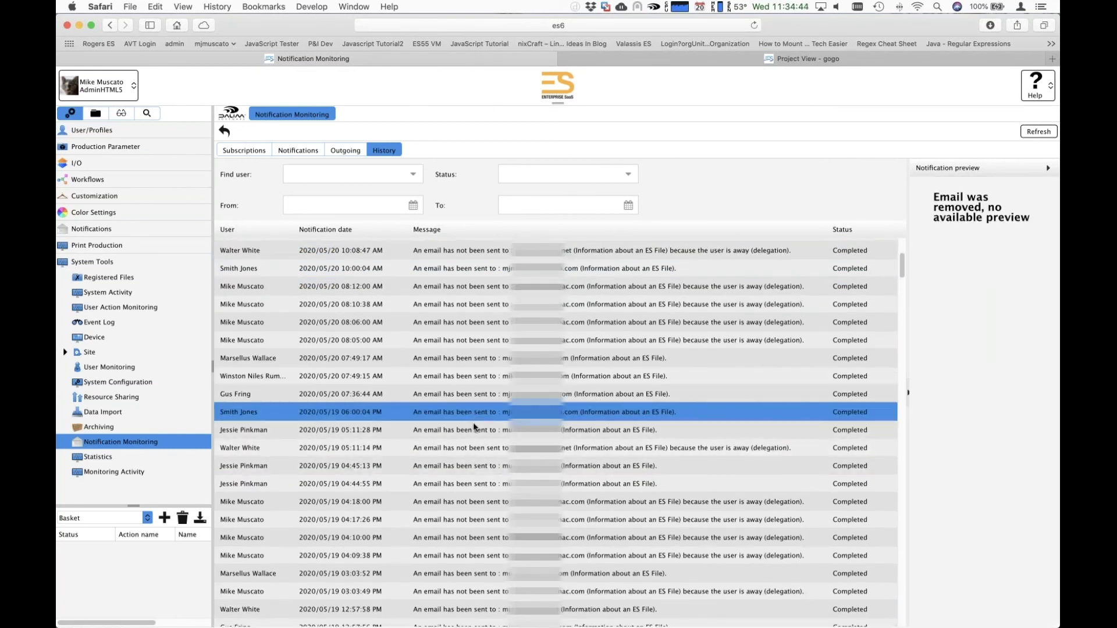
pyautogui.click(474, 432)
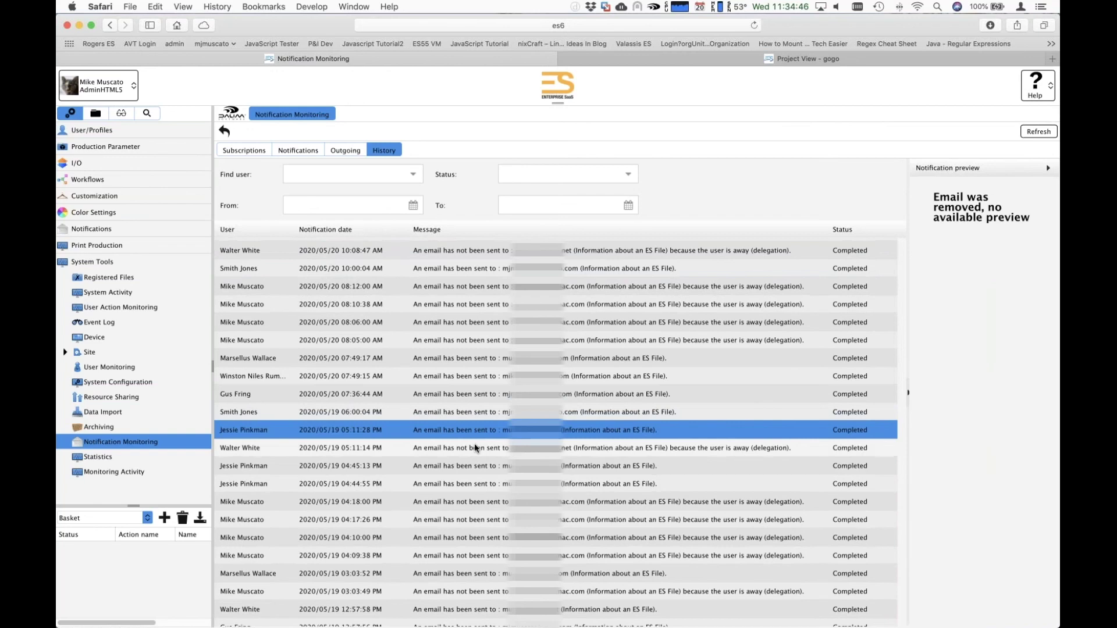
pyautogui.click(475, 448)
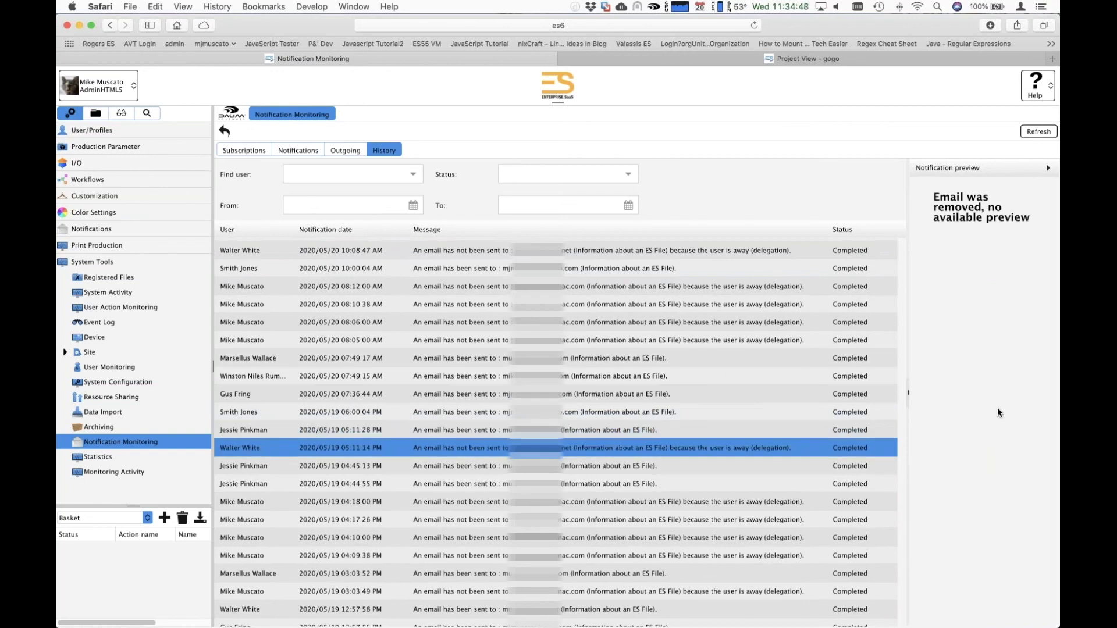
pyautogui.click(423, 416)
pyautogui.click(439, 396)
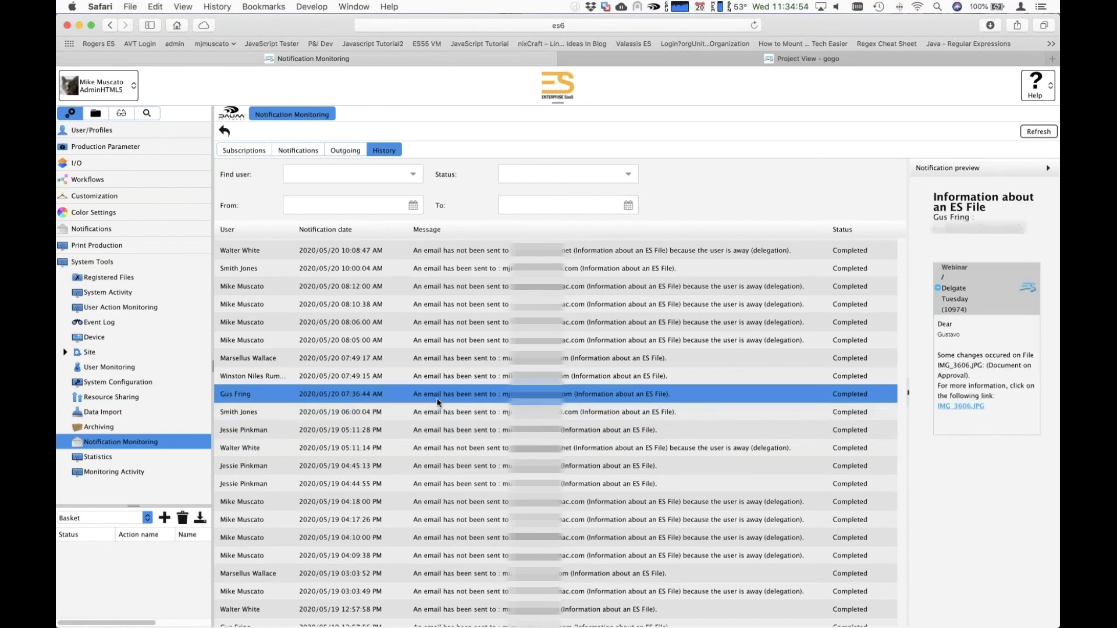
pyautogui.click(444, 414)
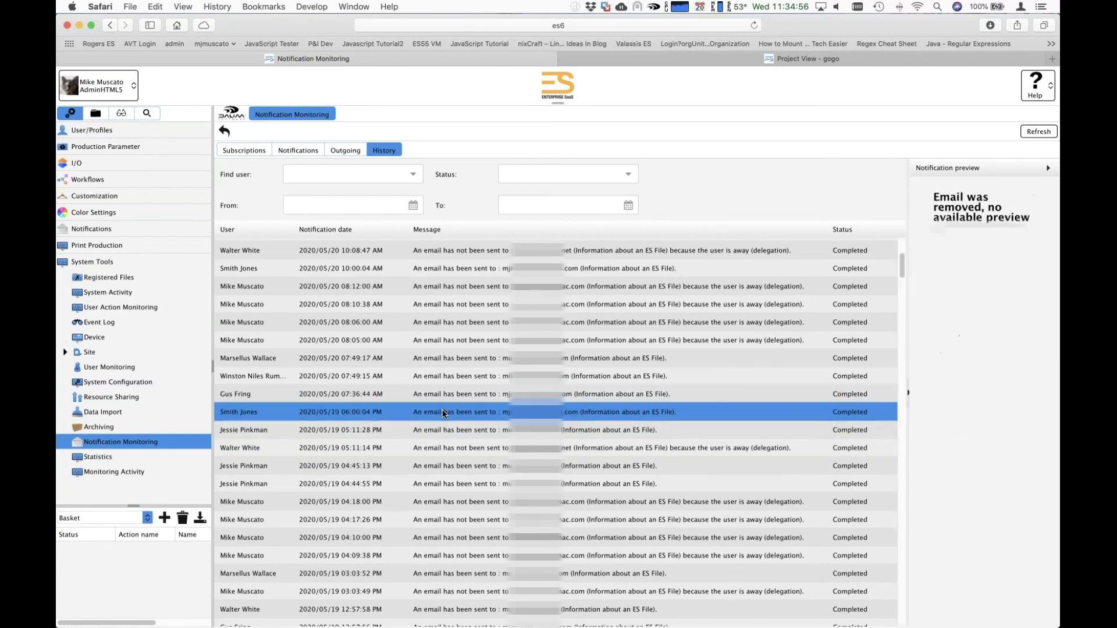
# Step: Preview the early-morning 2020/05/20 history entries and the late-morning entries from 2020/05/19
pyautogui.click(454, 377)
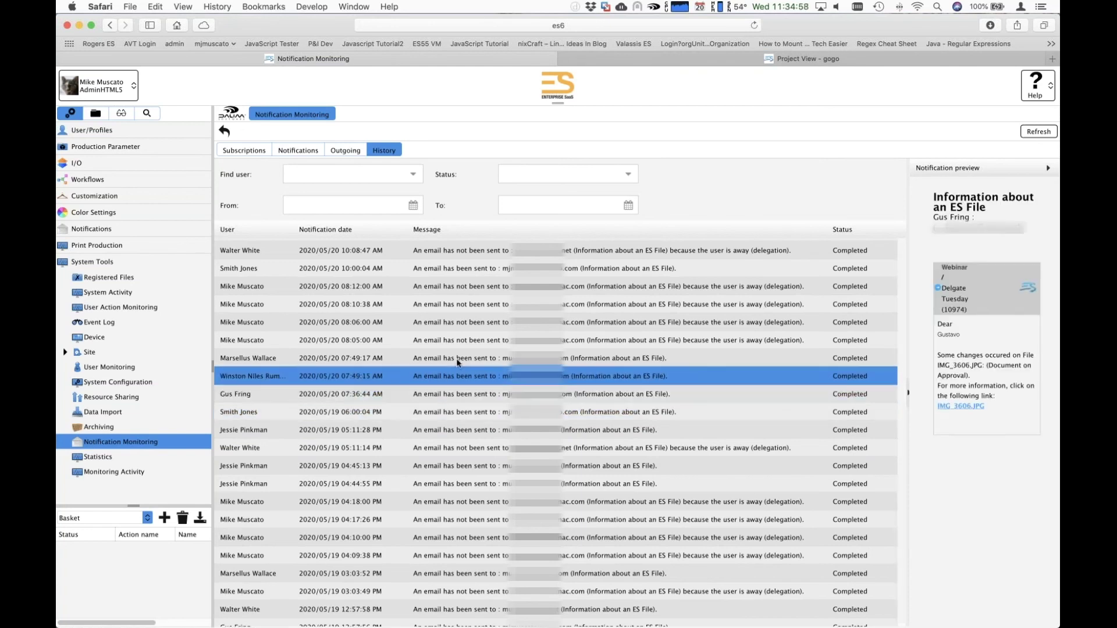
pyautogui.press('Up')
pyautogui.click(461, 324)
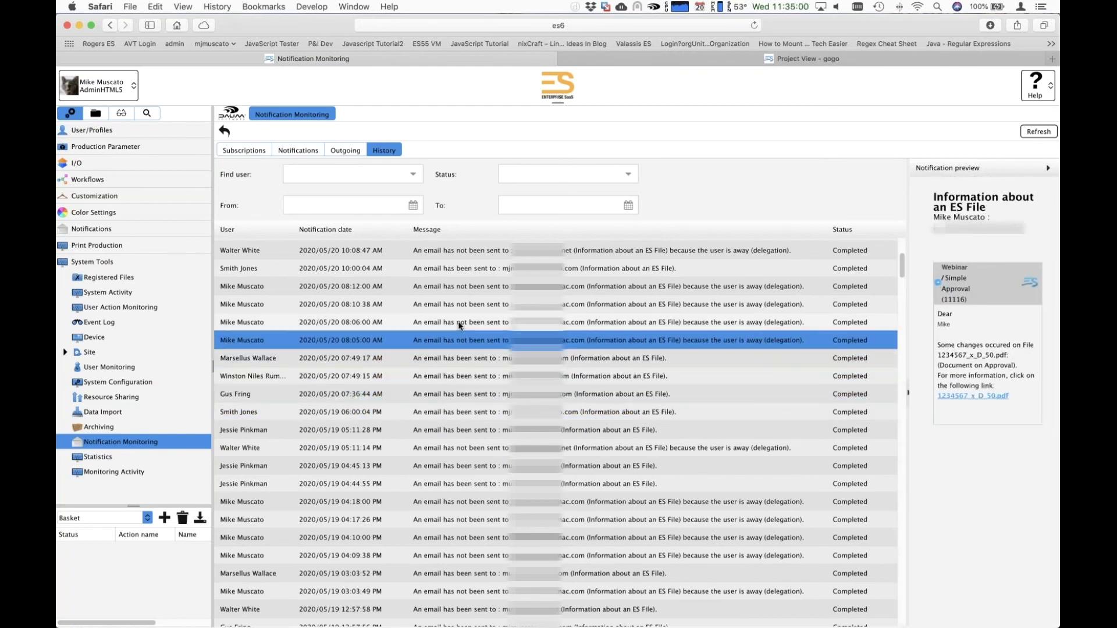
pyautogui.scroll(5, 984, 310)
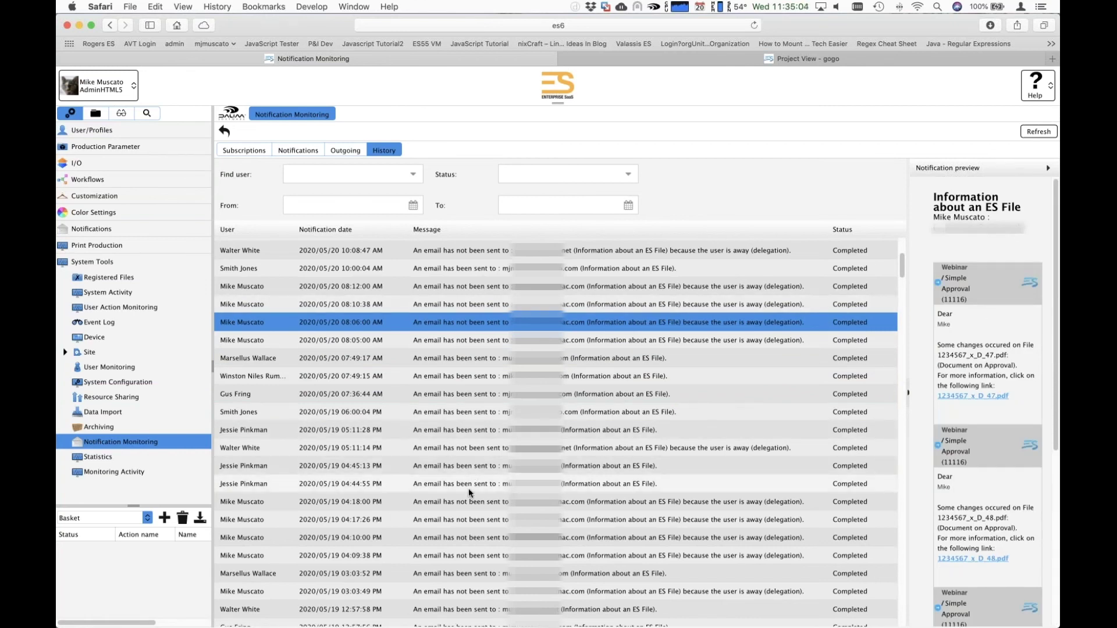
pyautogui.scroll(-5, 470, 494)
pyautogui.click(468, 537)
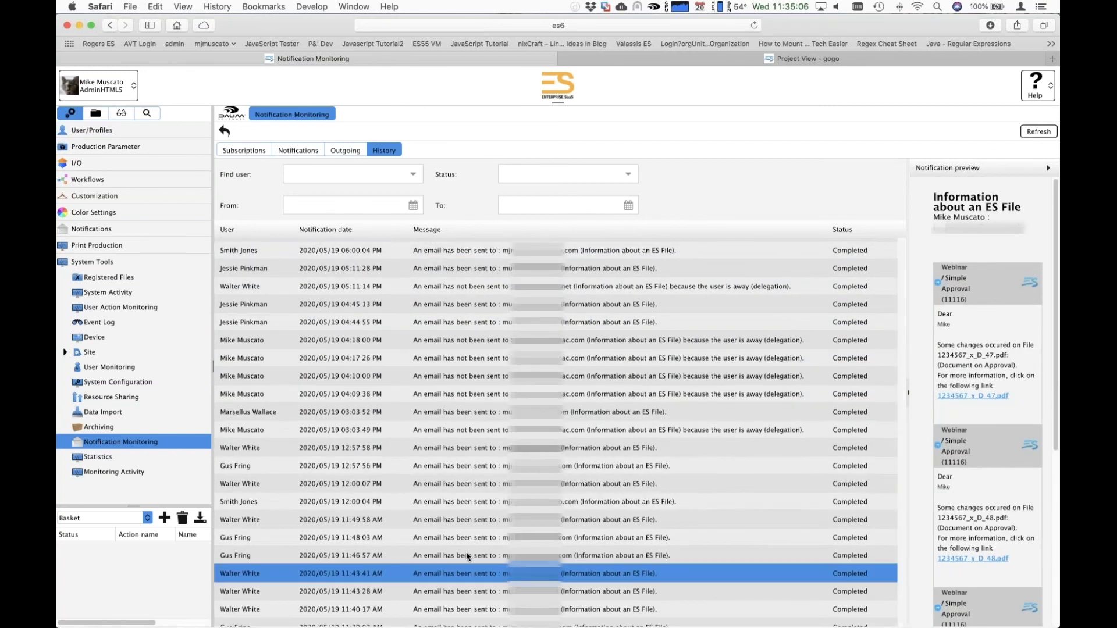
pyautogui.click(474, 524)
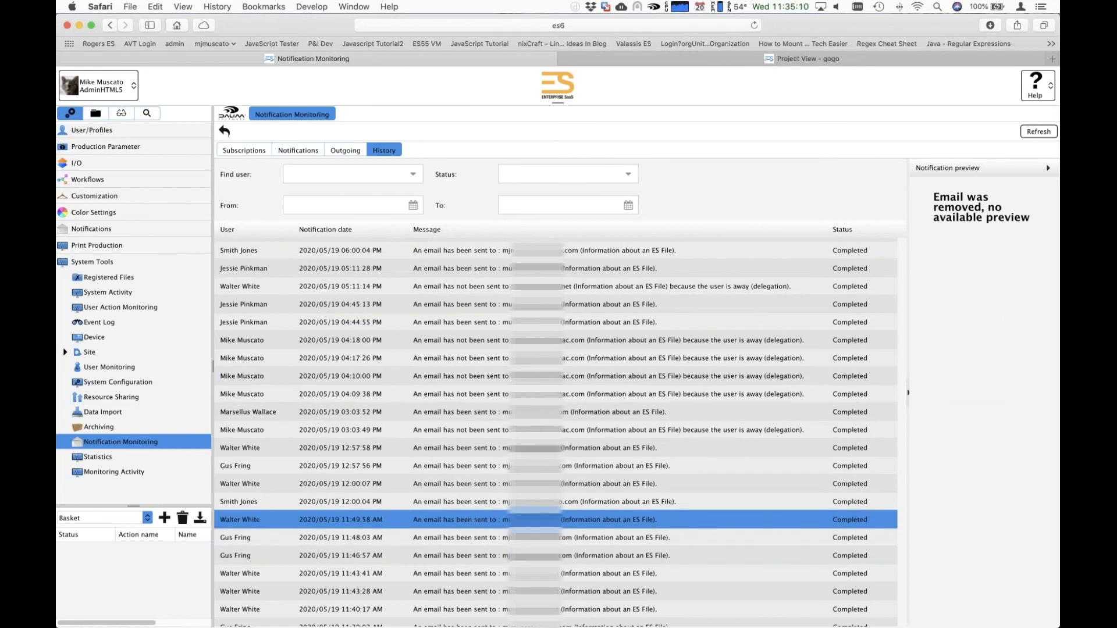
# Step: Filter the notification subscriptions by a Webinar user and examine the next occurrences of the File Upload and File on Approval events
pyautogui.click(253, 153)
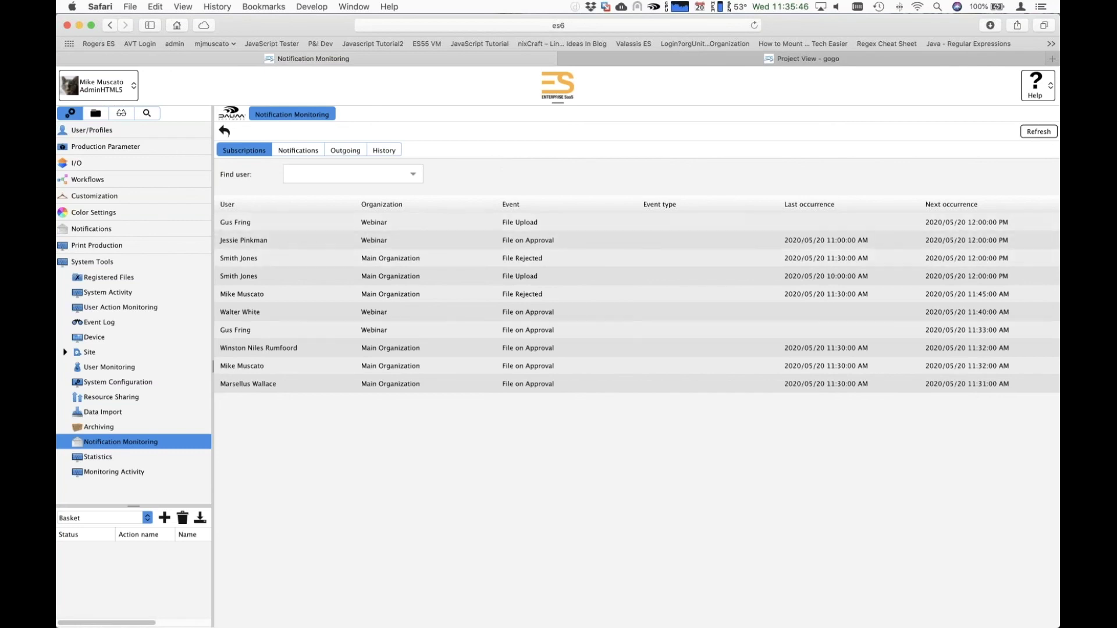
pyautogui.click(413, 178)
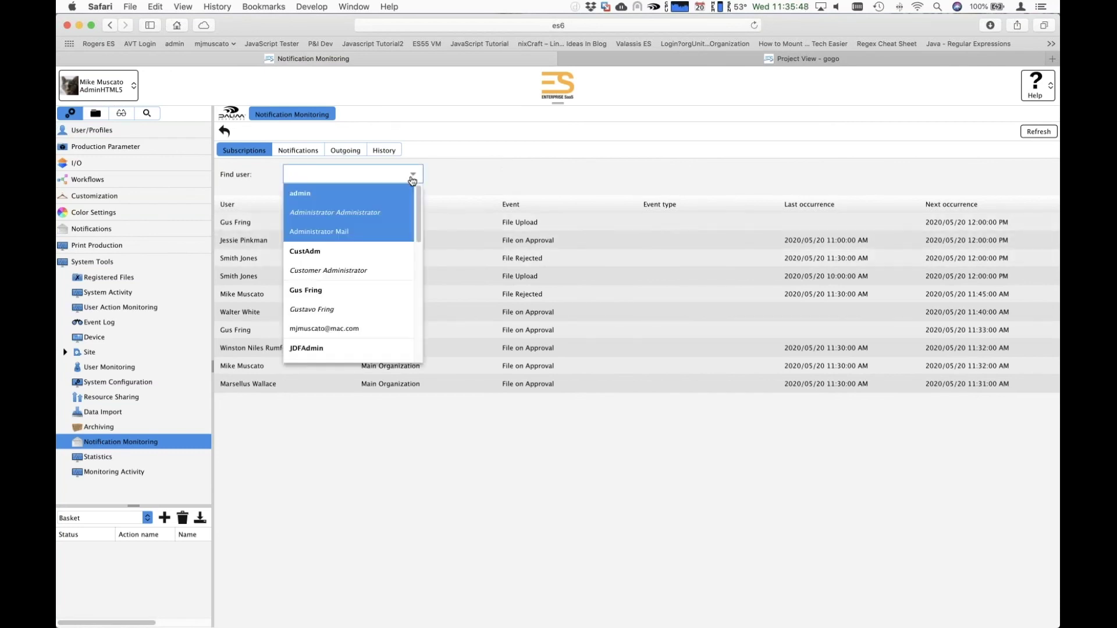
pyautogui.click(343, 314)
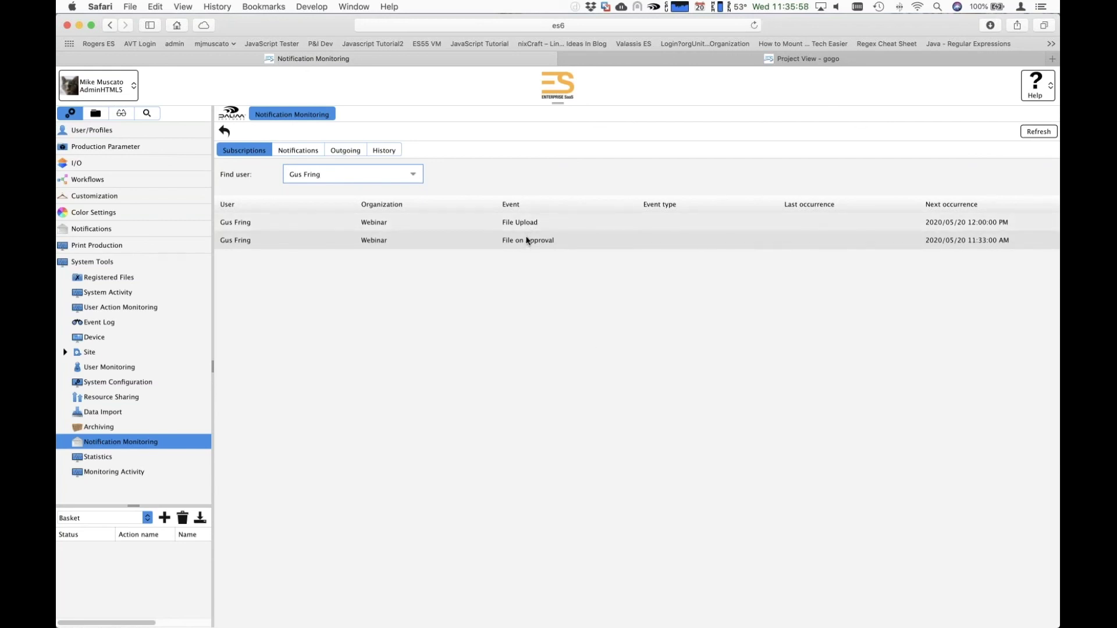
pyautogui.click(997, 242)
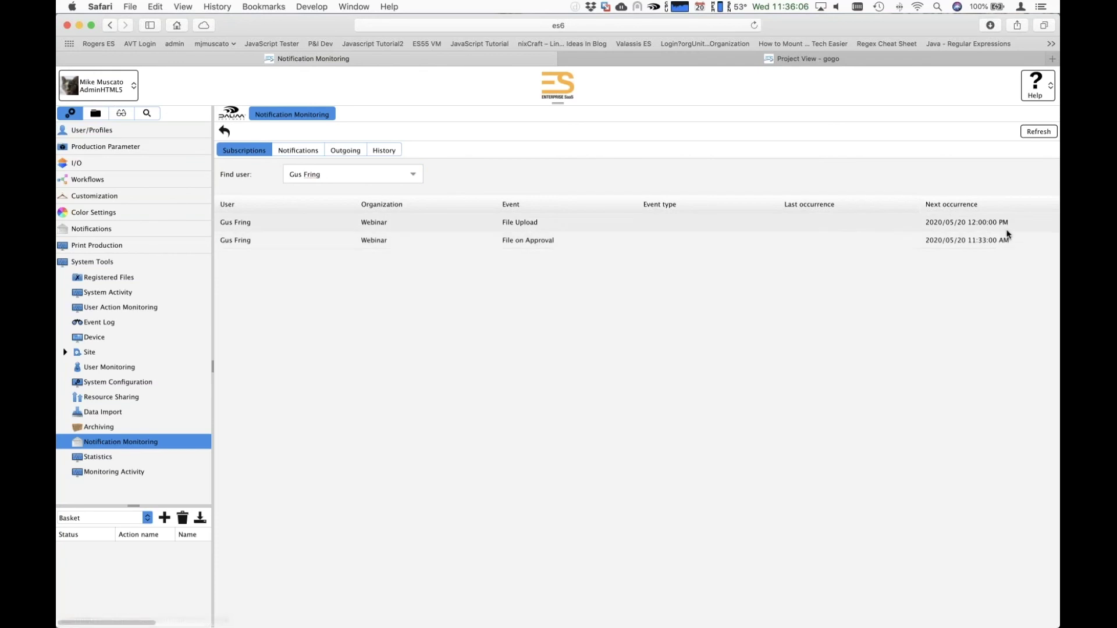
pyautogui.click(989, 224)
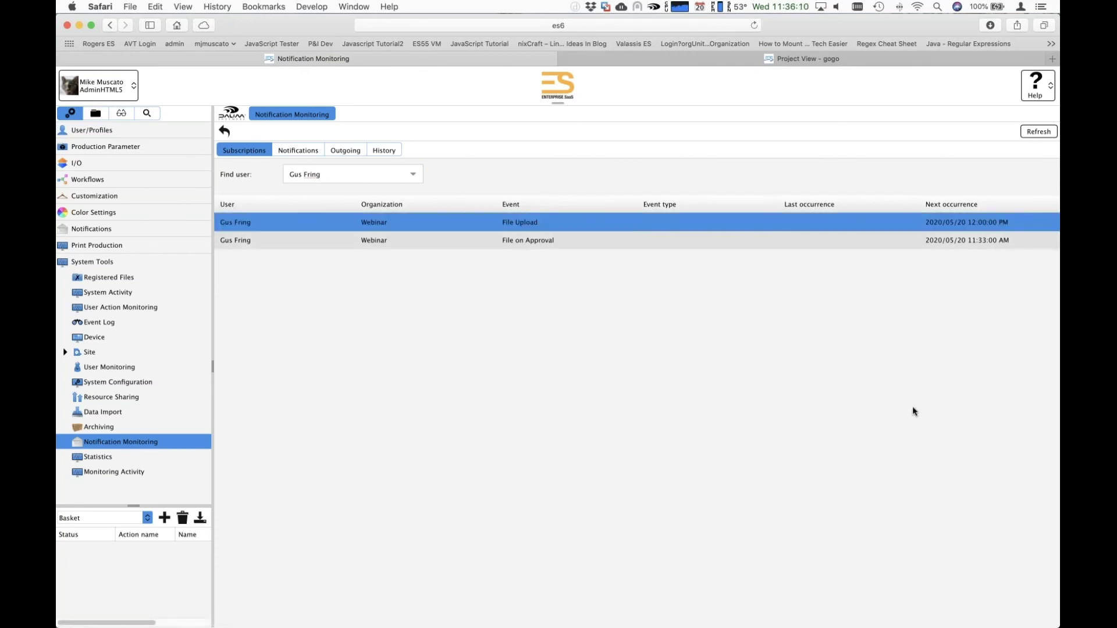
pyautogui.click(523, 242)
pyautogui.click(963, 223)
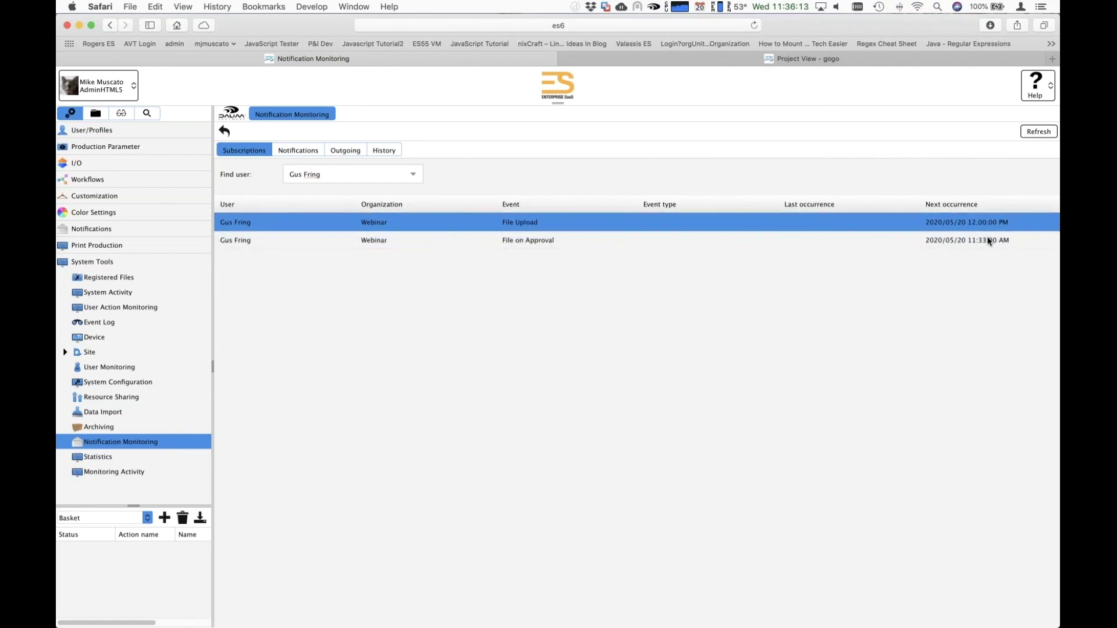
# Step: Examine the pending File Upload notification's next occurrence and compare the pending notifications with the subscriptions
pyautogui.click(304, 152)
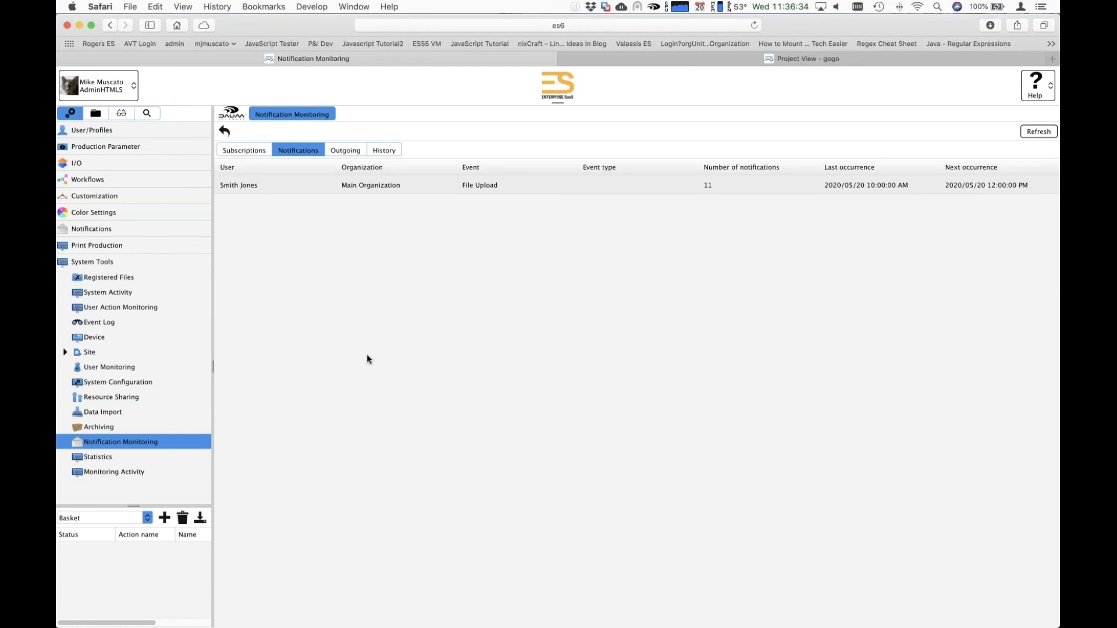
pyautogui.click(1008, 190)
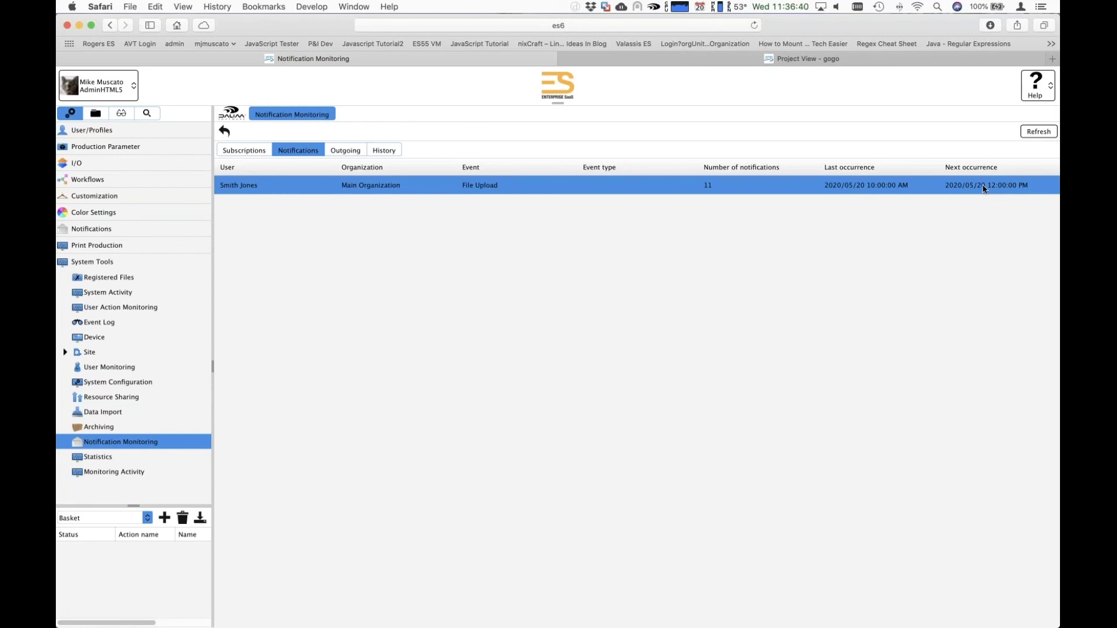
pyautogui.click(242, 152)
pyautogui.click(283, 153)
# Step: Upload NY999988_022.pdf from the Mag22Singles folder to the Delgate Tuesday documents
pyautogui.click(94, 114)
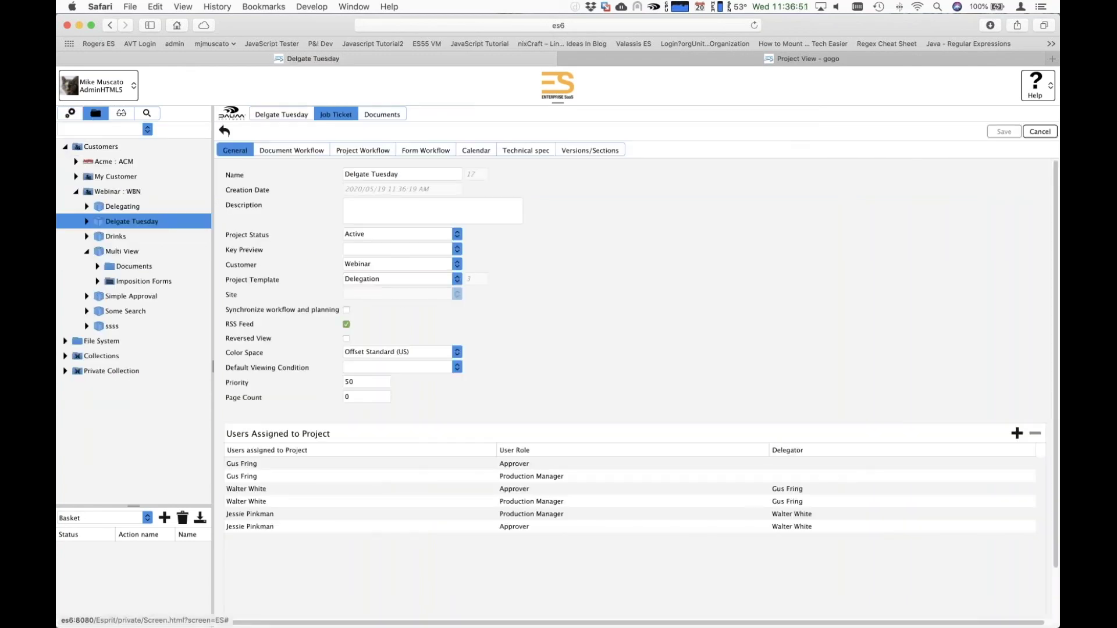
pyautogui.click(383, 114)
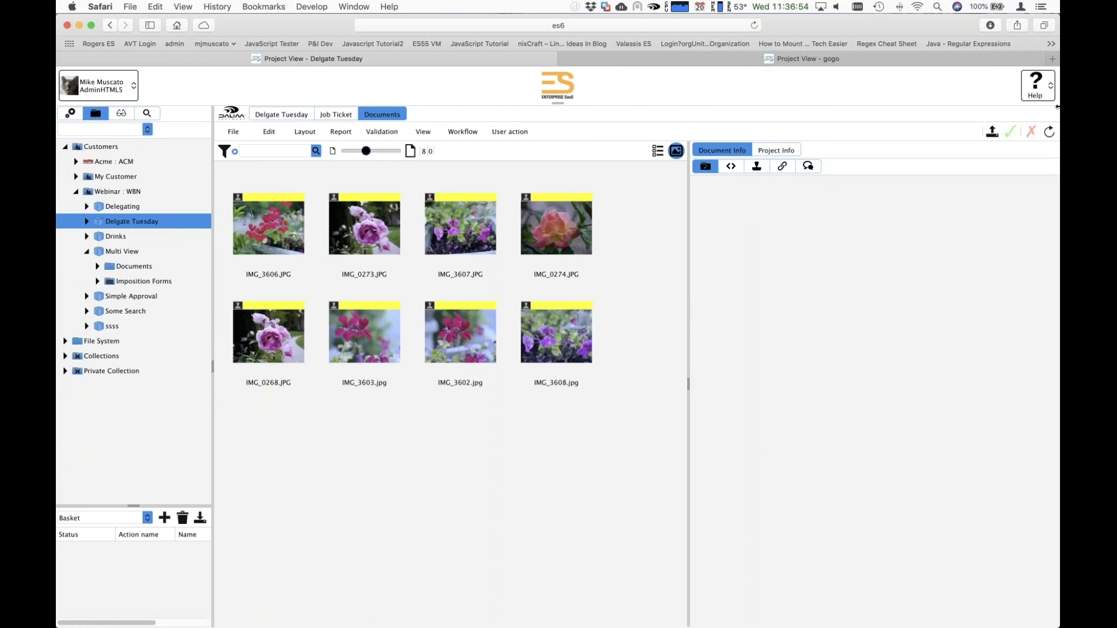
pyautogui.click(992, 131)
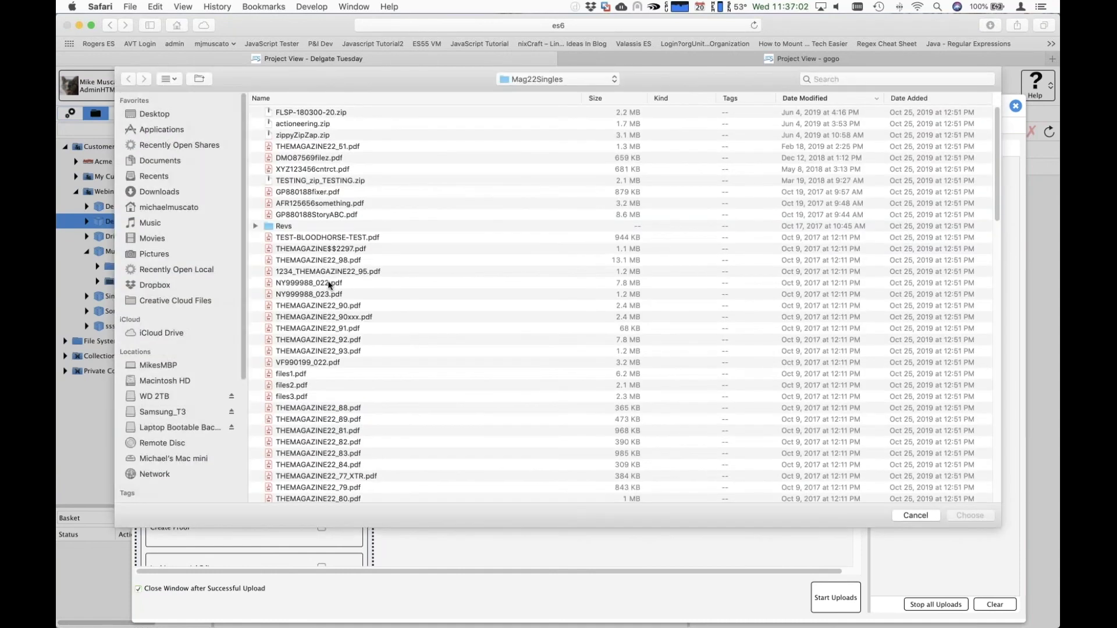
pyautogui.click(331, 284)
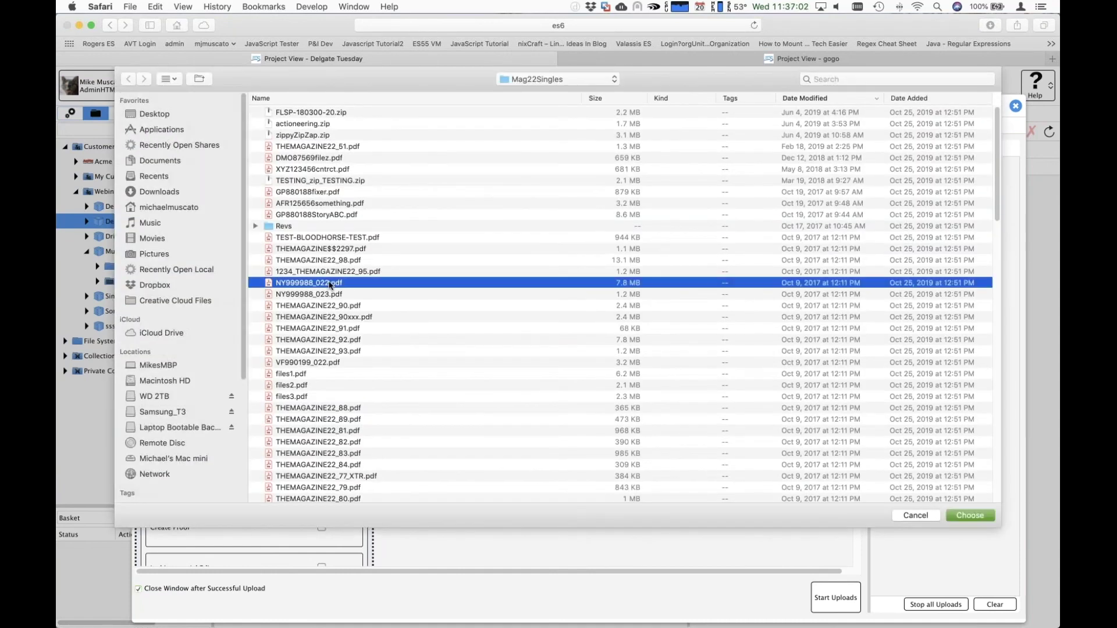
pyautogui.click(970, 515)
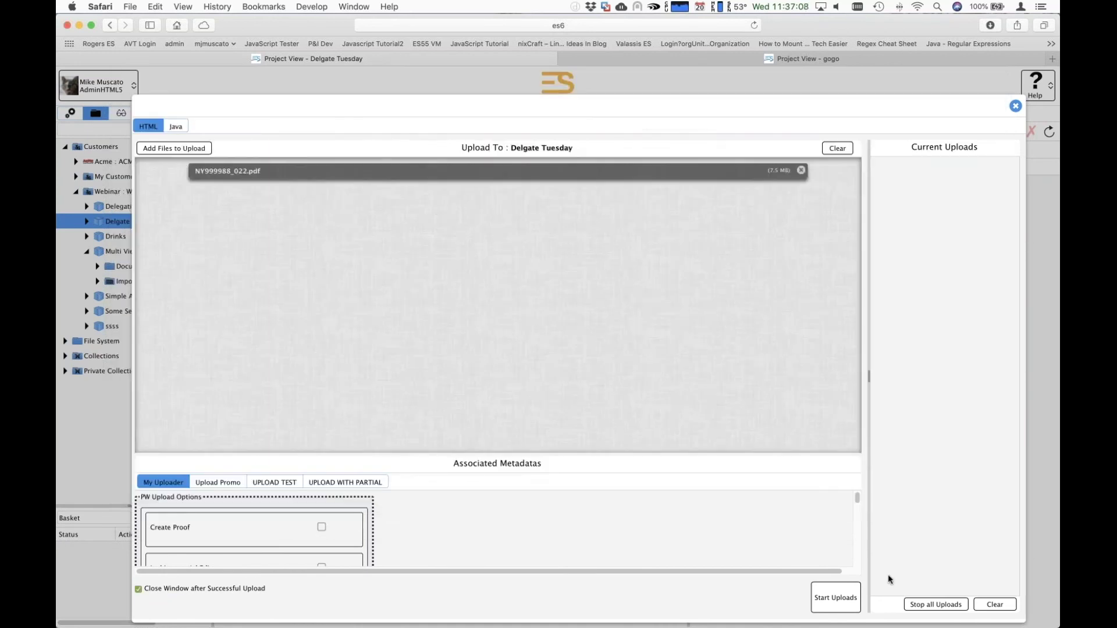
pyautogui.click(822, 605)
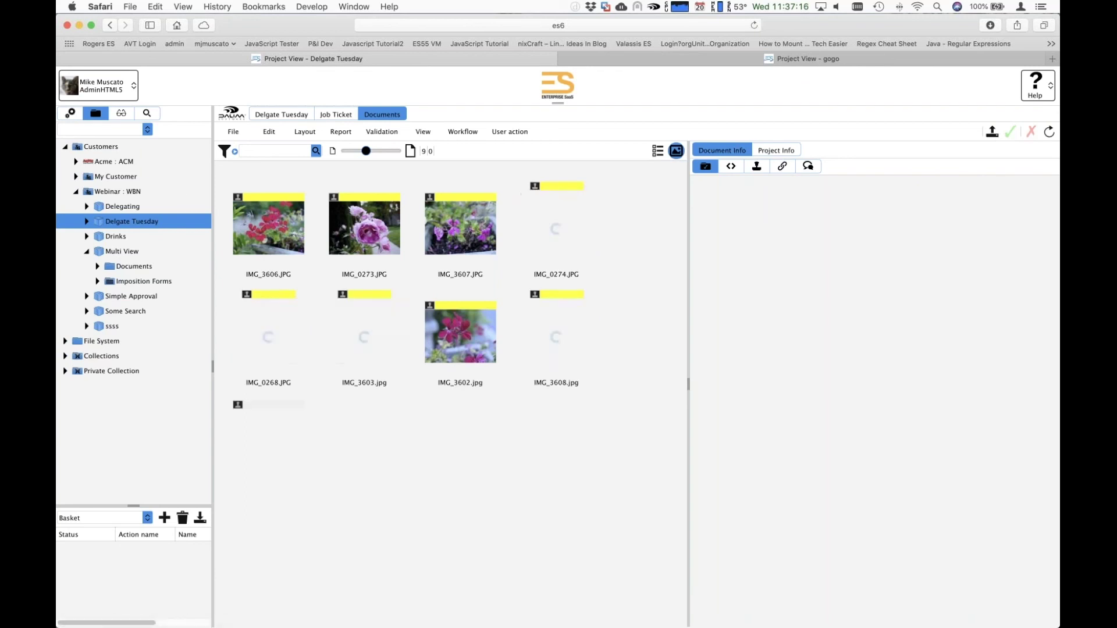
# Step: Return to Notification Monitoring and check the pending notifications for the new file upload
pyautogui.click(70, 114)
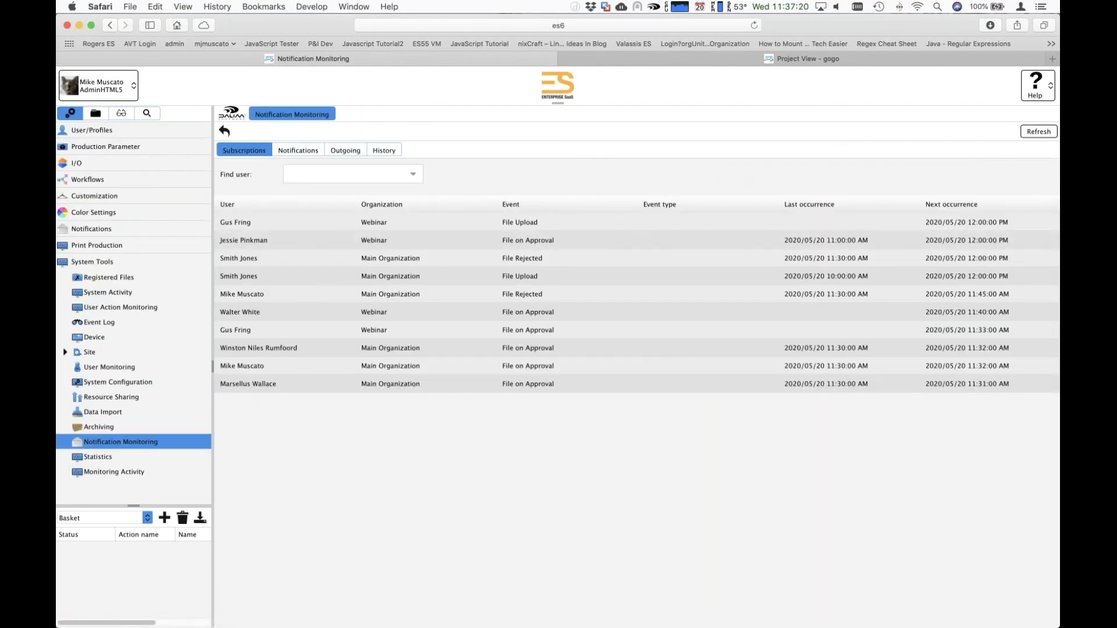
pyautogui.click(297, 150)
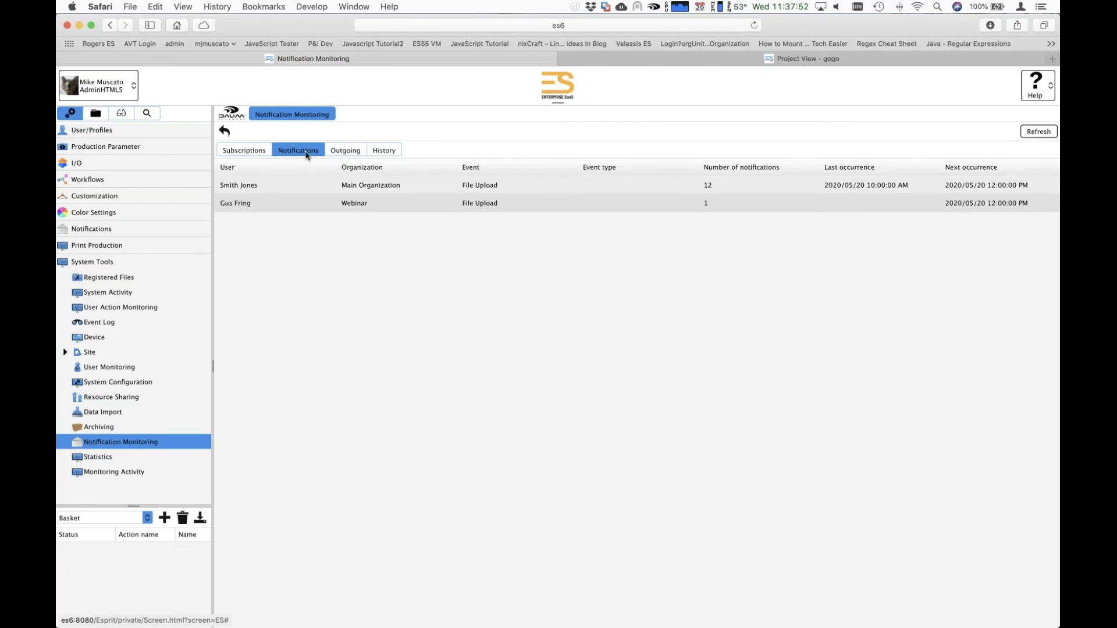
# Step: Check the outgoing emails and the notification history, and return to the list of notification subscriptions
pyautogui.click(357, 154)
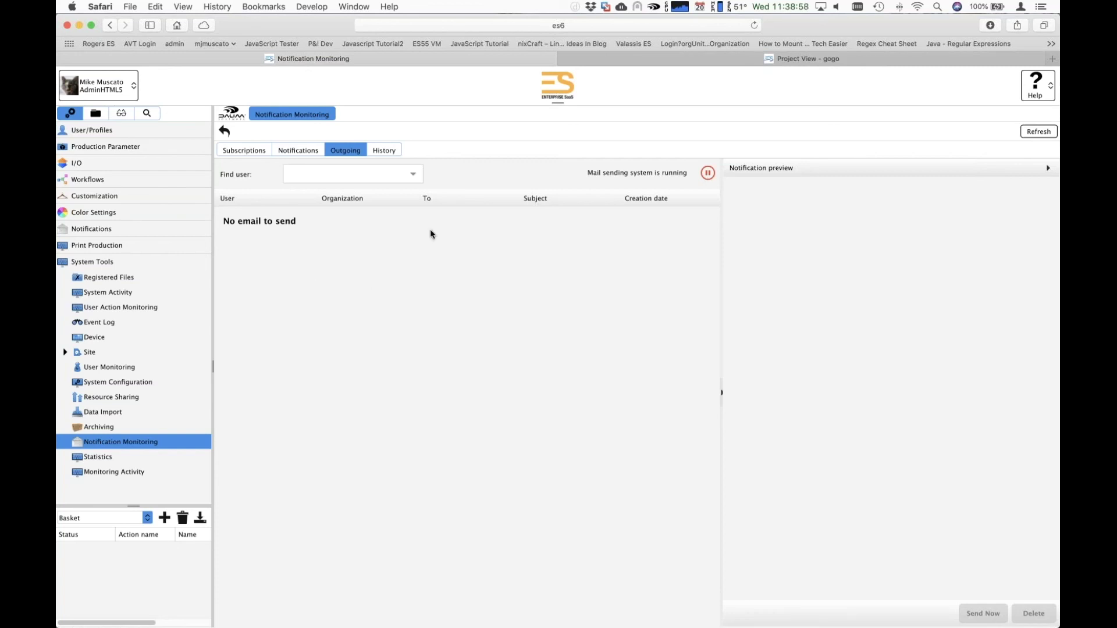
pyautogui.click(387, 152)
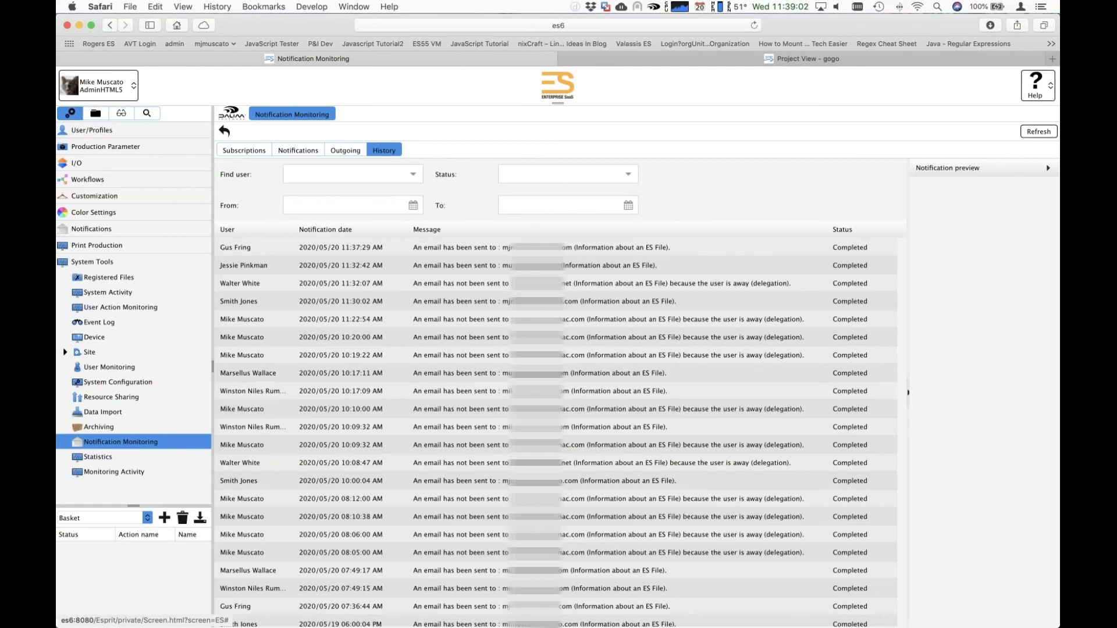
pyautogui.click(244, 150)
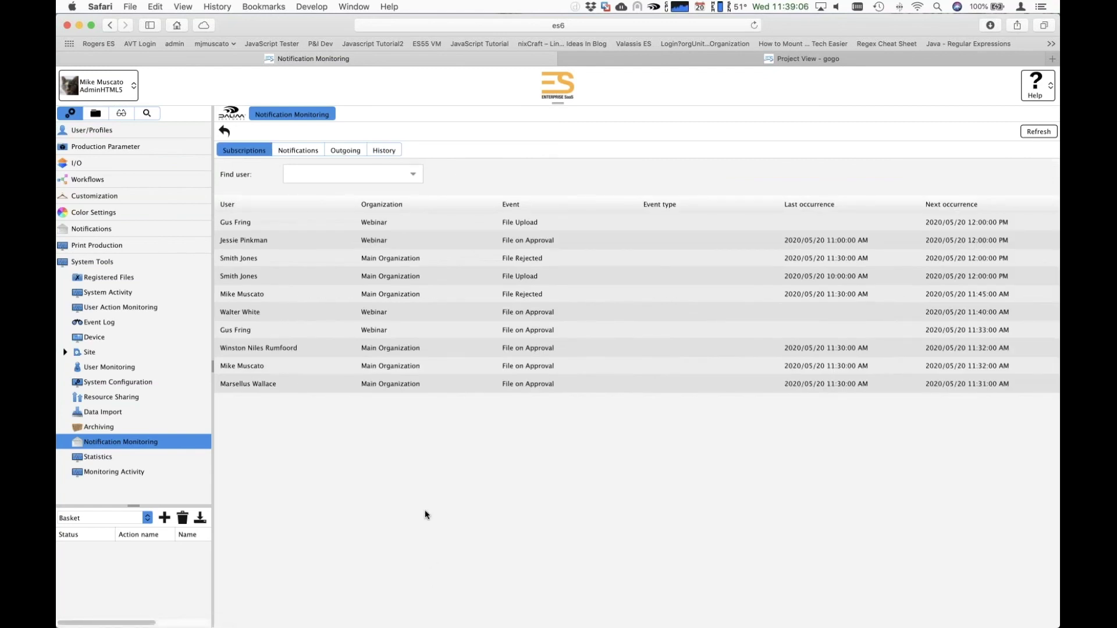
# Step: Switch to Google Chrome and quit it to return to the Safari session
pyautogui.press('super+Tab')
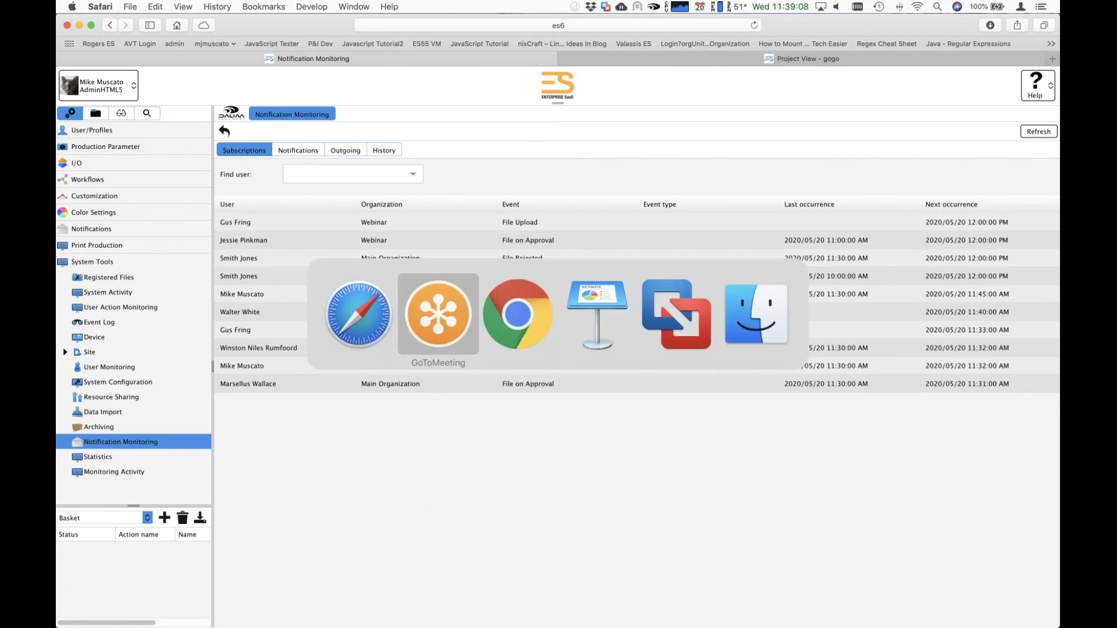
pyautogui.press('super+Tab')
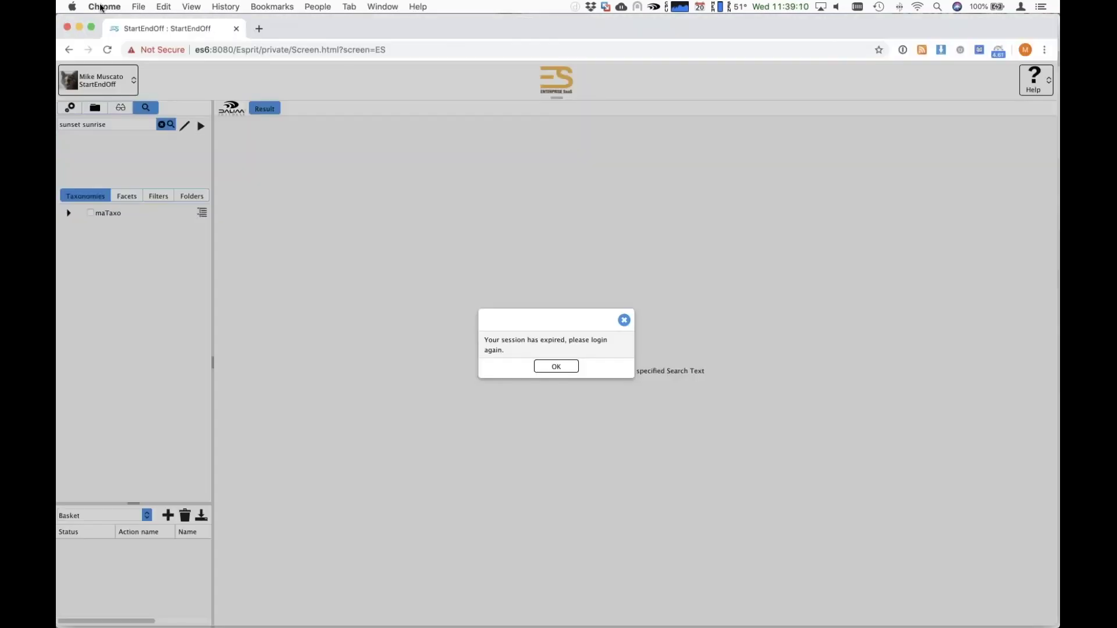
pyautogui.click(100, 7)
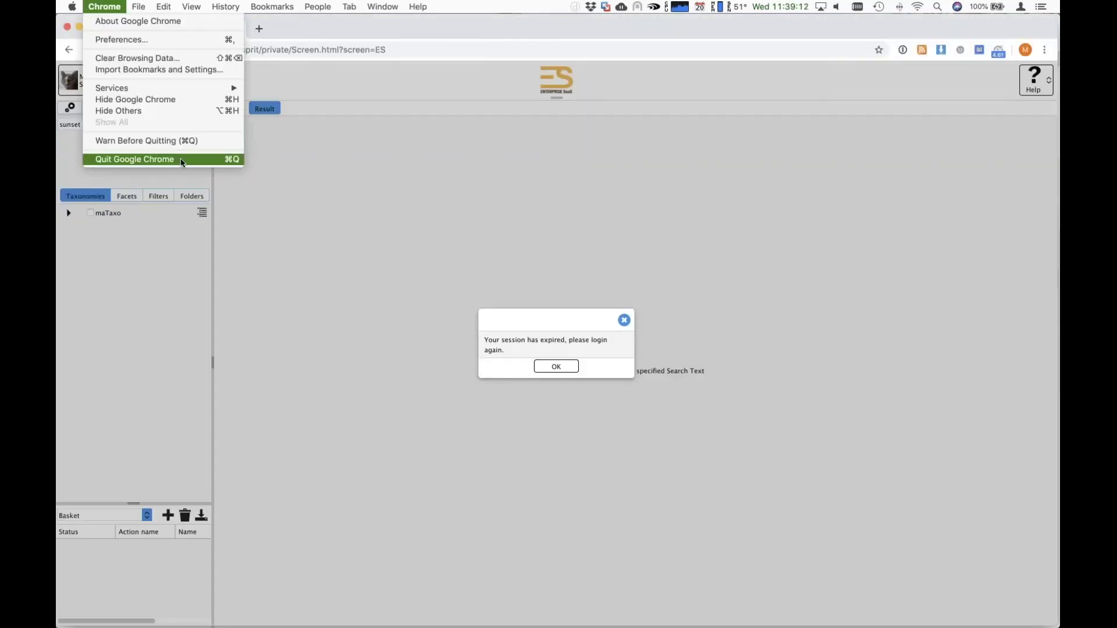
pyautogui.click(134, 159)
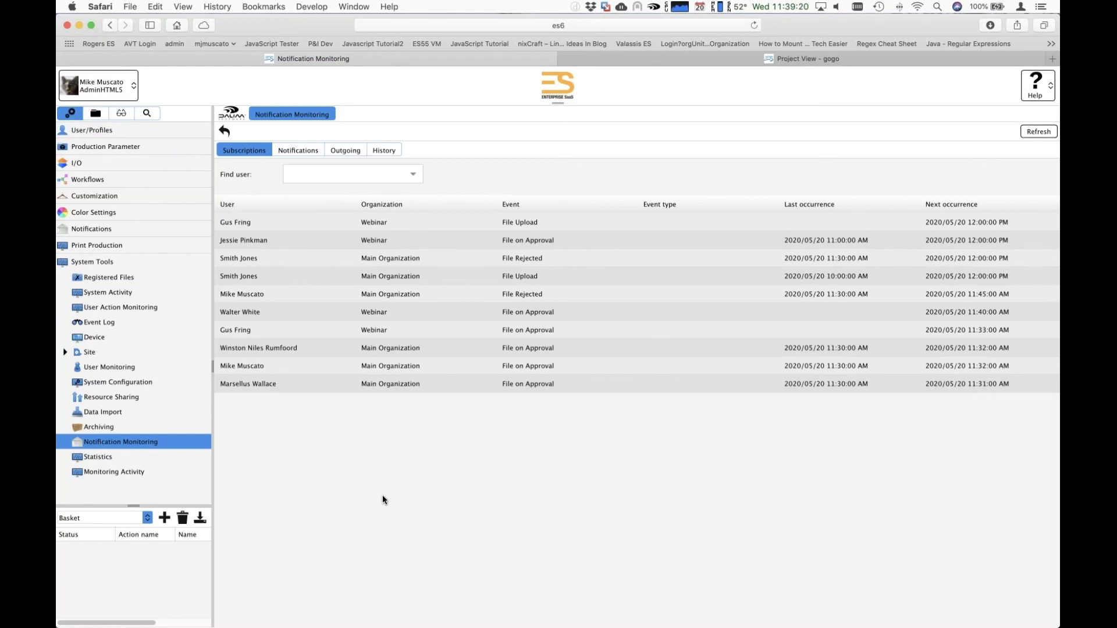
# Step: Open the sunset image's document properties in the ssss project, examine the For Webinar keywords and EXIF fields, and close without saving
pyautogui.click(96, 116)
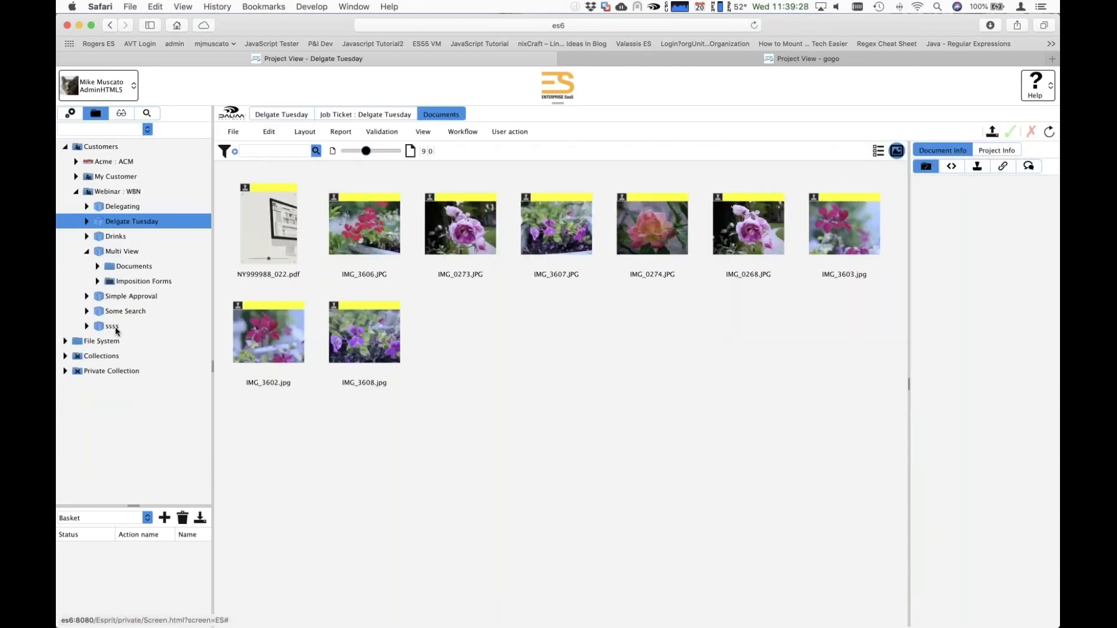
pyautogui.click(113, 327)
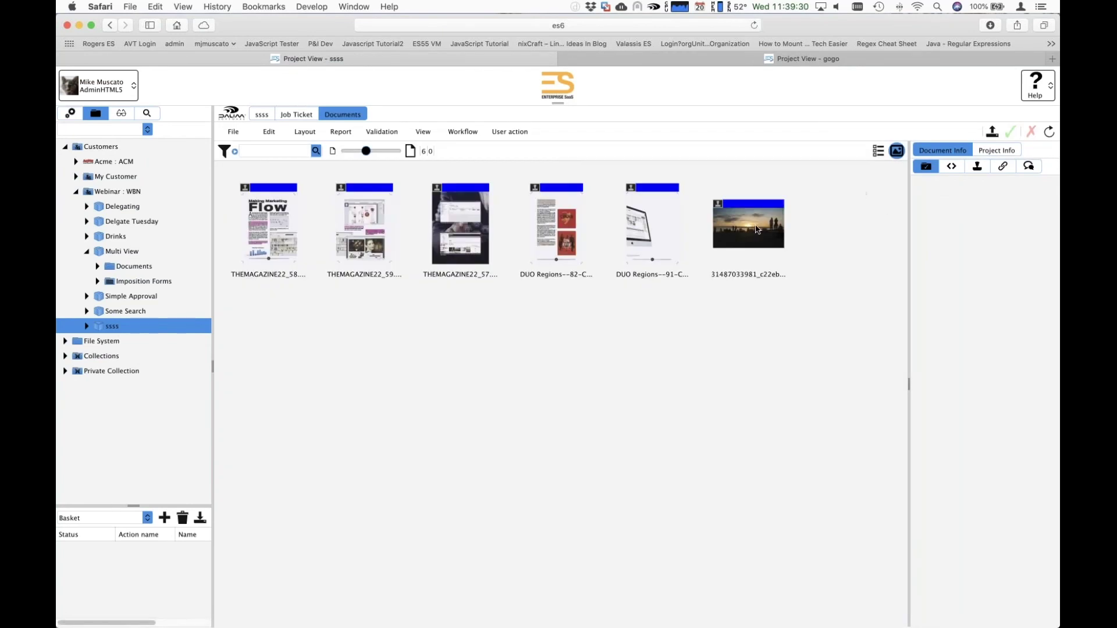
pyautogui.click(755, 229)
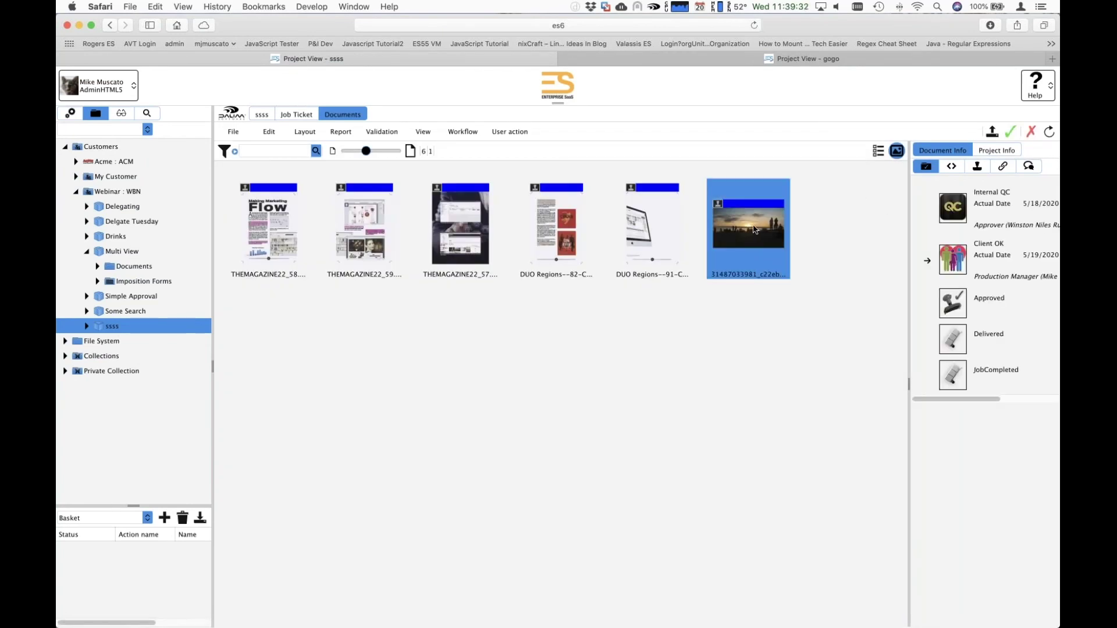
pyautogui.moveTo(754, 229)
pyautogui.rightClick(760, 220)
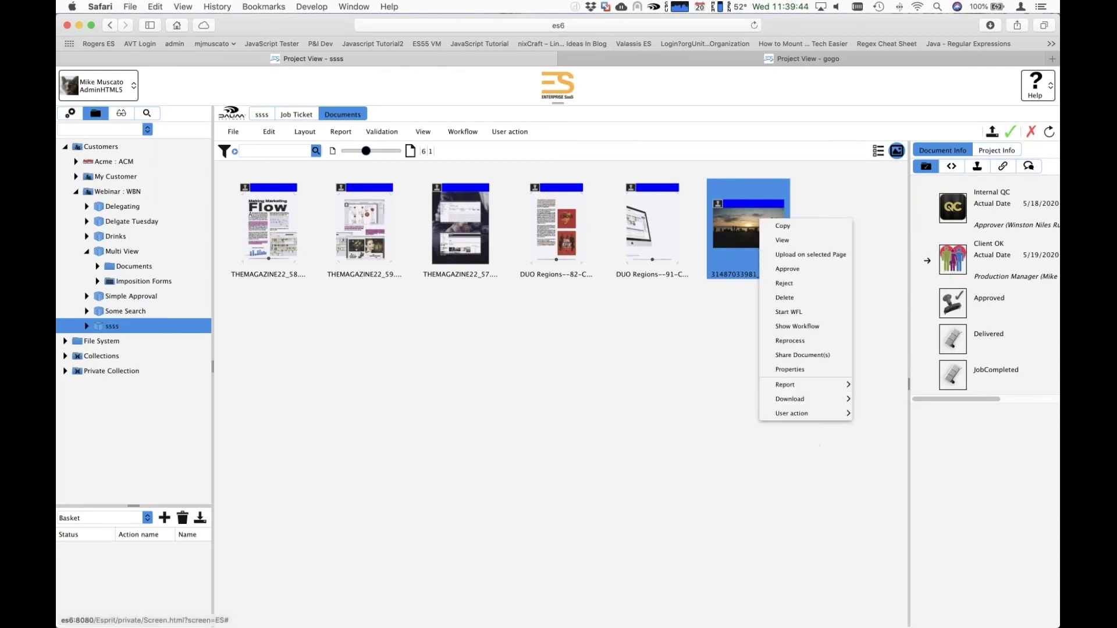
pyautogui.click(790, 369)
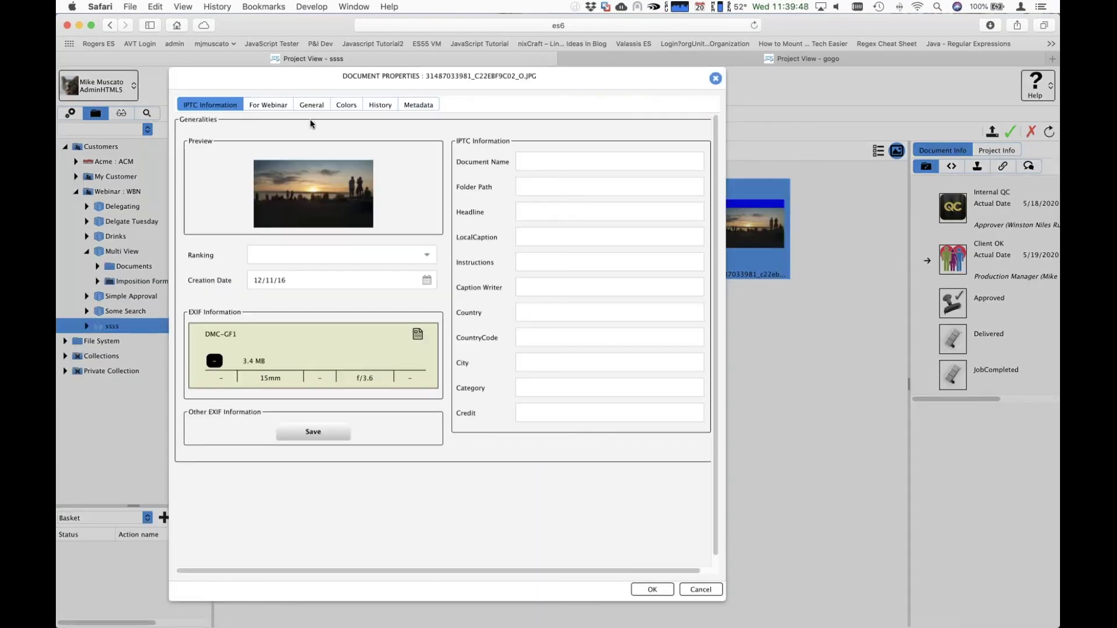
pyautogui.click(270, 108)
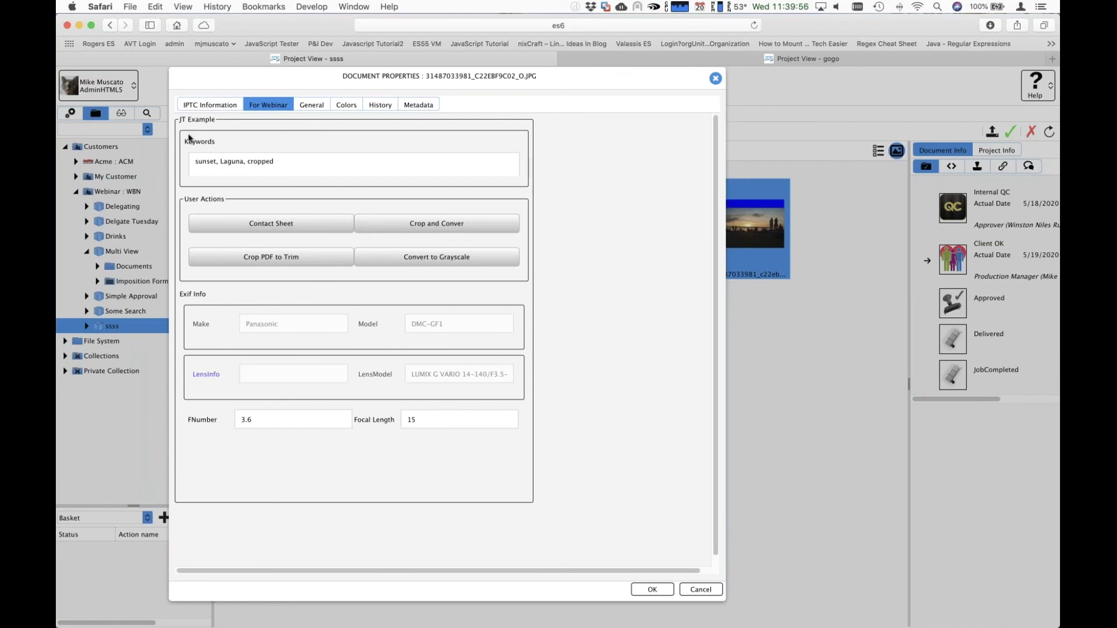
pyautogui.click(303, 160)
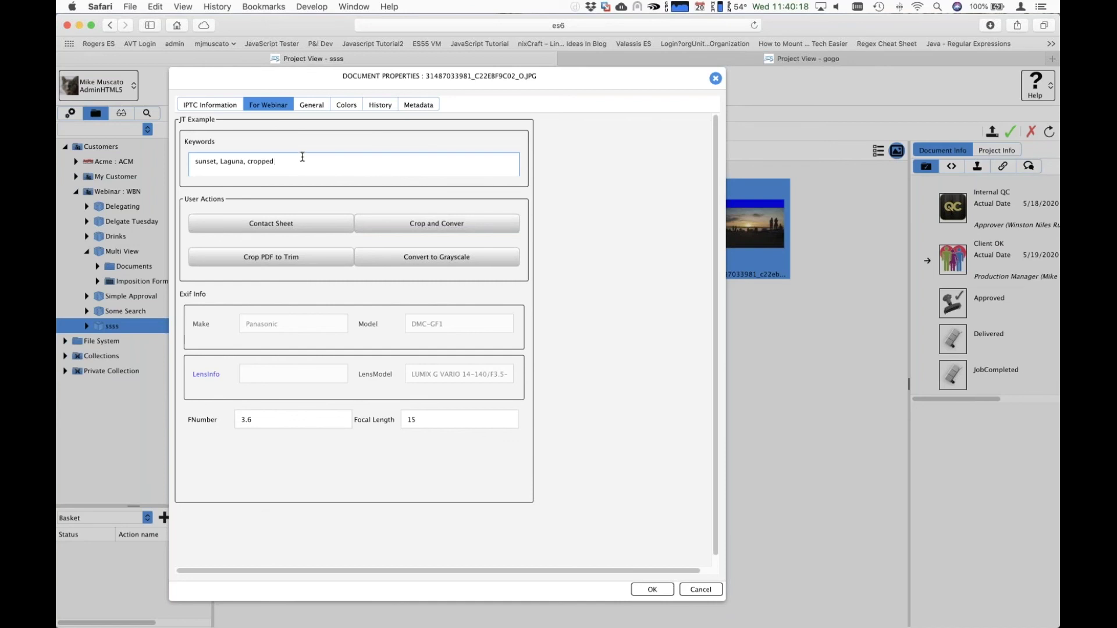
pyautogui.click(701, 589)
pyautogui.click(667, 394)
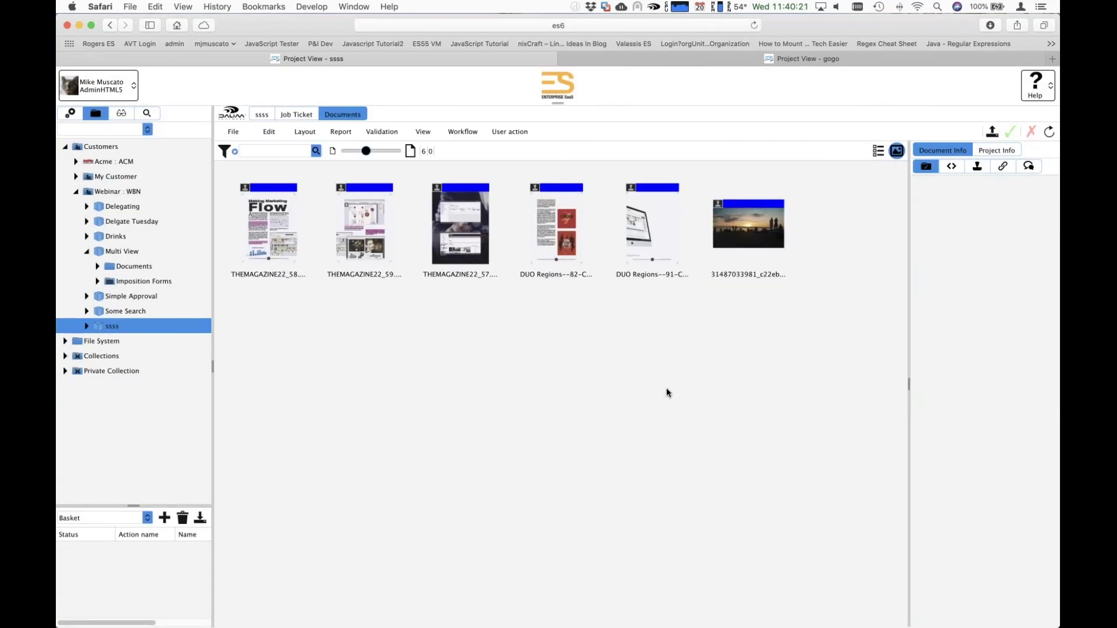
# Step: Review the sunset image's For Webinar properties again, cancel the dialog, and widen the document info pane beside the thumbnails
pyautogui.rightClick(747, 230)
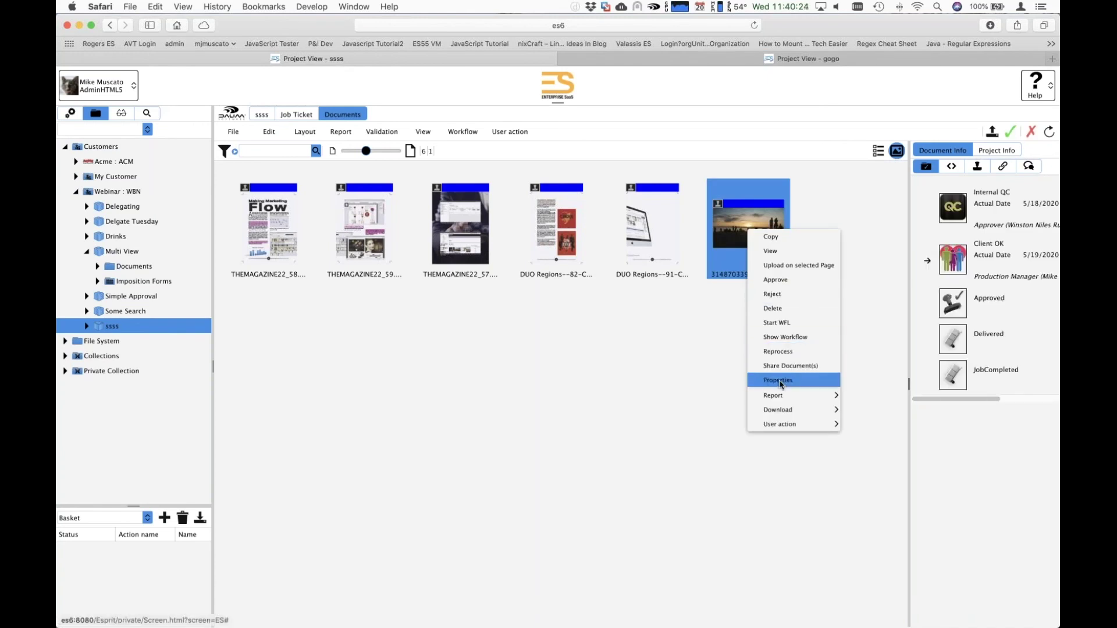
pyautogui.click(779, 380)
pyautogui.click(267, 106)
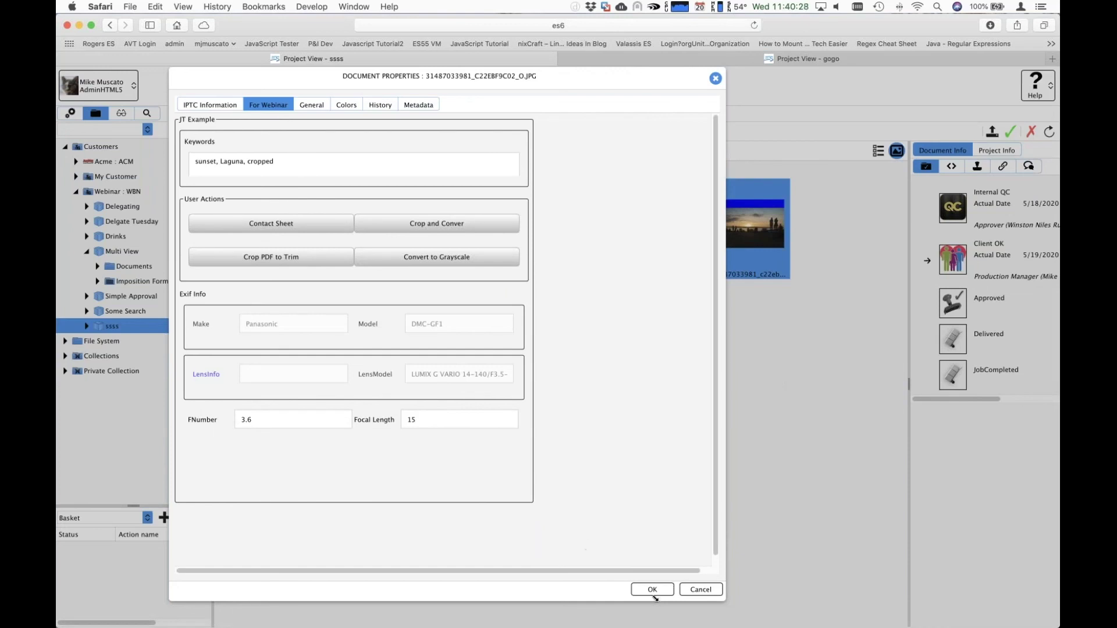
pyautogui.click(700, 589)
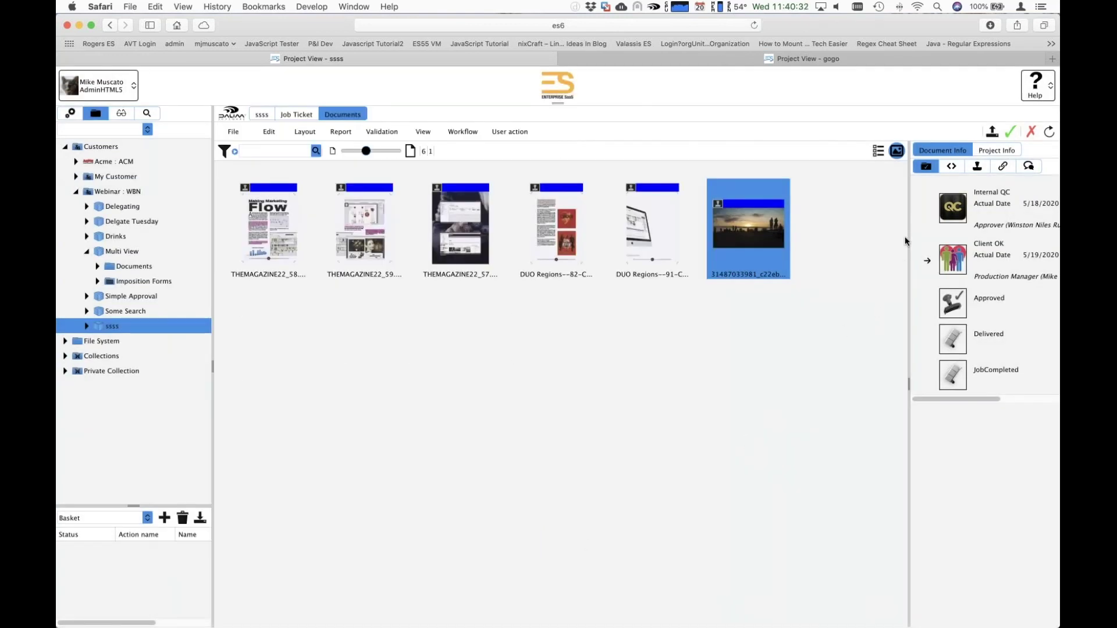
pyautogui.moveTo(908, 229); pyautogui.dragTo(850, 232)
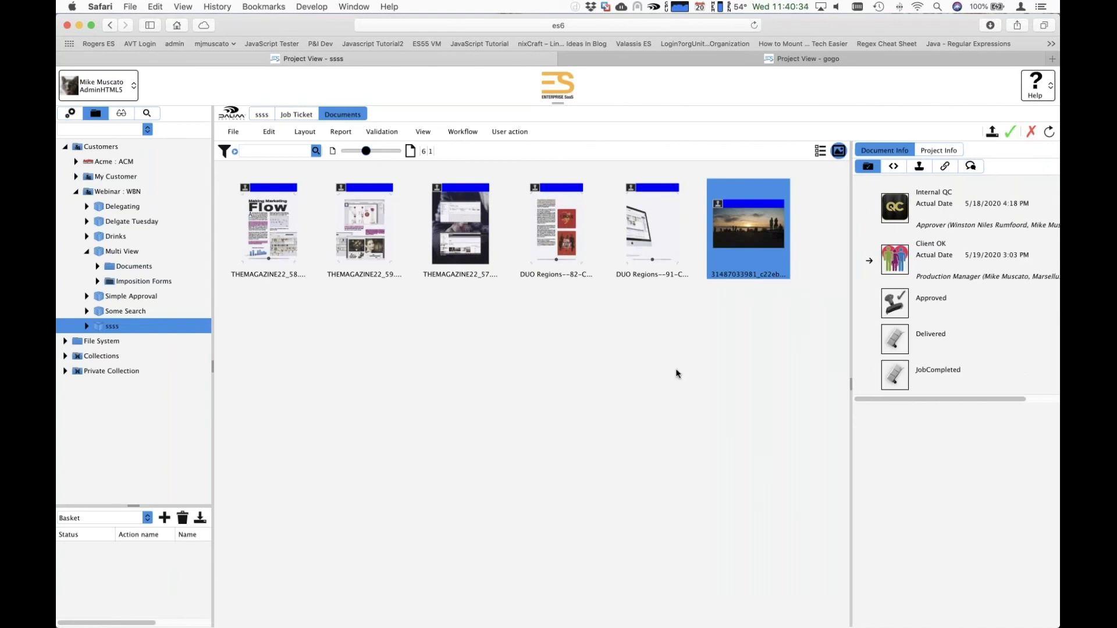
pyautogui.click(676, 373)
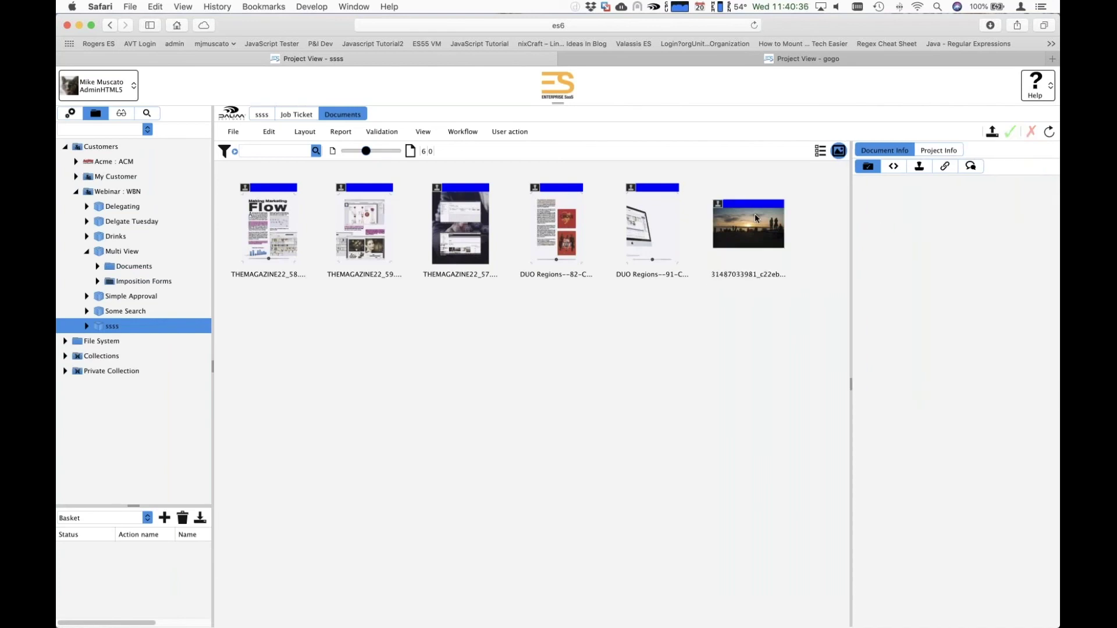
# Step: Enable In Collapsible Panel for the For Webinar job ticket layout under Customization and save the layout
pyautogui.click(70, 115)
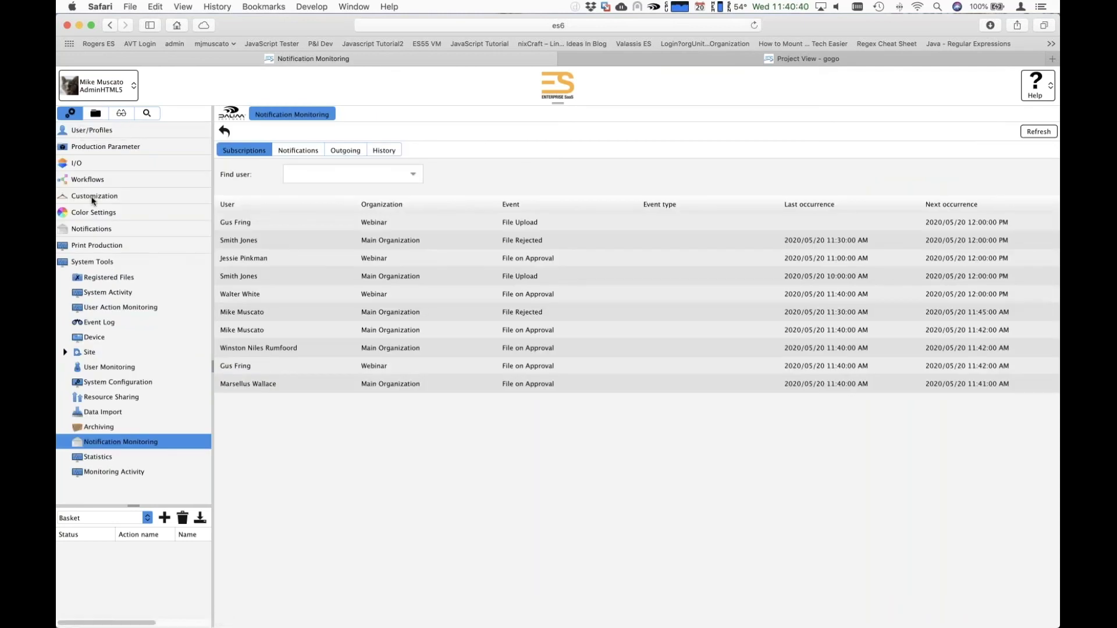
pyautogui.click(93, 197)
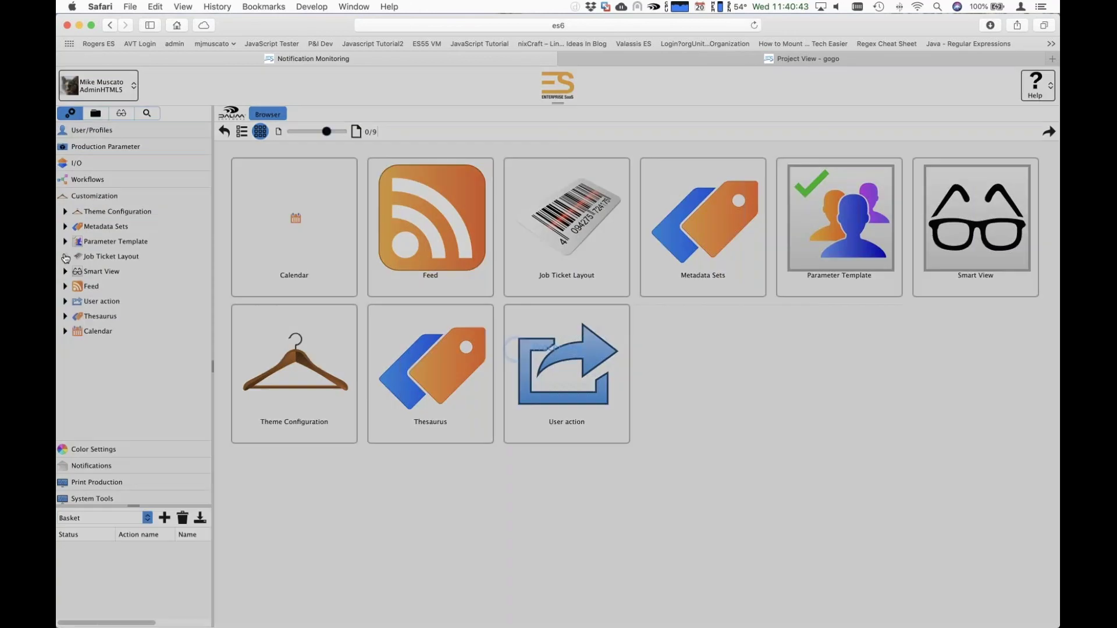
pyautogui.click(65, 257)
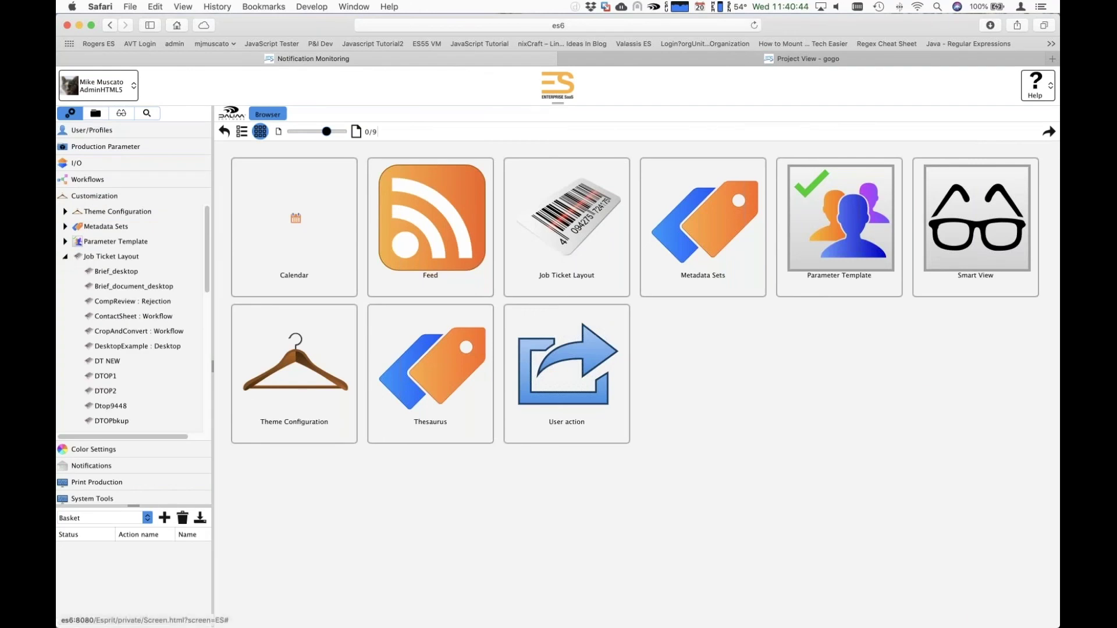
pyautogui.scroll(-10, 156, 276)
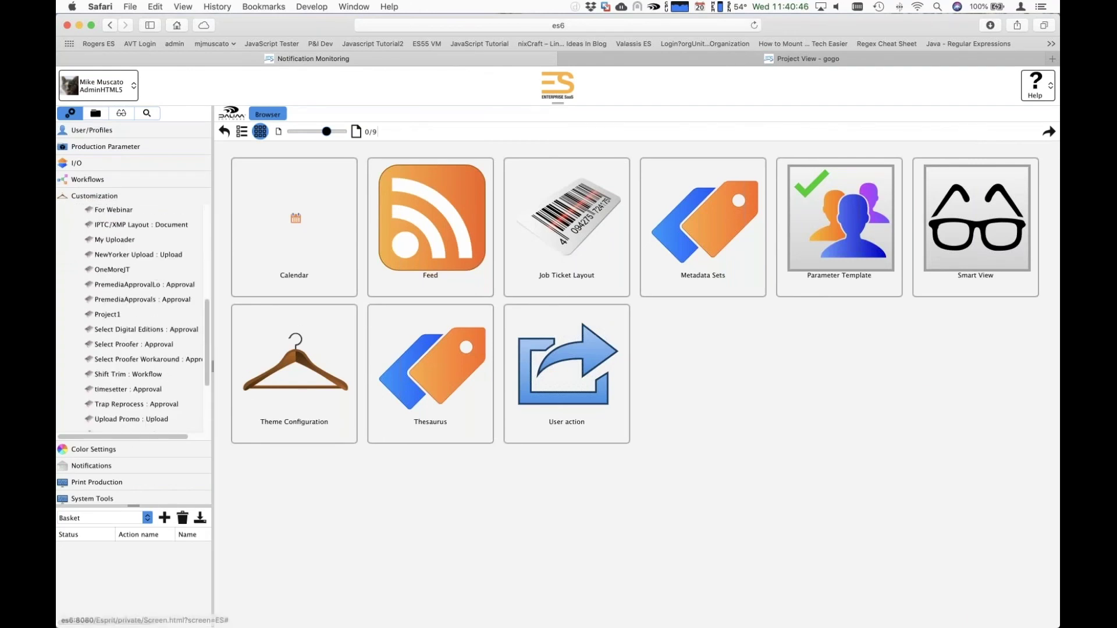
pyautogui.click(120, 210)
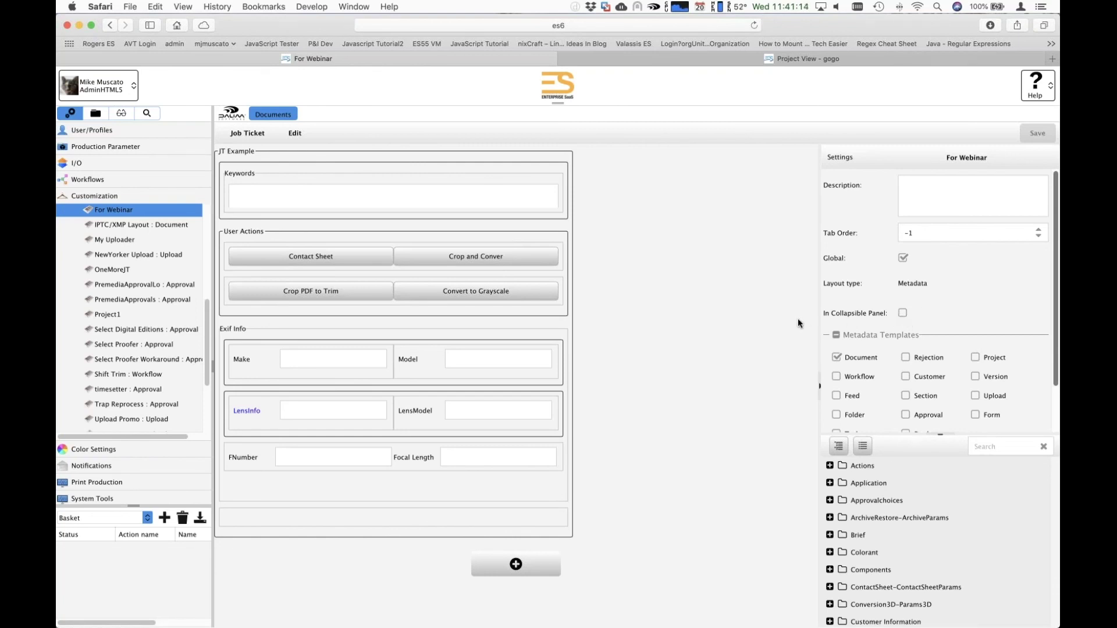
pyautogui.click(956, 314)
pyautogui.click(1035, 135)
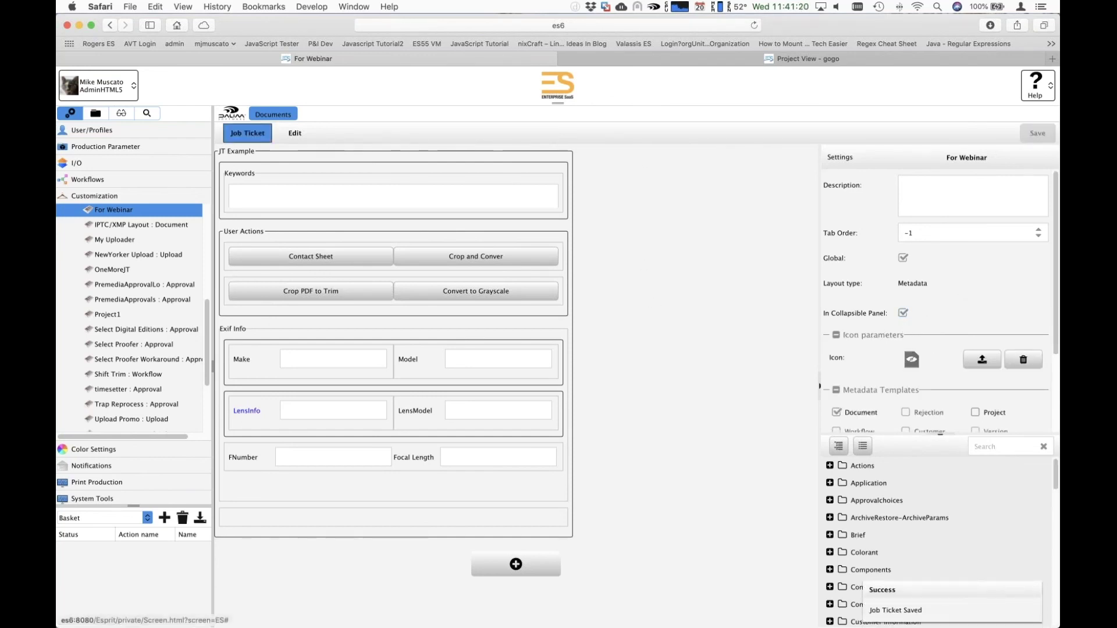
# Step: Return to the ssss documents, select the sunset image, and widen the info pane to inspect its For Webinar keywords
pyautogui.click(96, 113)
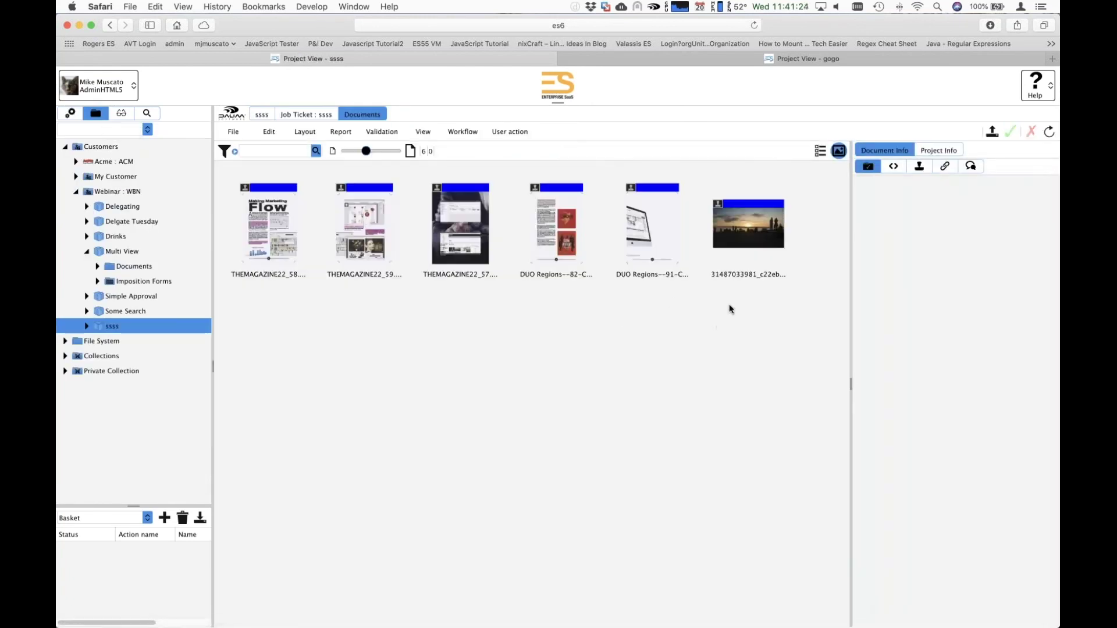
pyautogui.click(737, 249)
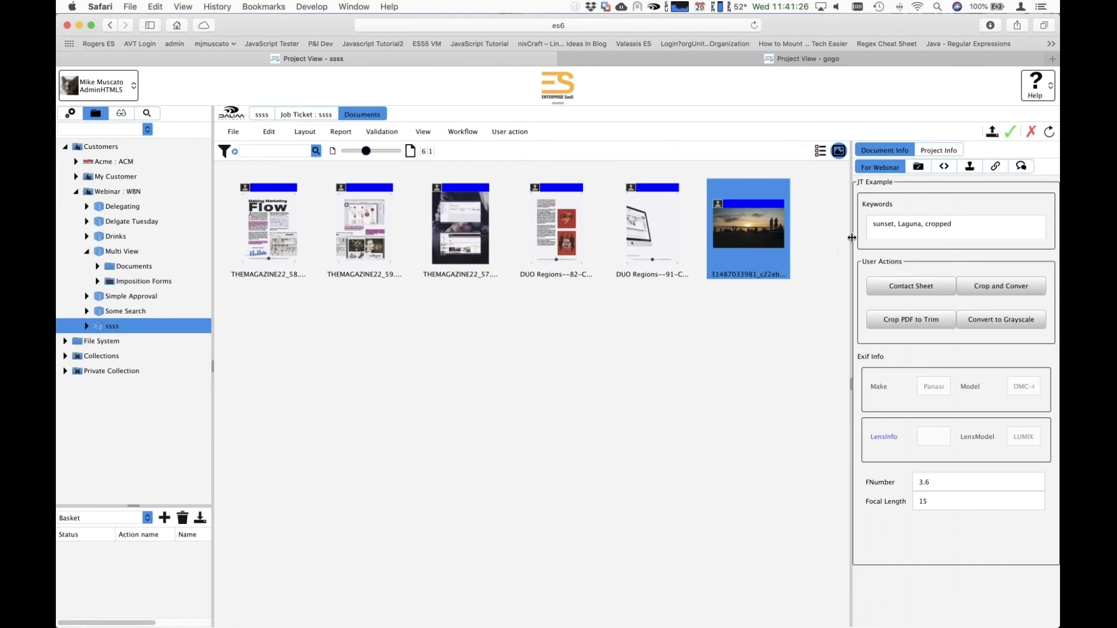
pyautogui.moveTo(844, 240); pyautogui.dragTo(805, 243)
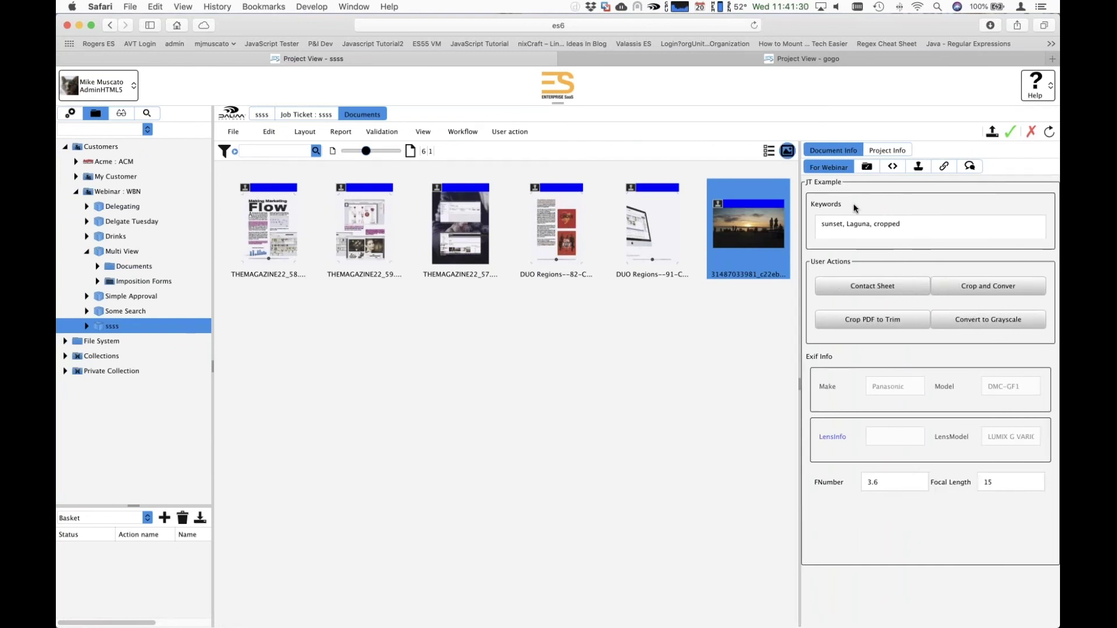
pyautogui.tripleClick(924, 225)
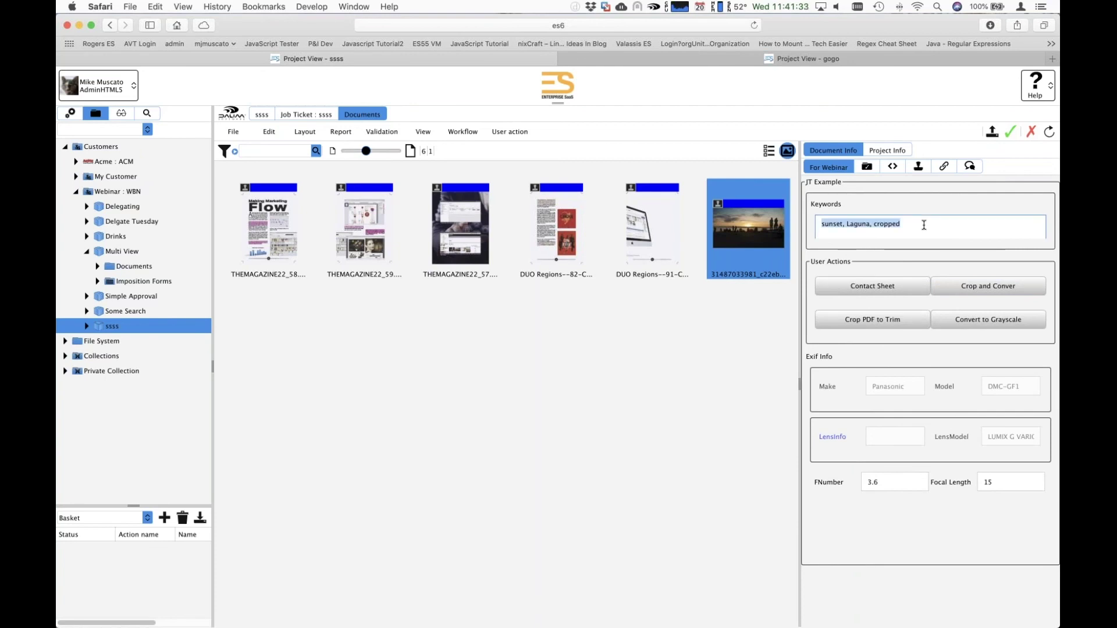
# Step: Look through the sunset image's workflow, metadata and approval information, and return to its For Webinar information
pyautogui.click(864, 170)
pyautogui.click(892, 167)
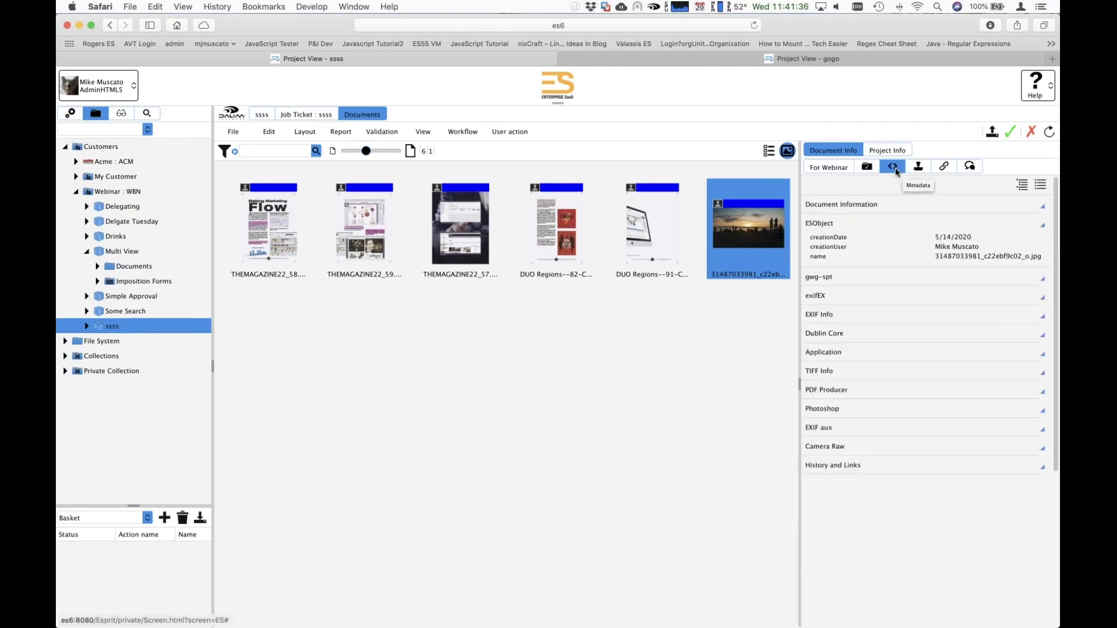
pyautogui.click(918, 167)
pyautogui.click(893, 168)
pyautogui.click(867, 169)
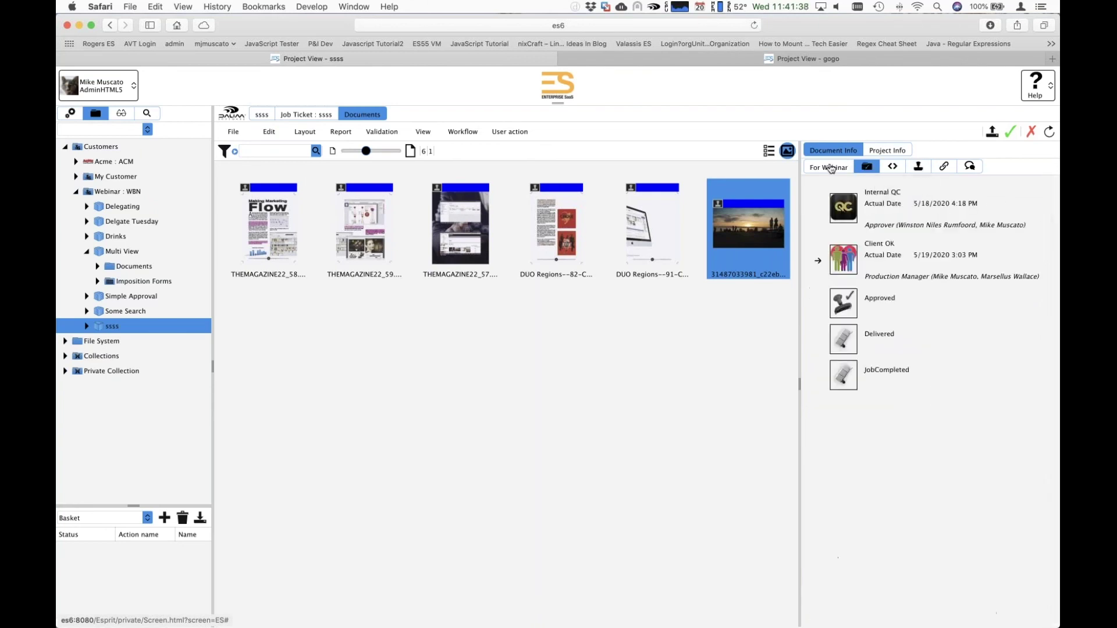
pyautogui.click(829, 167)
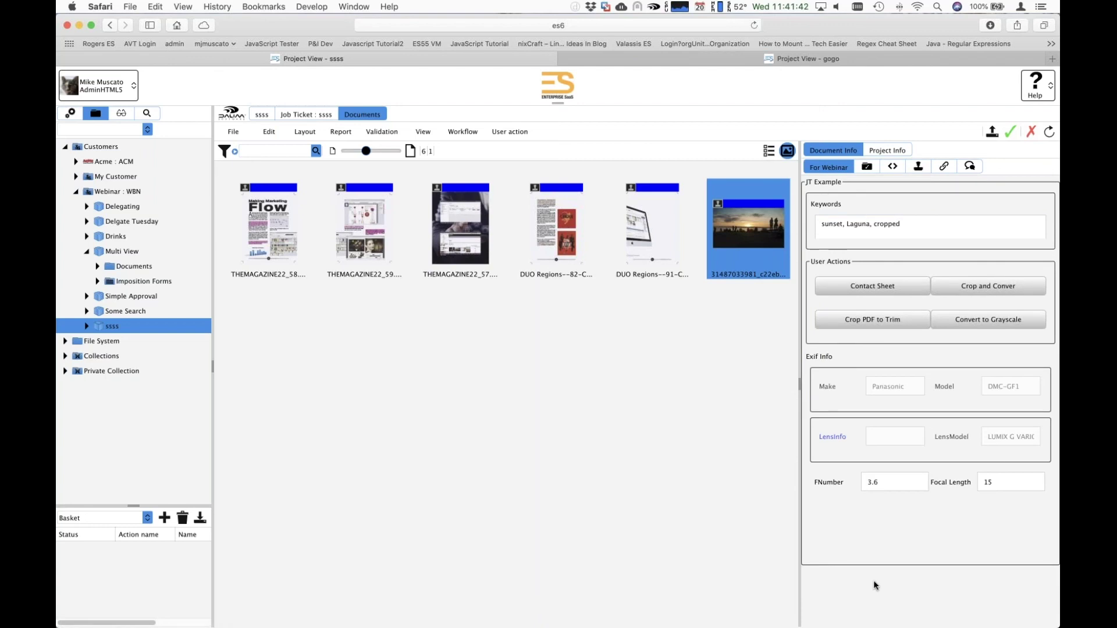
# Step: Compare the For Webinar information of both DUO Regions pages, THEMAGAZINE22_57 and the sunset image
pyautogui.click(663, 227)
pyautogui.click(589, 225)
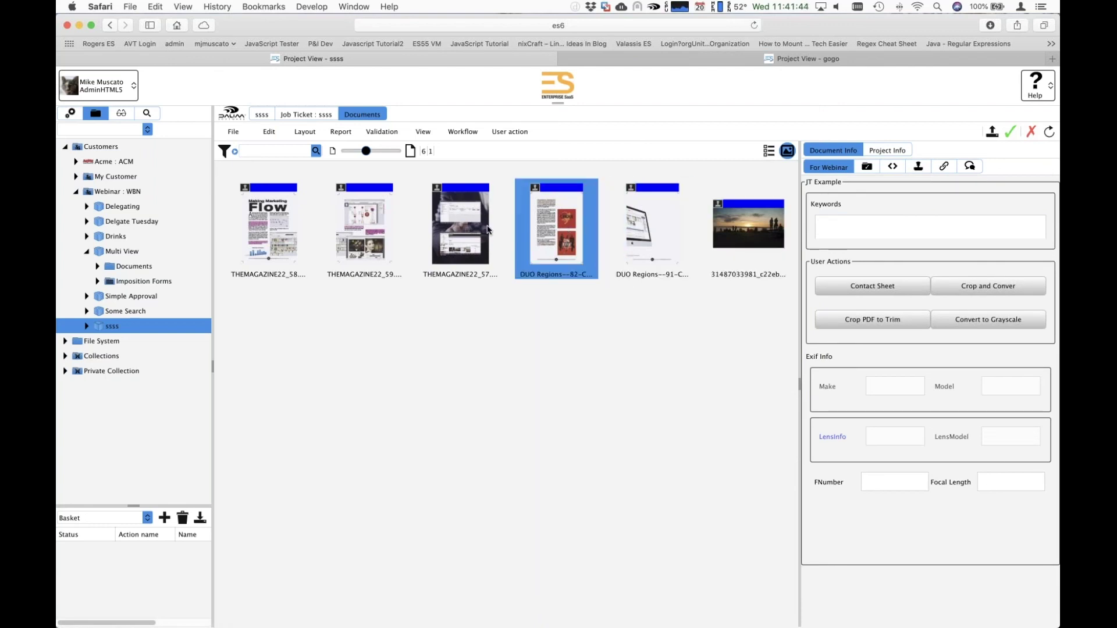
pyautogui.click(488, 230)
pyautogui.click(752, 224)
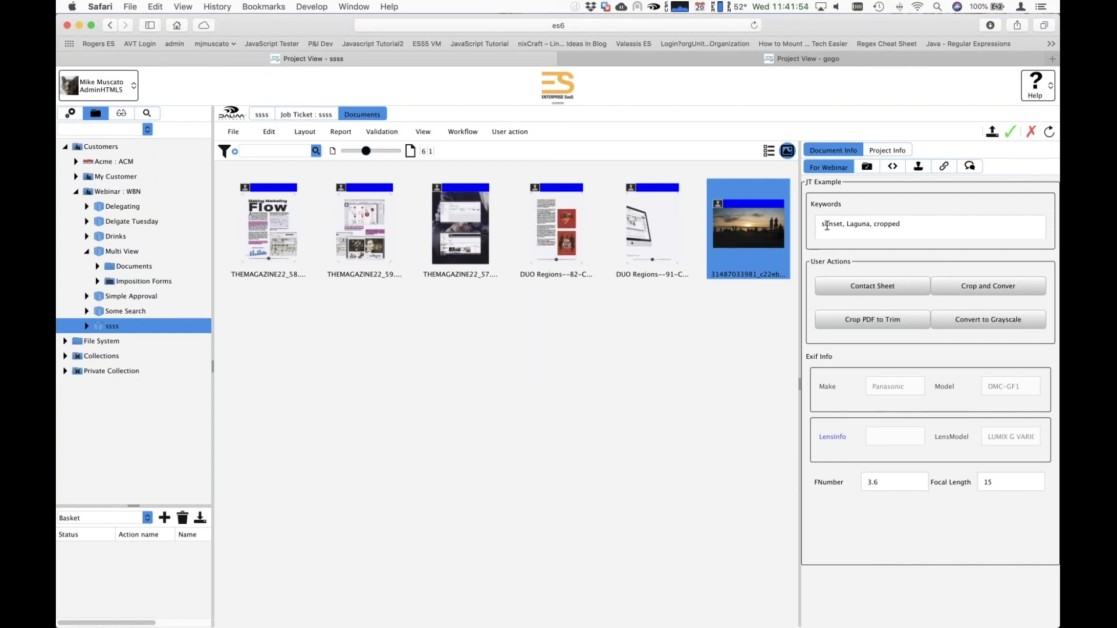
# Step: Enter the keywords "iMac, Apple" for the DUO Regions--91 page, and reselect the page to check them
pyautogui.click(649, 219)
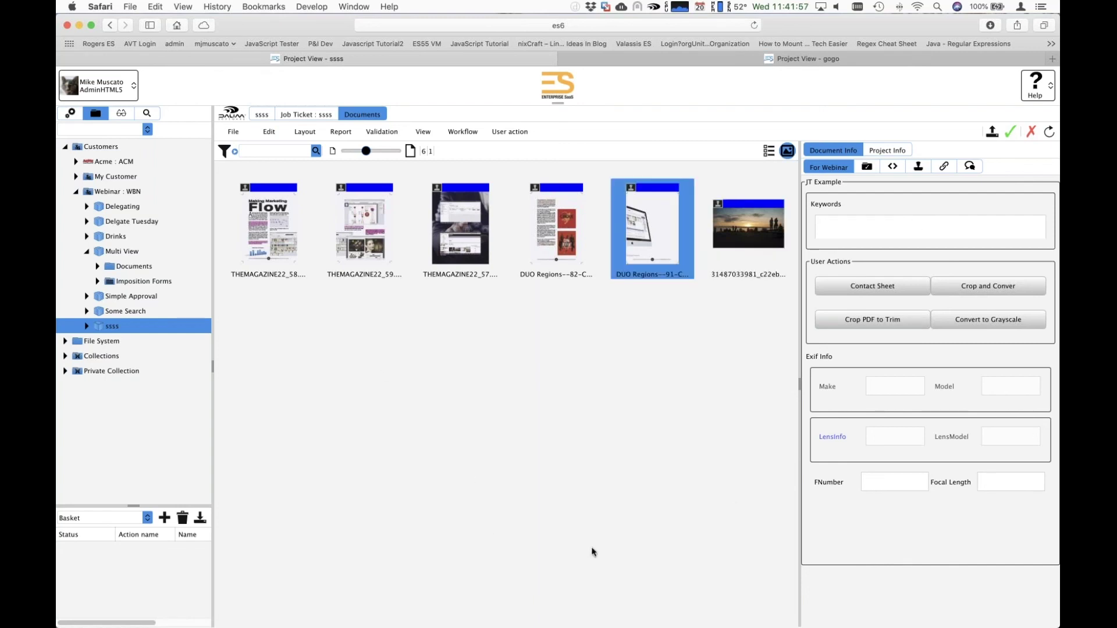
pyautogui.click(878, 220)
pyautogui.write('iMac, Apple')
pyautogui.click(891, 534)
pyautogui.click(726, 244)
pyautogui.click(657, 242)
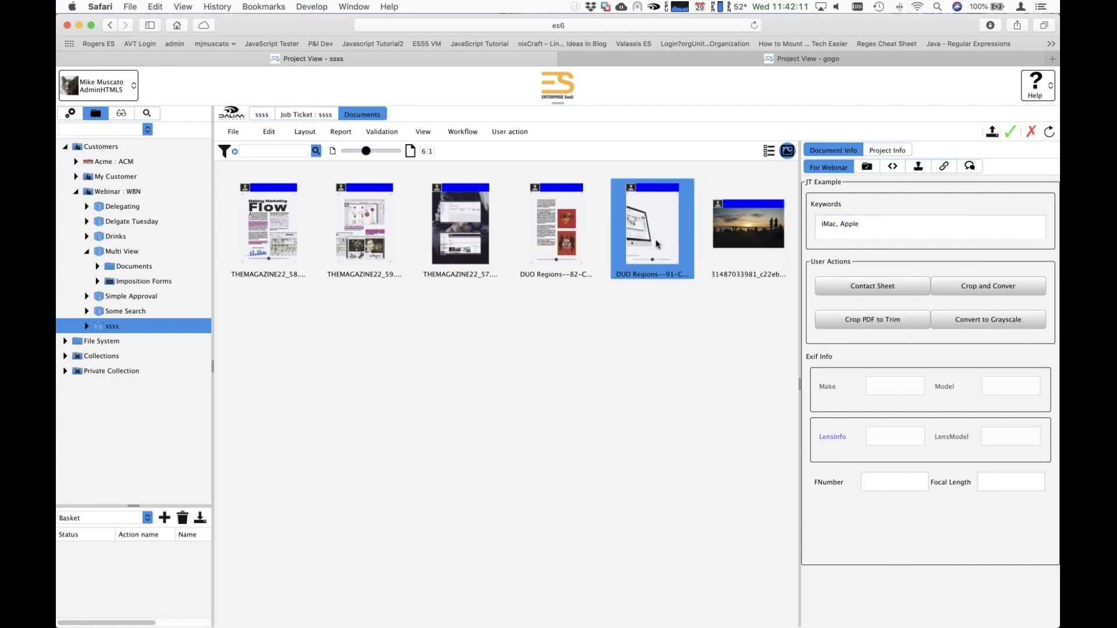
# Step: Check the Dublin Core metadata of the DUO Regions--91 page for the keywords, and return to its For Webinar information
pyautogui.click(891, 167)
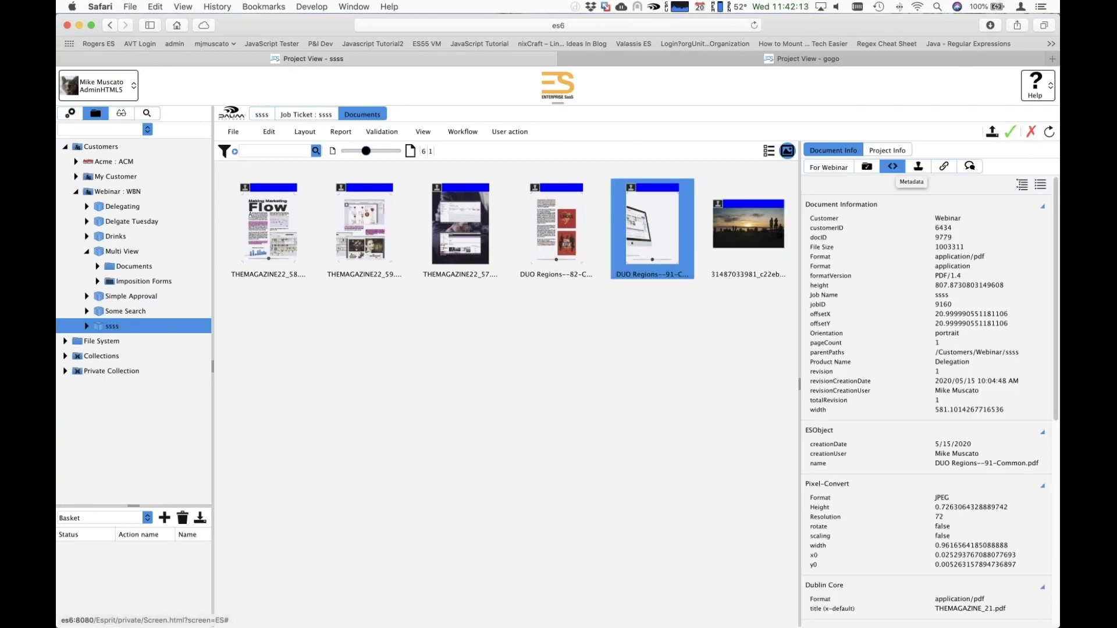
pyautogui.click(1040, 185)
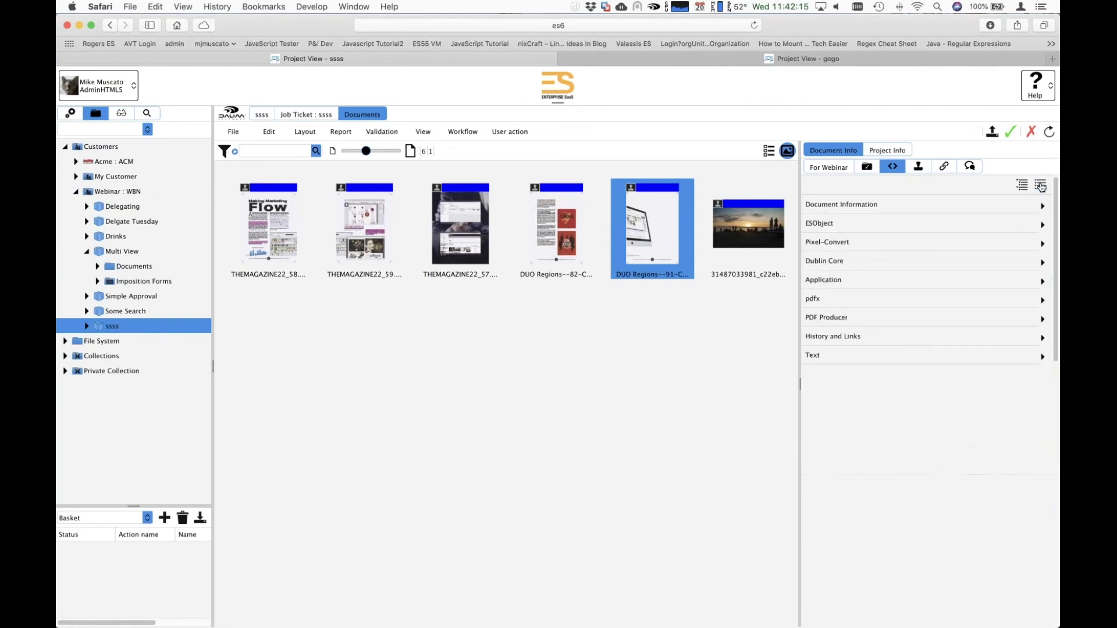
pyautogui.click(1042, 266)
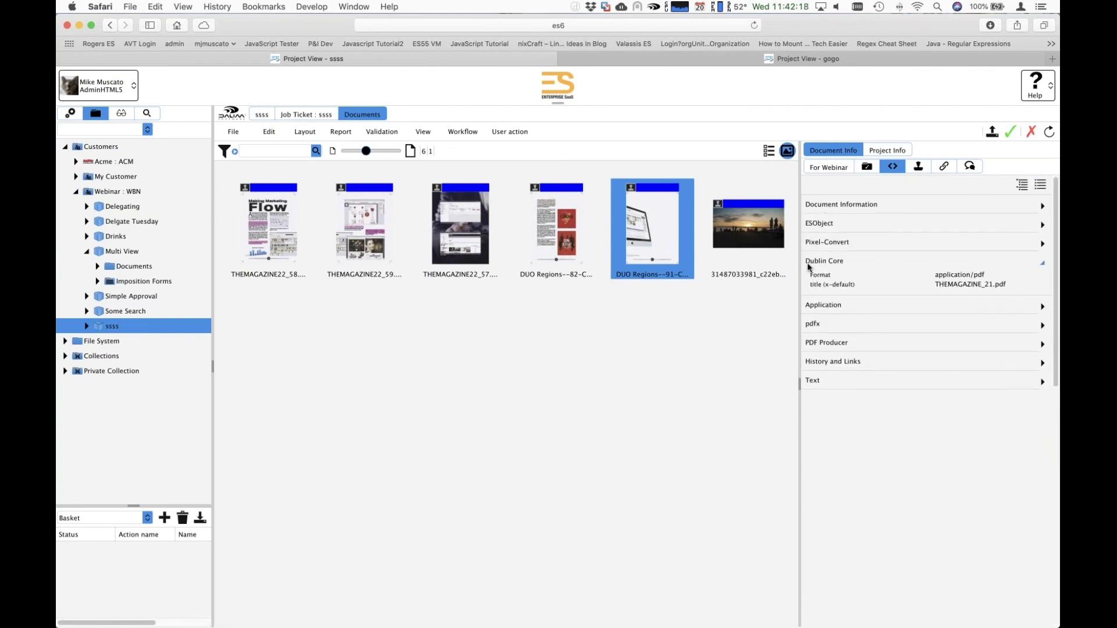
pyautogui.click(1042, 263)
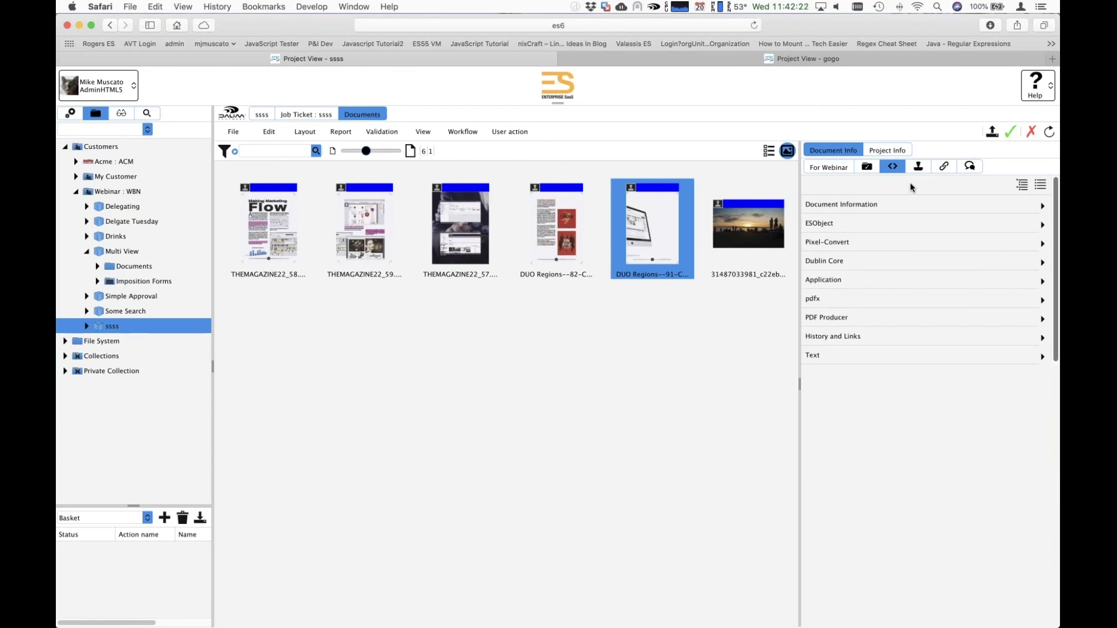
pyautogui.click(841, 169)
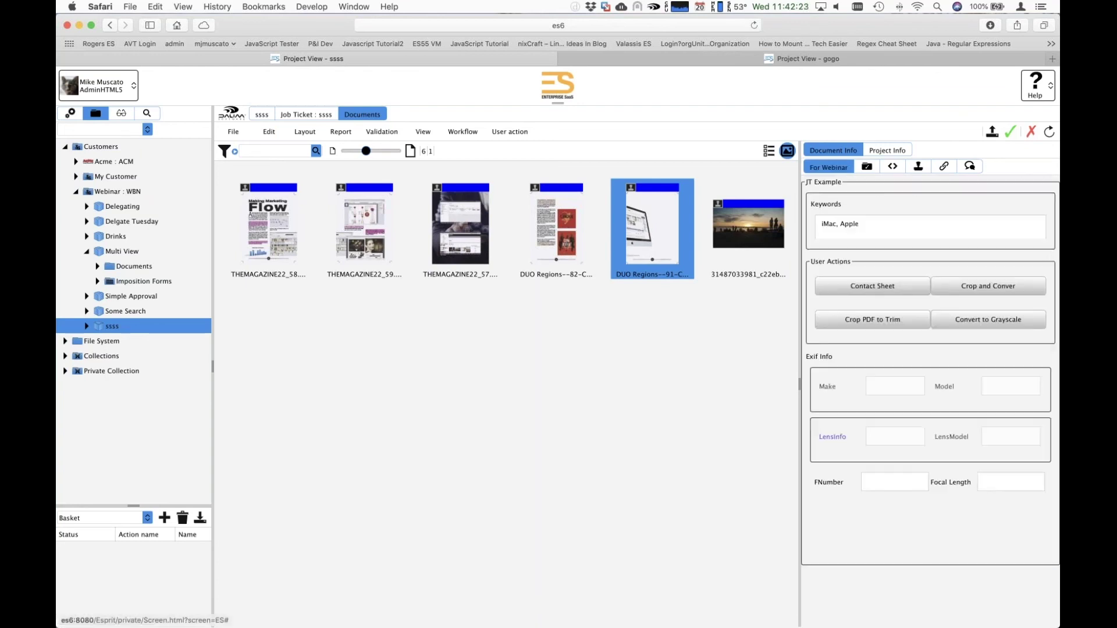
pyautogui.click(713, 337)
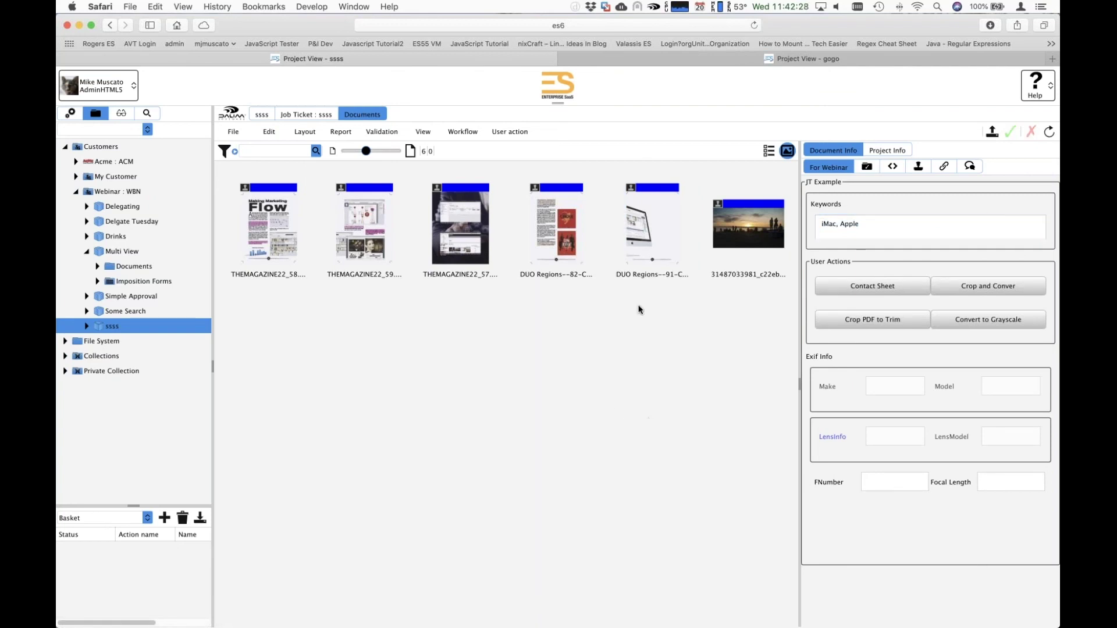
# Step: In the properties of the DUO Regions--91 page, set Document Name to dfdfd and Folder Path to fdfdfd, and confirm
pyautogui.rightClick(648, 215)
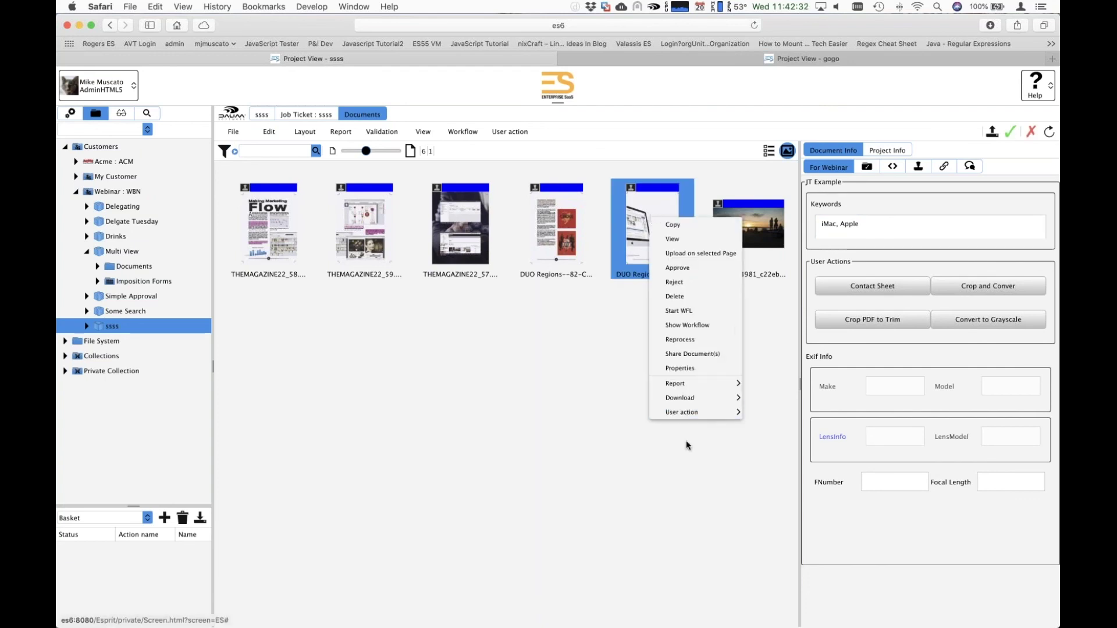
pyautogui.click(684, 369)
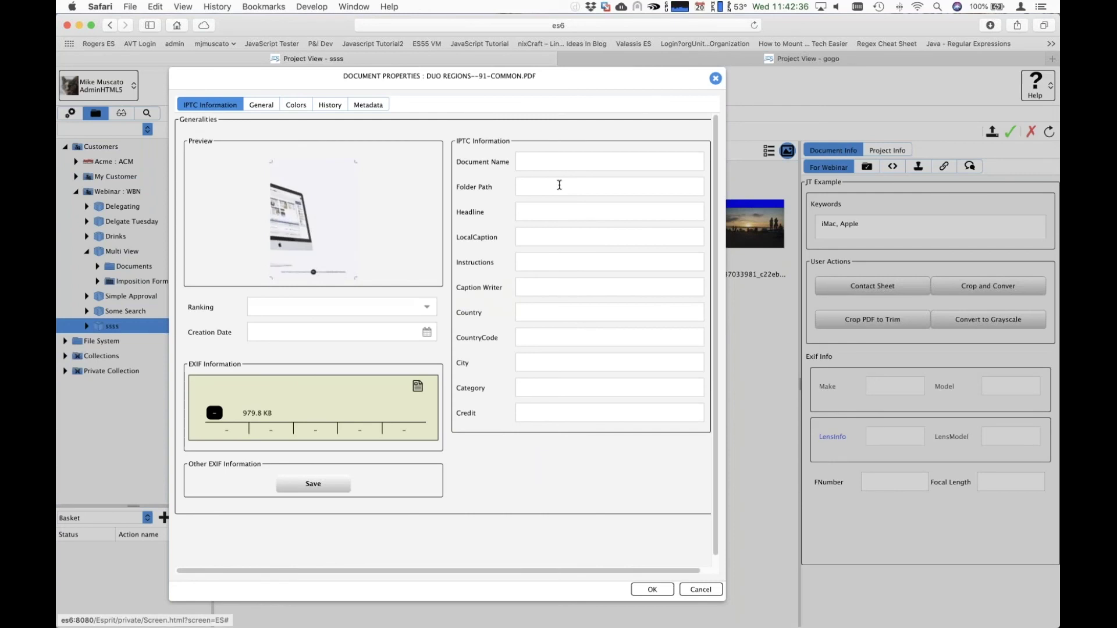
pyautogui.click(530, 165)
pyautogui.write('dfdfd')
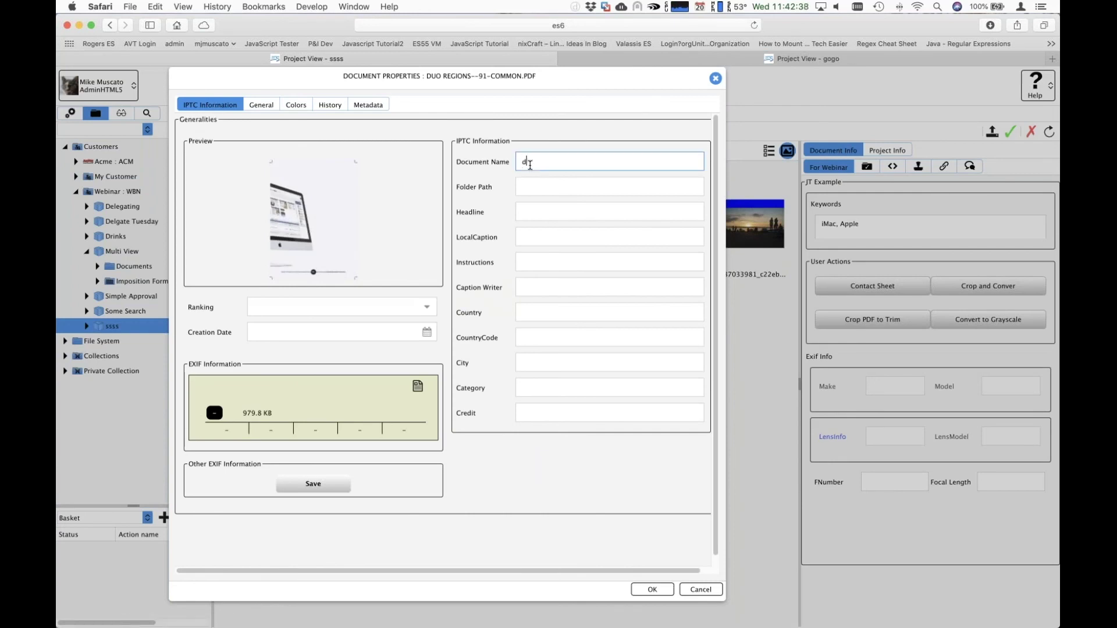
pyautogui.click(531, 186)
pyautogui.write('fdfdfd')
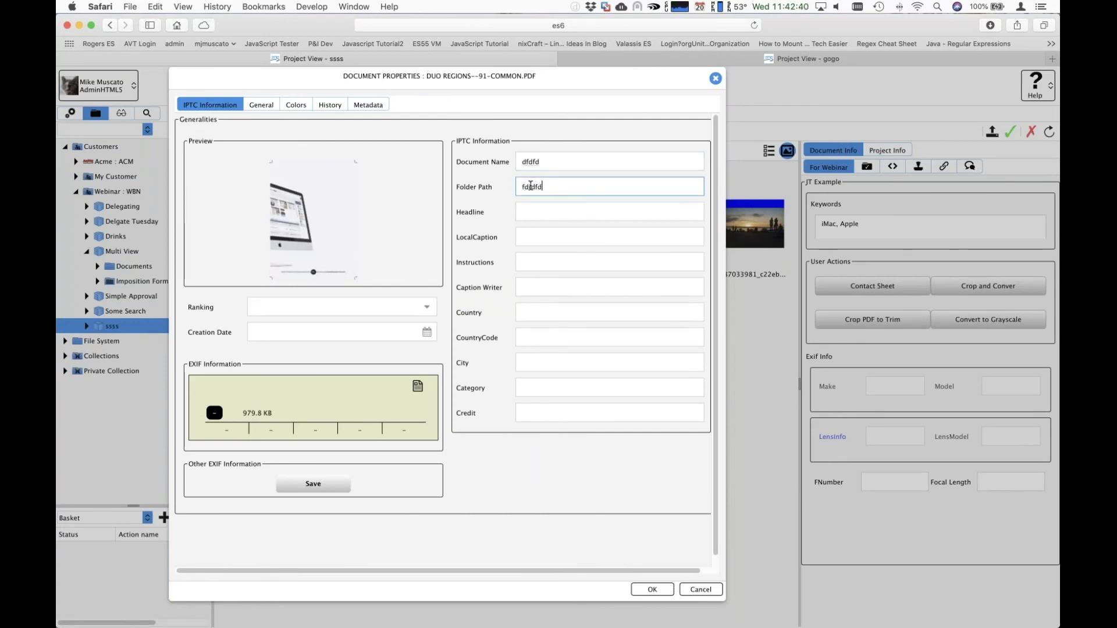
pyautogui.click(650, 587)
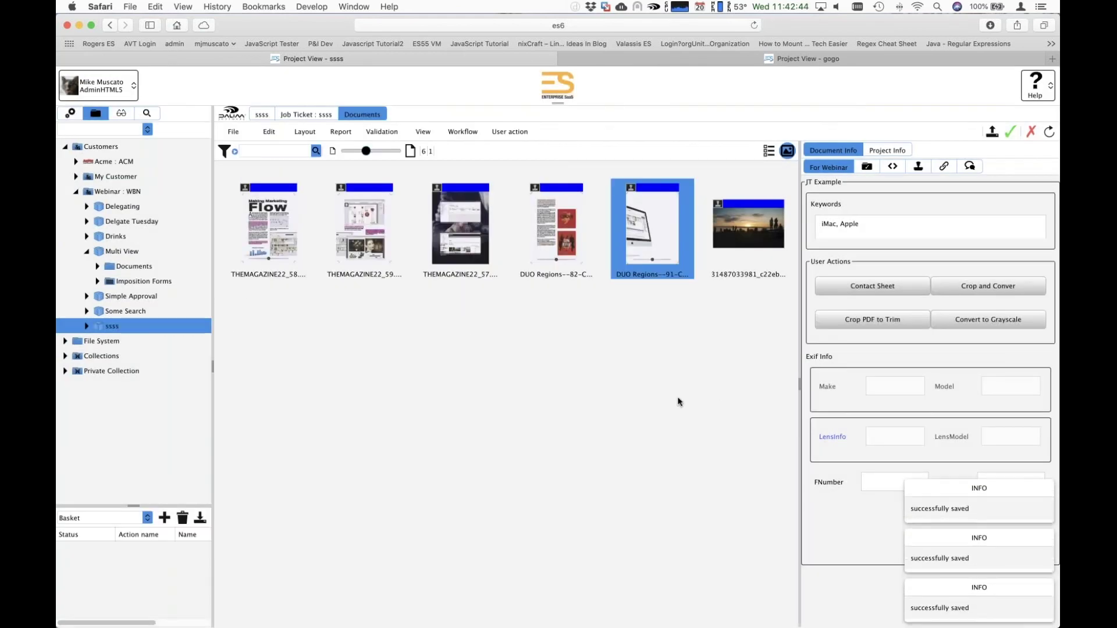
pyautogui.click(645, 248)
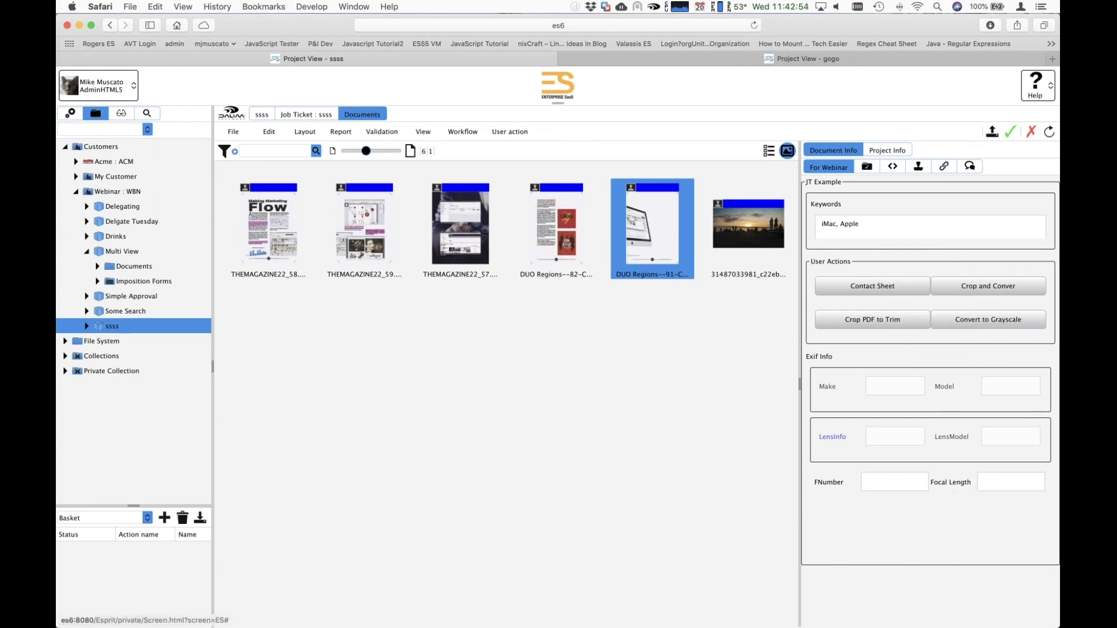
# Step: Reopen the For Webinar job ticket layout under Customization
pyautogui.click(71, 114)
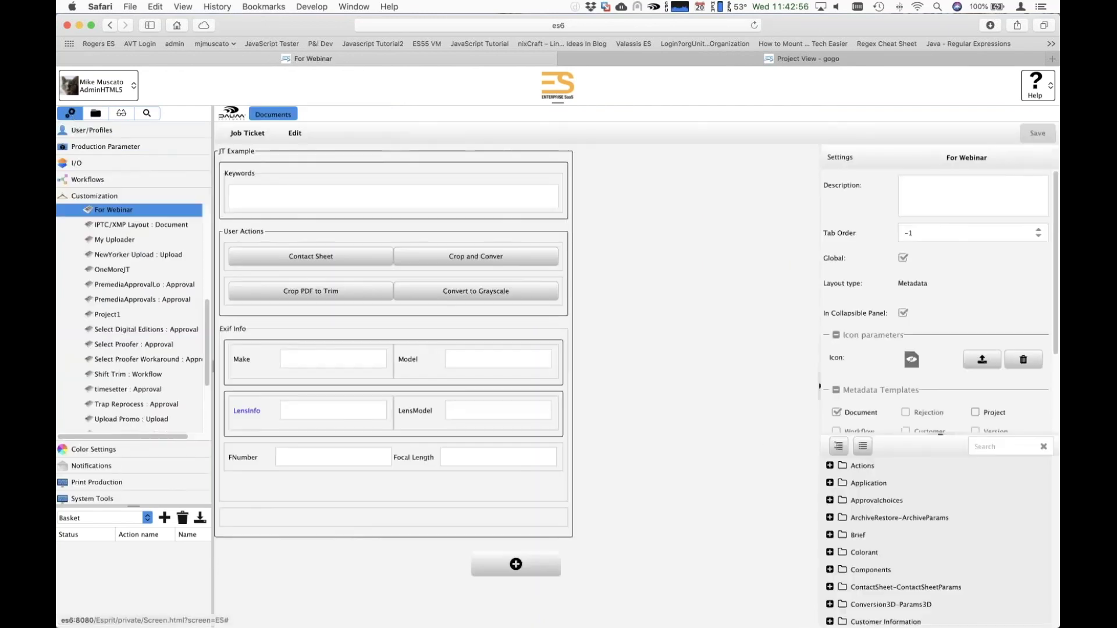
pyautogui.scroll(3, 147, 261)
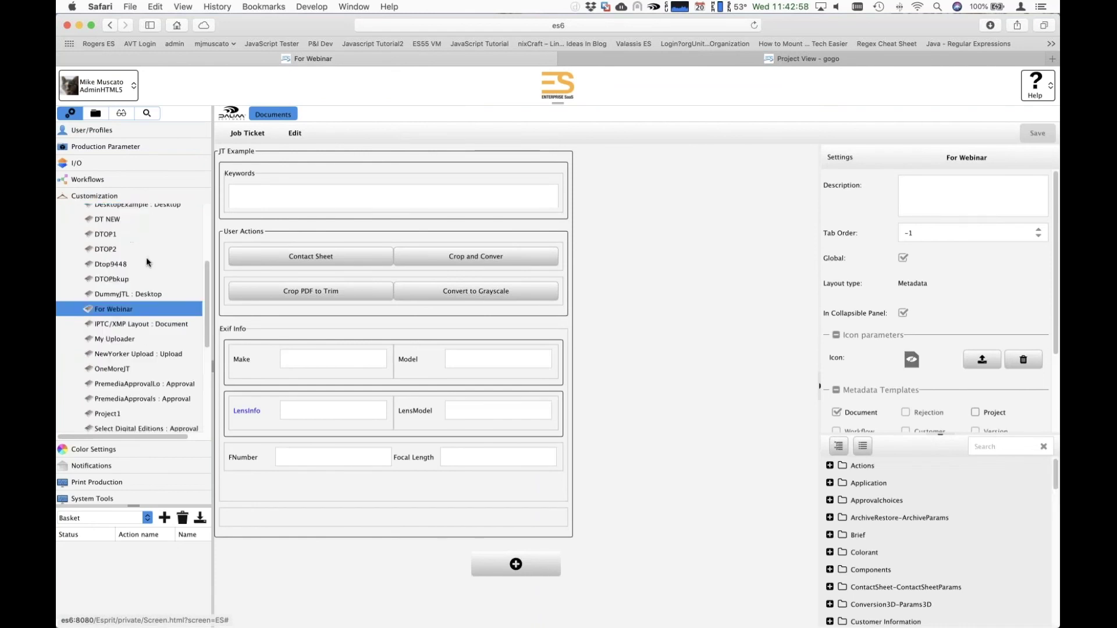
pyautogui.click(124, 312)
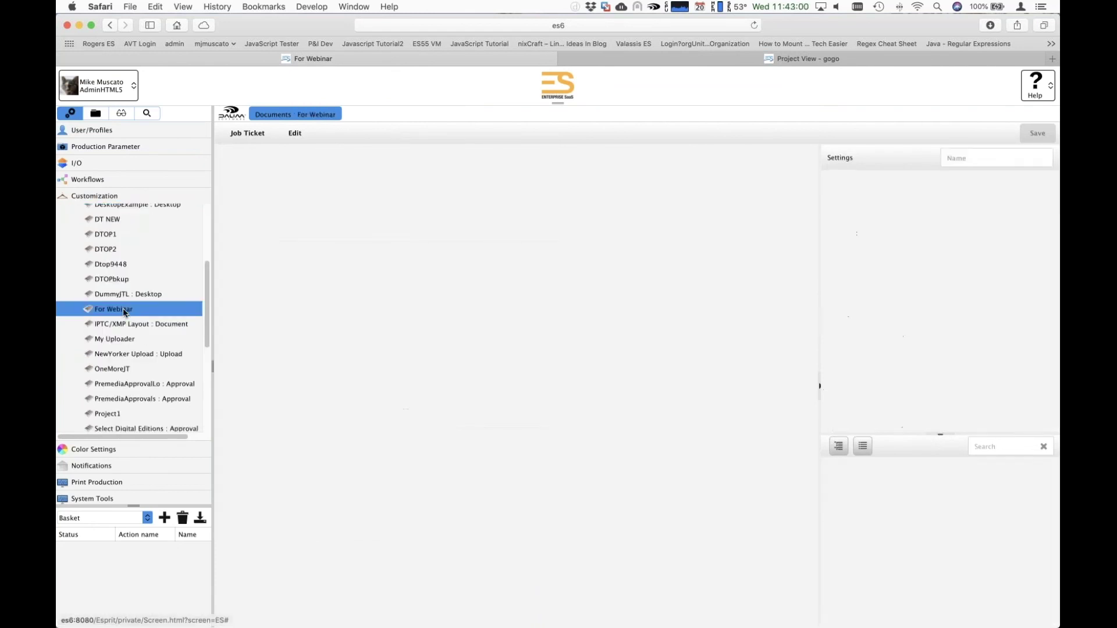
# Step: Add the SMVSaveButton component to the empty bottom row of the For Webinar layout and save the layout
pyautogui.scroll(-4, 913, 562)
pyautogui.scroll(-2, 913, 563)
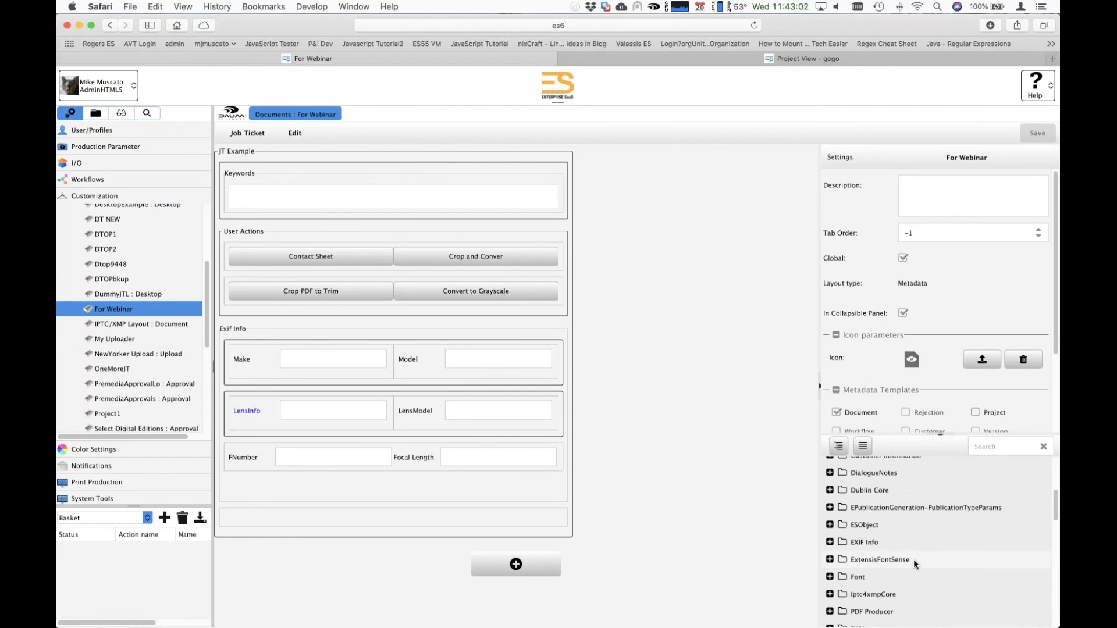
pyautogui.scroll(5, 913, 560)
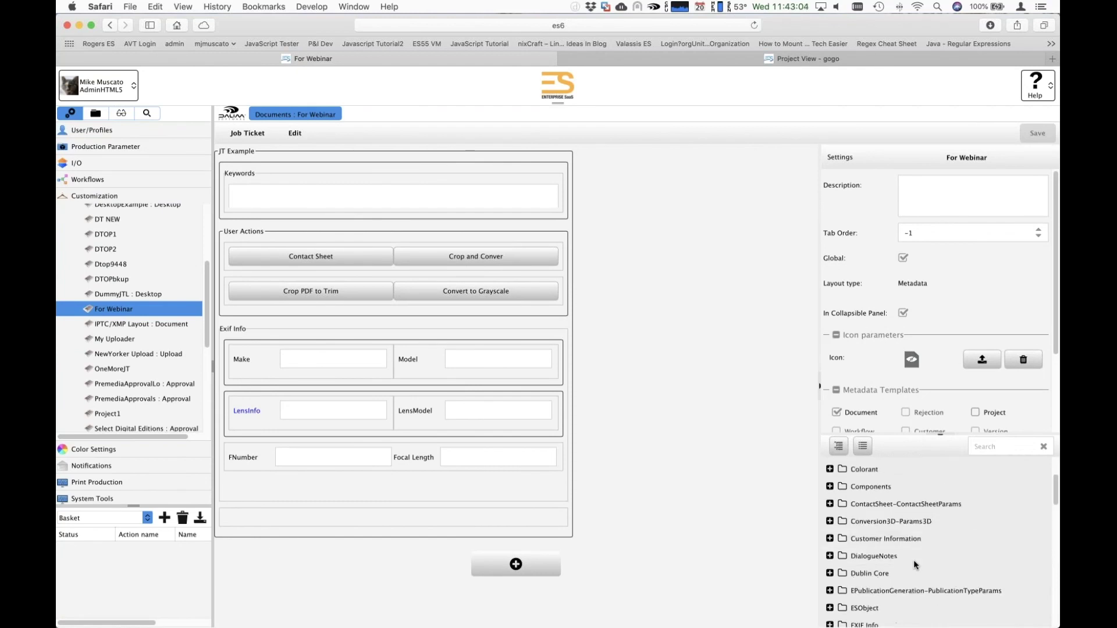
pyautogui.click(830, 487)
pyautogui.scroll(-6, 911, 531)
pyautogui.scroll(1, 910, 529)
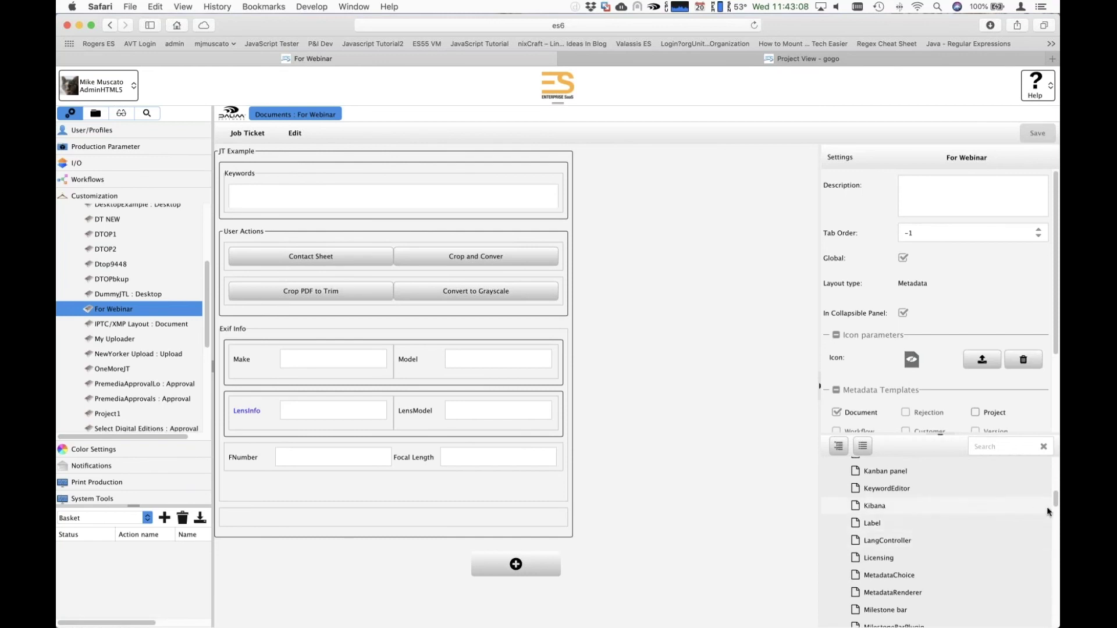
pyautogui.moveTo(1055, 505); pyautogui.dragTo(1055, 532)
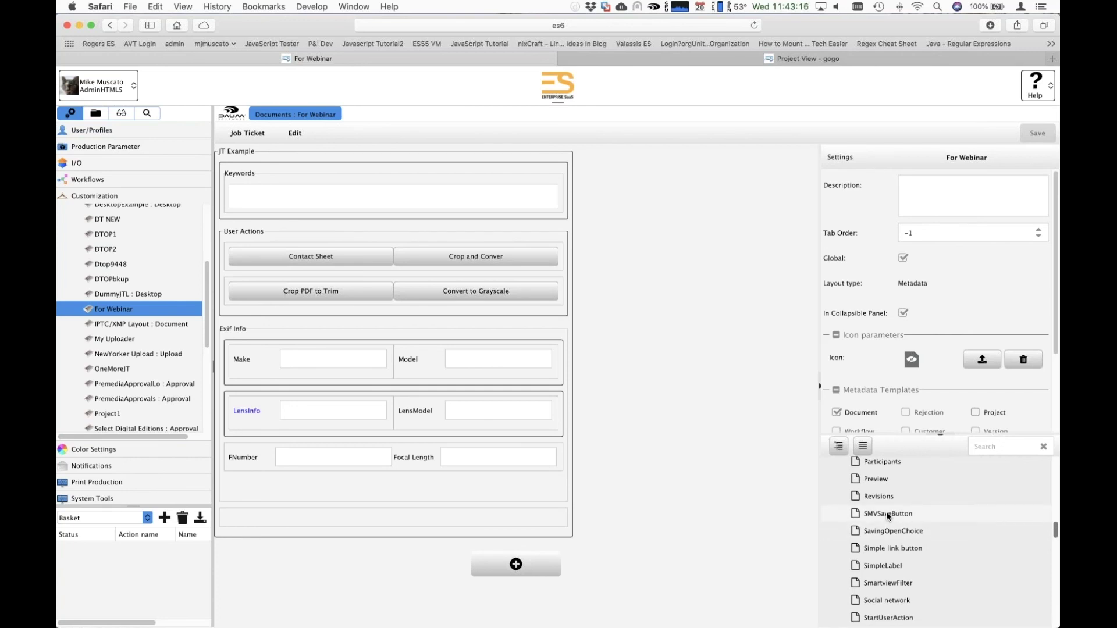
pyautogui.moveTo(885, 511); pyautogui.dragTo(421, 524)
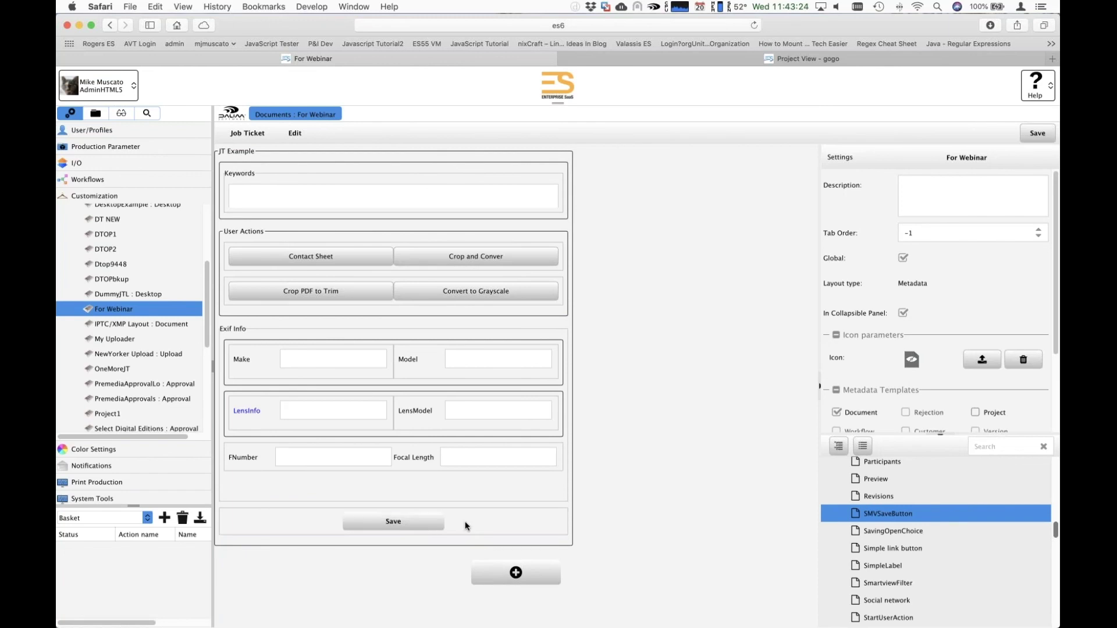
pyautogui.click(1037, 134)
# Step: Return to the ssss documents and save the "iMac, Apple" keywords of the DUO Regions--91 page with its For Webinar save button
pyautogui.click(102, 117)
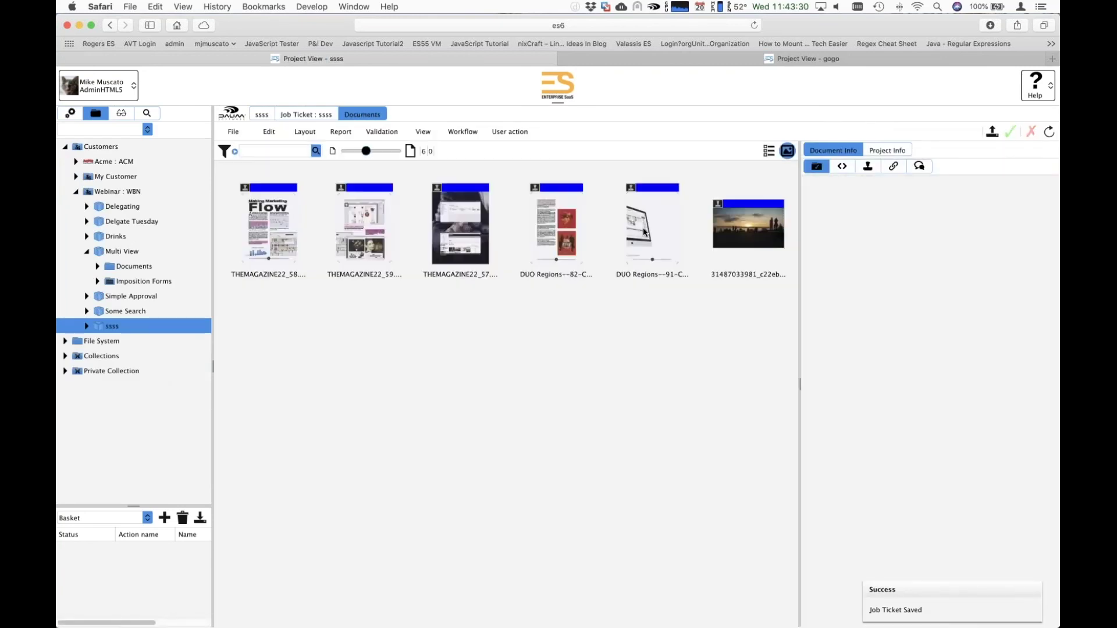
pyautogui.click(646, 221)
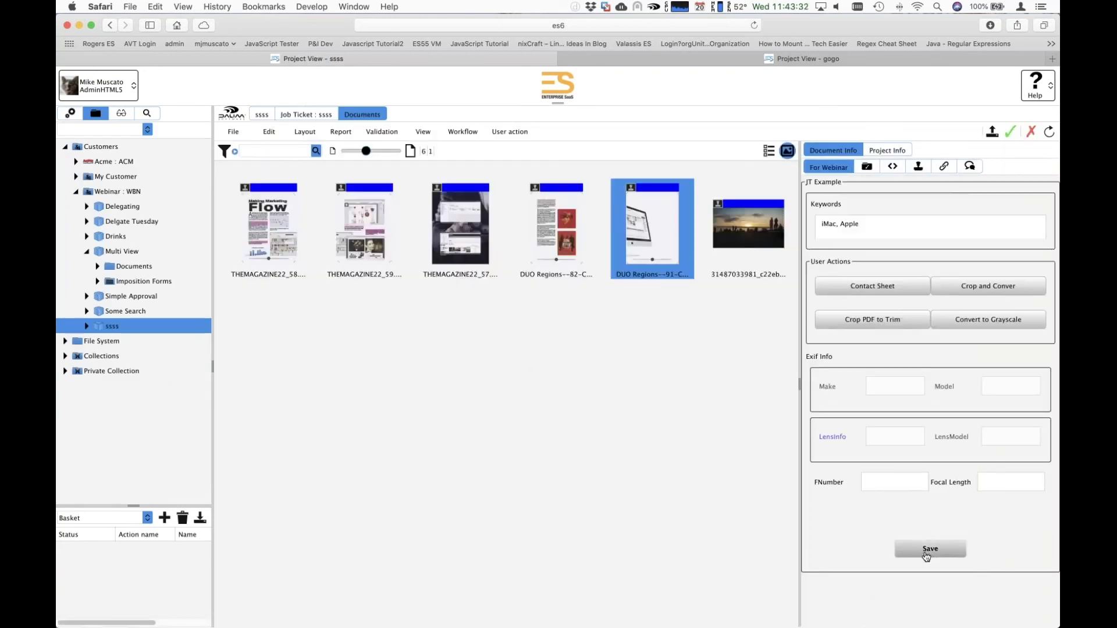
pyautogui.click(872, 223)
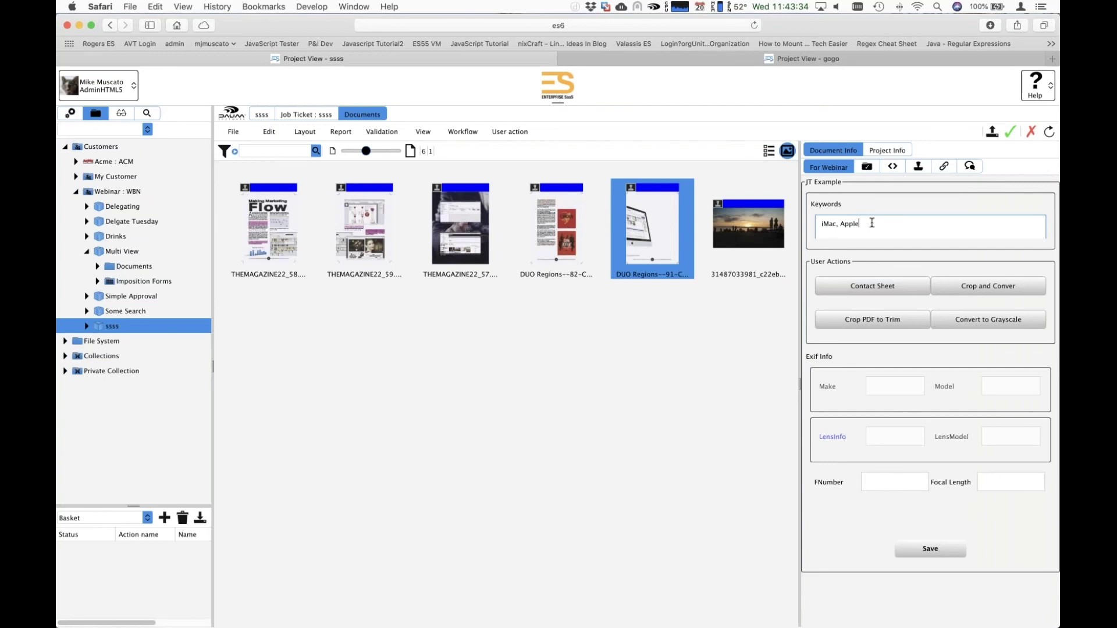
pyautogui.click(931, 549)
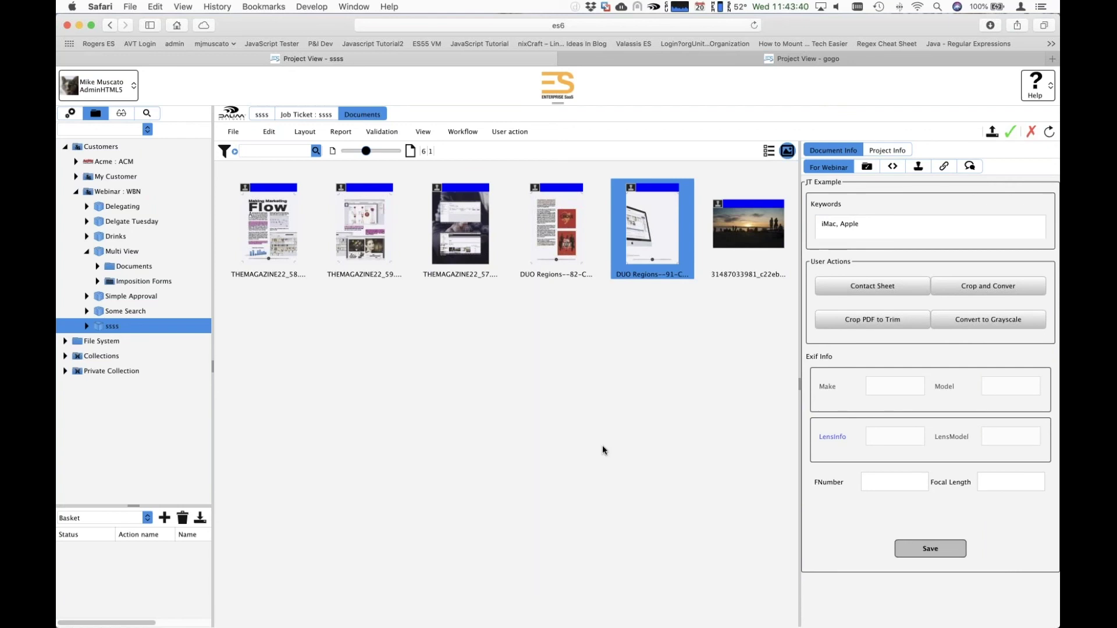
pyautogui.click(916, 553)
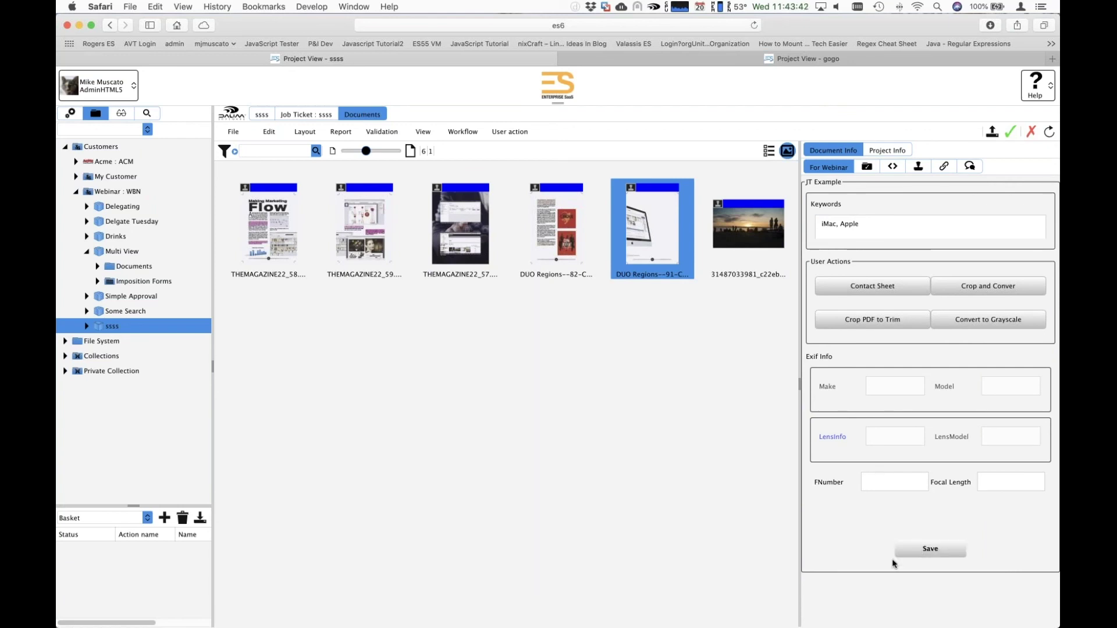
pyautogui.click(750, 230)
pyautogui.click(655, 230)
pyautogui.click(924, 551)
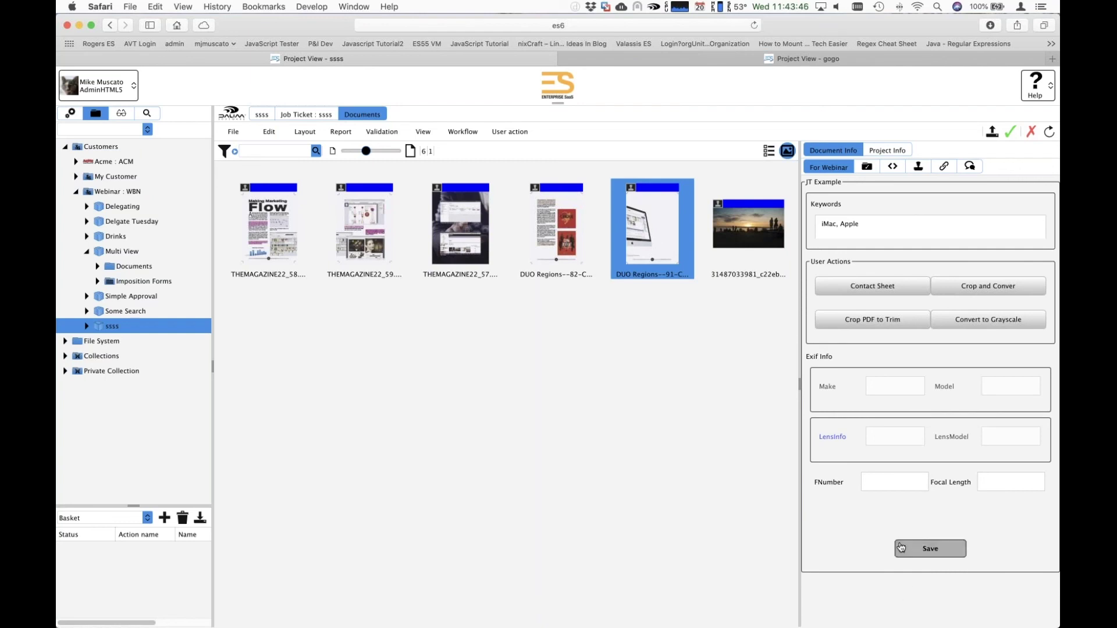
# Step: Inspect the Subjects entries in the Dublin Core metadata of the DUO Regions--91 page
pyautogui.click(893, 167)
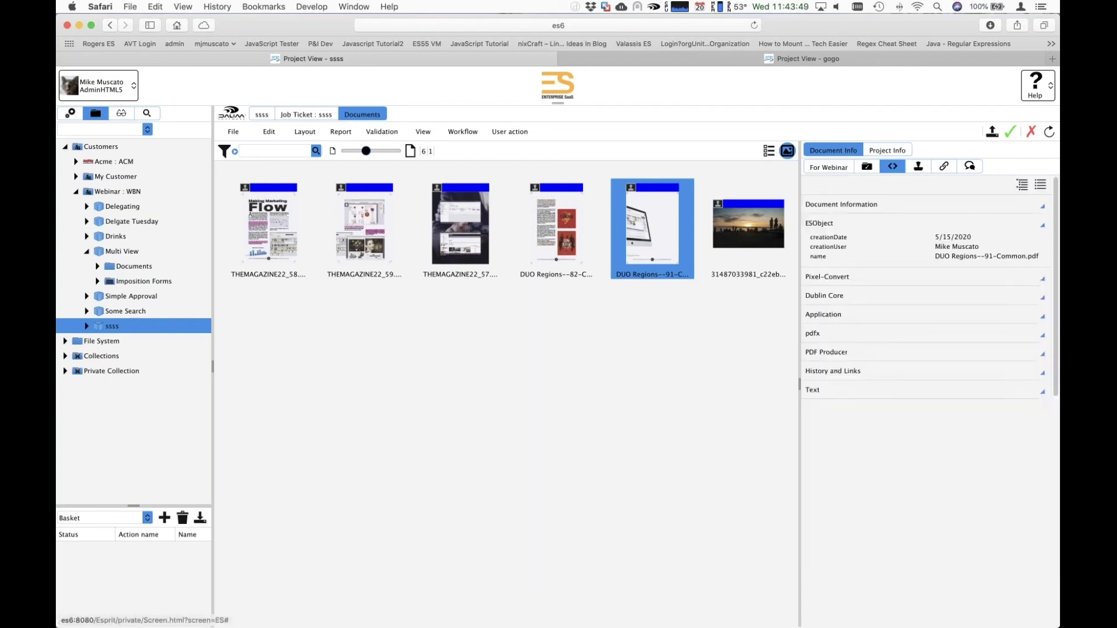
pyautogui.click(1040, 185)
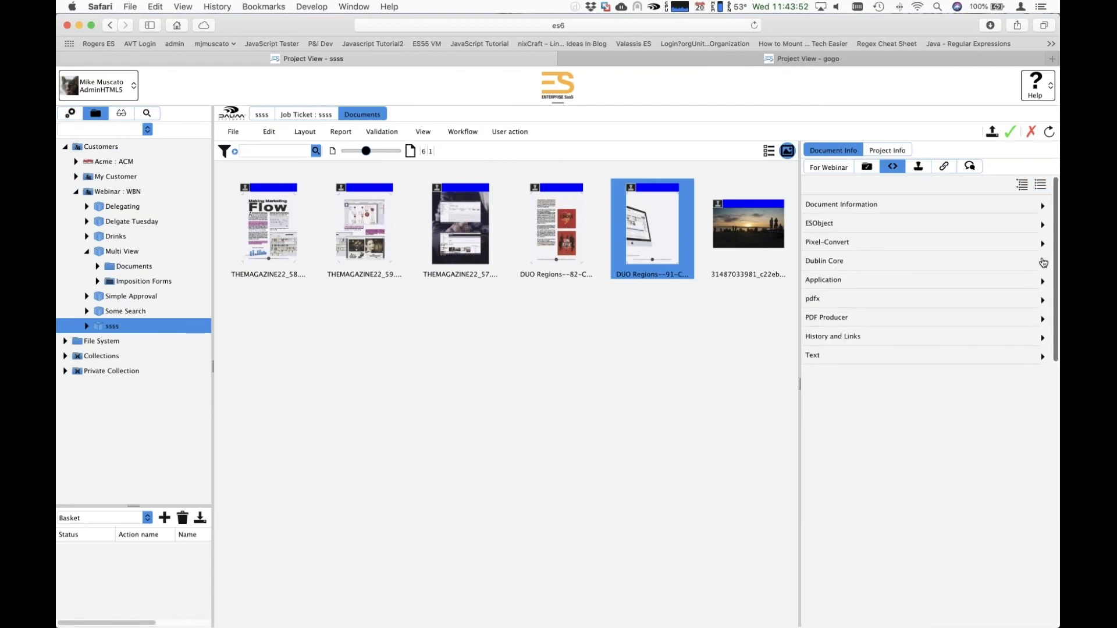
pyautogui.click(1042, 262)
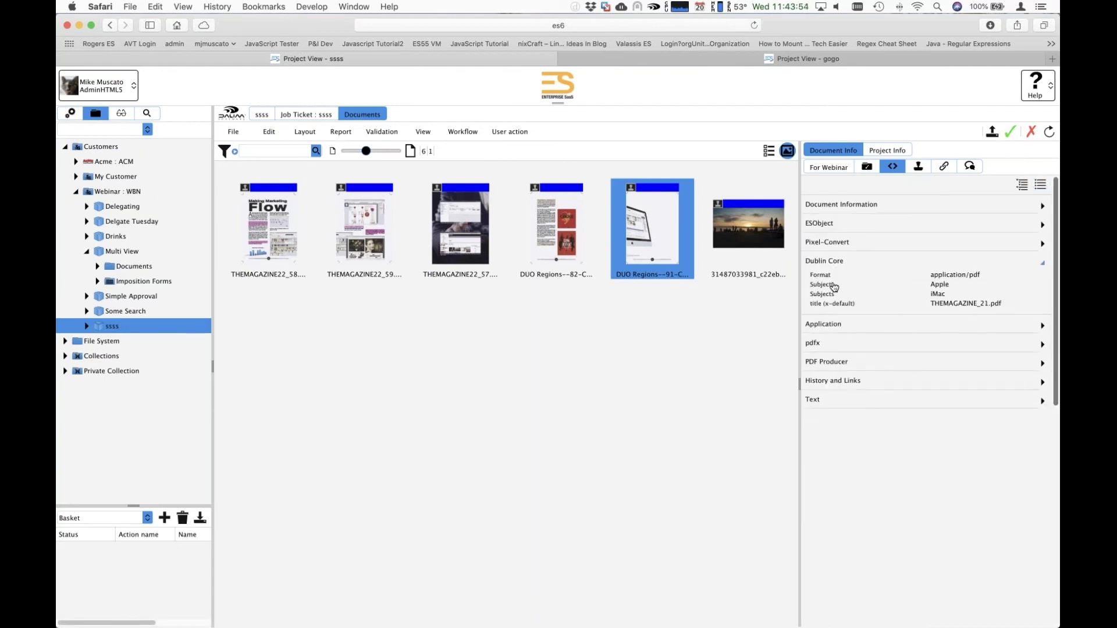
pyautogui.scroll(5, 898, 291)
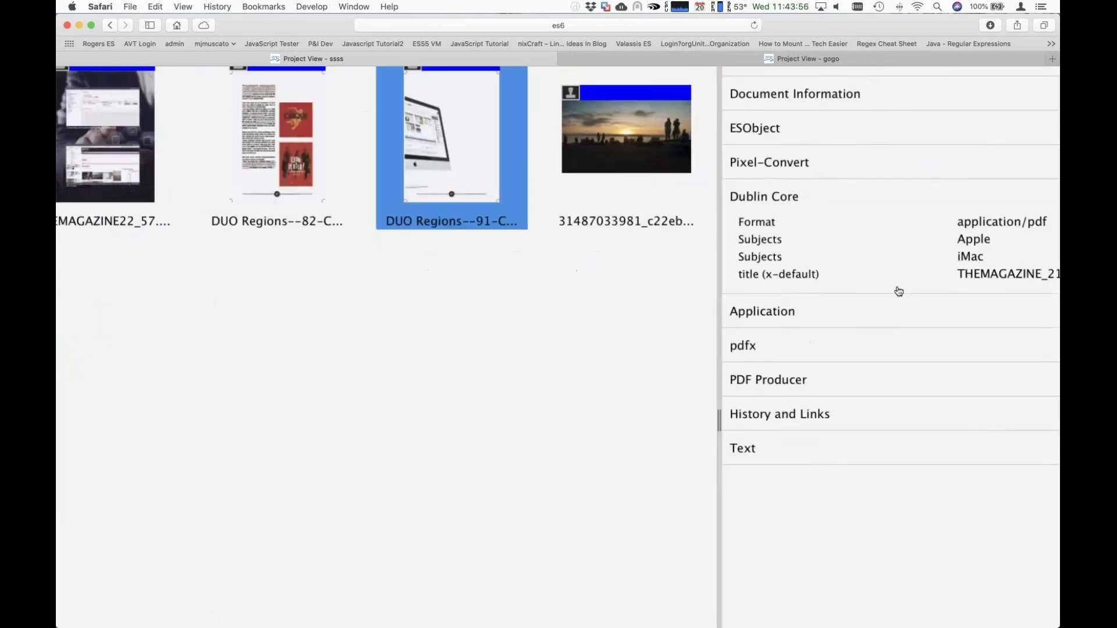
pyautogui.scroll(-5, 898, 291)
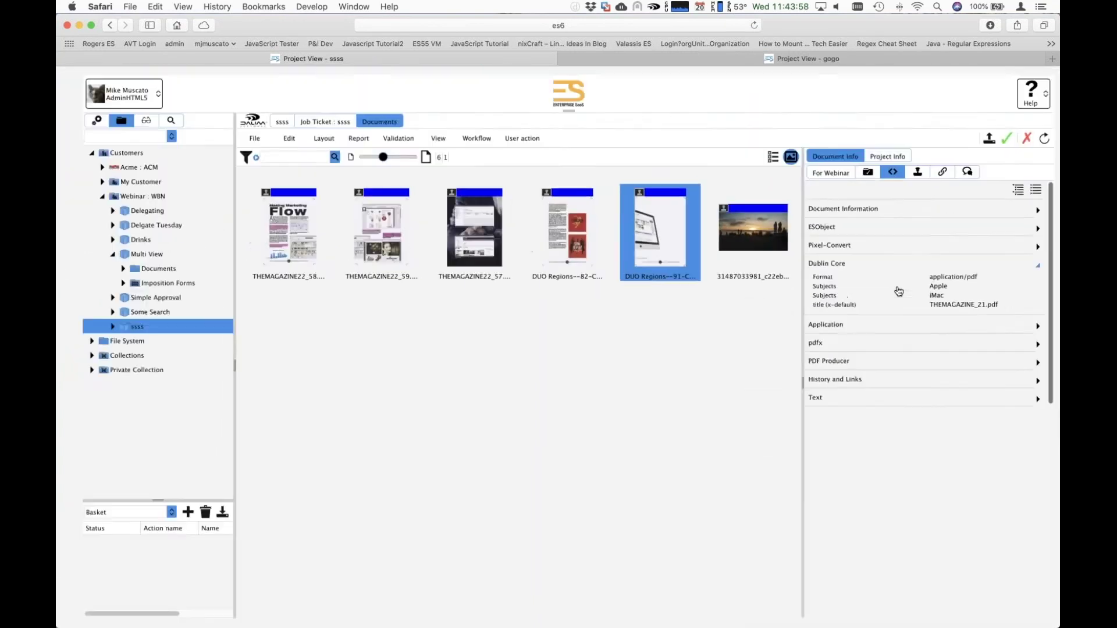
# Step: Select the sunset image and show its For Webinar information
pyautogui.click(652, 364)
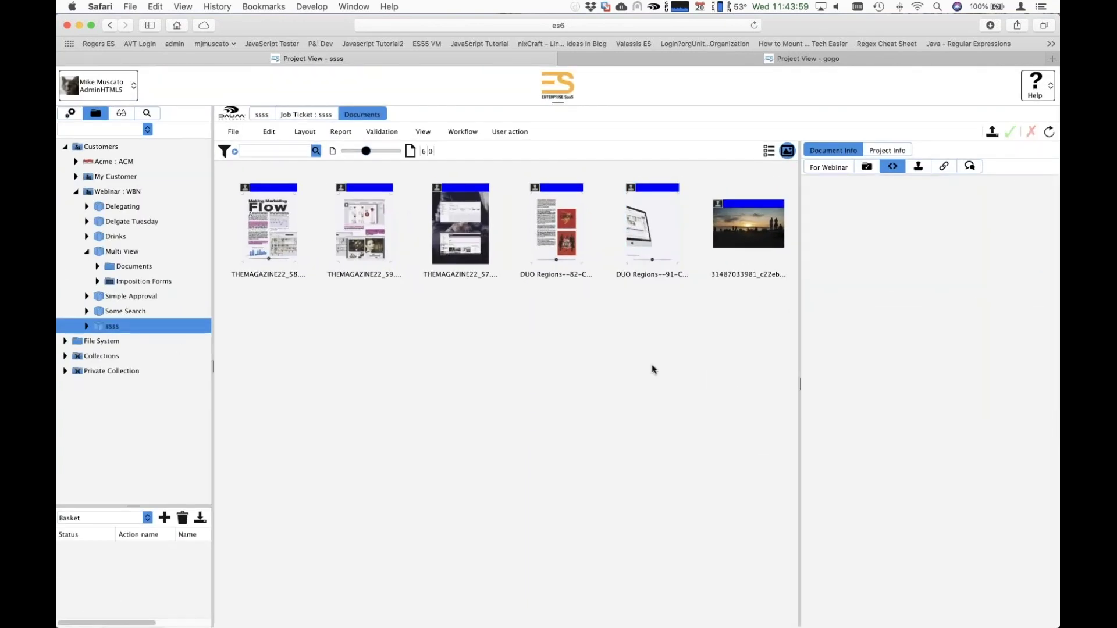
pyautogui.click(746, 211)
pyautogui.click(822, 169)
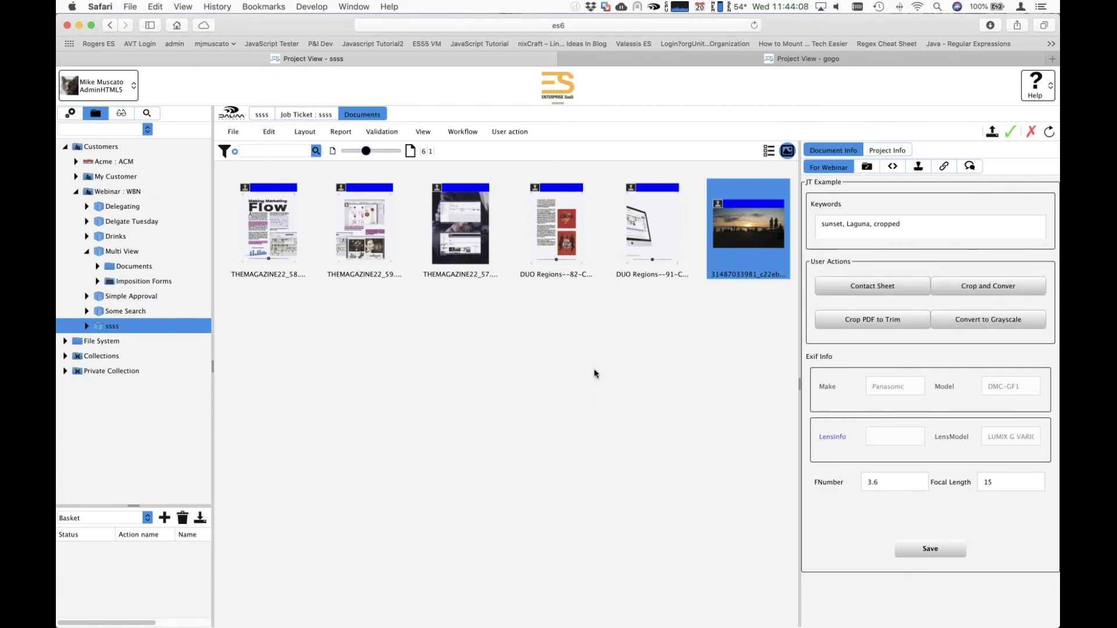
pyautogui.rightClick(735, 233)
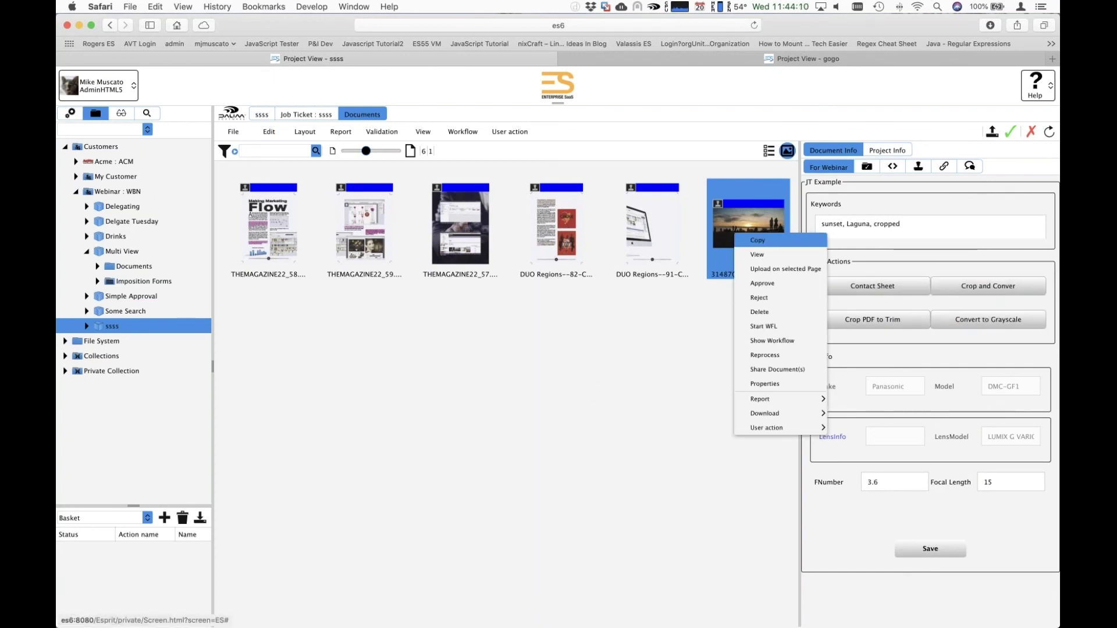
pyautogui.click(588, 391)
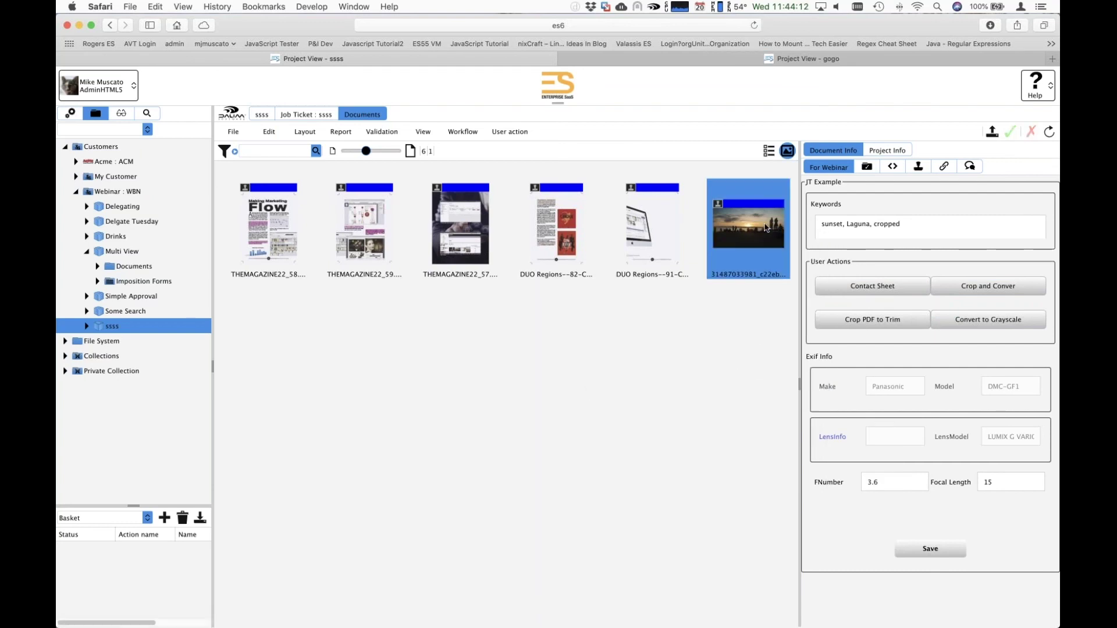
pyautogui.click(643, 103)
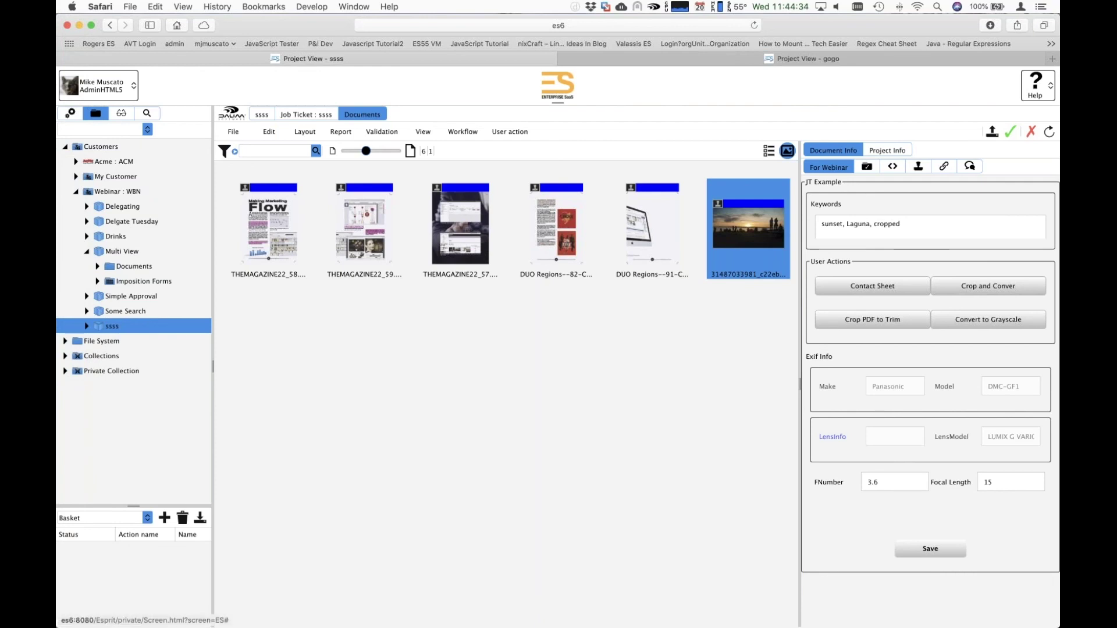
# Step: Open the Multi View project, select all its images from _DSF3245.JPG to _DSF3262.JPG and save the keywords "heron, park, bench" for them
pyautogui.click(120, 255)
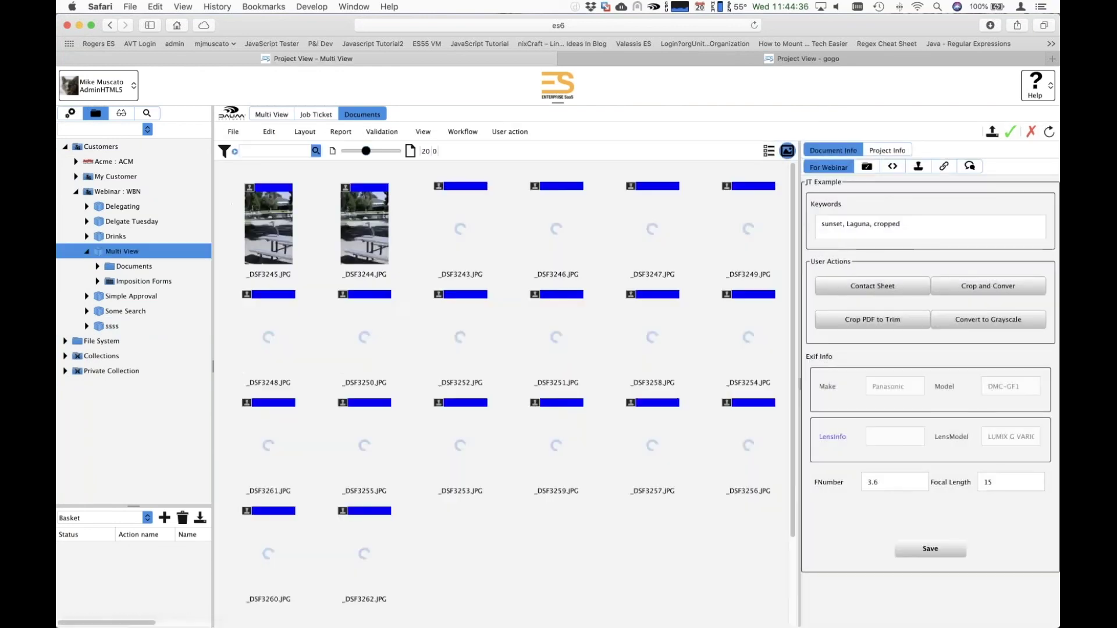
pyautogui.click(273, 224)
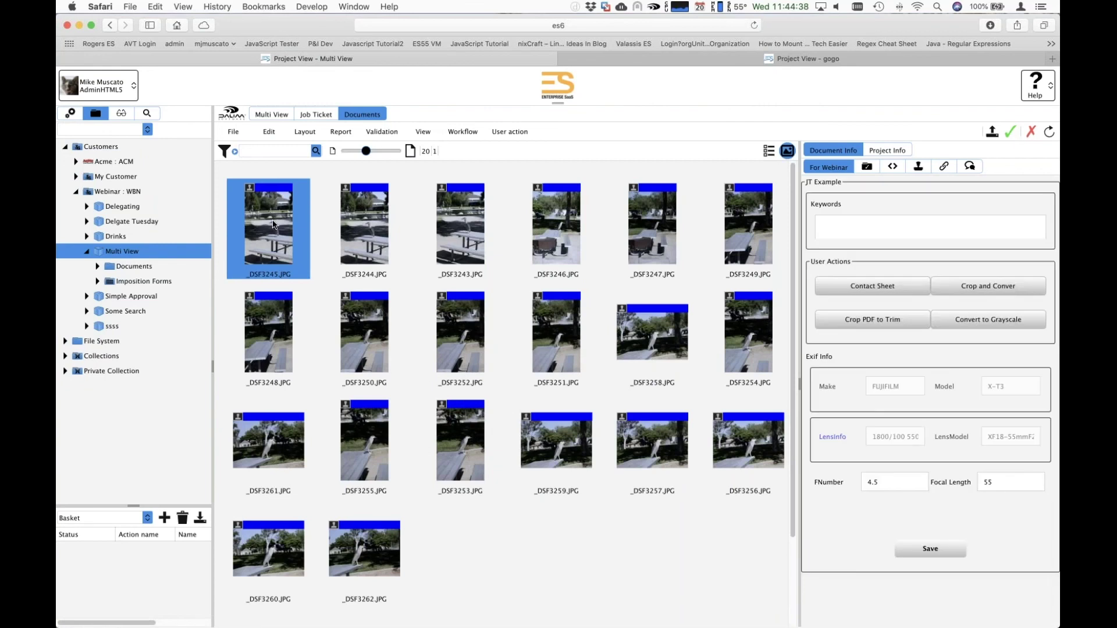
pyautogui.keyDown('shift'); pyautogui.click(369, 550); pyautogui.keyUp('shift')
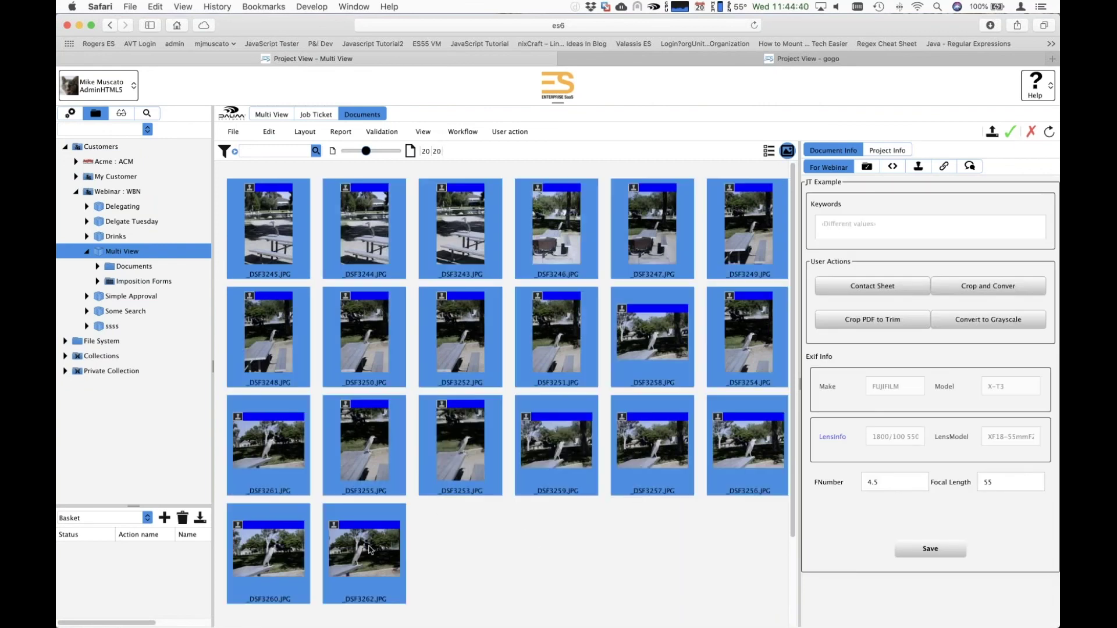
pyautogui.click(840, 221)
pyautogui.write('hero')
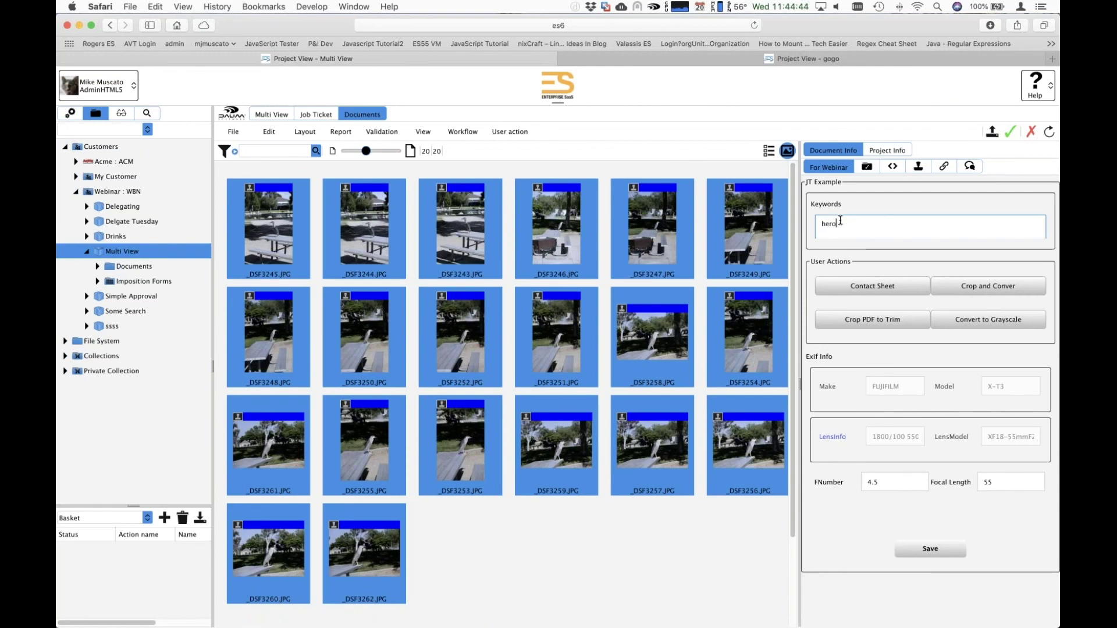
pyautogui.write('n, park, bench')
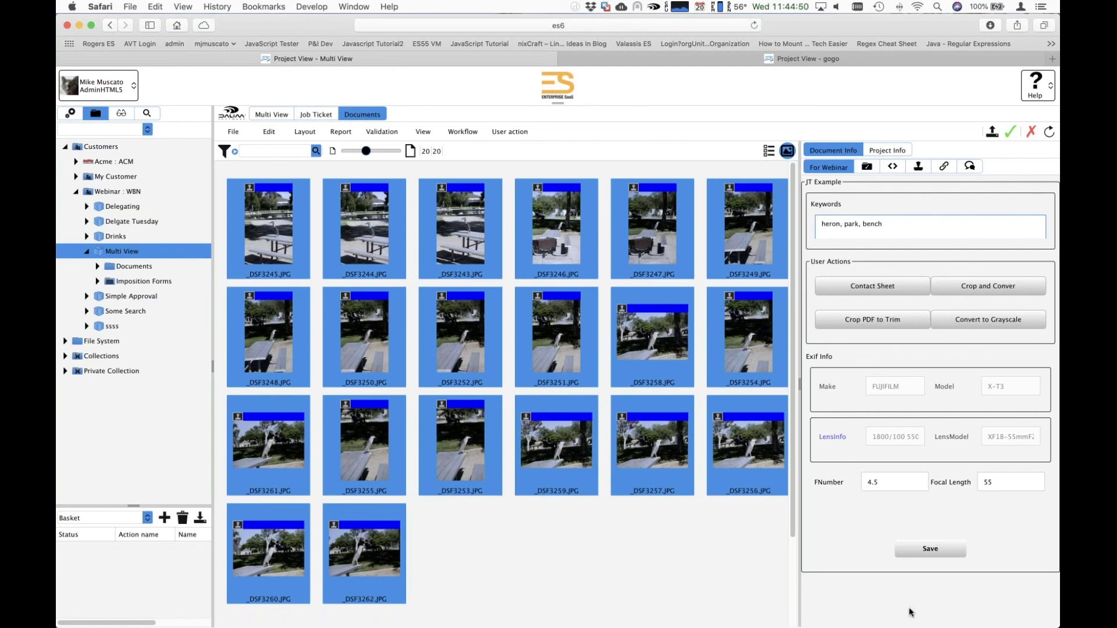
pyautogui.click(953, 554)
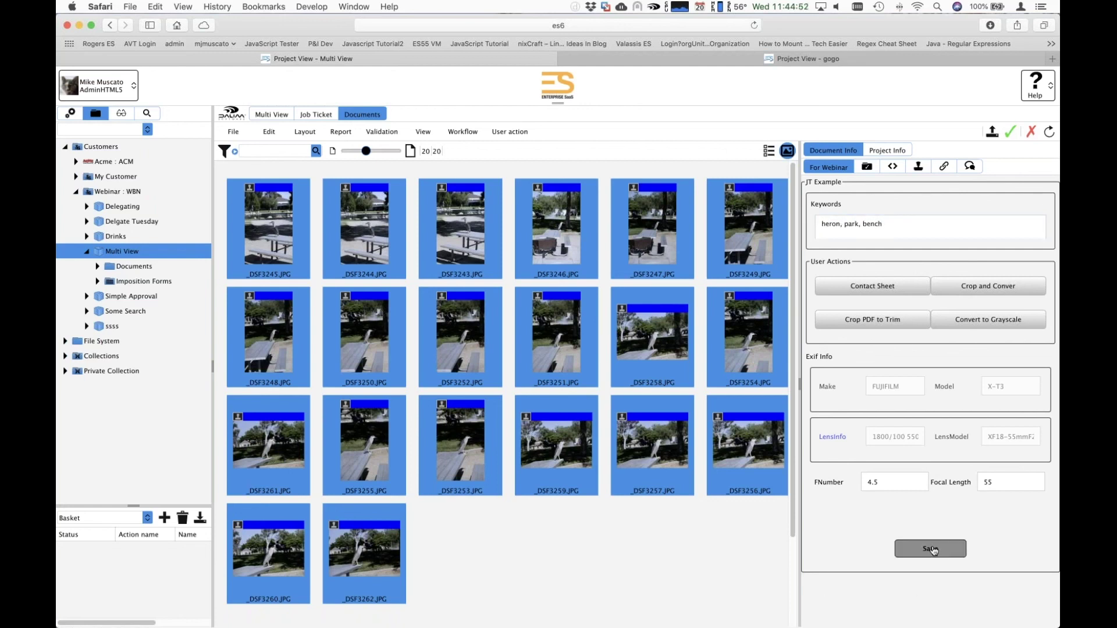
# Step: Check the For Webinar keywords of individual Multi View images, including _DSF3258.JPG, _DSF3249.JPG and _DSF3247.JPG
pyautogui.click(543, 570)
pyautogui.click(579, 336)
pyautogui.click(654, 338)
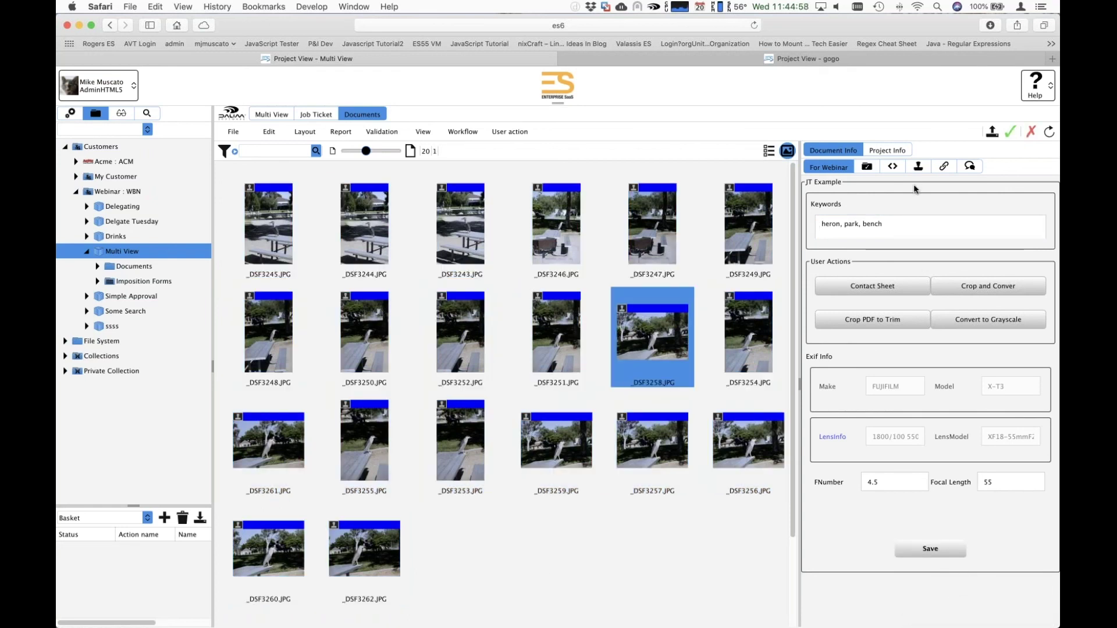
pyautogui.click(748, 234)
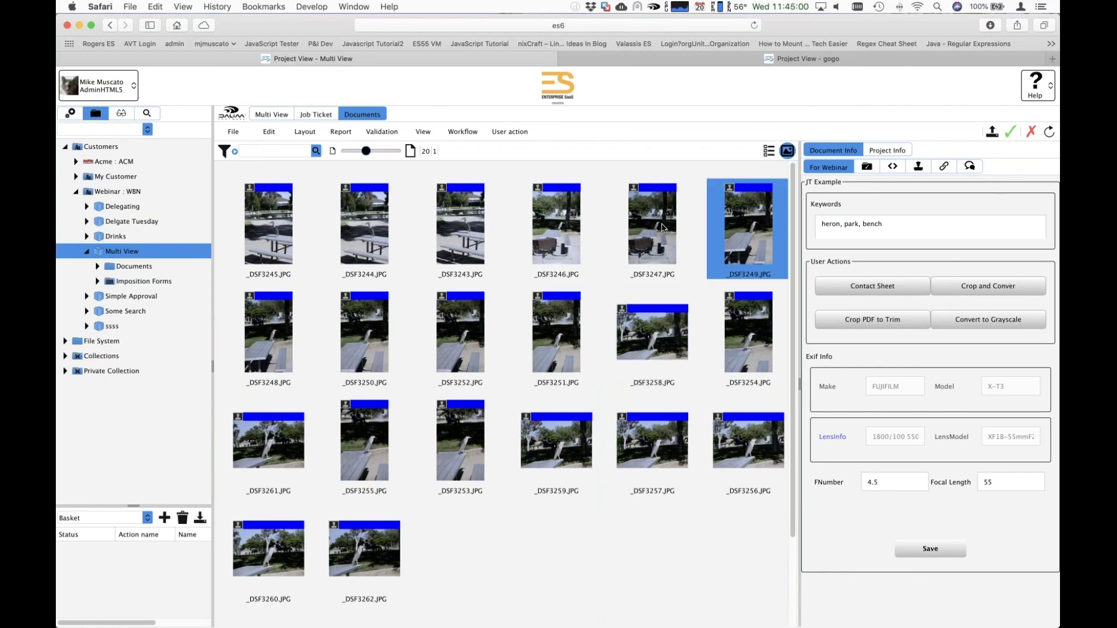
pyautogui.click(662, 232)
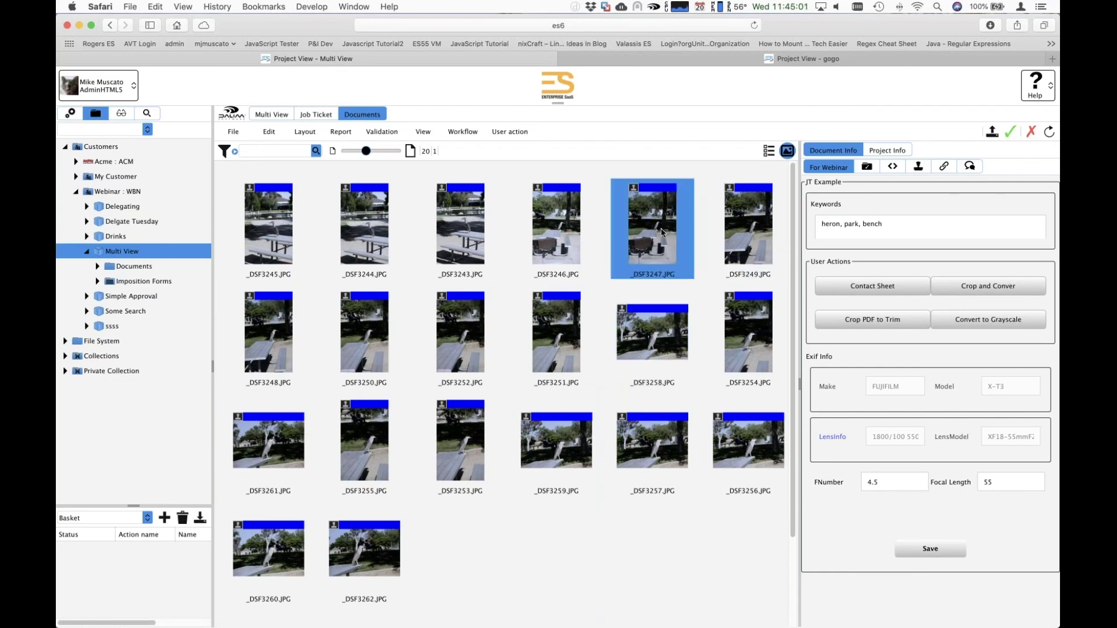
# Step: Inspect the Subjects entries in the Dublin Core metadata of _DSF3247.JPG
pyautogui.click(892, 167)
pyautogui.click(1040, 185)
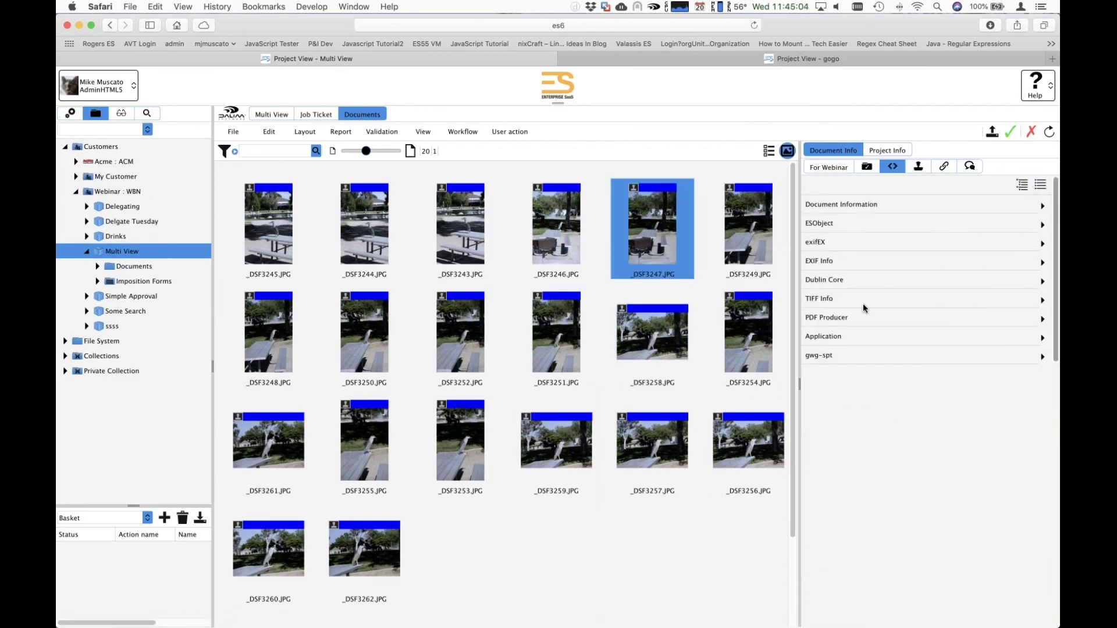
pyautogui.click(1013, 283)
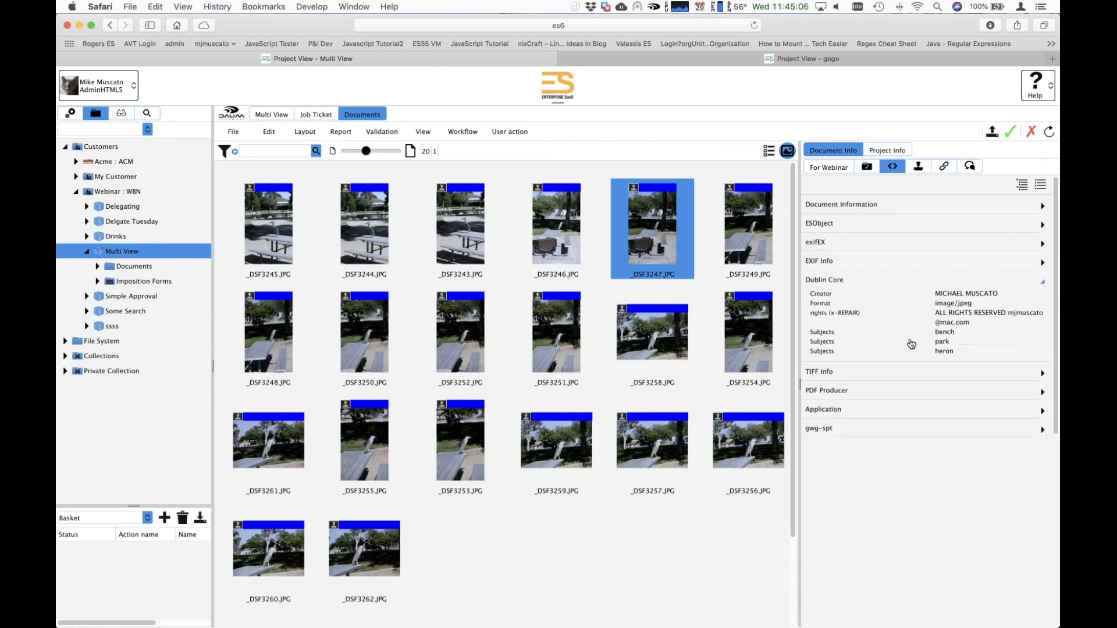
pyautogui.scroll(2, 961, 340)
pyautogui.scroll(3, 961, 342)
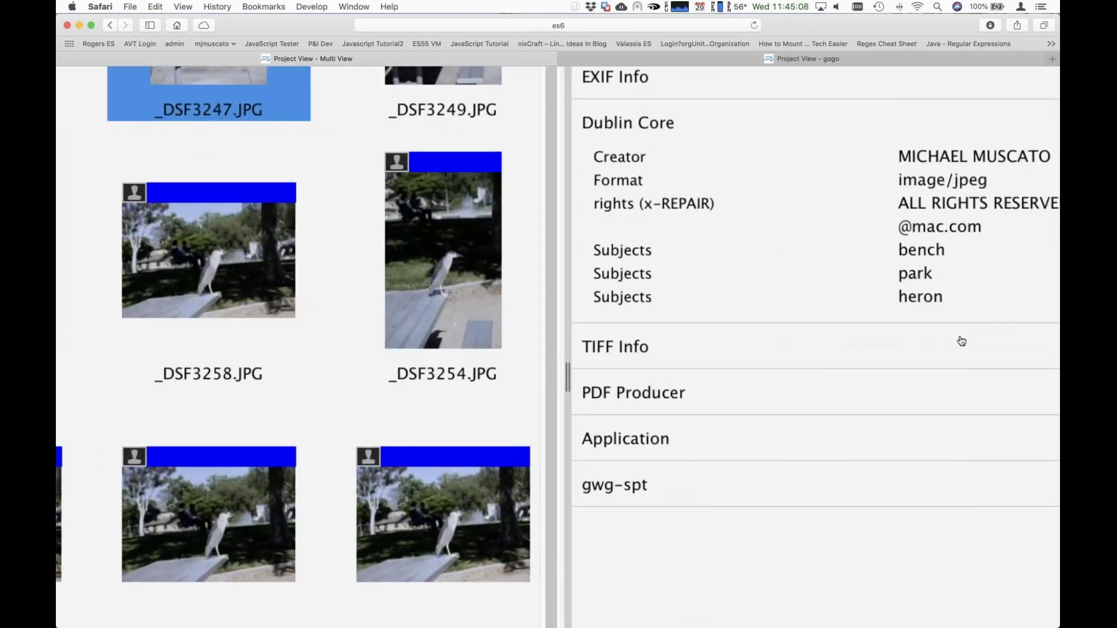
pyautogui.scroll(-5, 962, 342)
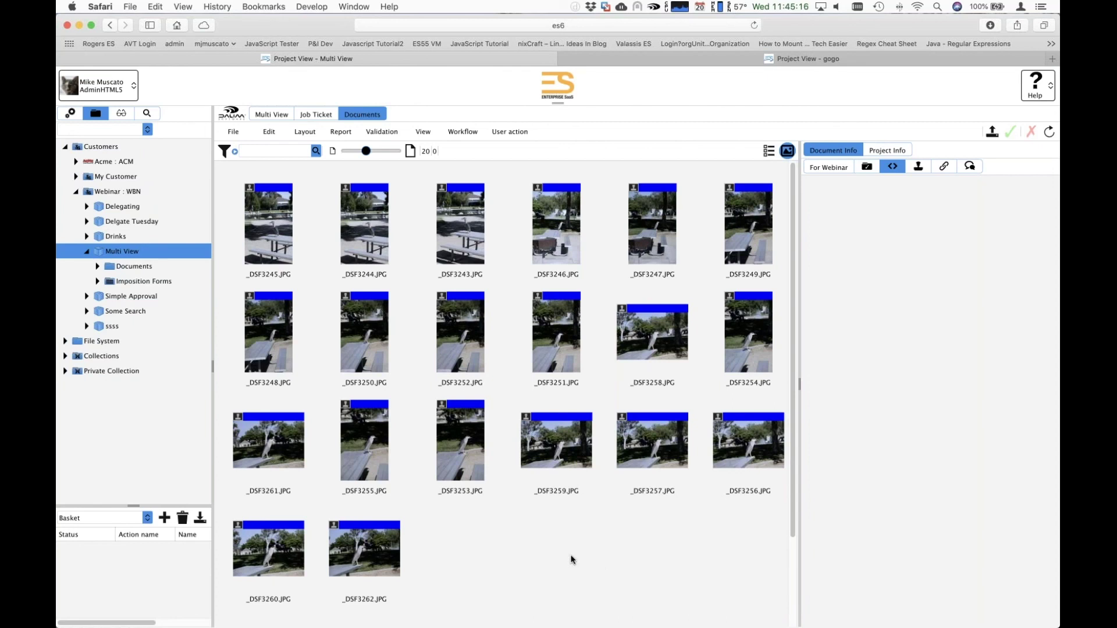
# Step: Show the Project1 layout in the Multi View project information and activate its Customer field
pyautogui.click(891, 151)
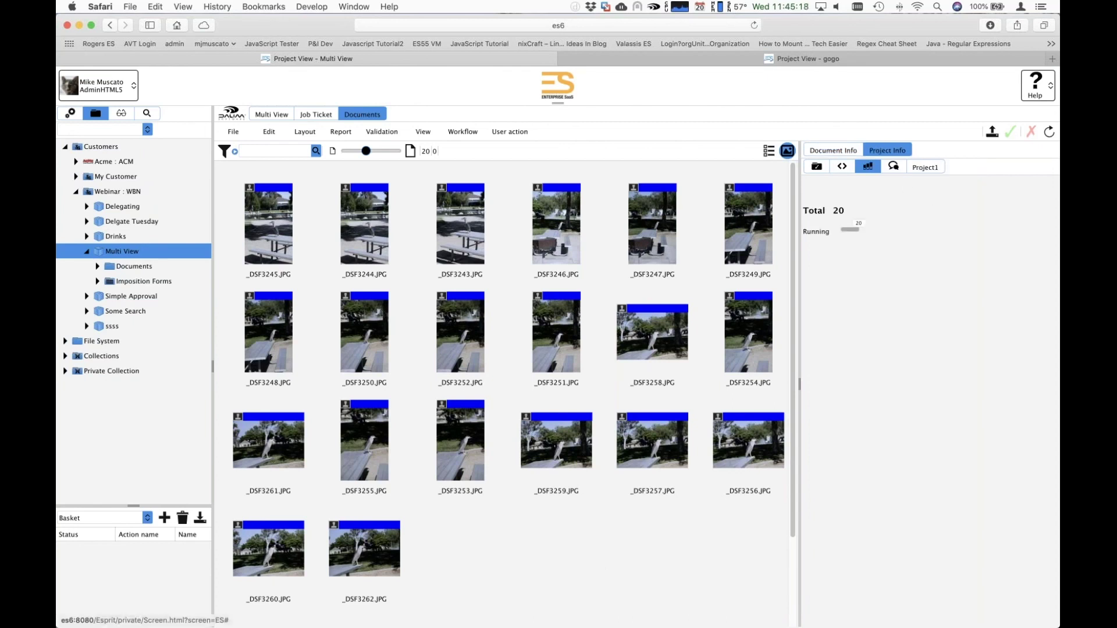
pyautogui.click(923, 167)
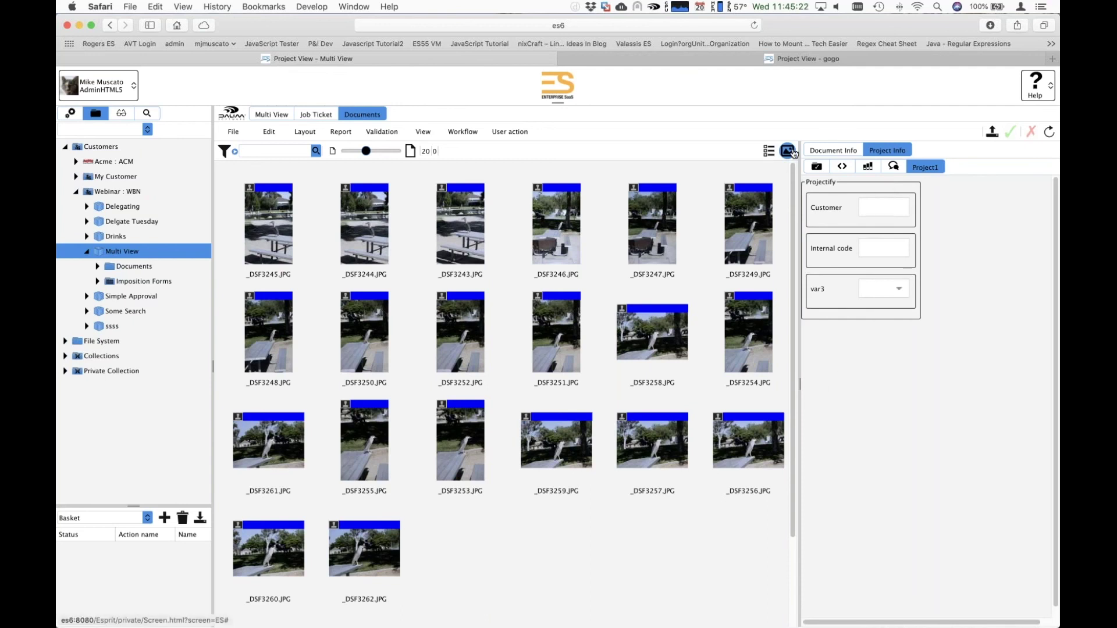
pyautogui.click(887, 210)
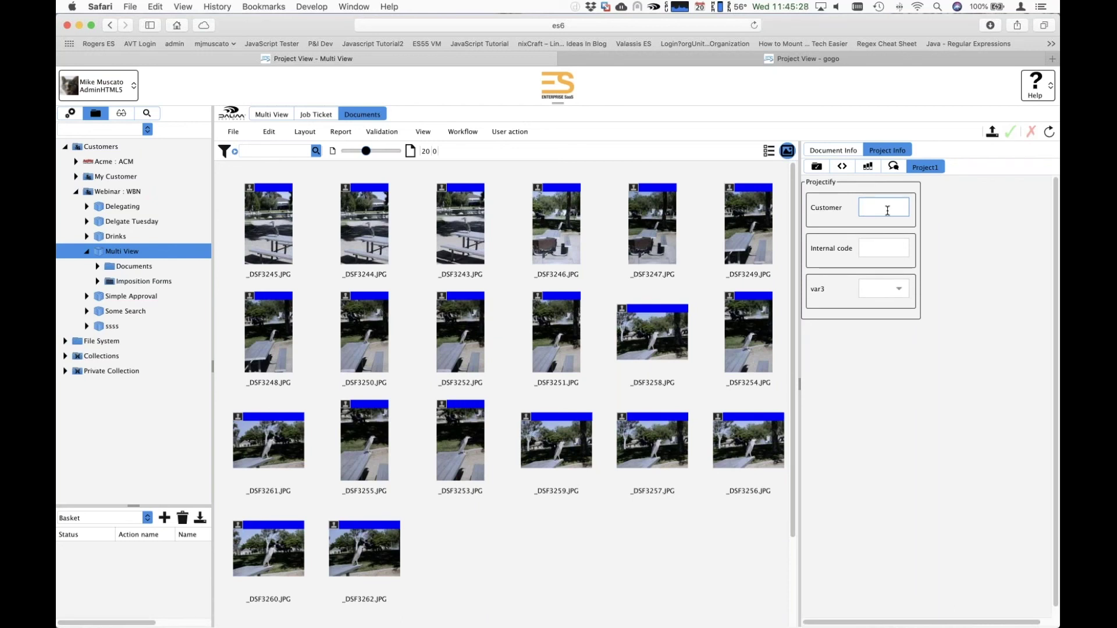
# Step: View the general job ticket settings of the Multi View project and return to its documents
pyautogui.click(327, 118)
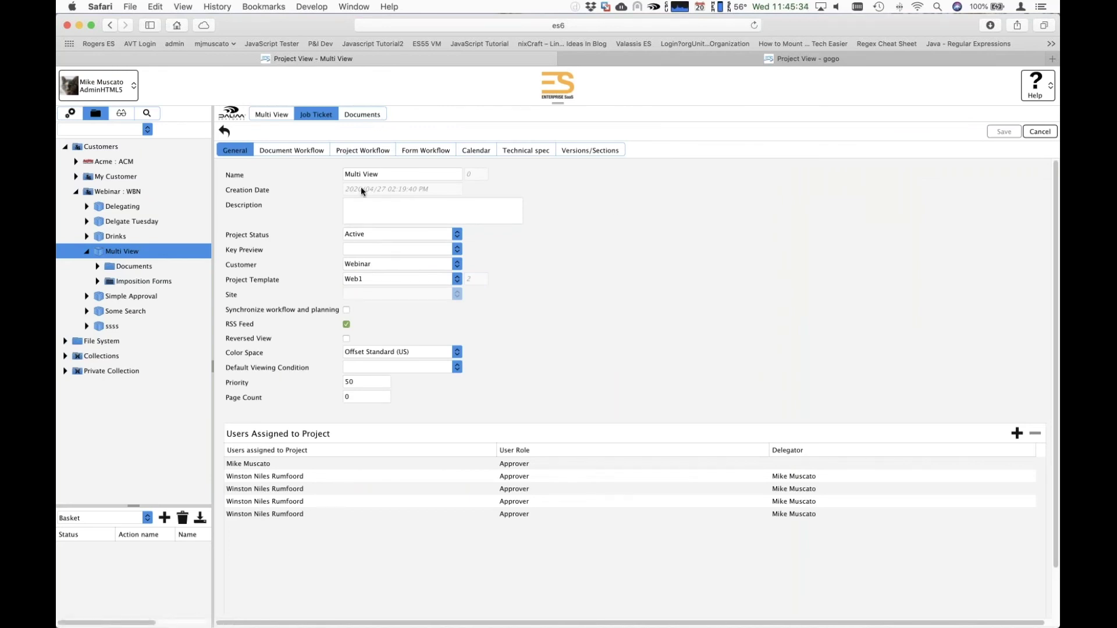
pyautogui.click(362, 114)
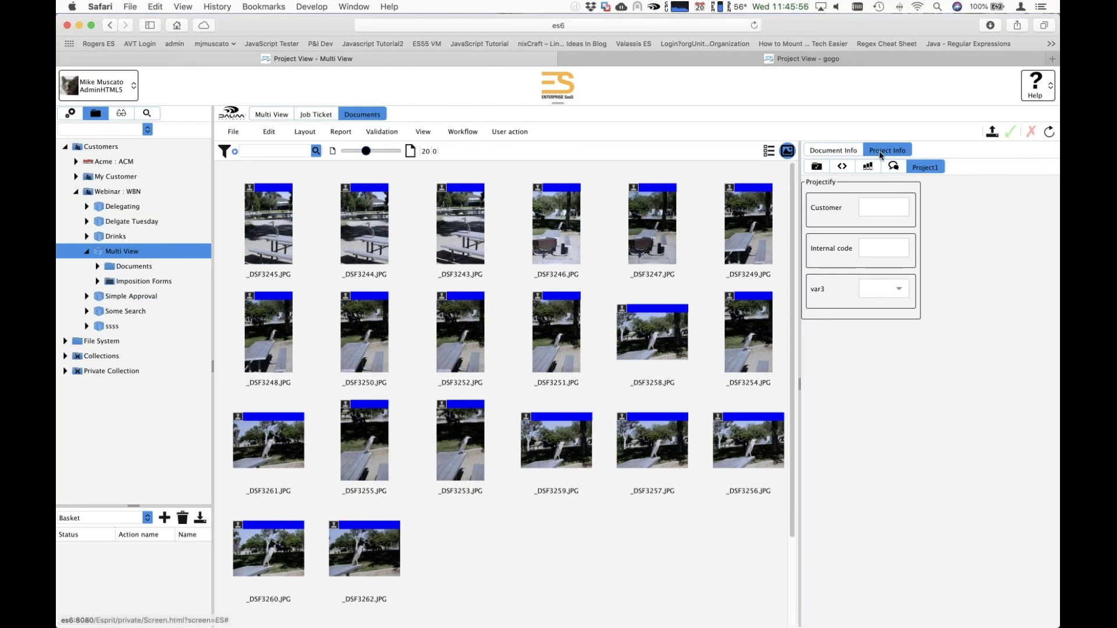
pyautogui.click(326, 114)
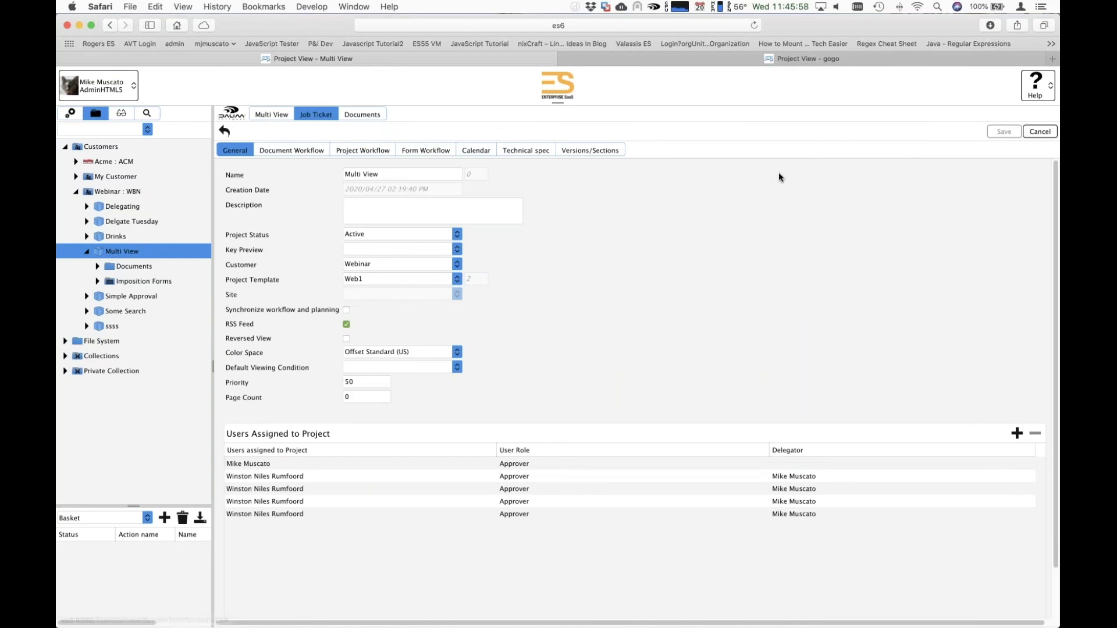
pyautogui.click(367, 114)
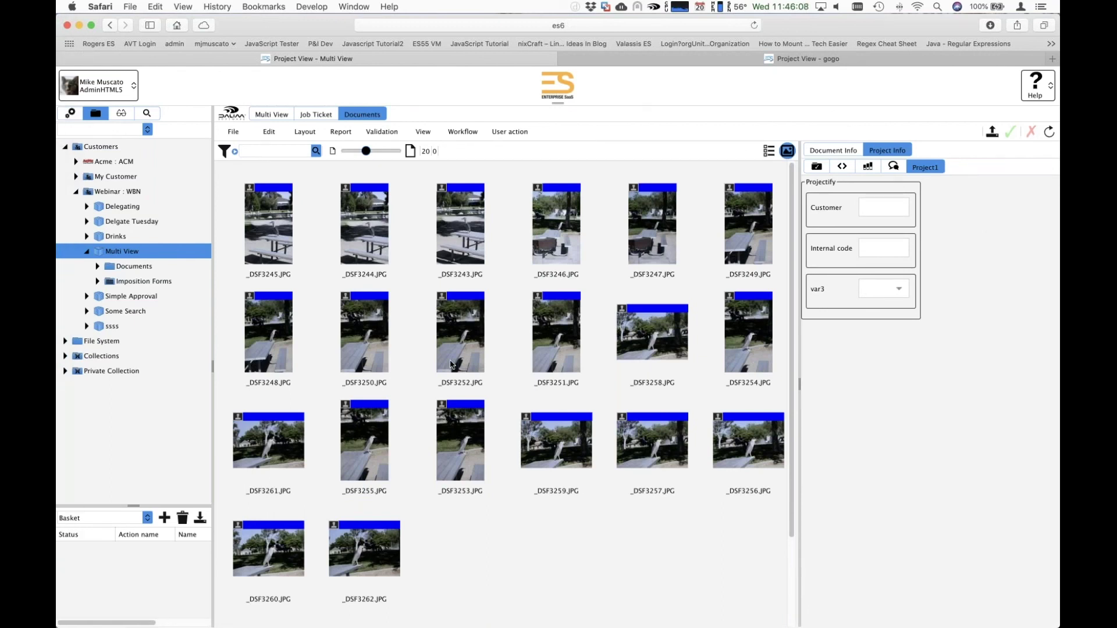
# Step: Collapse the Customers tree, expand File System and open the DropTest folder
pyautogui.moveTo(450, 364)
pyautogui.click(173, 271)
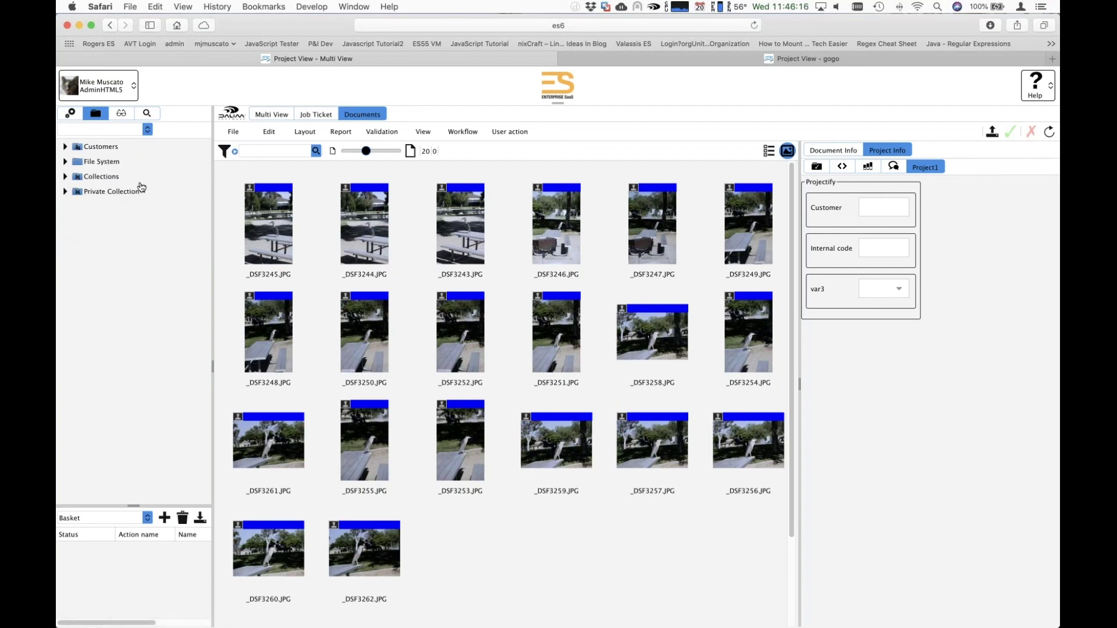
pyautogui.click(66, 161)
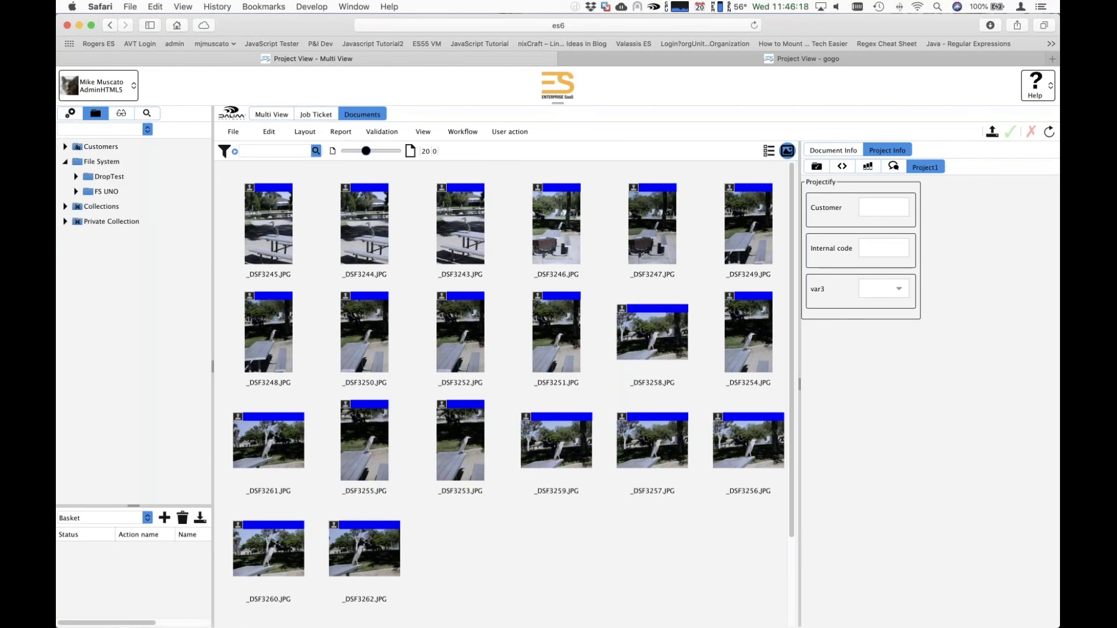
pyautogui.click(115, 177)
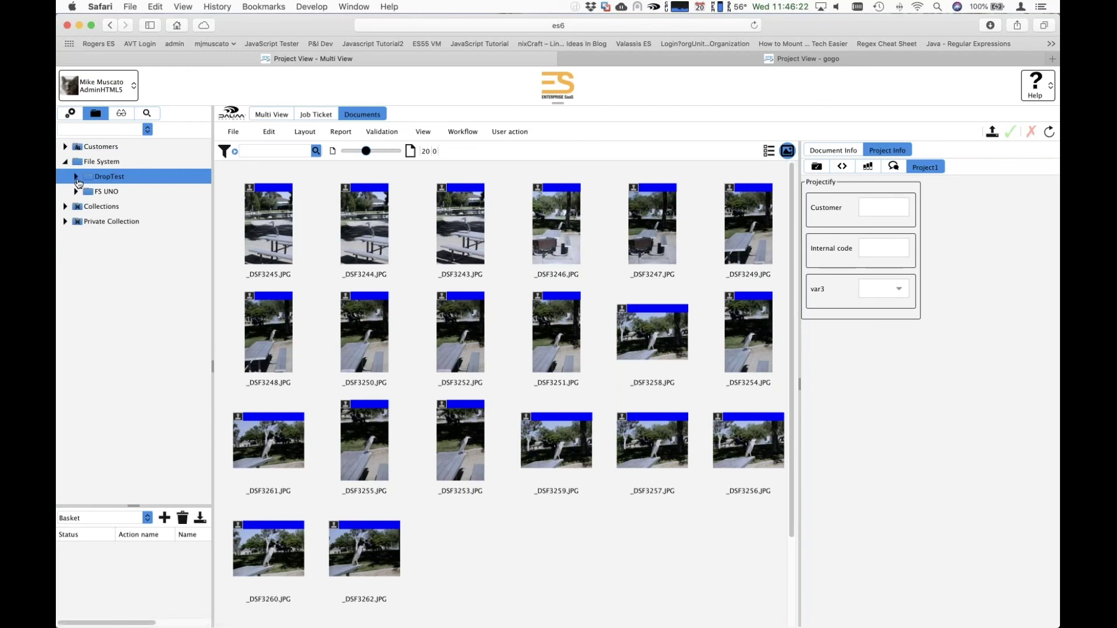
pyautogui.click(107, 180)
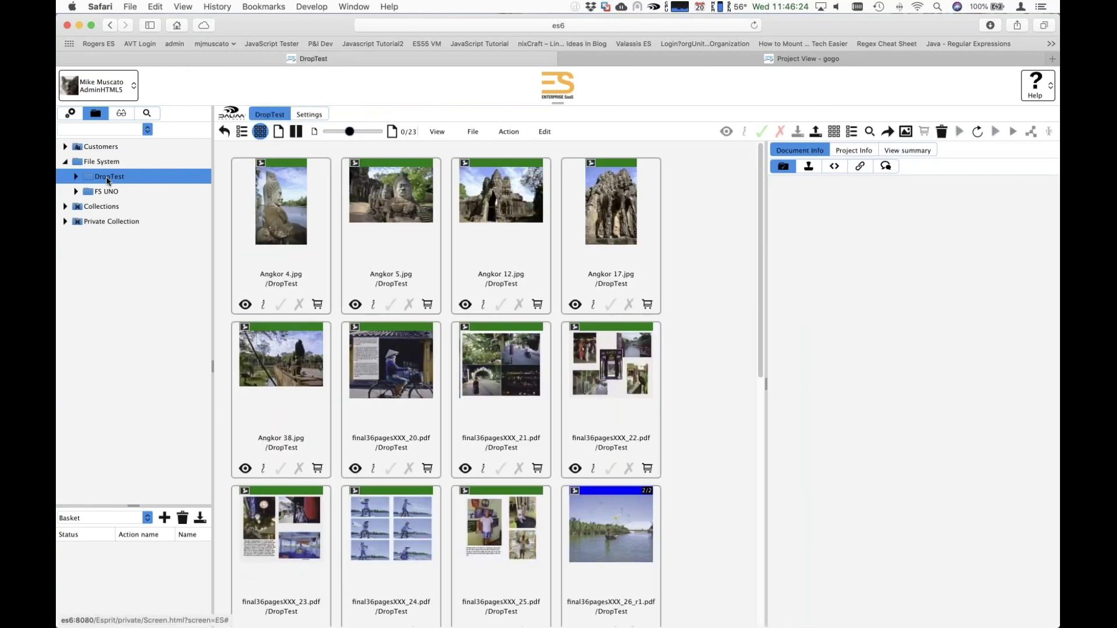
# Step: Browse the documents in the DropTest folder and select final36pagesXXX_23.pdf
pyautogui.click(618, 230)
pyautogui.scroll(-10, 504, 419)
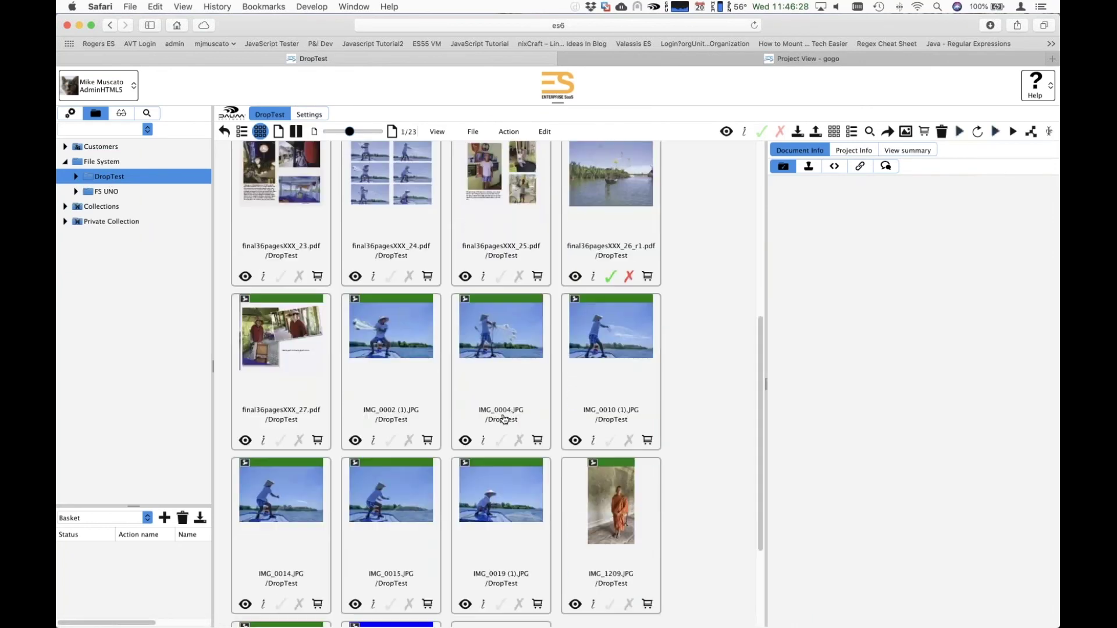
pyautogui.scroll(10, 494, 383)
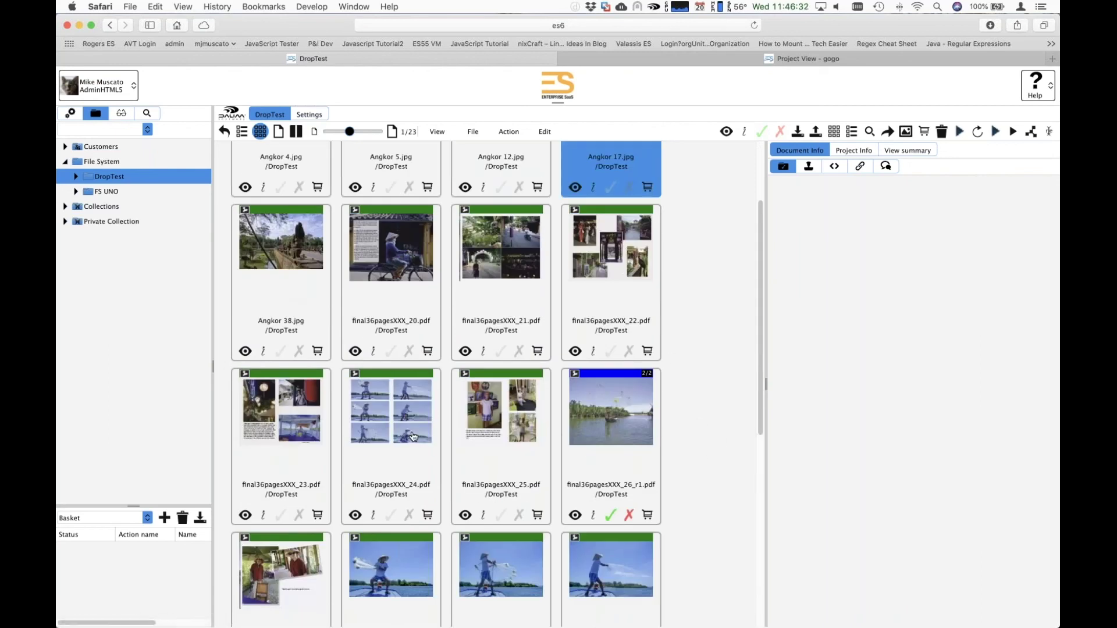
pyautogui.click(280, 433)
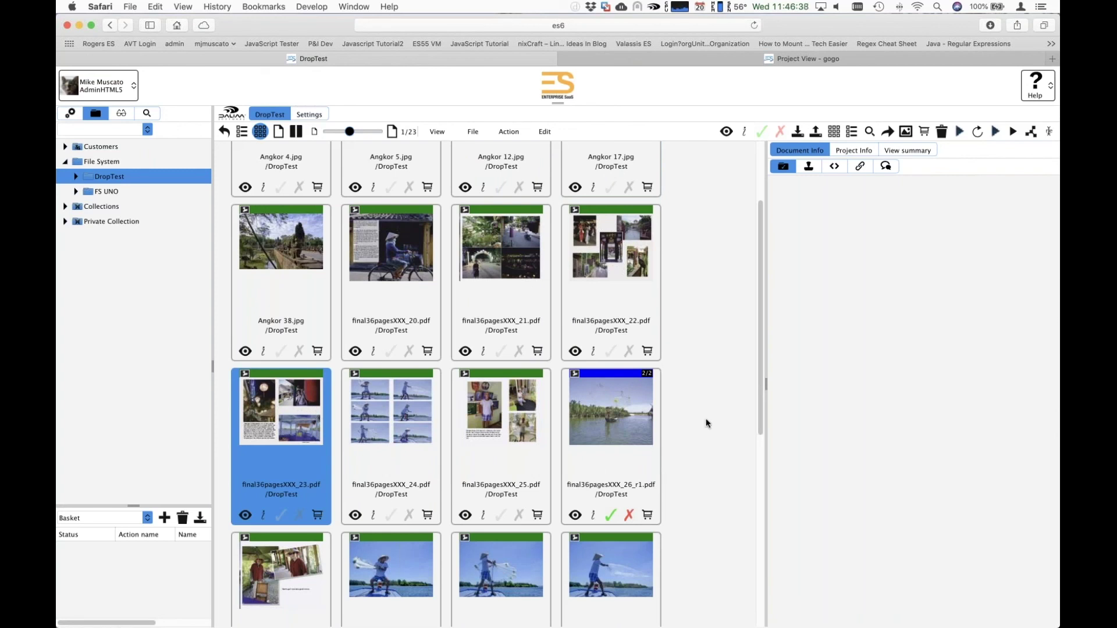
# Step: Switch to Finder, then reposition and enlarge the Magazine24Singles window
pyautogui.press('super+Tab')
pyautogui.moveTo(720, 336)
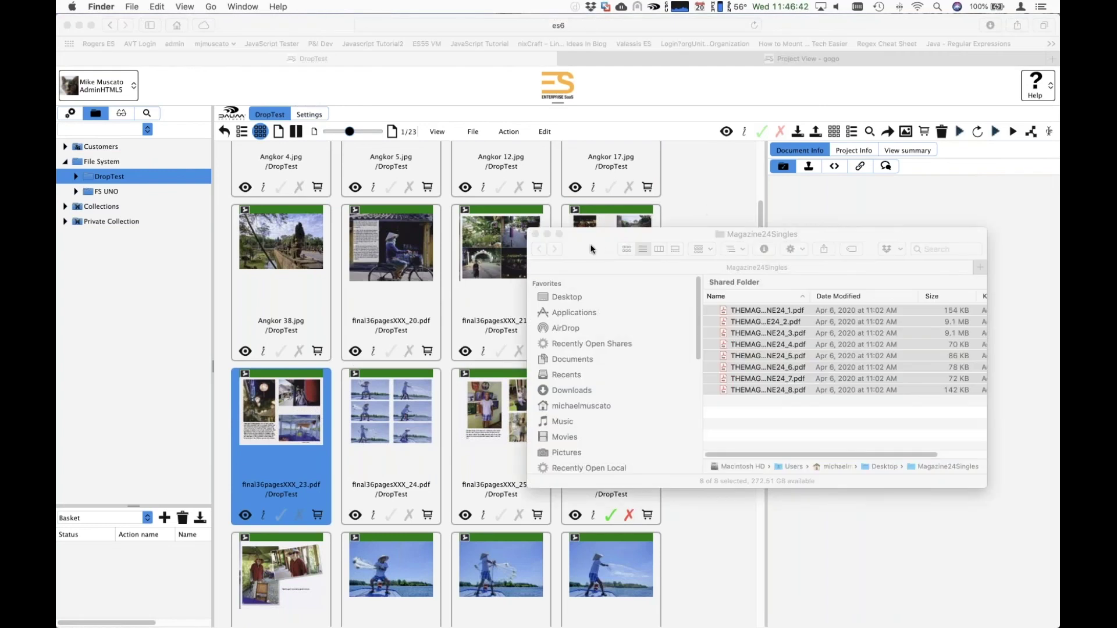
pyautogui.moveTo(589, 244); pyautogui.dragTo(323, 100)
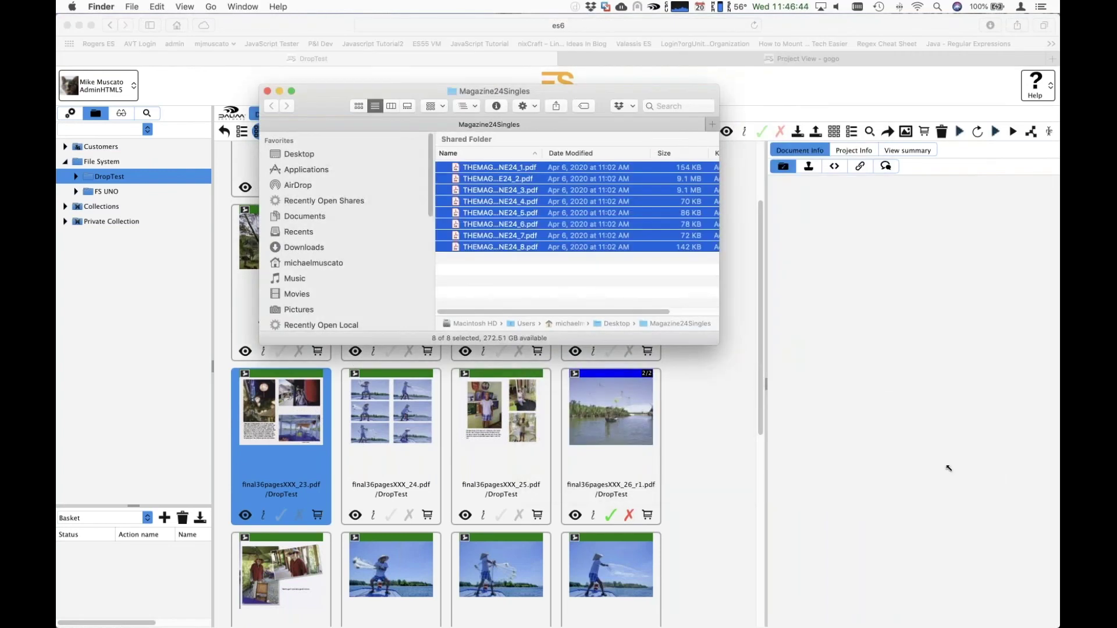
pyautogui.moveTo(948, 469); pyautogui.dragTo(954, 469)
pyautogui.click(631, 336)
# Step: Copy THEMAGAZINE24_7.pdf and THEMAGAZINE24_8.pdf from the Magazine24Singles folder
pyautogui.click(533, 247)
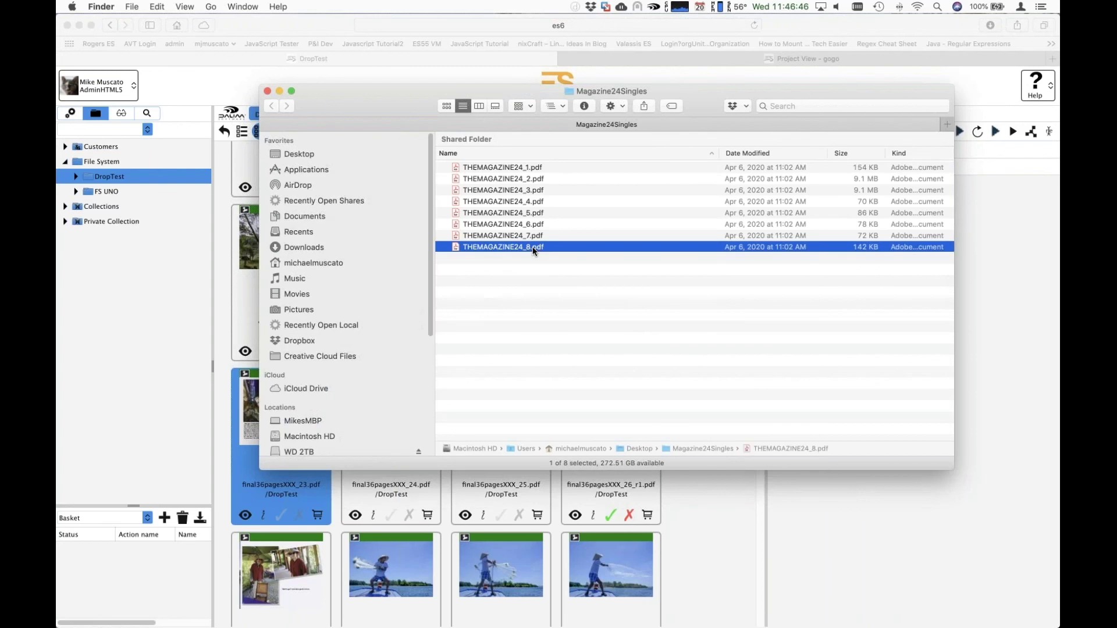
pyautogui.keyDown('shift'); pyautogui.click(538, 236); pyautogui.keyUp('shift')
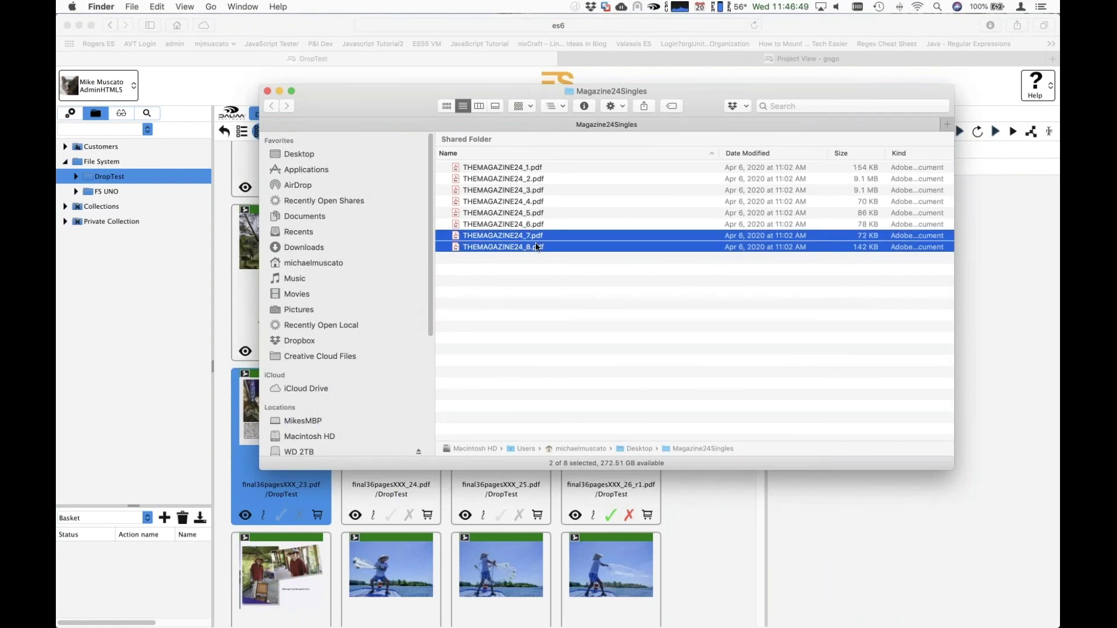
pyautogui.press('super+c')
# Step: Paste the copied PDFs into Dropbox's Camera Uploads folder, with the Finder window moved aside from the DropTest thumbnails
pyautogui.click(296, 338)
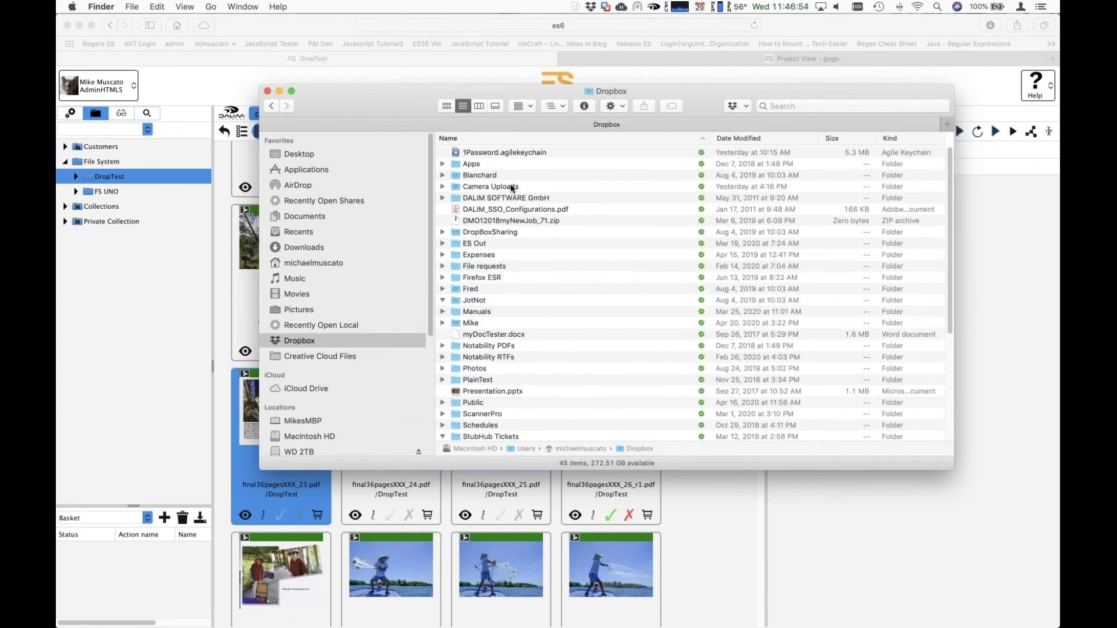
pyautogui.click(511, 188)
pyautogui.doubleClick(511, 188)
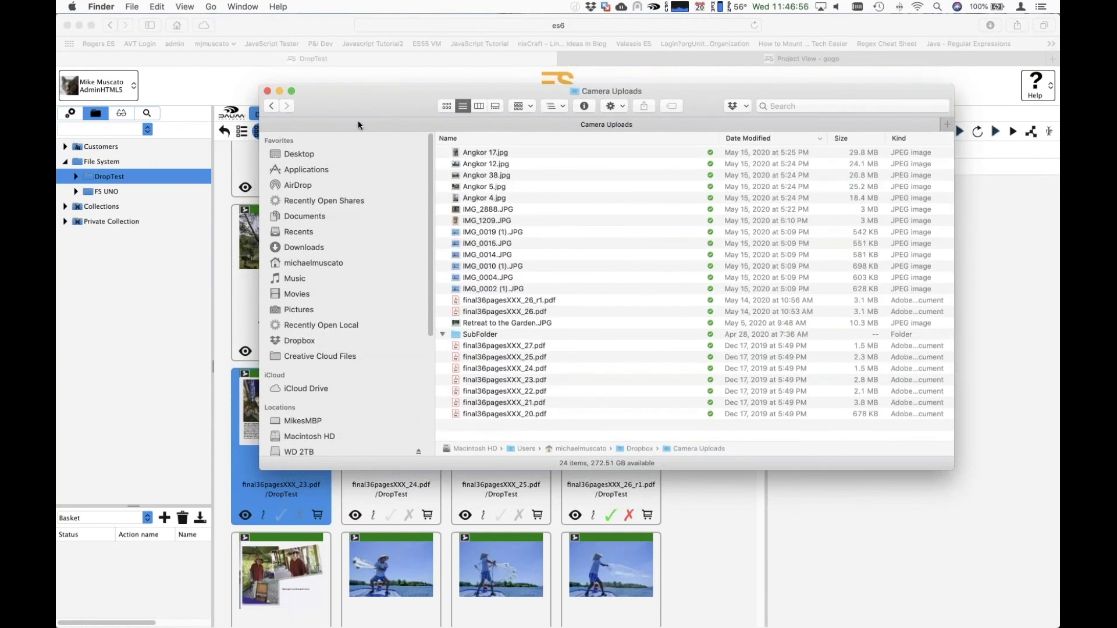
pyautogui.moveTo(348, 105); pyautogui.dragTo(483, 159)
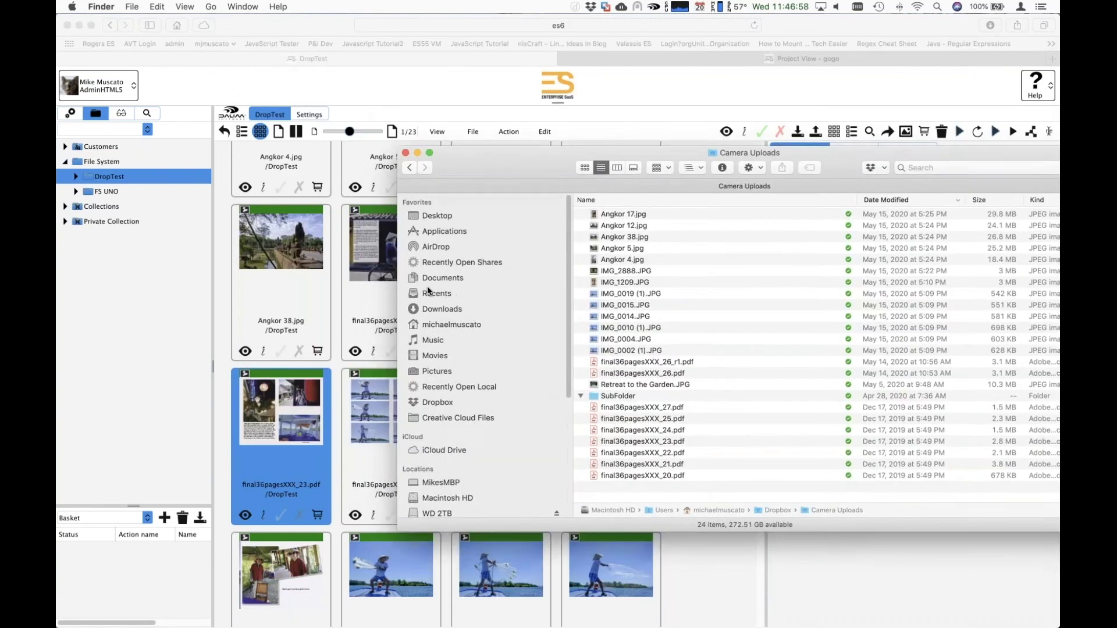
pyautogui.scroll(-5, 322, 407)
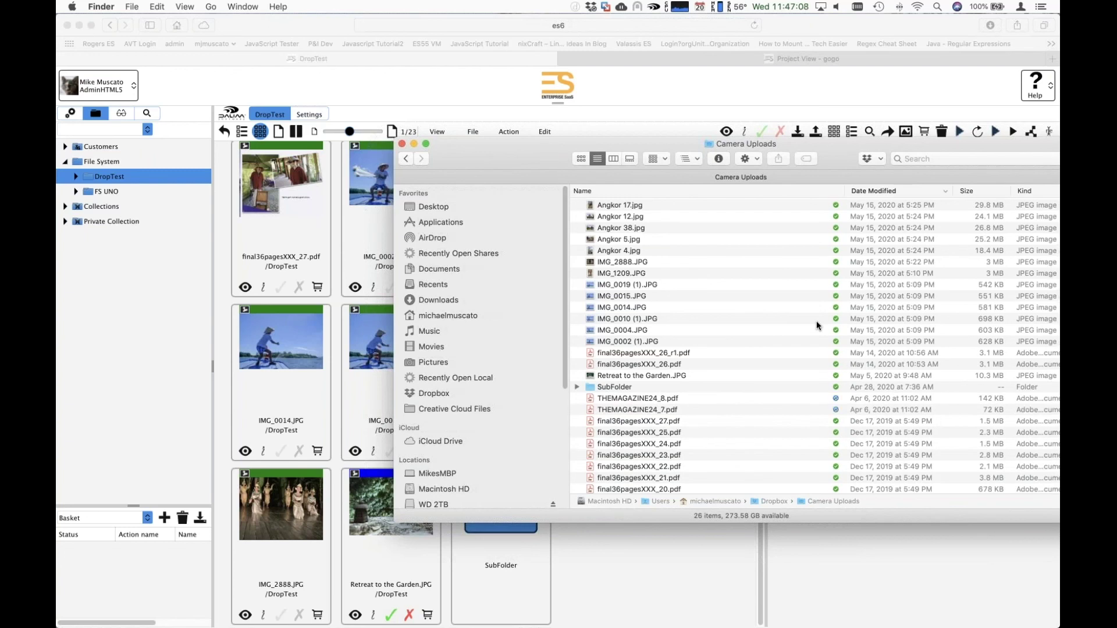
pyautogui.click(685, 396)
pyautogui.click(690, 408)
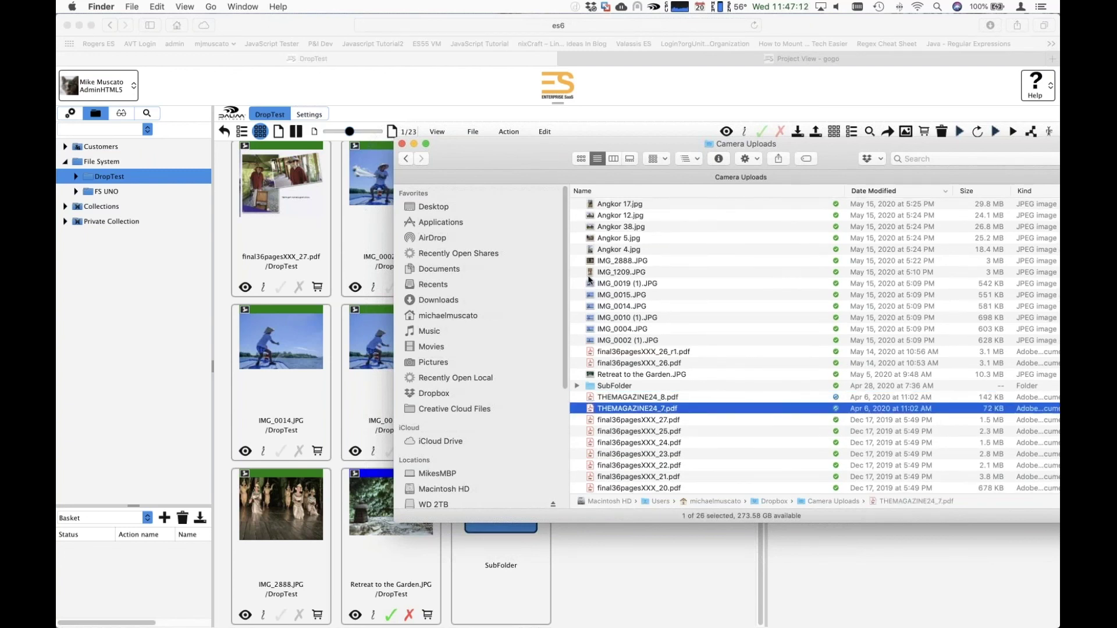
# Step: Switch to Safari, check the DropTest folder for the newly added magazine PDFs and collapse its tree
pyautogui.press('super+Tab')
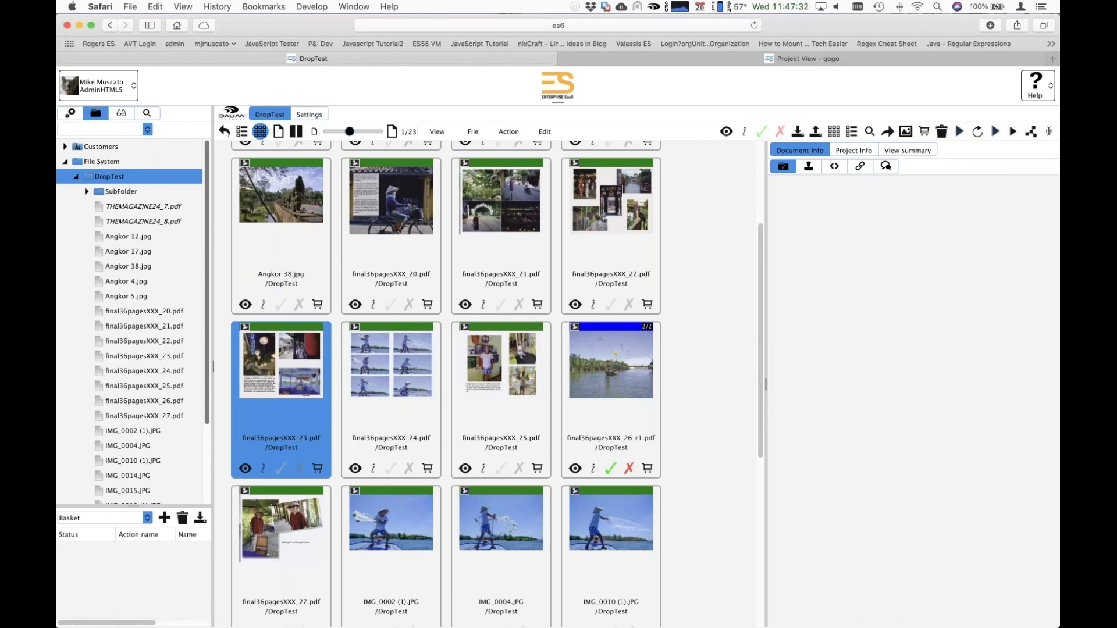
pyautogui.scroll(-5, 708, 484)
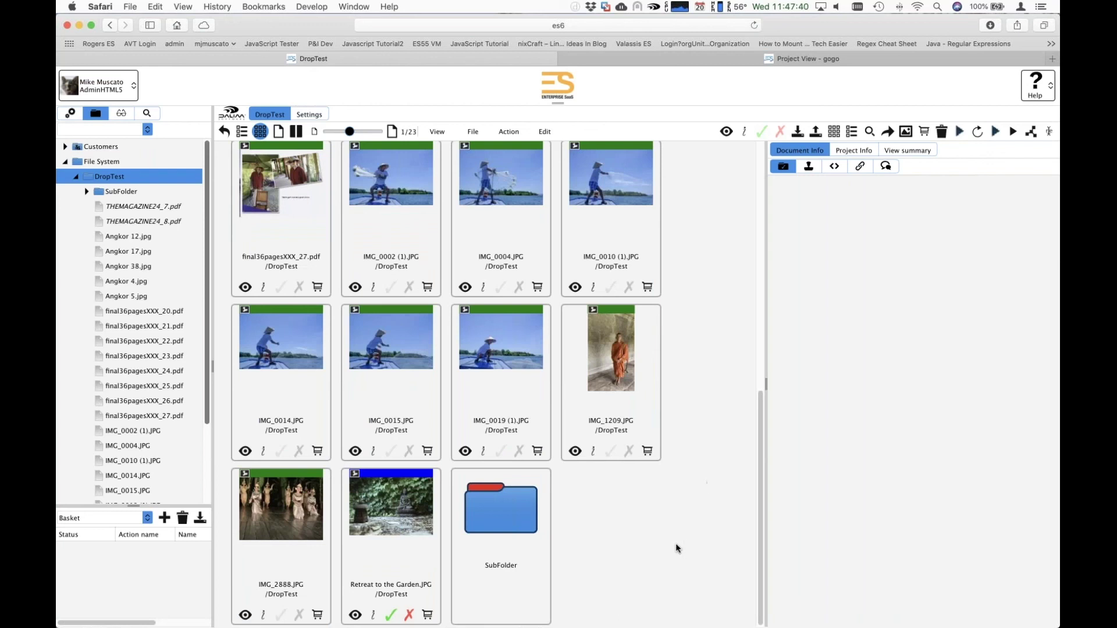
pyautogui.scroll(8, 675, 547)
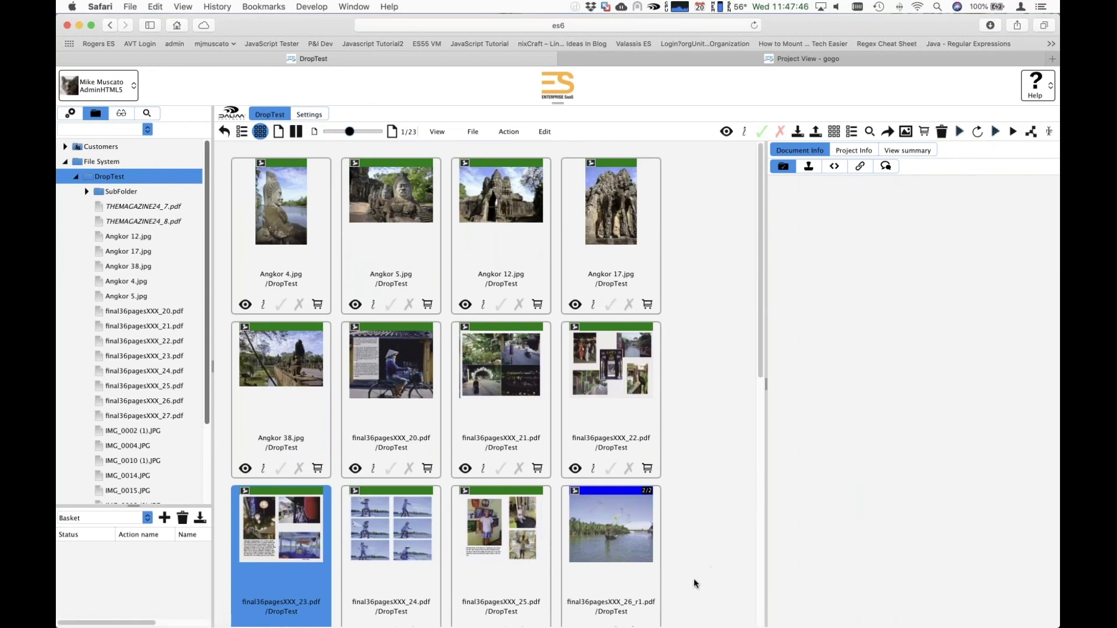
pyautogui.scroll(-8, 693, 578)
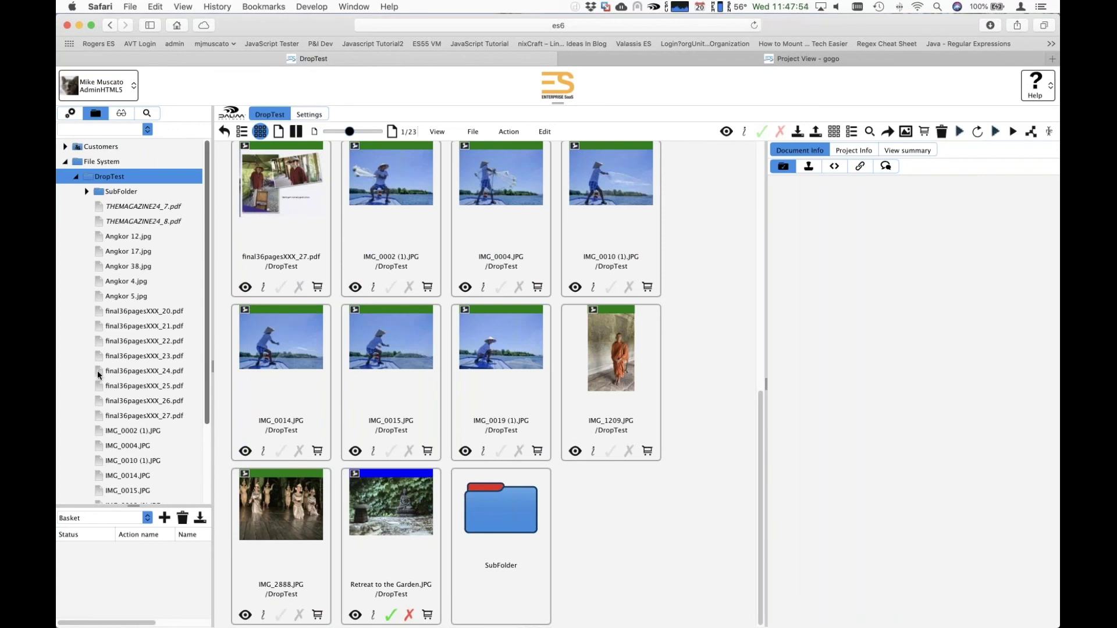
pyautogui.click(77, 177)
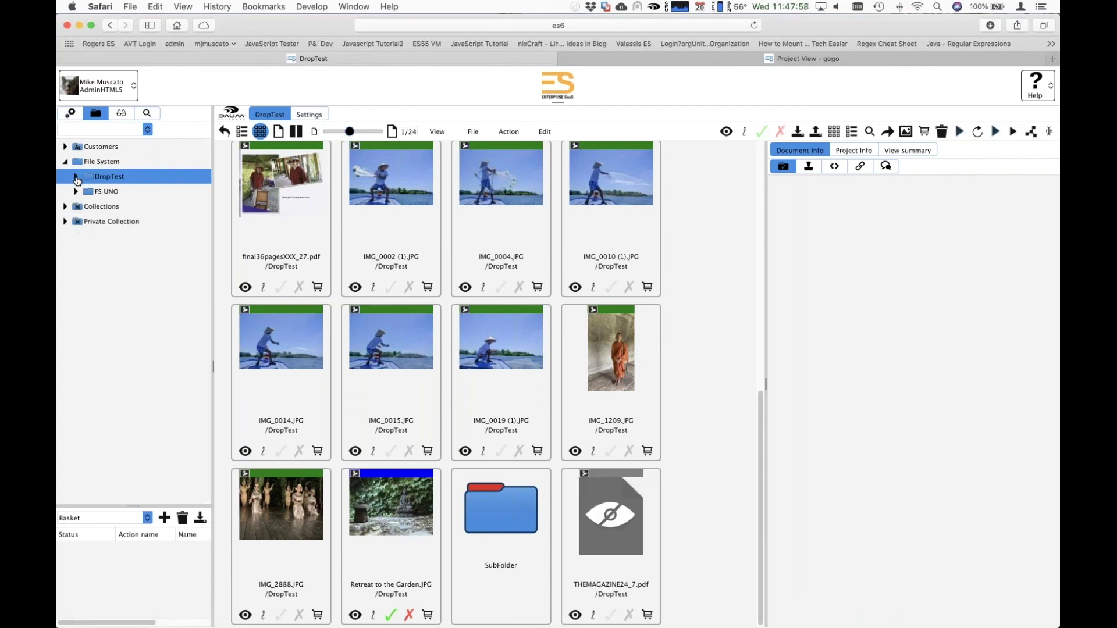
pyautogui.click(620, 542)
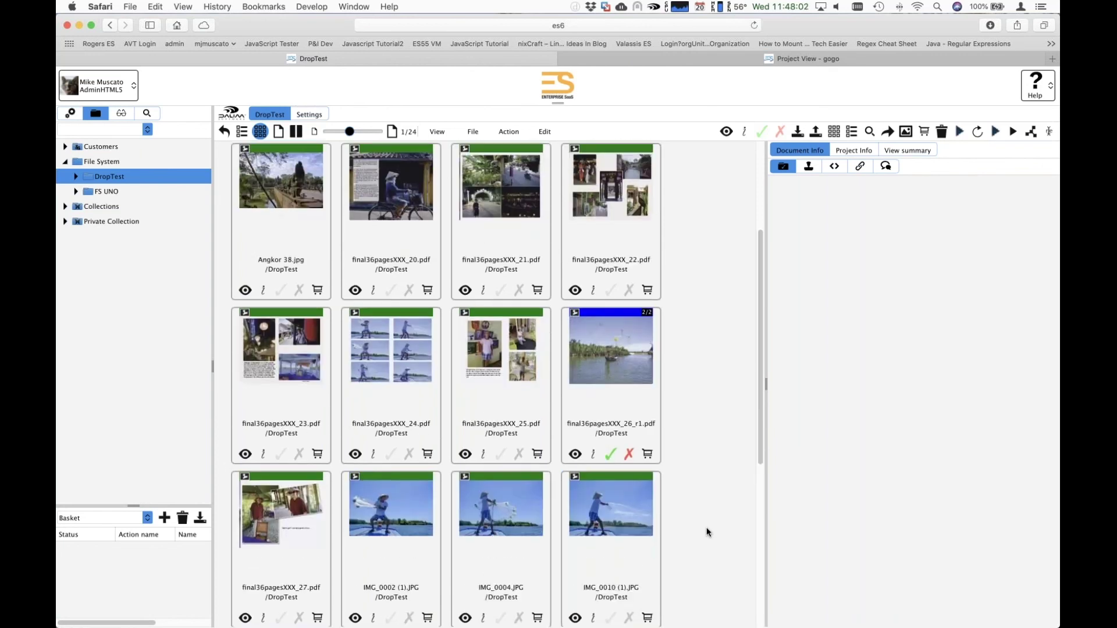
# Step: Go to the I/O volumes in the administration area and open the DropTest volume's parameters
pyautogui.click(70, 113)
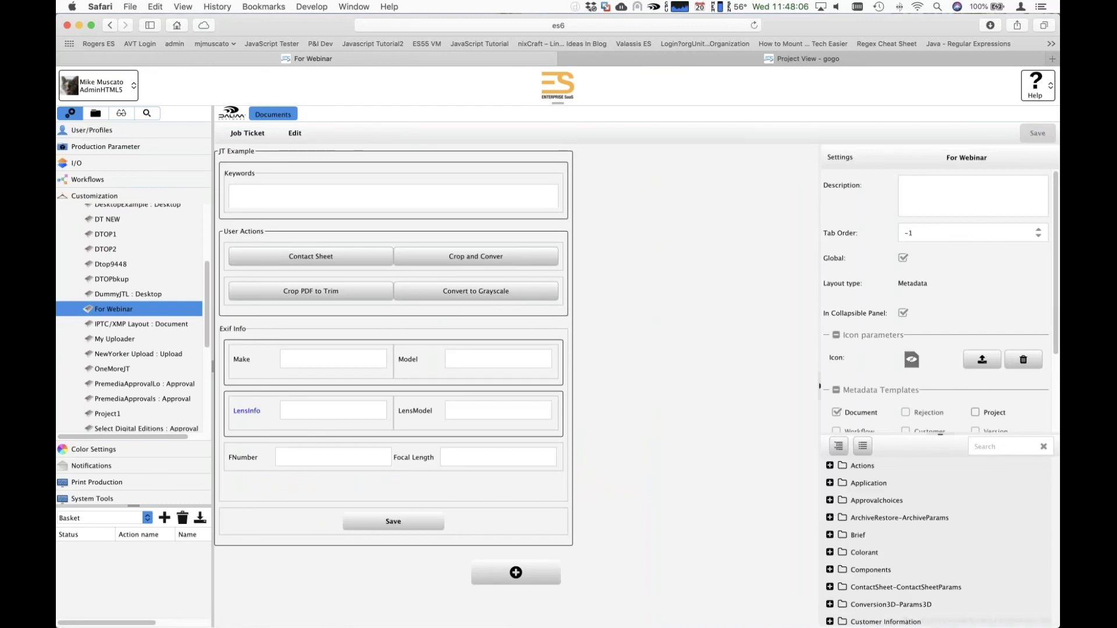
pyautogui.click(91, 165)
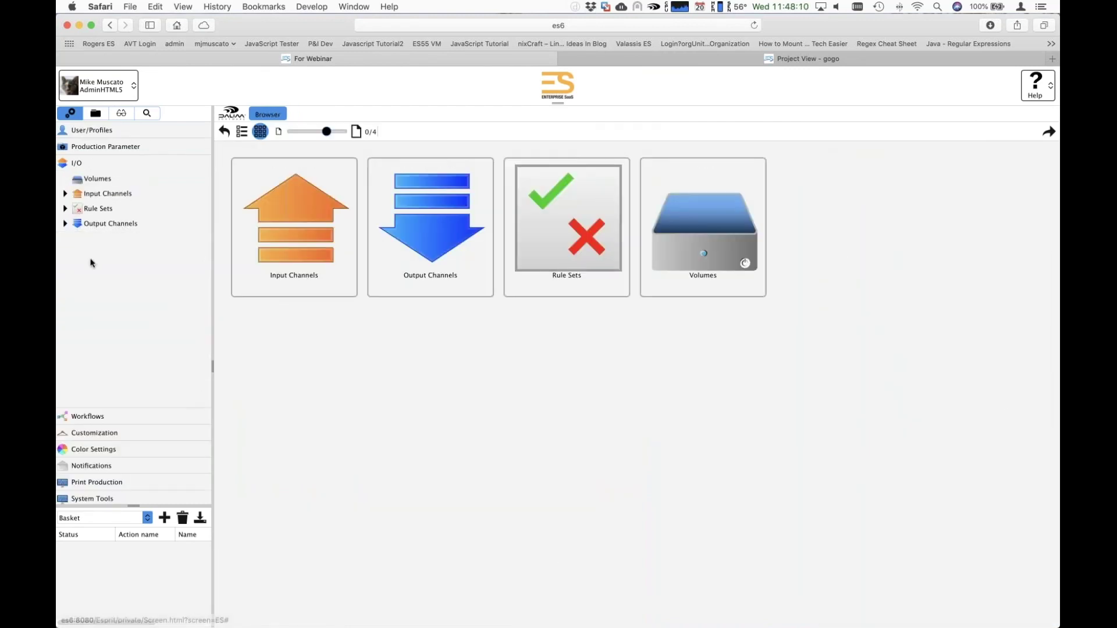
pyautogui.click(113, 180)
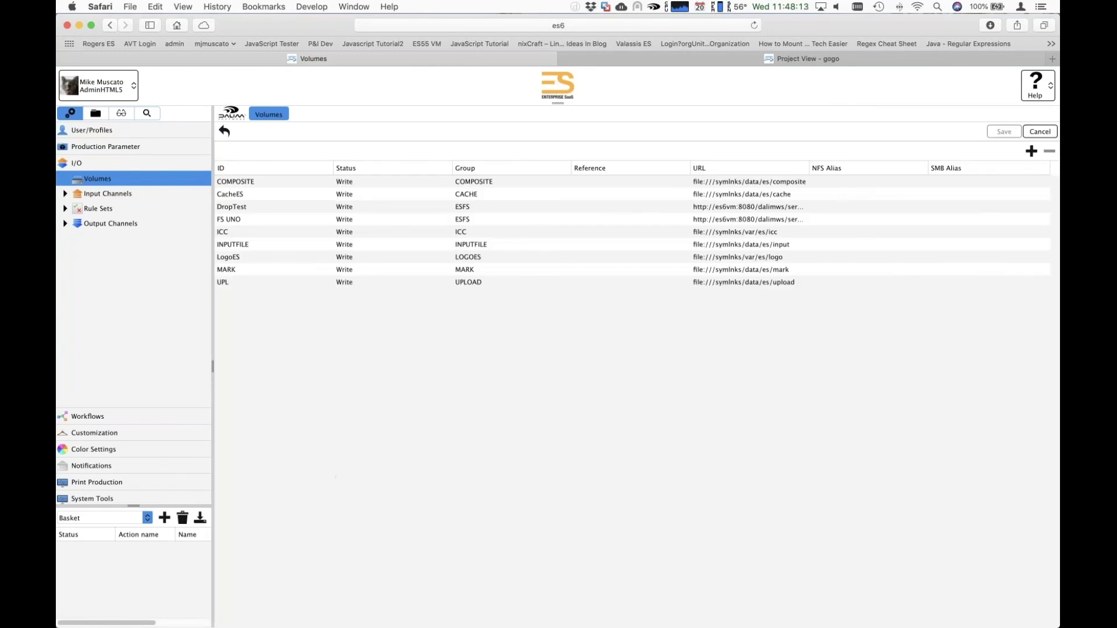
pyautogui.doubleClick(238, 208)
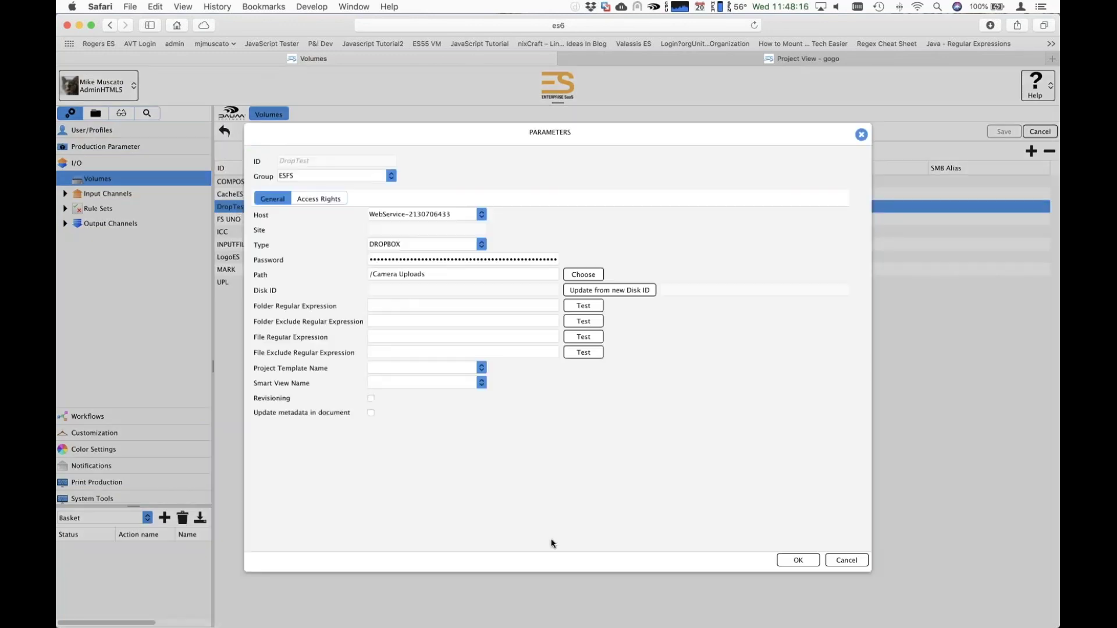
# Step: Review the volume types available for DropTest and close its parameters without changes
pyautogui.click(482, 245)
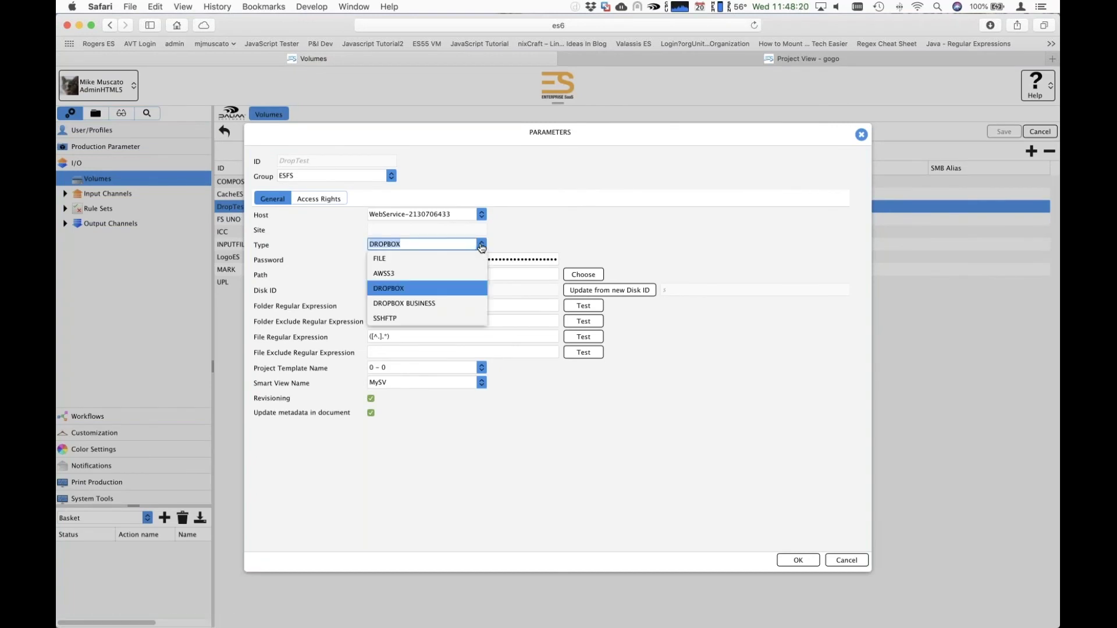
pyautogui.click(602, 224)
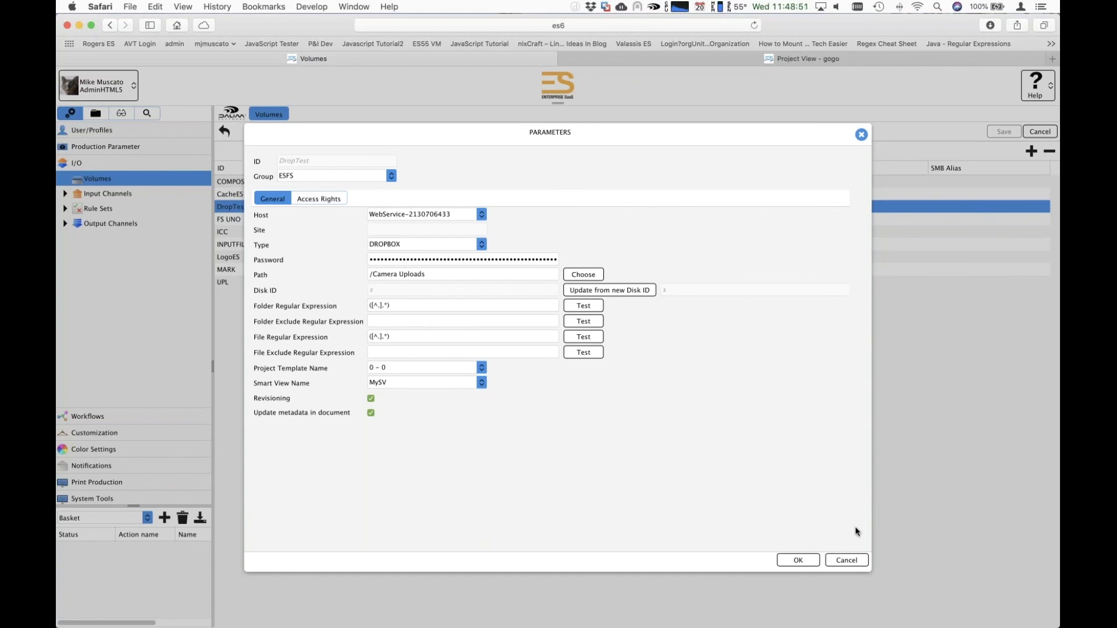
pyautogui.click(846, 560)
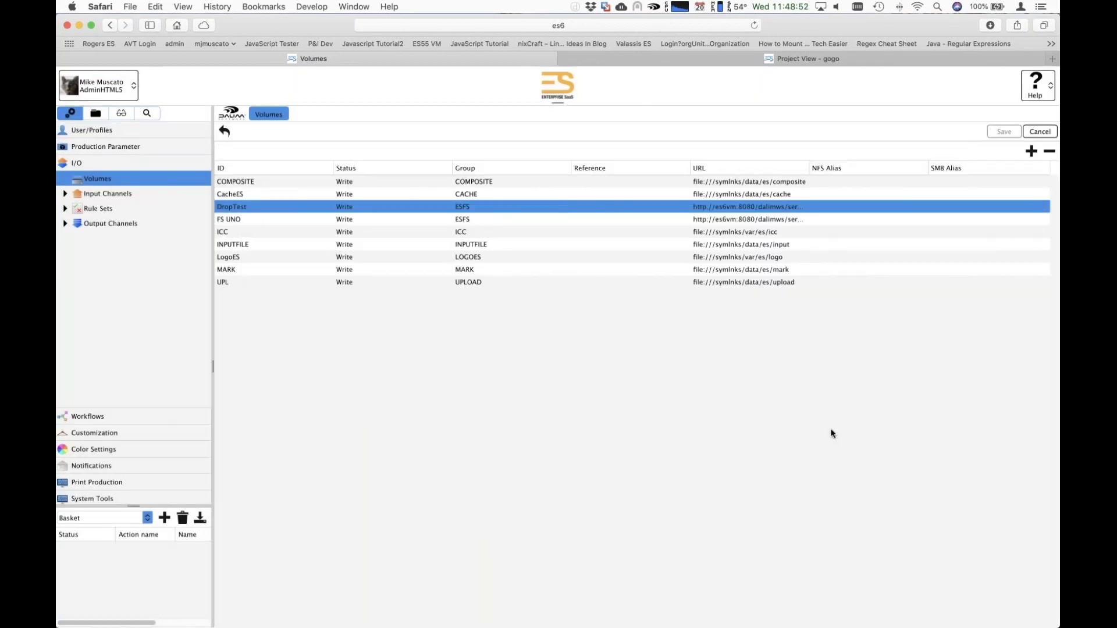
# Step: Switch to Keynote, show the Dropbox Setup slide and open its Dropbox app creation link in the browser
pyautogui.press('super+Tab')
pyautogui.press('super+Tab')
pyautogui.press('super+Tab')
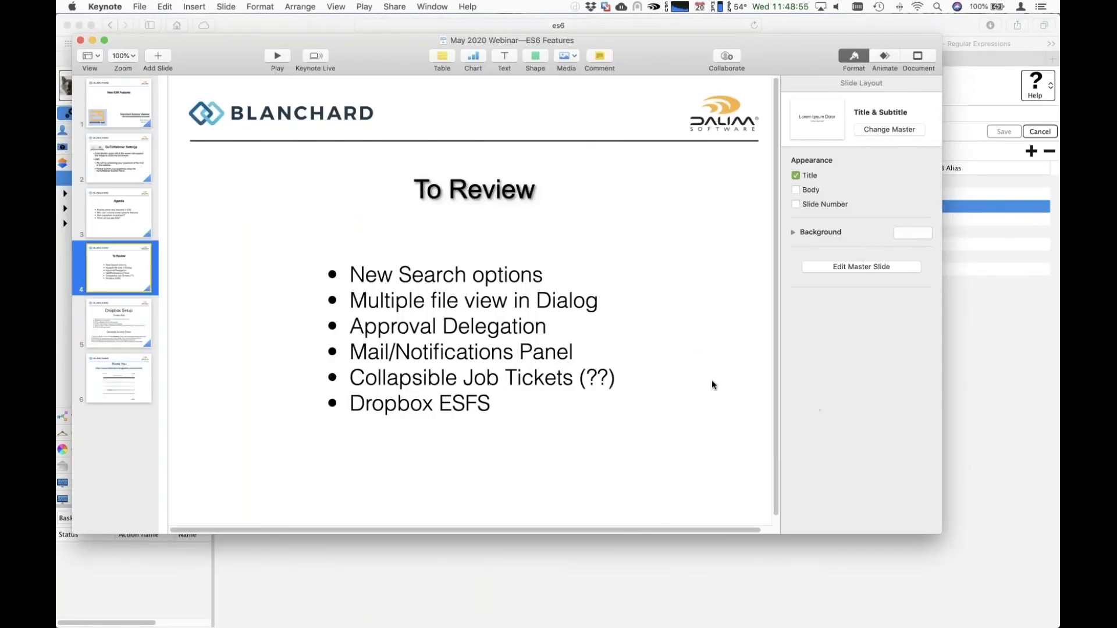
pyautogui.click(116, 329)
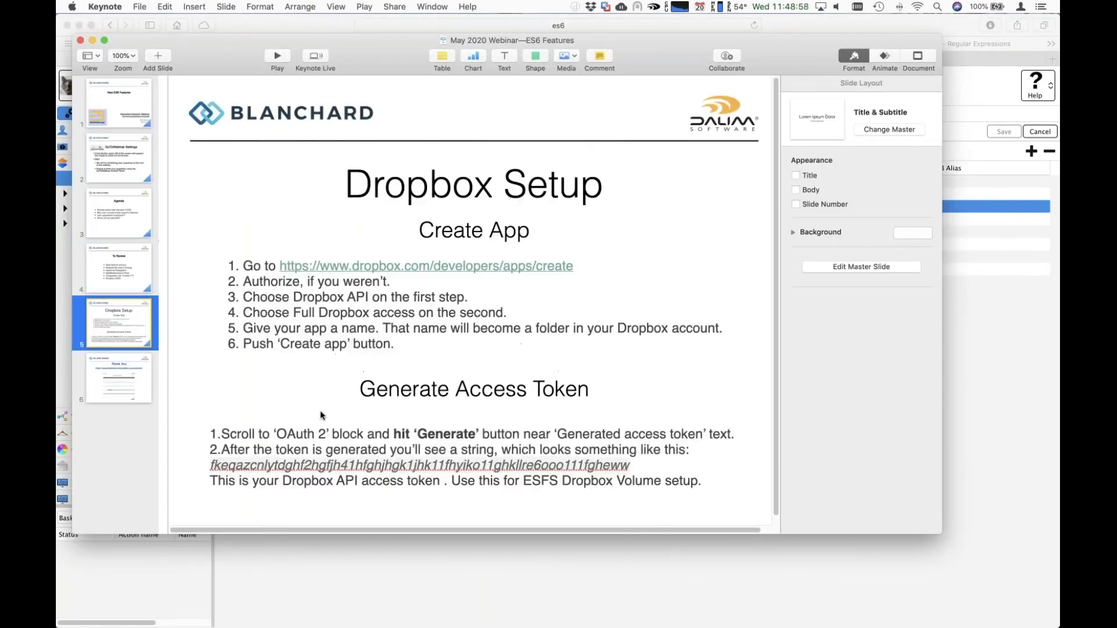
pyautogui.click(516, 267)
pyautogui.click(516, 266)
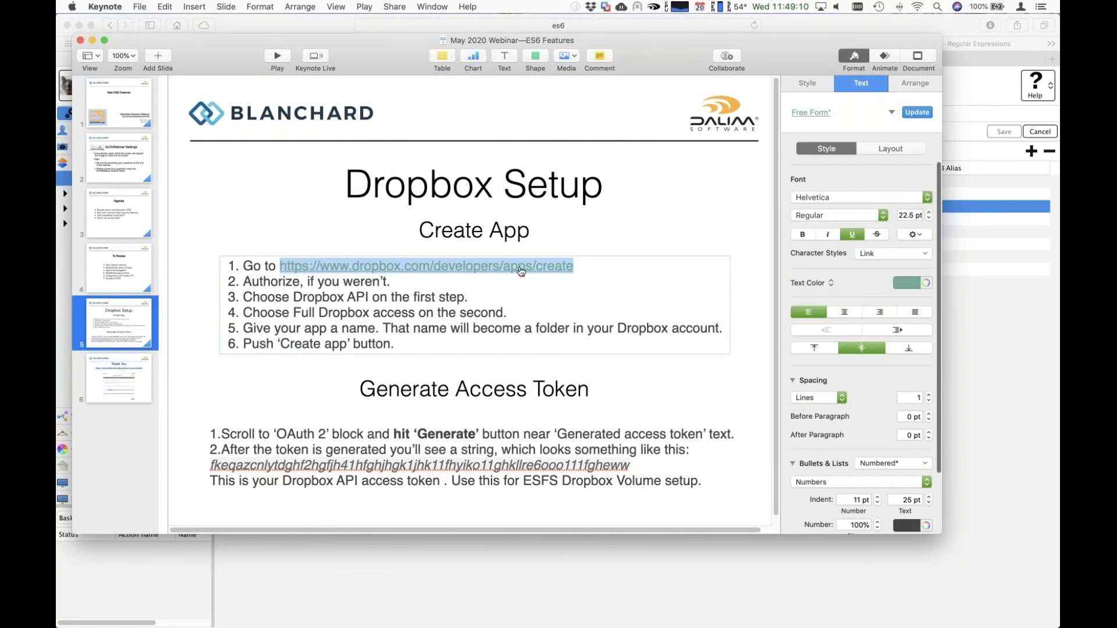
pyautogui.click(444, 268)
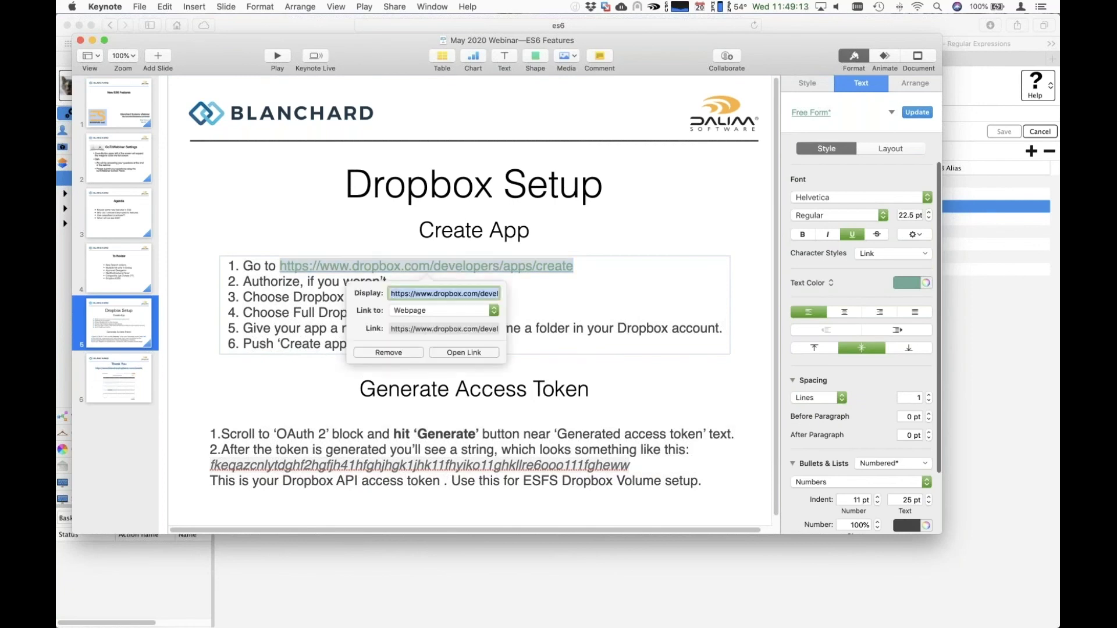
pyautogui.click(464, 352)
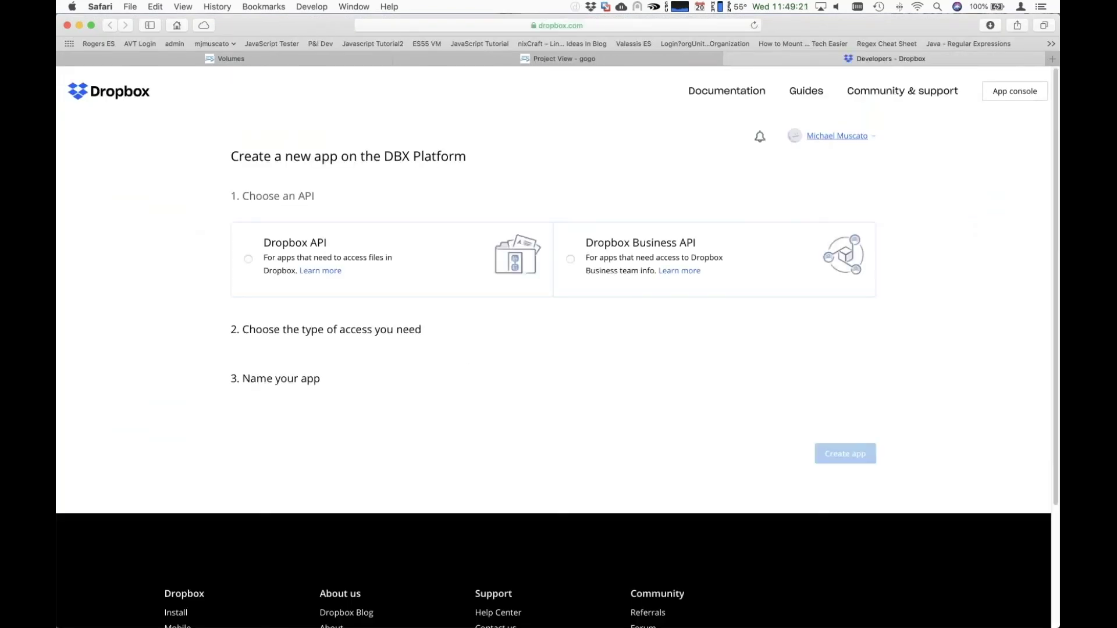
# Step: Create a Dropbox API app with Full Dropbox access named WednesdayWebinar
pyautogui.click(249, 259)
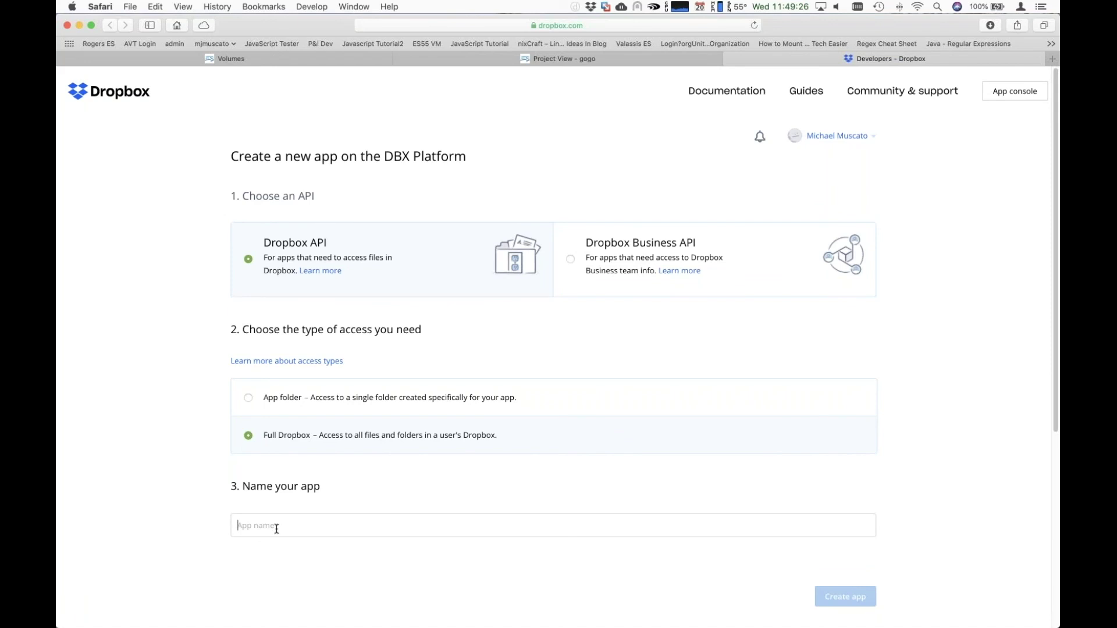
pyautogui.click(277, 529)
pyautogui.write('Wednesd')
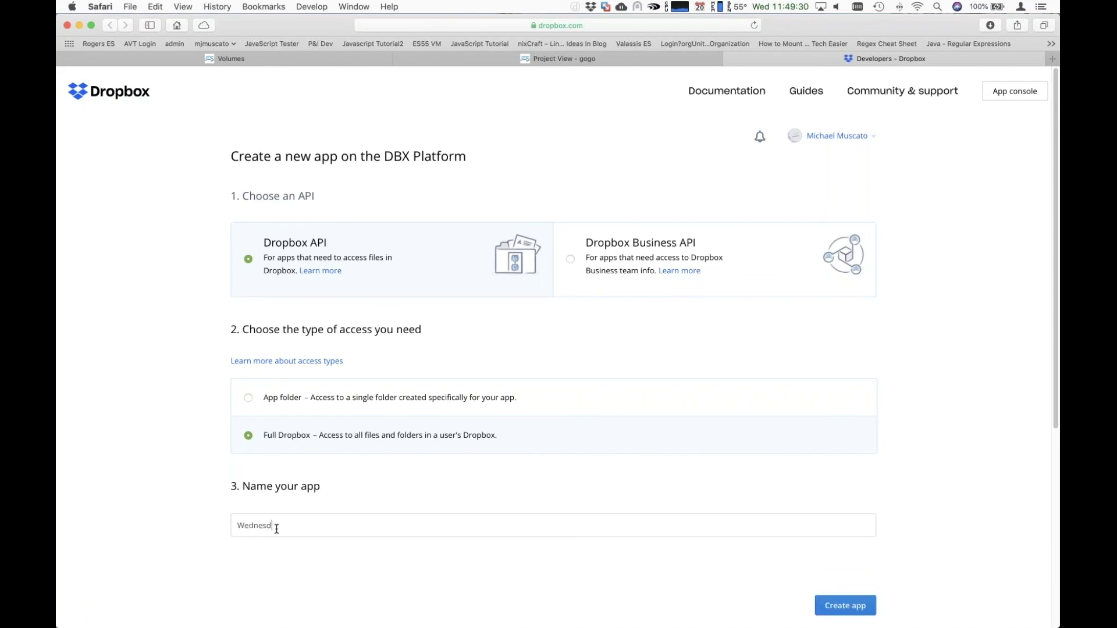
pyautogui.write('ayWebinar')
pyautogui.click(853, 605)
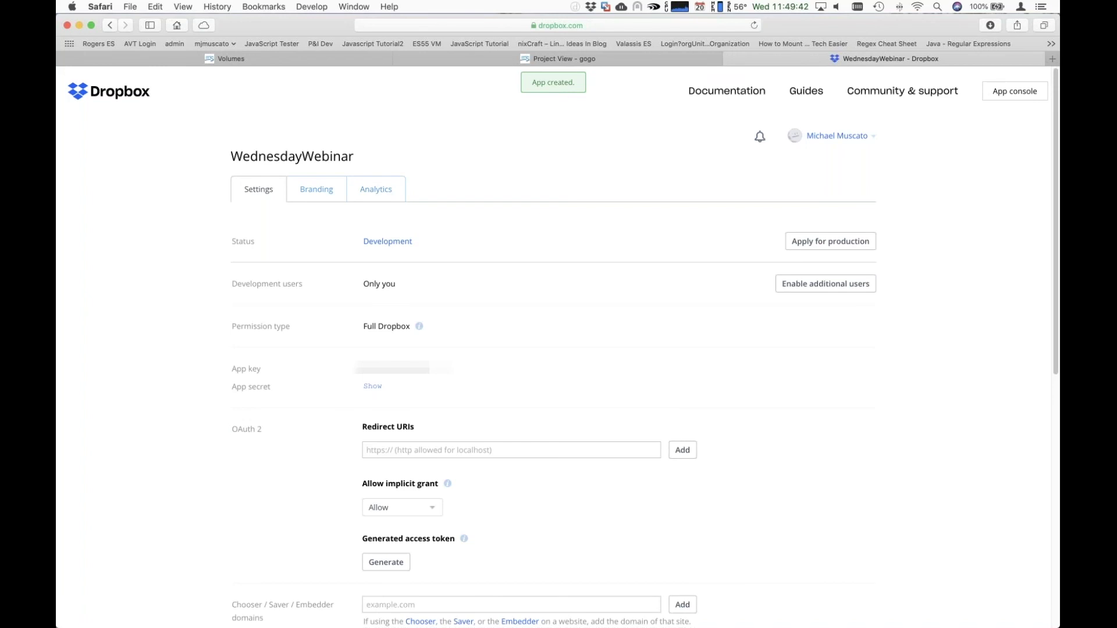
# Step: Generate an OAuth 2 access token for the WednesdayWebinar app and select the whole token
pyautogui.scroll(-1, 550, 388)
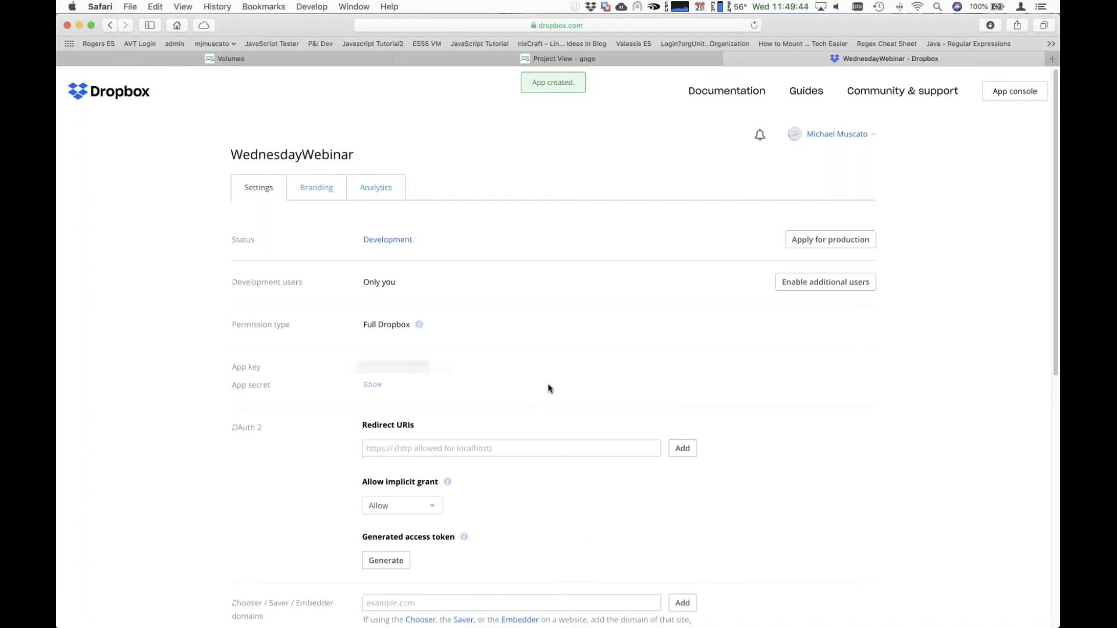
pyautogui.scroll(-4, 549, 388)
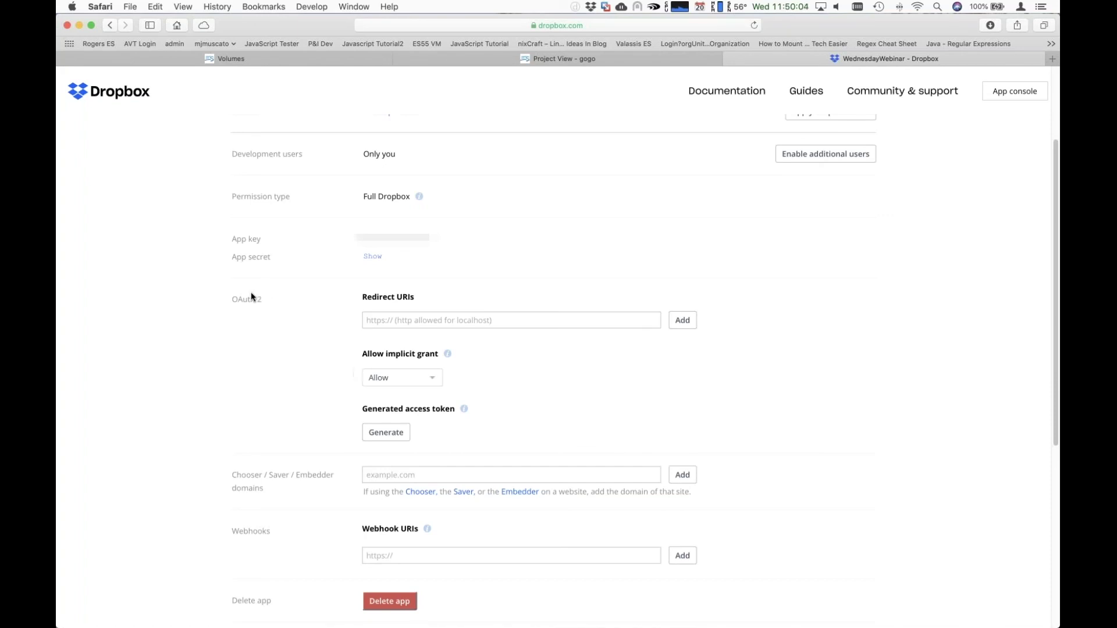
pyautogui.click(382, 436)
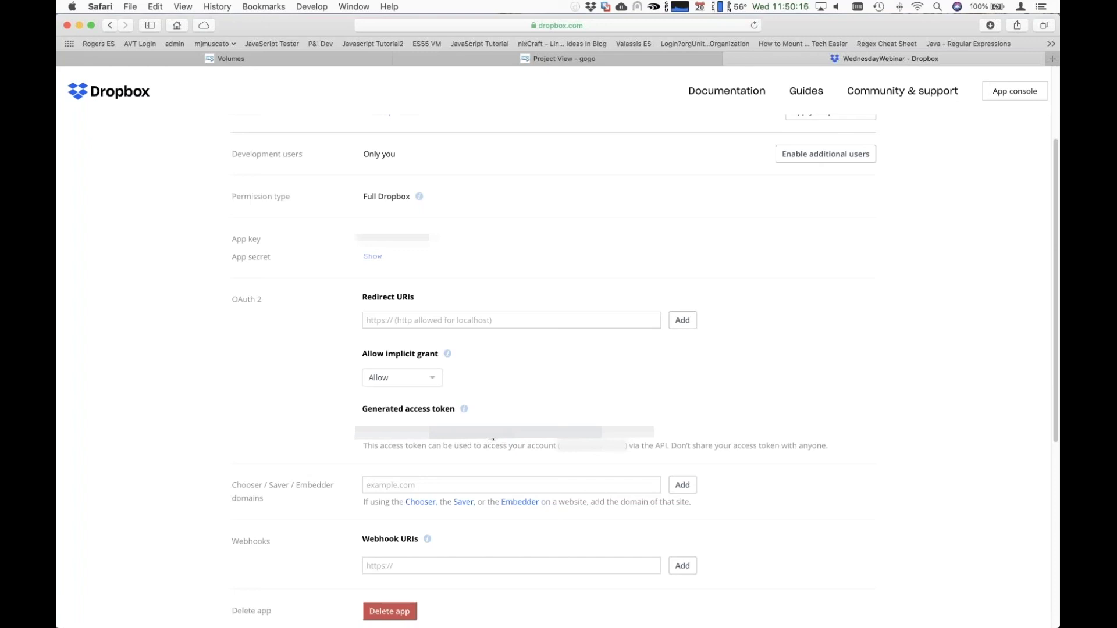
pyautogui.doubleClick(485, 440)
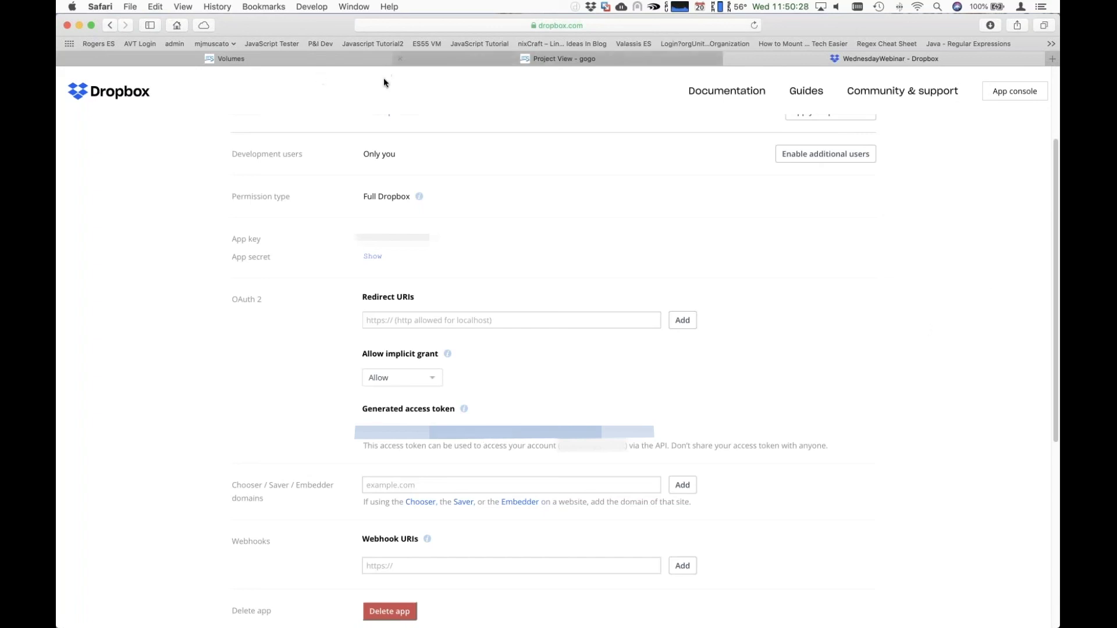
# Step: Return to the Volumes page and start a new volume with the ID "drop drop" and group ESFS
pyautogui.click(286, 61)
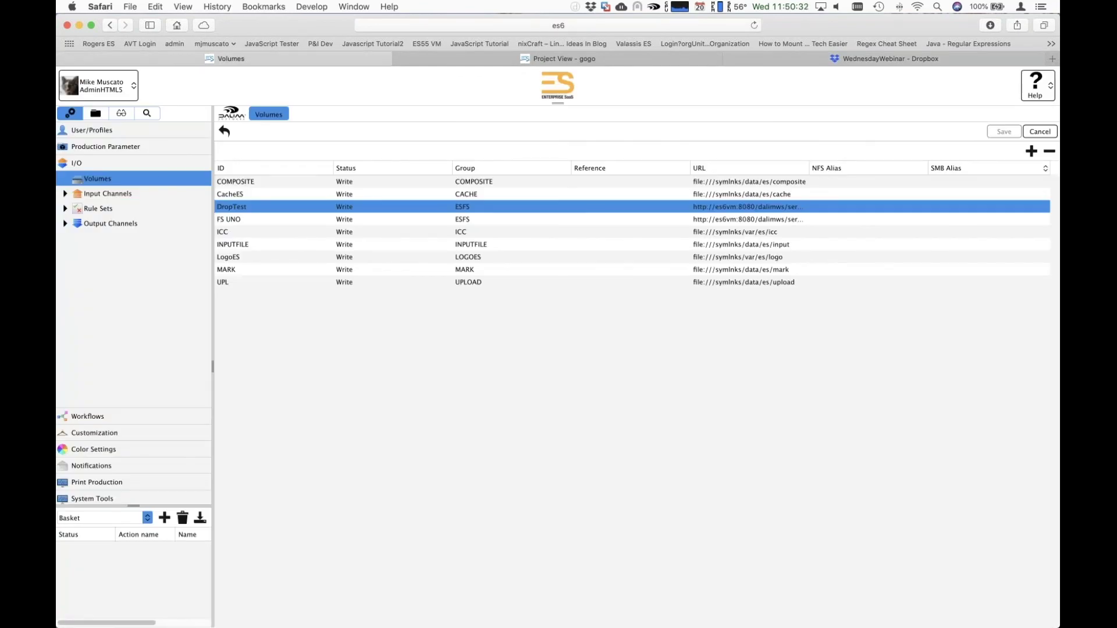
pyautogui.click(1031, 151)
pyautogui.click(368, 161)
pyautogui.write('drop')
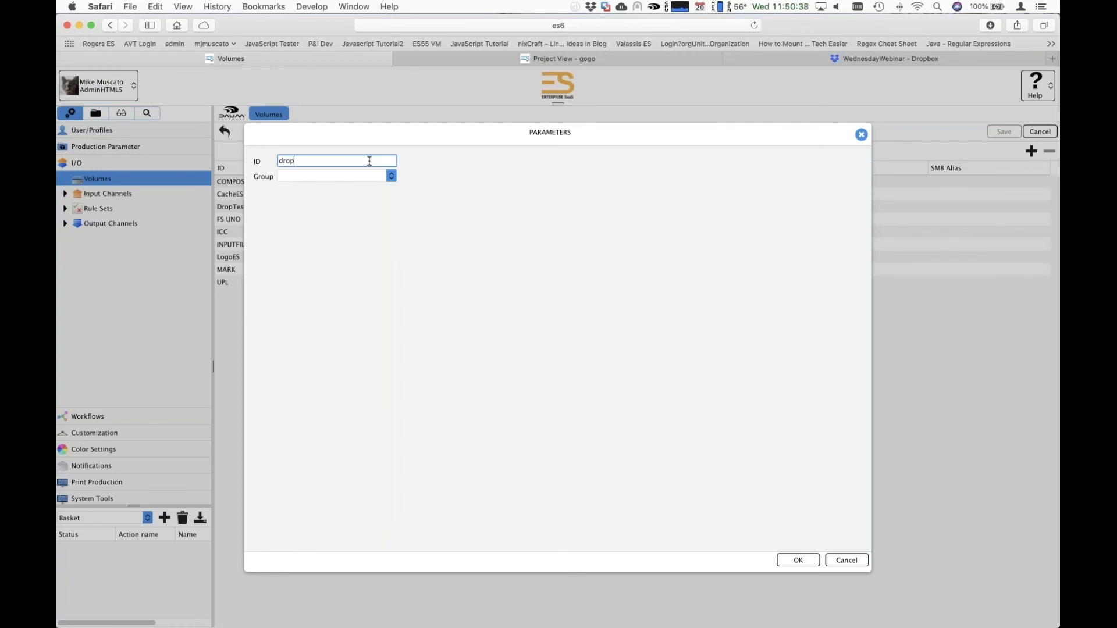
pyautogui.write(' drop')
pyautogui.click(392, 177)
pyautogui.click(305, 220)
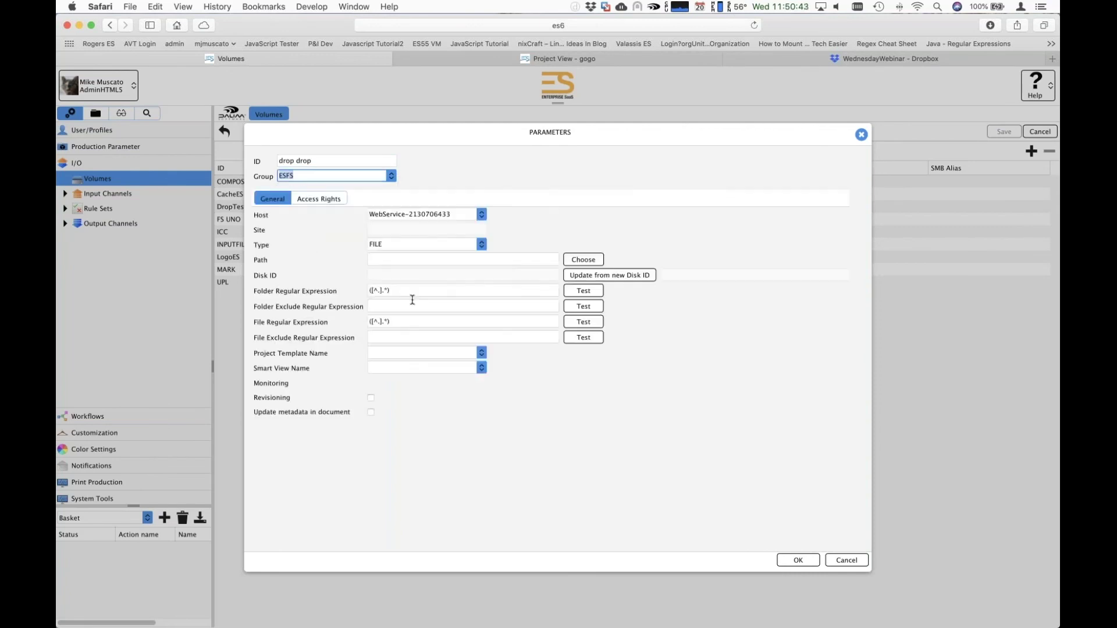
# Step: Set the new volume's type to DROPBOX and paste the generated access token into its Password field
pyautogui.click(481, 244)
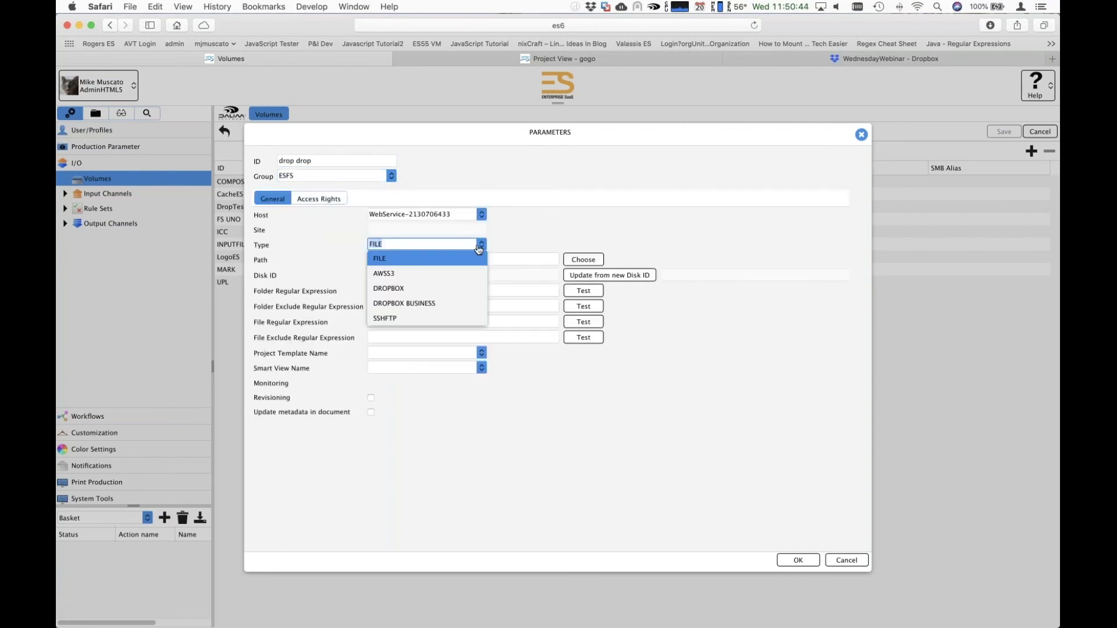
pyautogui.click(415, 289)
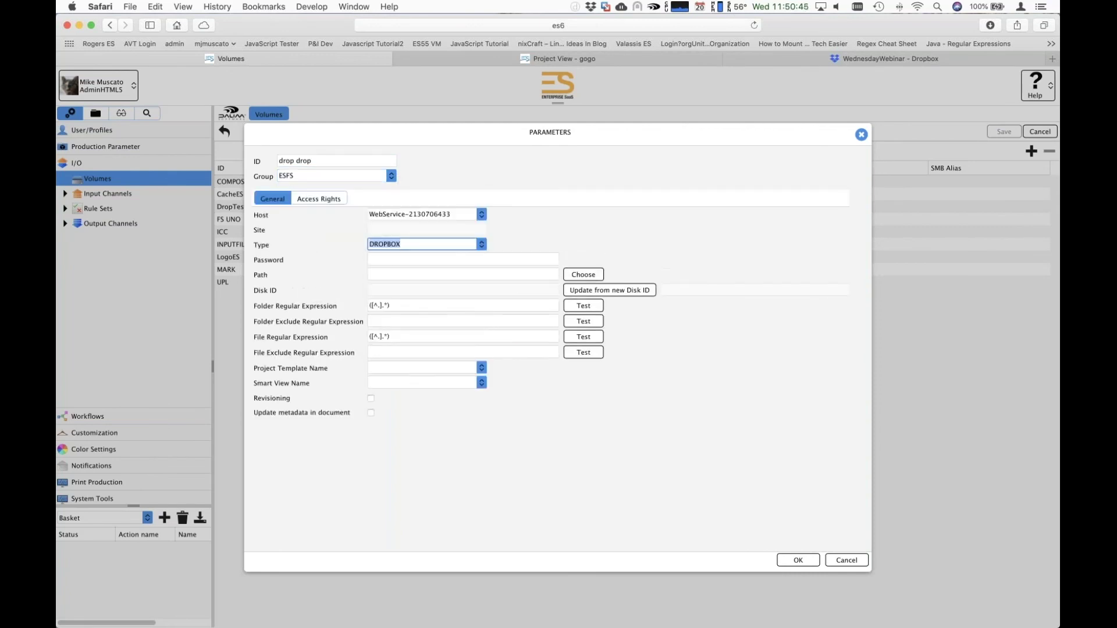
pyautogui.click(397, 259)
pyautogui.press('super+v')
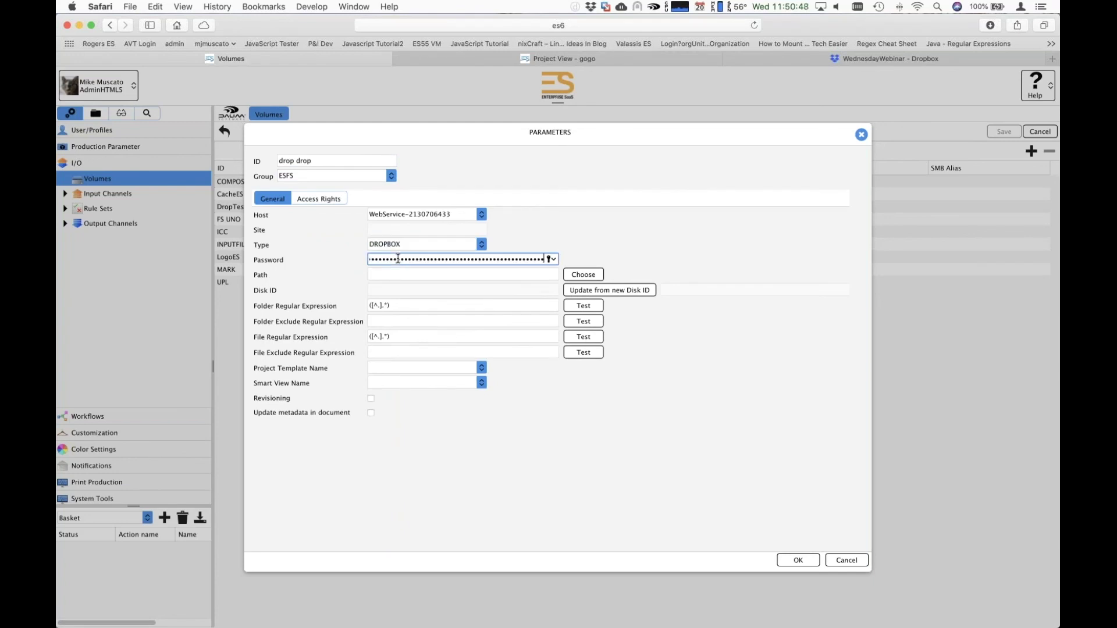
pyautogui.click(675, 410)
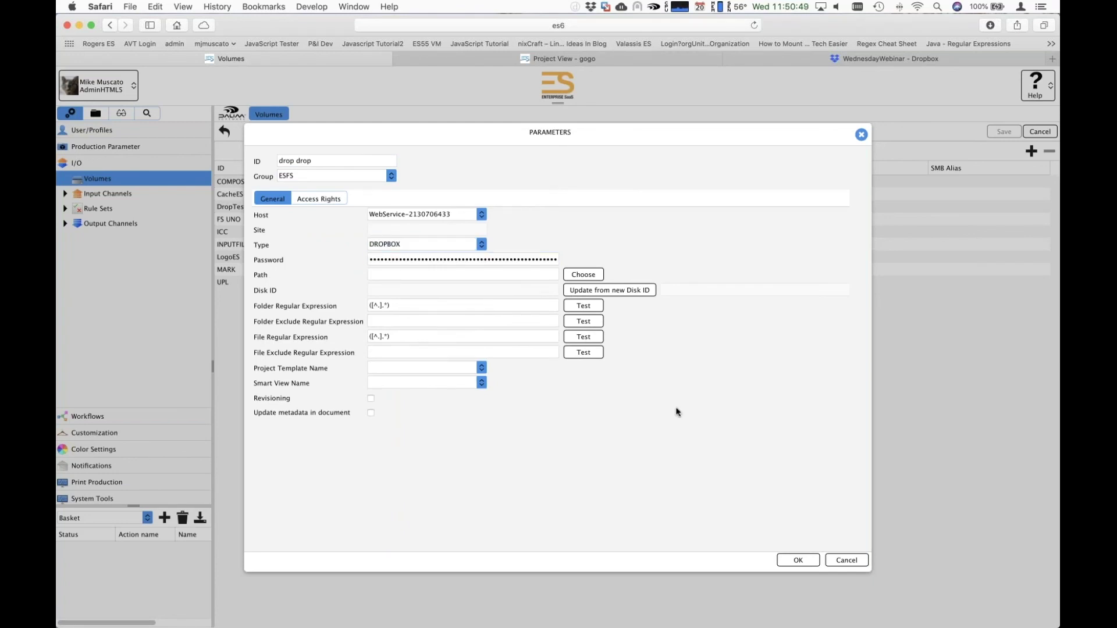
# Step: Choose the Webinar folder in Dropbox as the volume's path
pyautogui.click(575, 278)
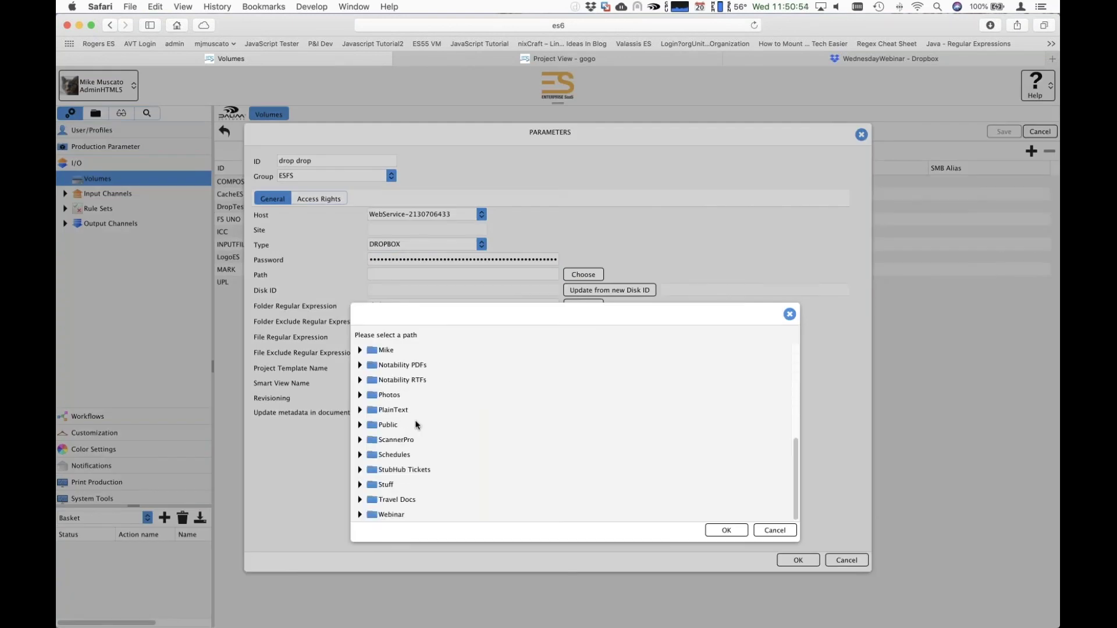
pyautogui.scroll(5, 410, 515)
pyautogui.scroll(-5, 409, 515)
pyautogui.click(373, 516)
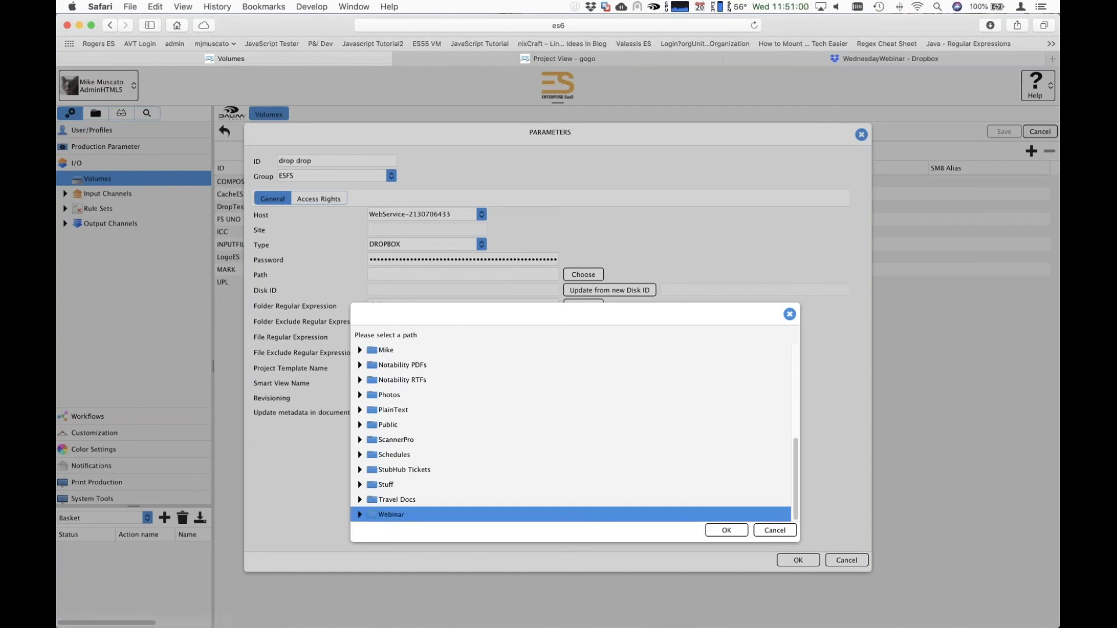
pyautogui.click(728, 531)
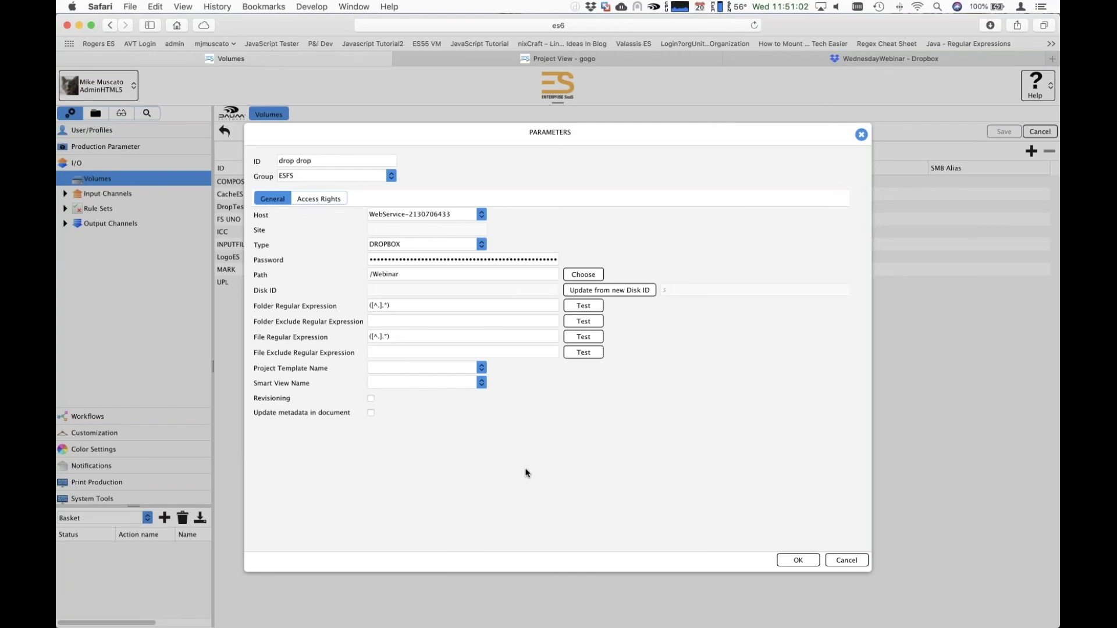
# Step: Set the project template to "0 - 0" and the smart view to MySV, and enable Revisioning and Update metadata in document
pyautogui.click(482, 366)
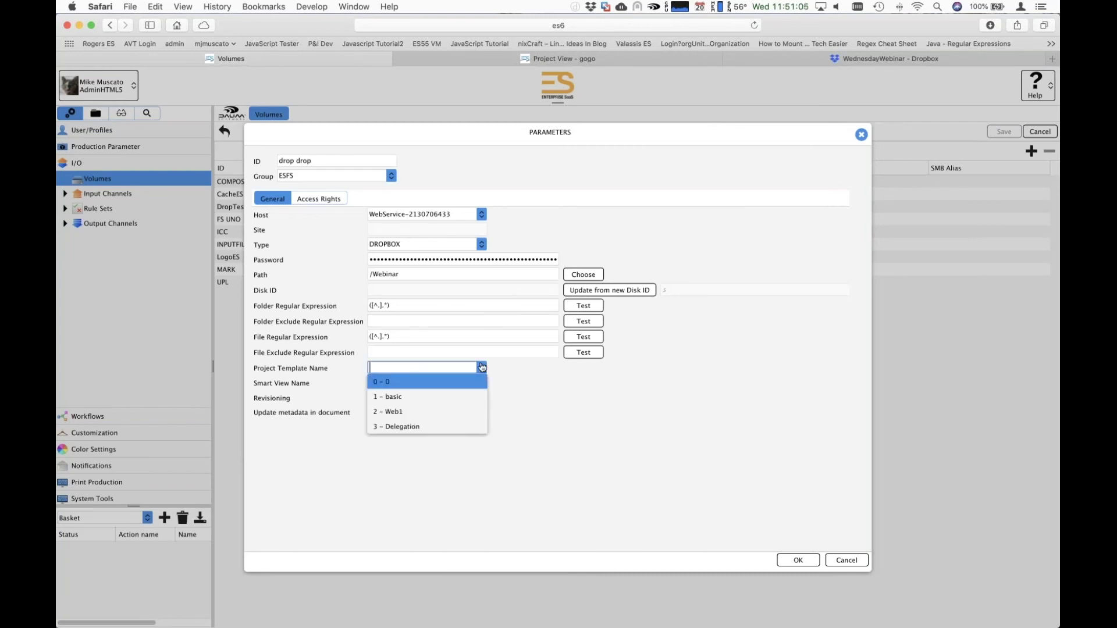
pyautogui.click(393, 388)
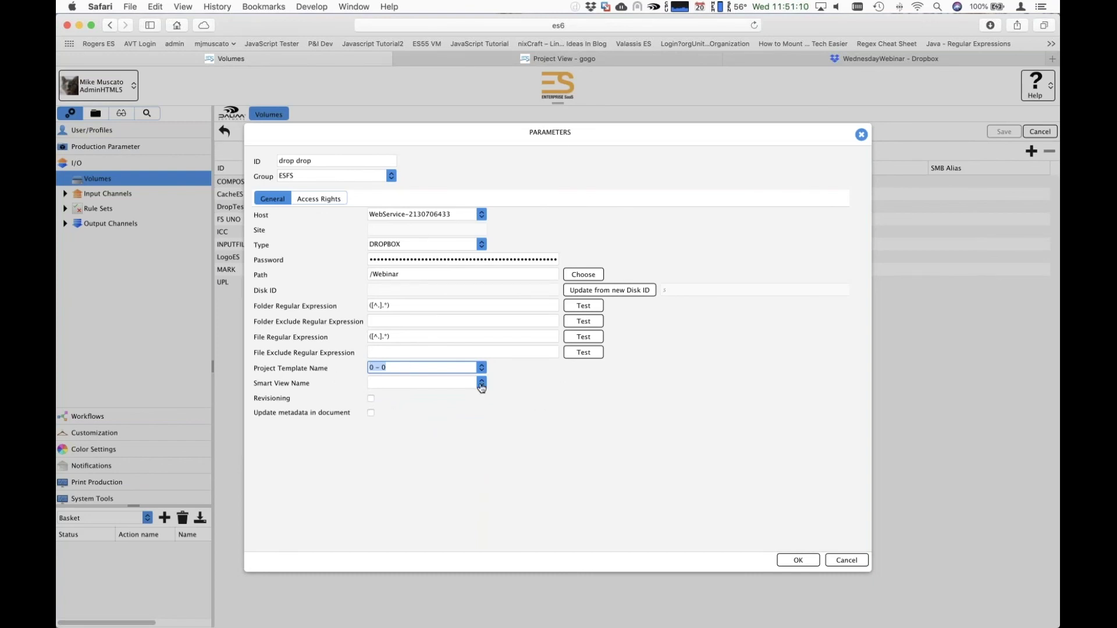
pyautogui.click(481, 384)
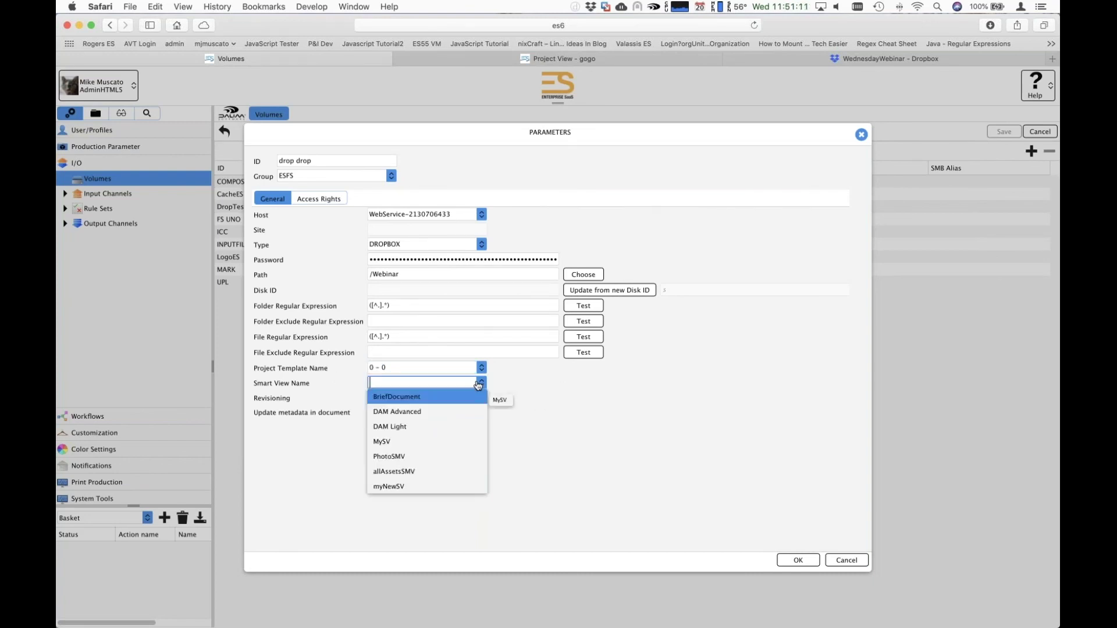
pyautogui.click(398, 446)
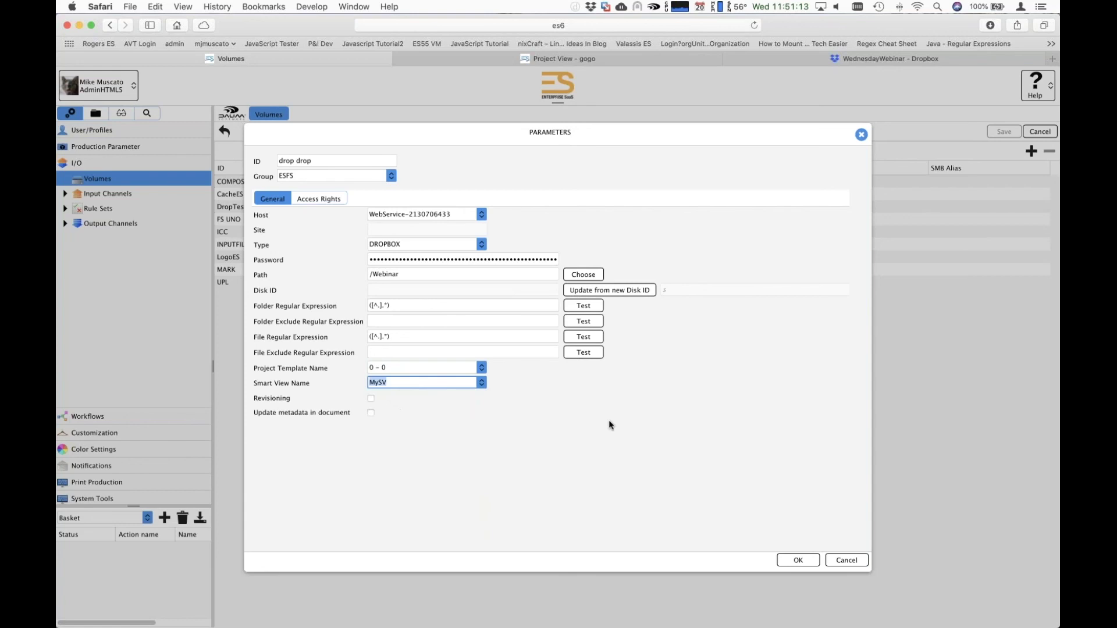
pyautogui.click(370, 399)
pyautogui.click(368, 411)
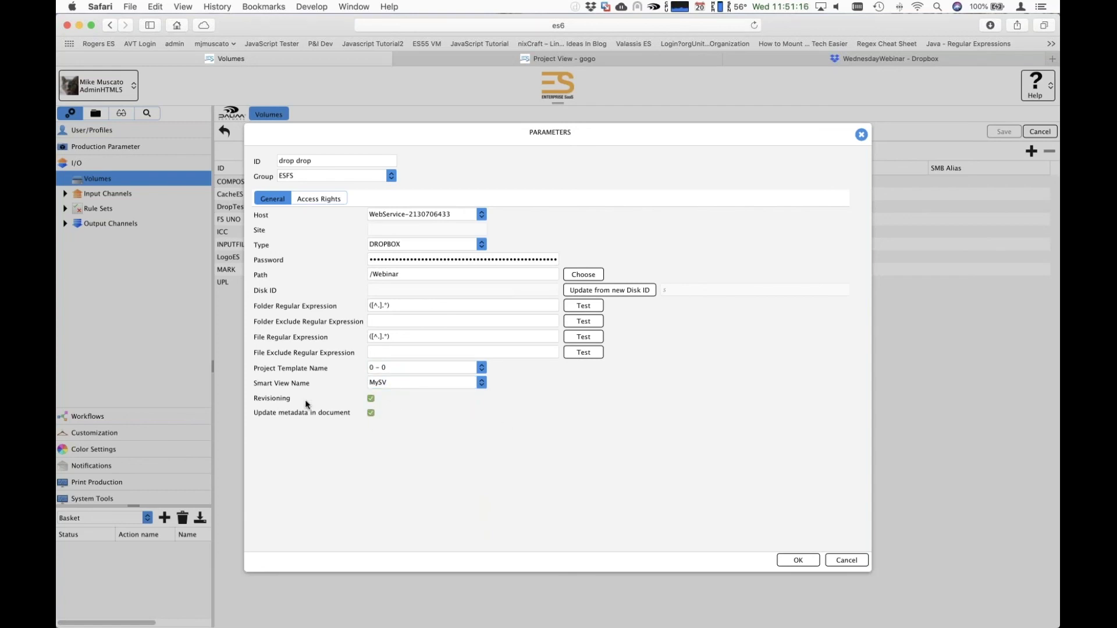
# Step: Review the volume's access rights, confirm and save the drop drop volume, and decline storing the password in the iCloud Keychain
pyautogui.click(329, 205)
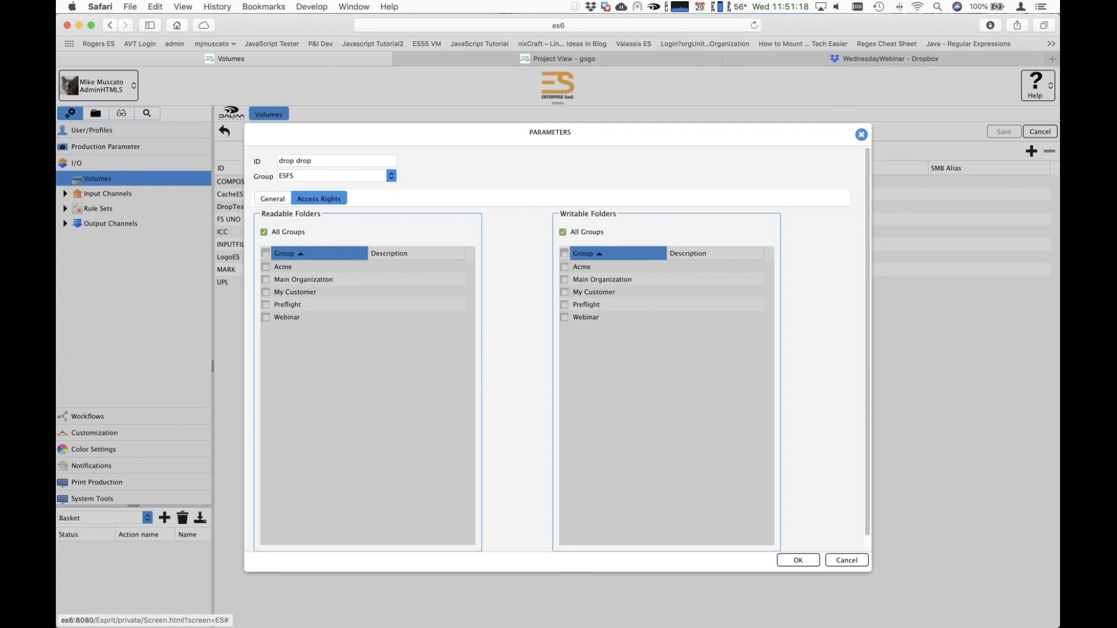
pyautogui.click(797, 560)
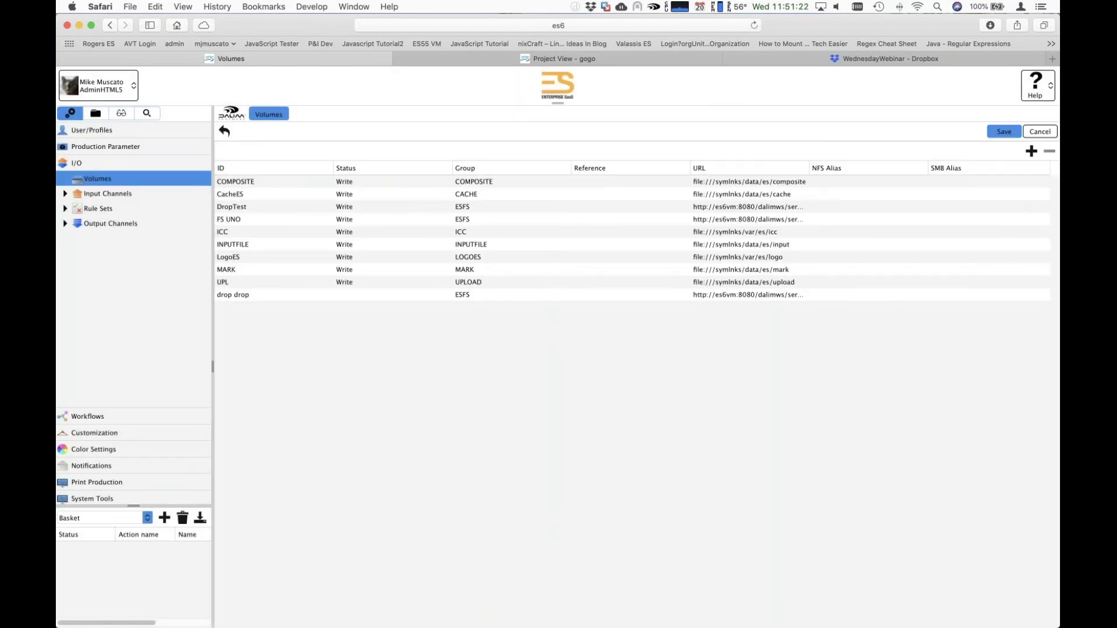
pyautogui.click(1004, 132)
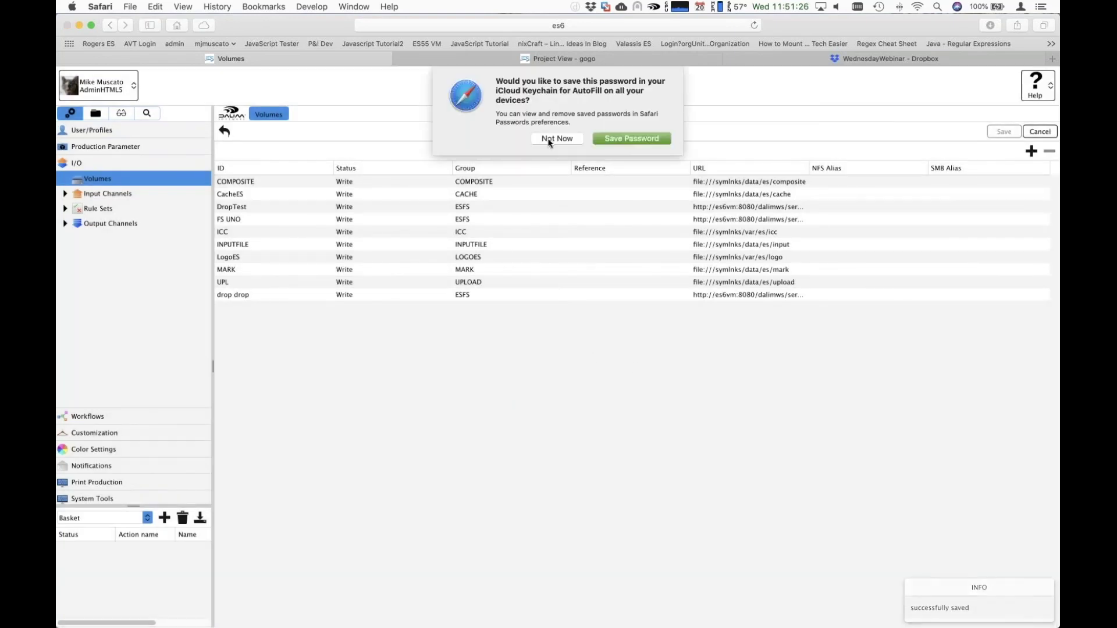
pyautogui.click(548, 140)
# Step: Refresh the File System tree in the project browser and open the drop drop volume
pyautogui.click(96, 118)
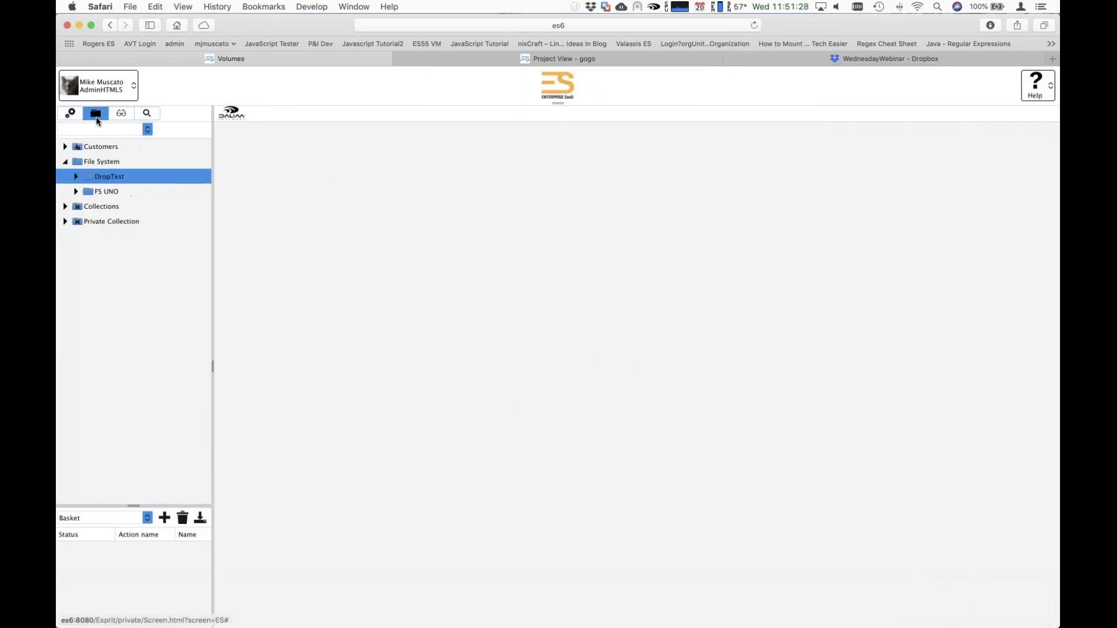
pyautogui.click(64, 165)
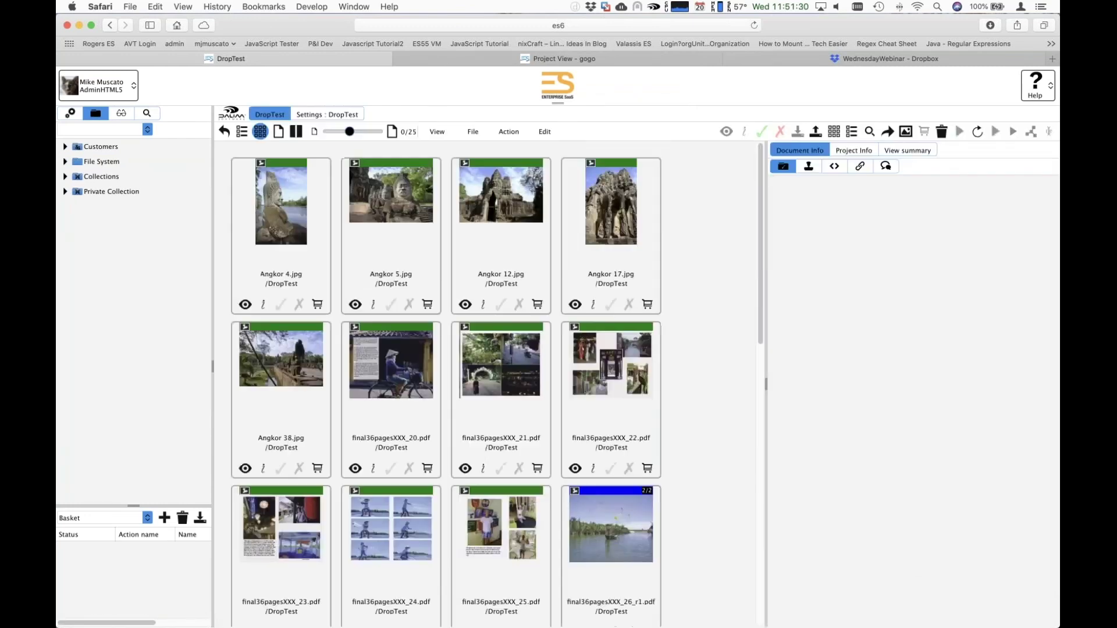
pyautogui.click(65, 162)
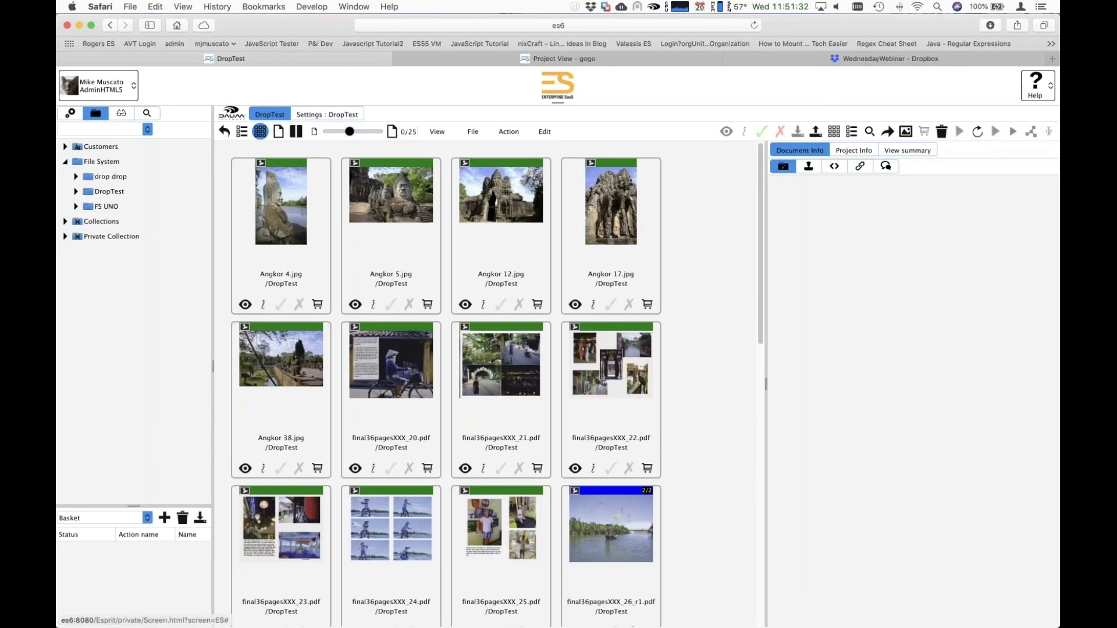
pyautogui.click(117, 181)
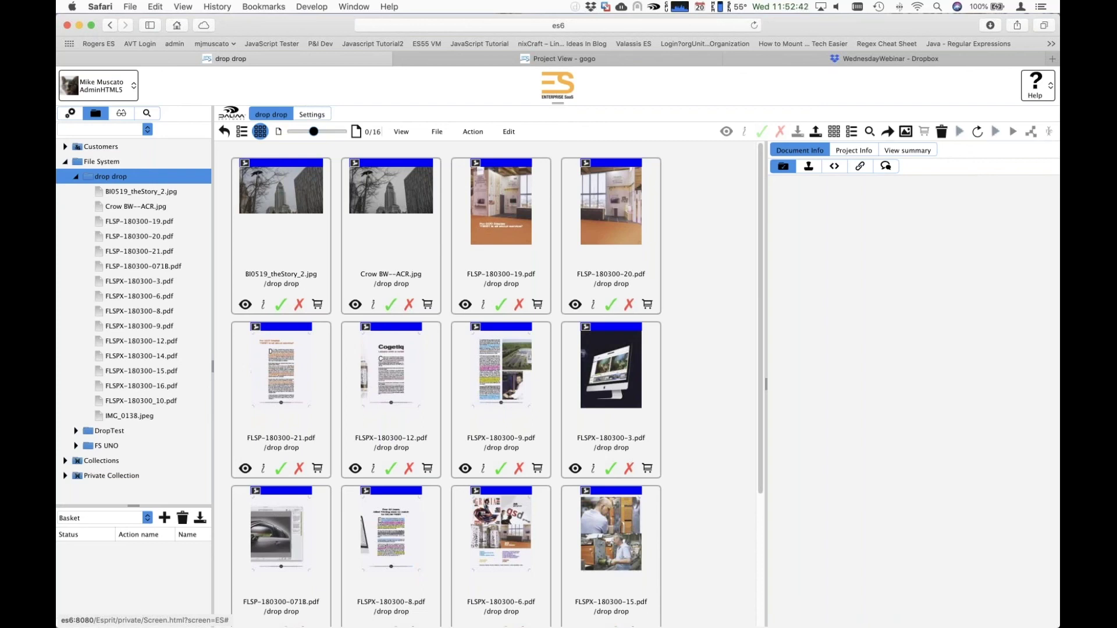
# Step: Shrink the thumbnails slightly, look through the drop drop files and switch to the Dropbox Setup slide in Keynote
pyautogui.moveTo(314, 131); pyautogui.dragTo(309, 132)
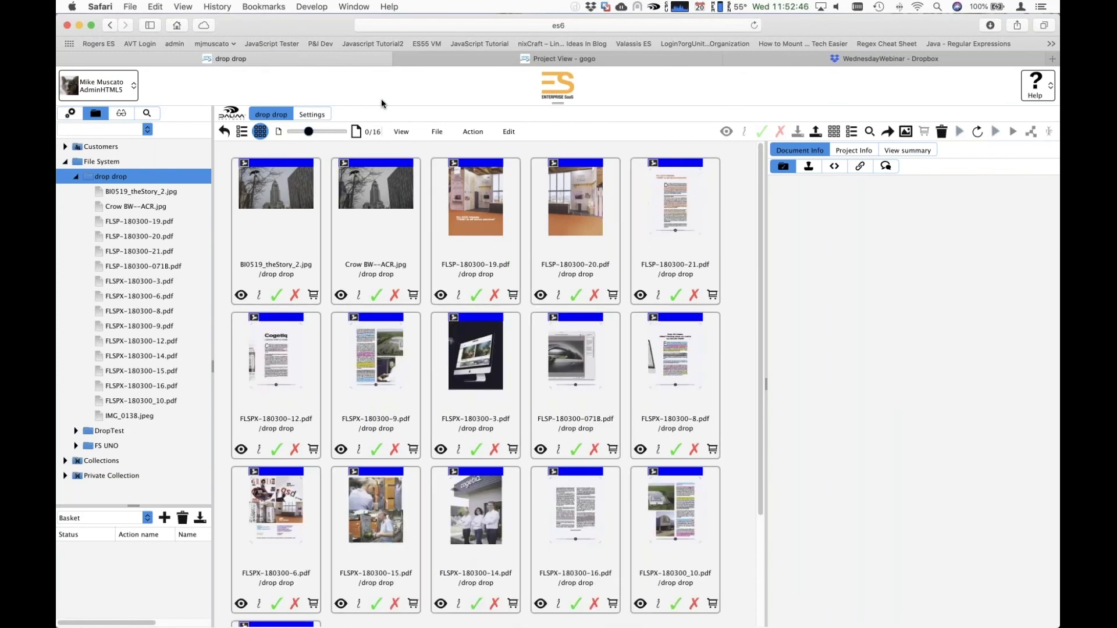
pyautogui.scroll(-3, 391, 308)
pyautogui.scroll(3, 390, 308)
pyautogui.press('super+Tab')
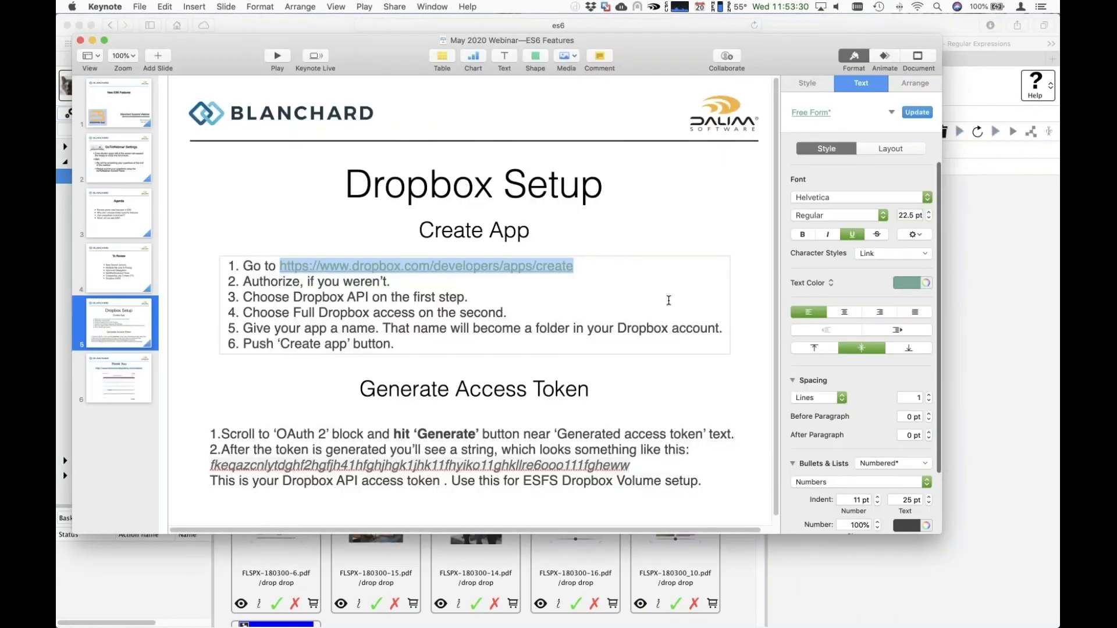
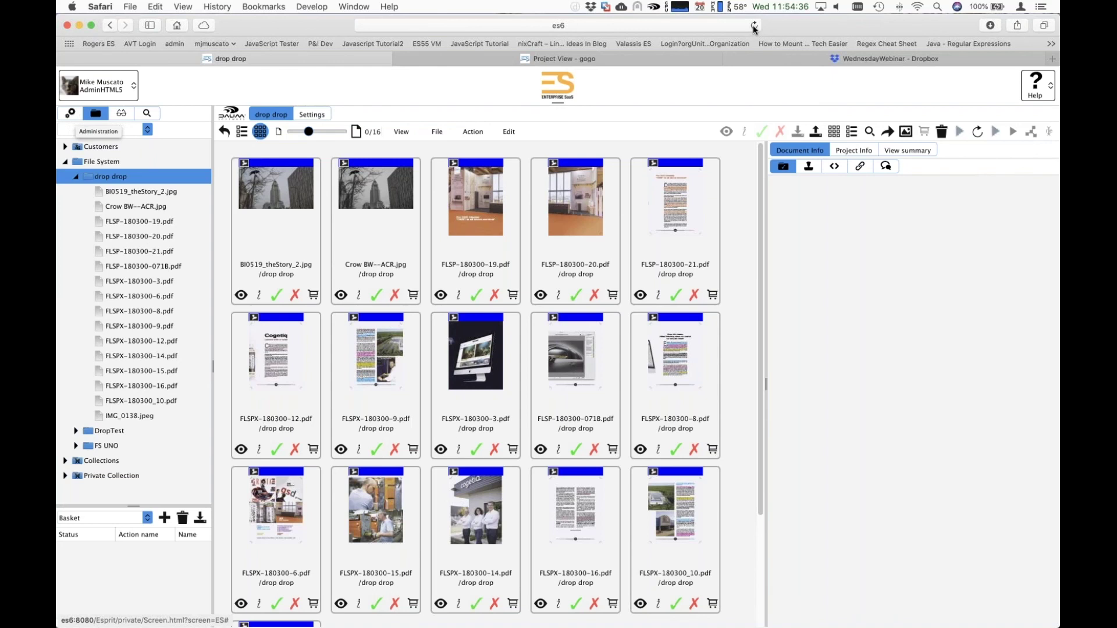
# Step: Return to the administration area in Safari and open the AdminHTML5 user profile
pyautogui.click(753, 26)
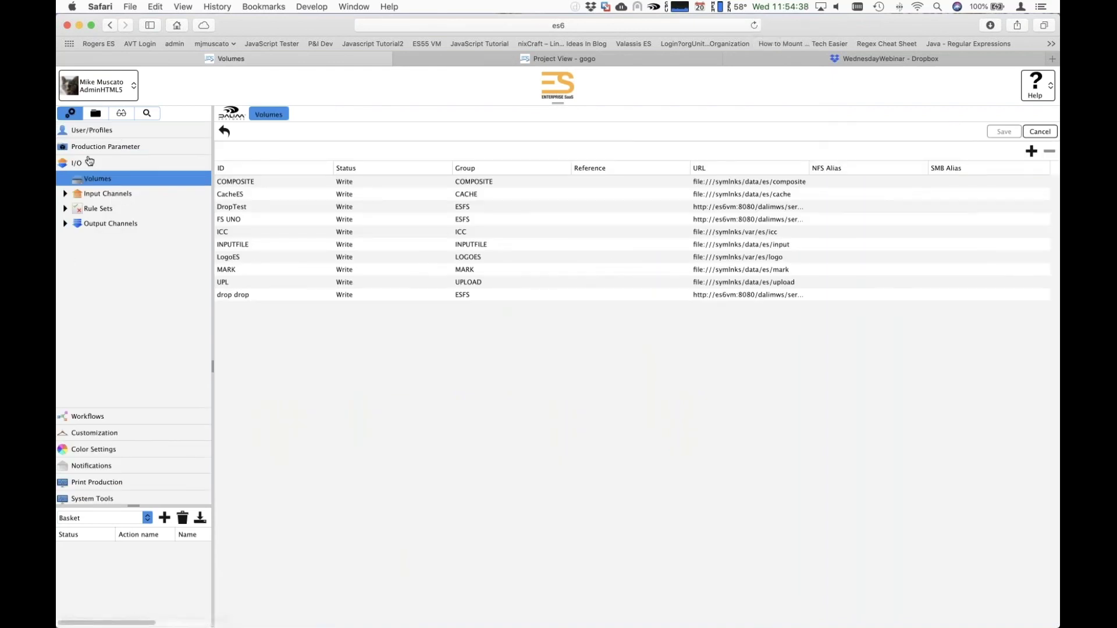
pyautogui.click(82, 131)
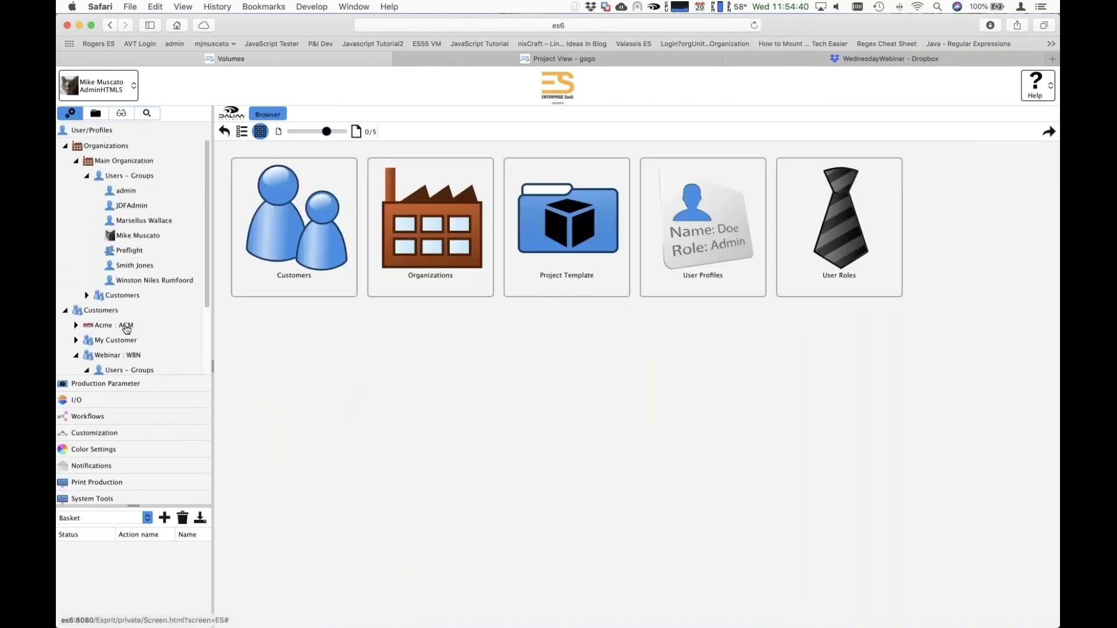
pyautogui.click(65, 146)
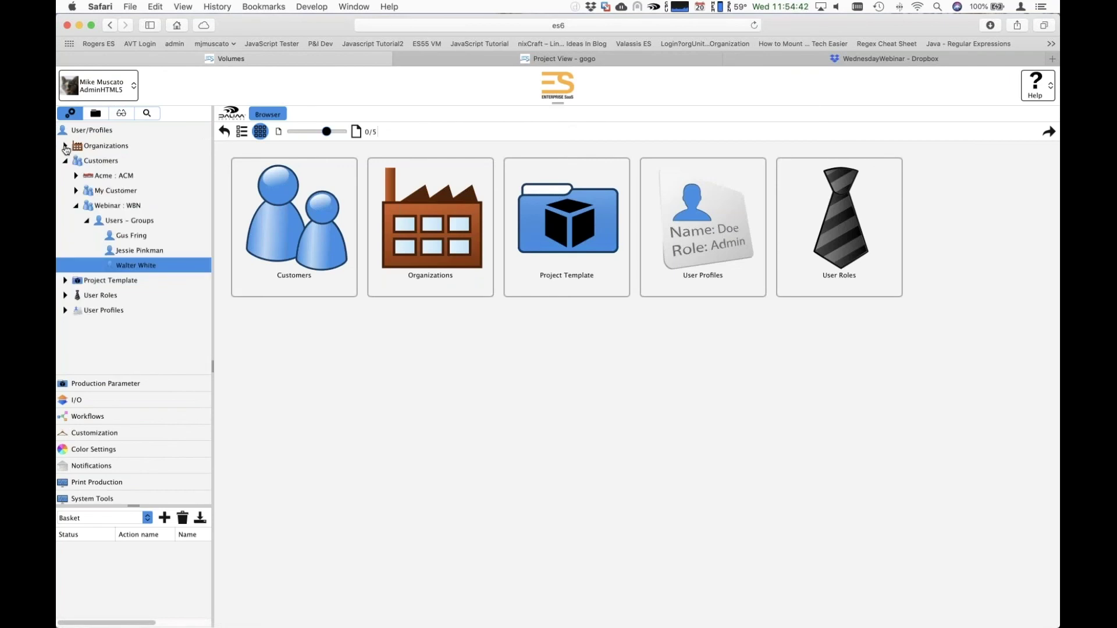
pyautogui.click(64, 310)
pyautogui.click(135, 325)
# Step: Open the DIALOGUE Engine rights under Customers > Project in the profile's project settings
pyautogui.click(287, 151)
pyautogui.click(271, 166)
pyautogui.click(224, 200)
pyautogui.click(234, 215)
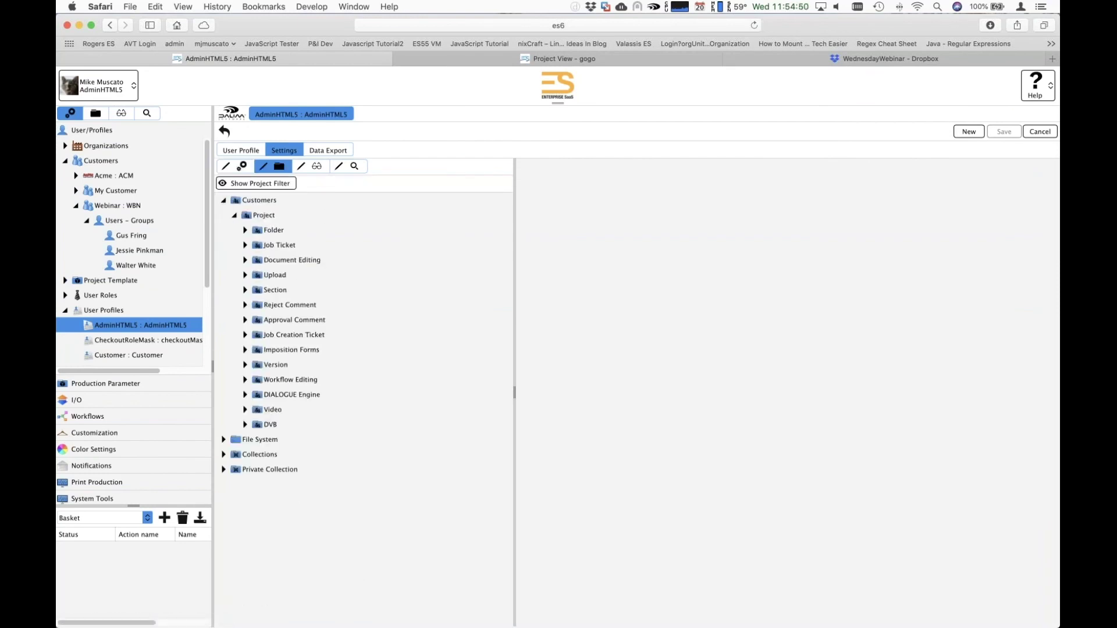
pyautogui.click(305, 393)
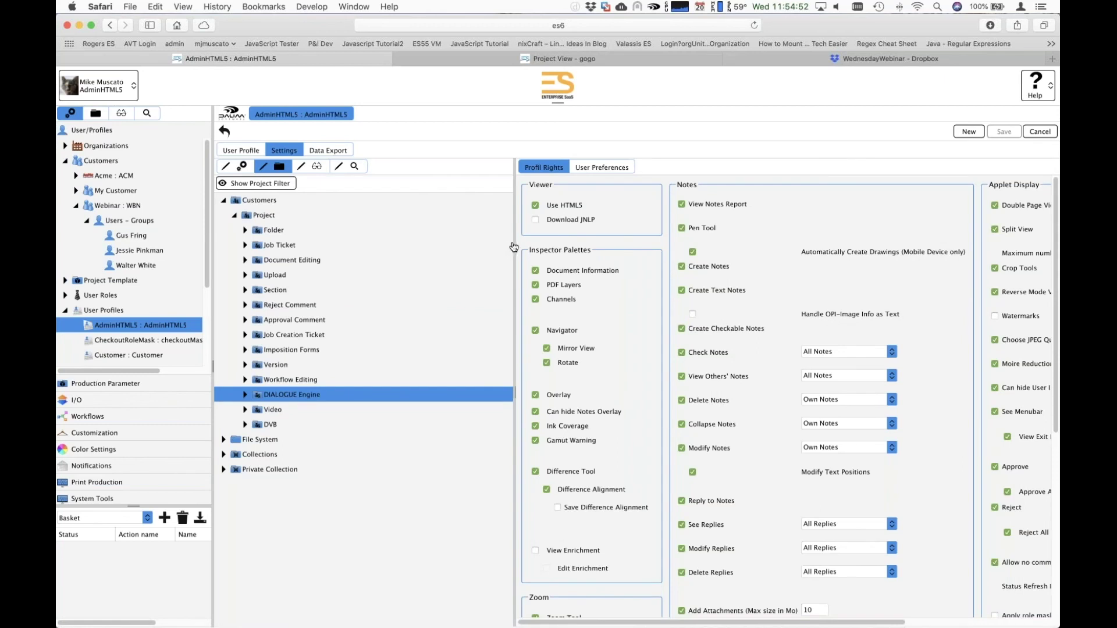
# Step: Widen the rights area and examine the DIALOGUE Engine profile rights, including notes, ICC, applet display and miscellaneous options
pyautogui.moveTo(514, 242); pyautogui.dragTo(420, 241)
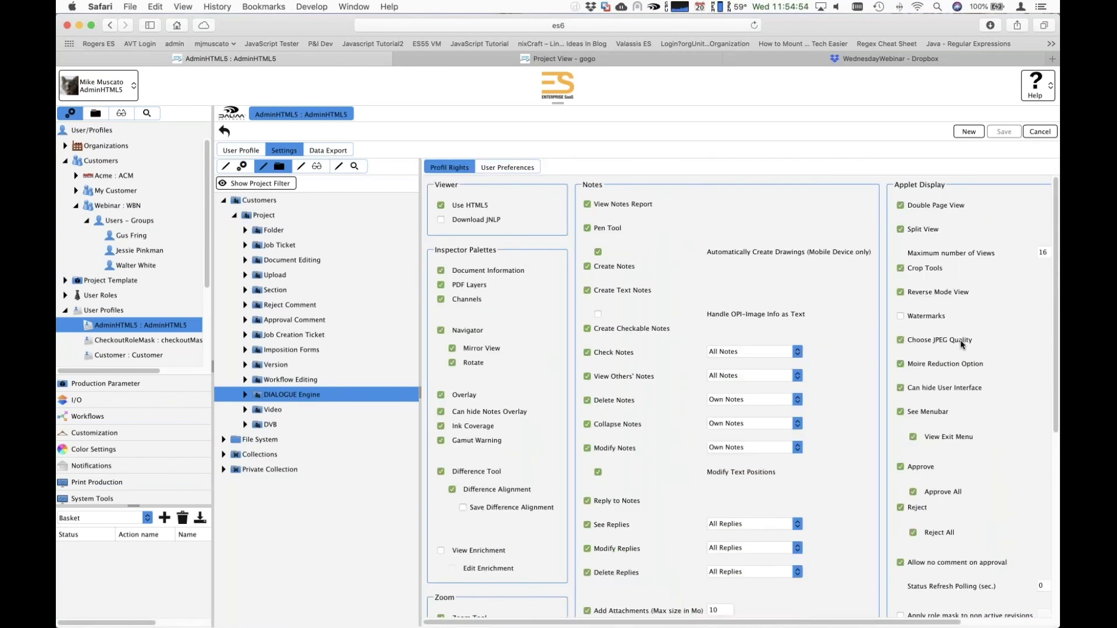
pyautogui.scroll(-5, 961, 344)
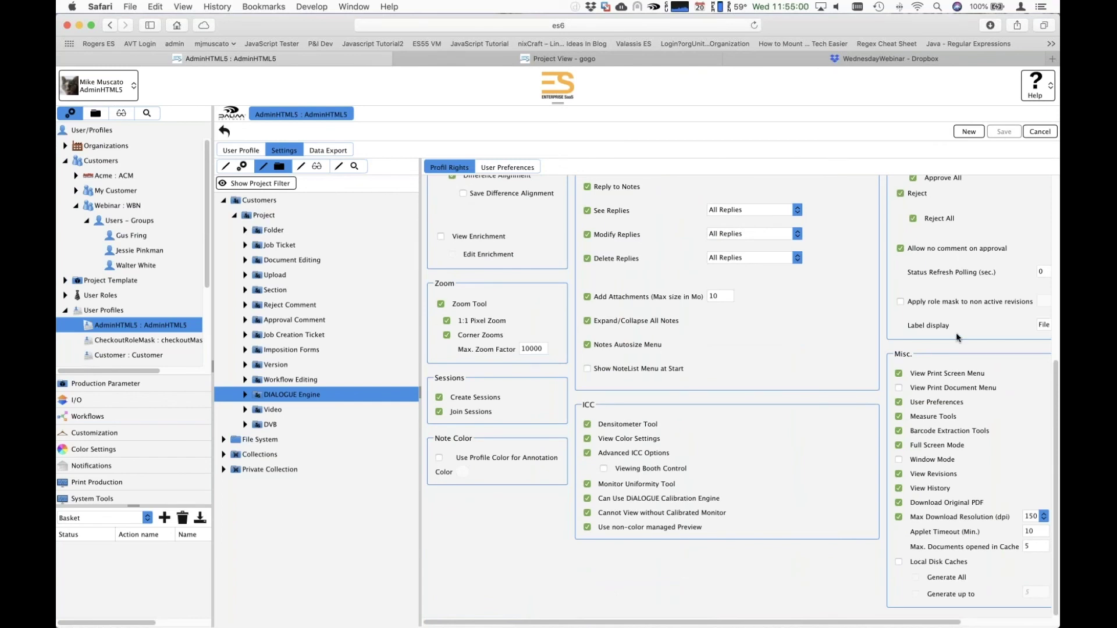
pyautogui.moveTo(418, 268); pyautogui.dragTo(366, 263)
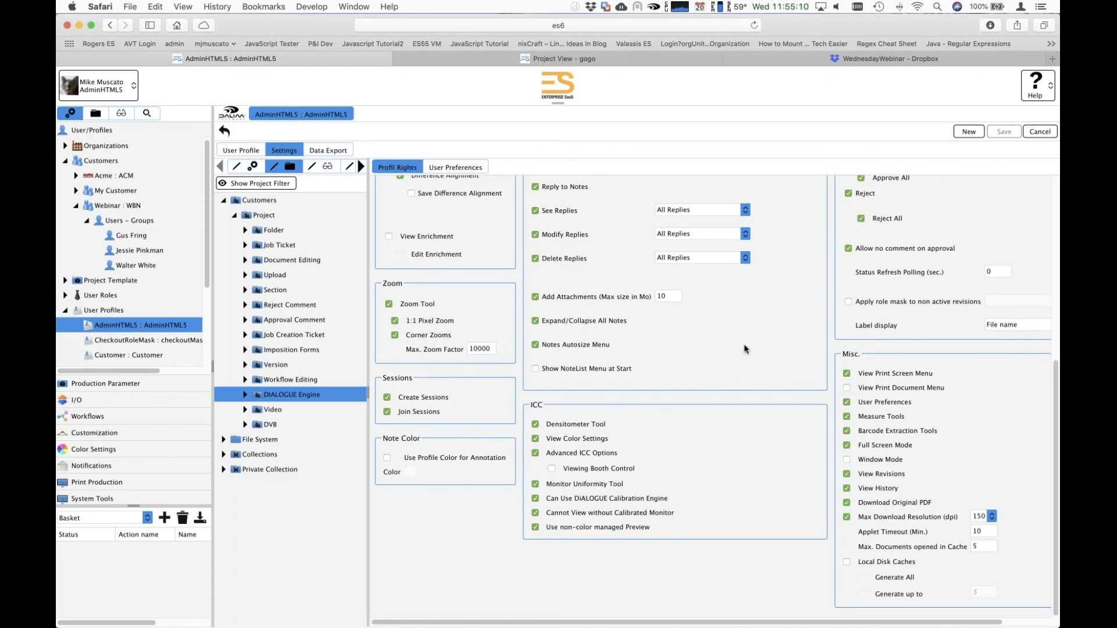
pyautogui.scroll(5, 744, 349)
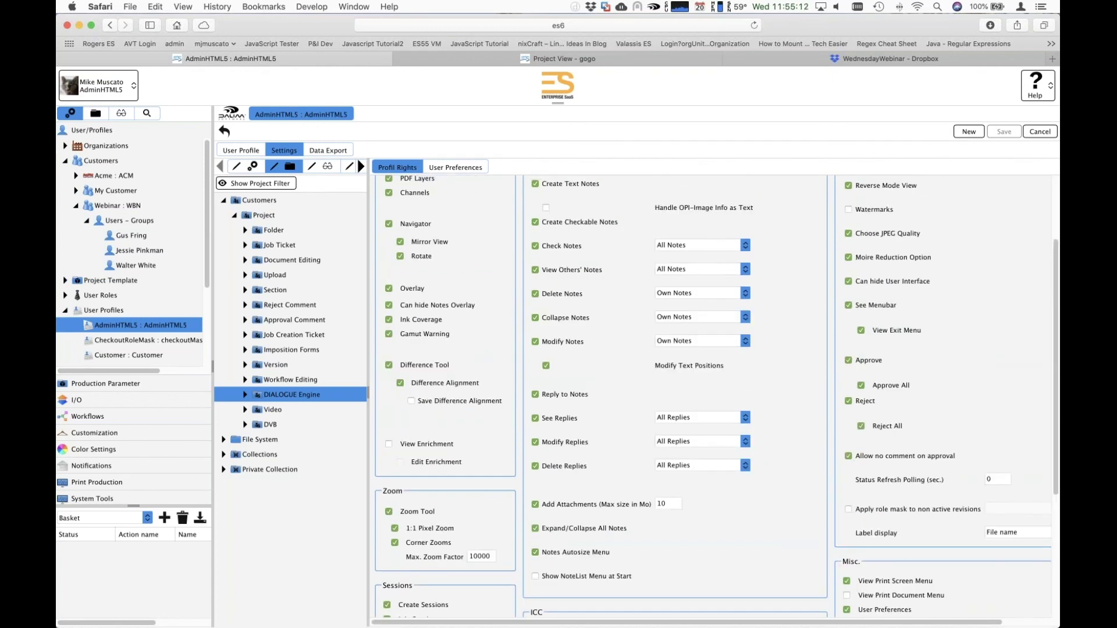
pyautogui.scroll(3, 744, 349)
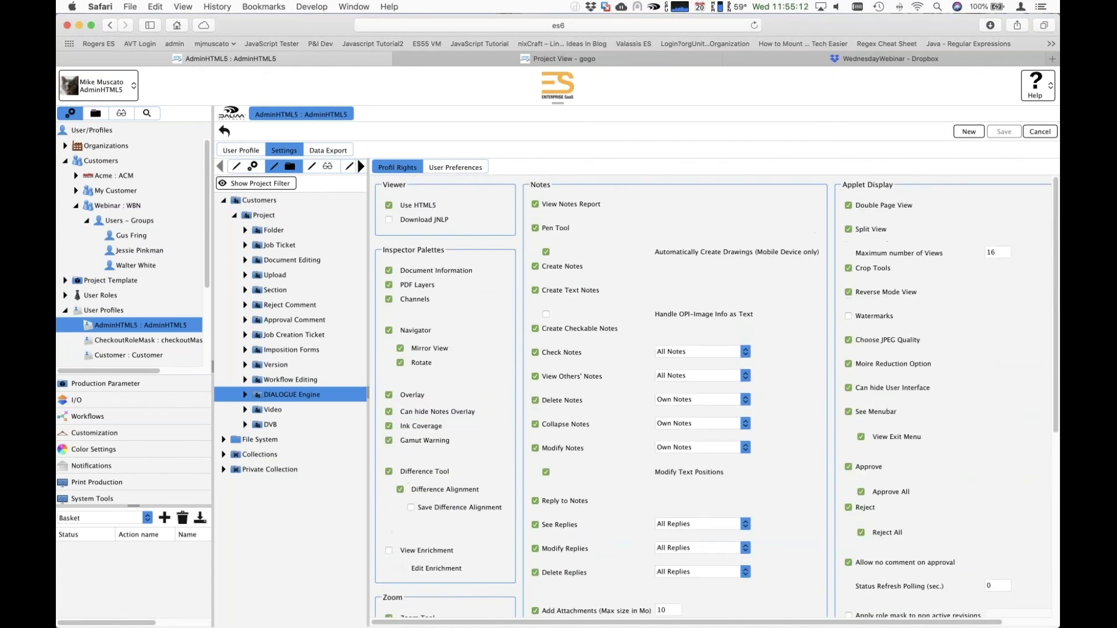
# Step: Set the Maximum number of Views under Applet Display to 4 and save the AdminHTML5 profile
pyautogui.click(996, 253)
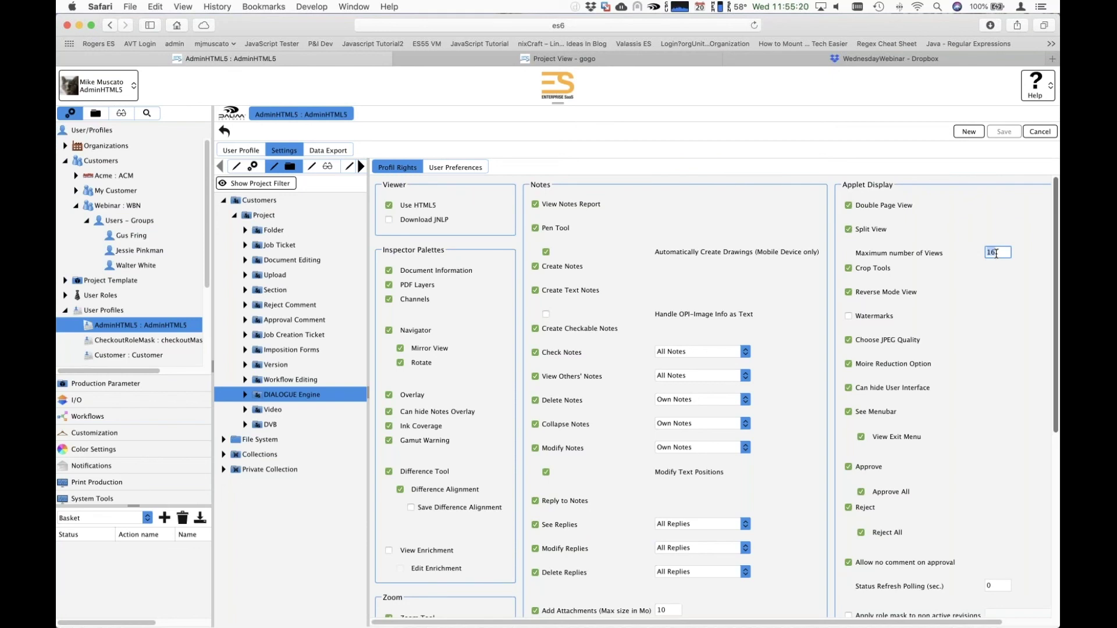
pyautogui.click(767, 143)
pyautogui.click(1004, 253)
pyautogui.write('4')
pyautogui.click(972, 197)
pyautogui.click(1008, 131)
# Step: Search for "Heathrow3.jpg" using the EXACT match mode
pyautogui.click(148, 114)
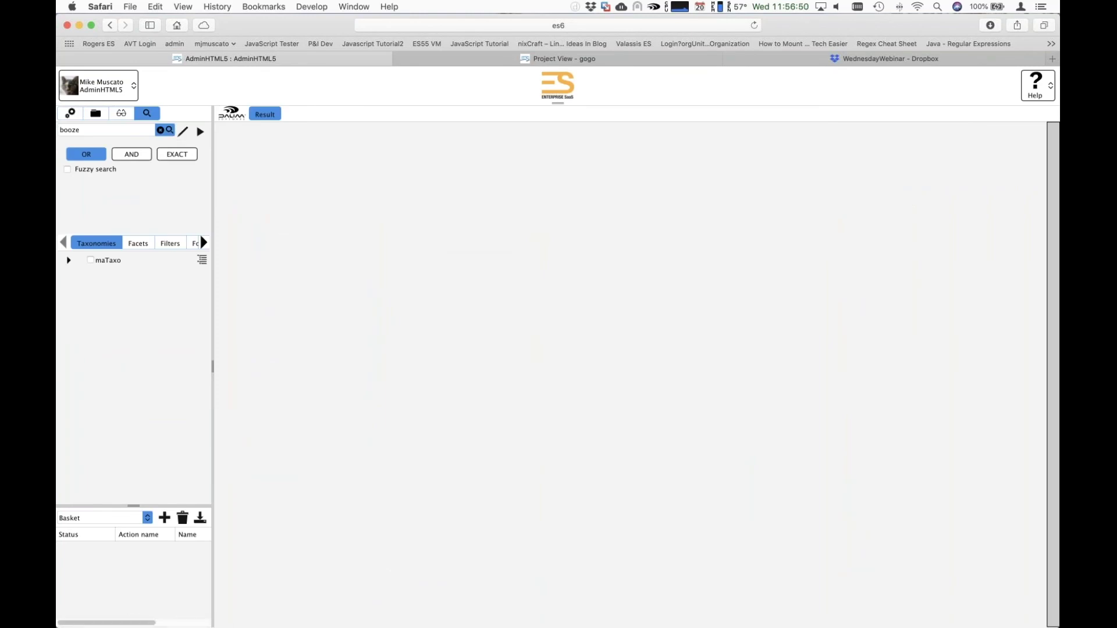
pyautogui.click(176, 154)
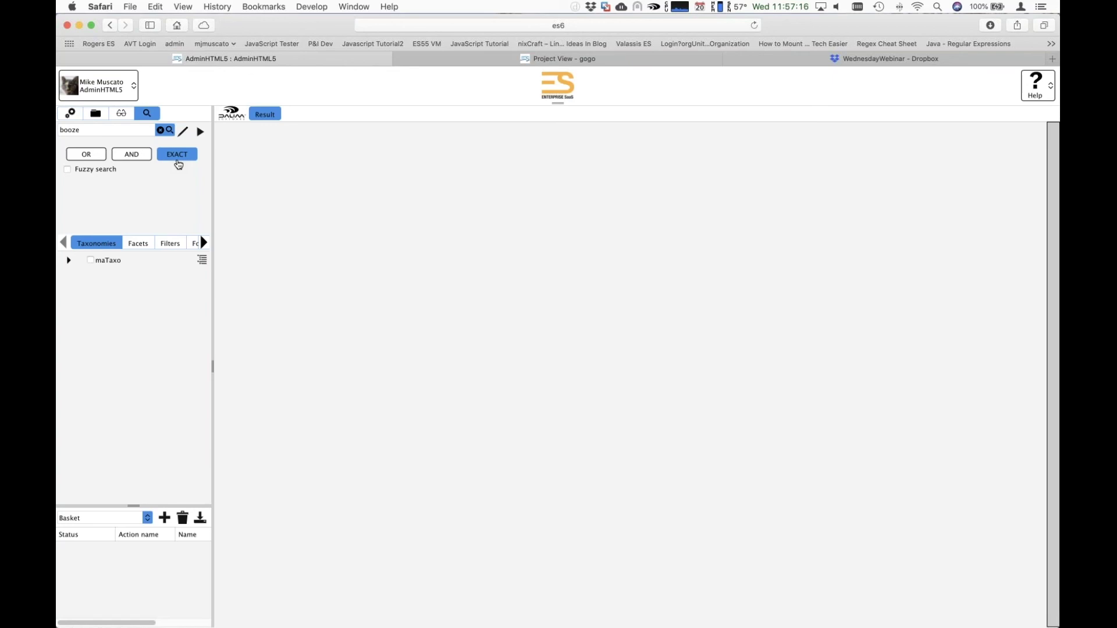
pyautogui.doubleClick(104, 128)
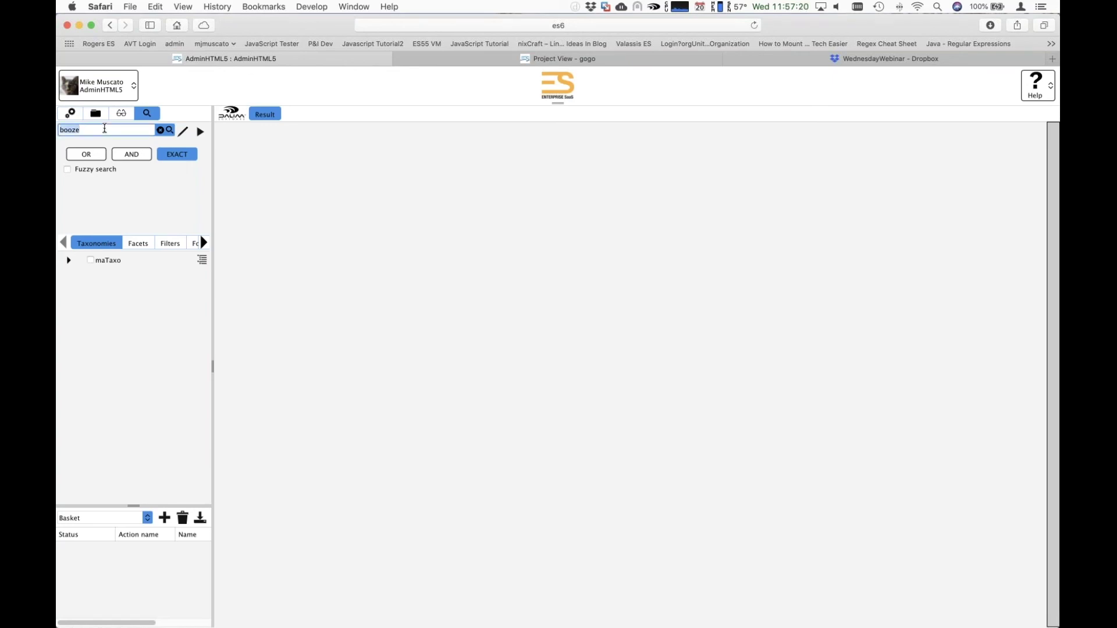
pyautogui.write('Heathrow3.jpg')
pyautogui.click(170, 130)
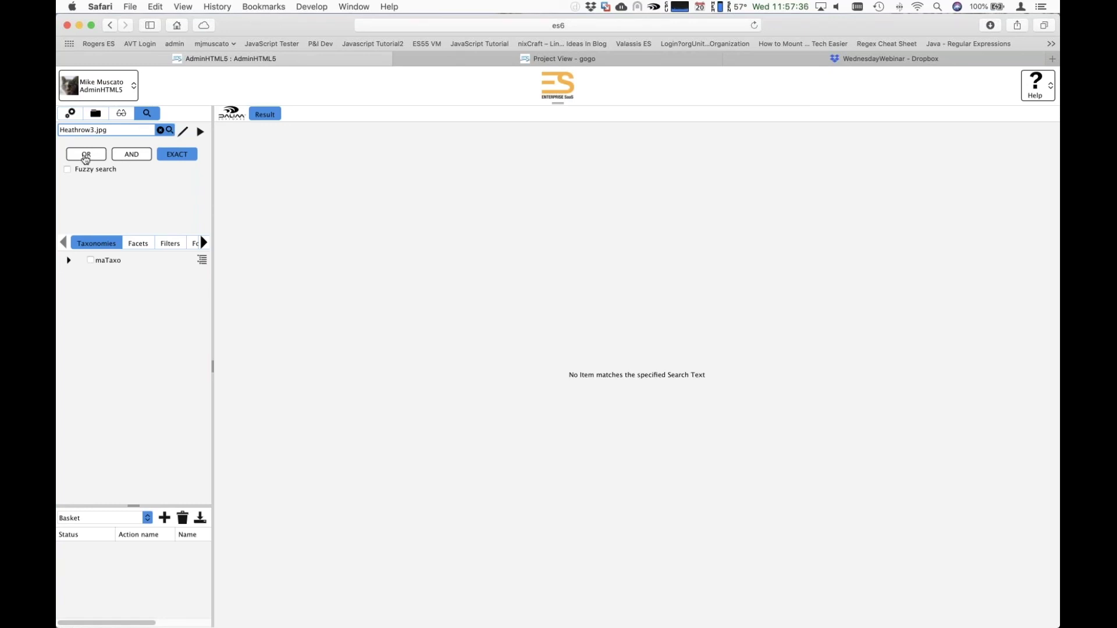
# Step: Clear the search text, set the match mode to OR and toggle Fuzzy search on and off
pyautogui.click(161, 130)
pyautogui.click(87, 156)
pyautogui.click(124, 154)
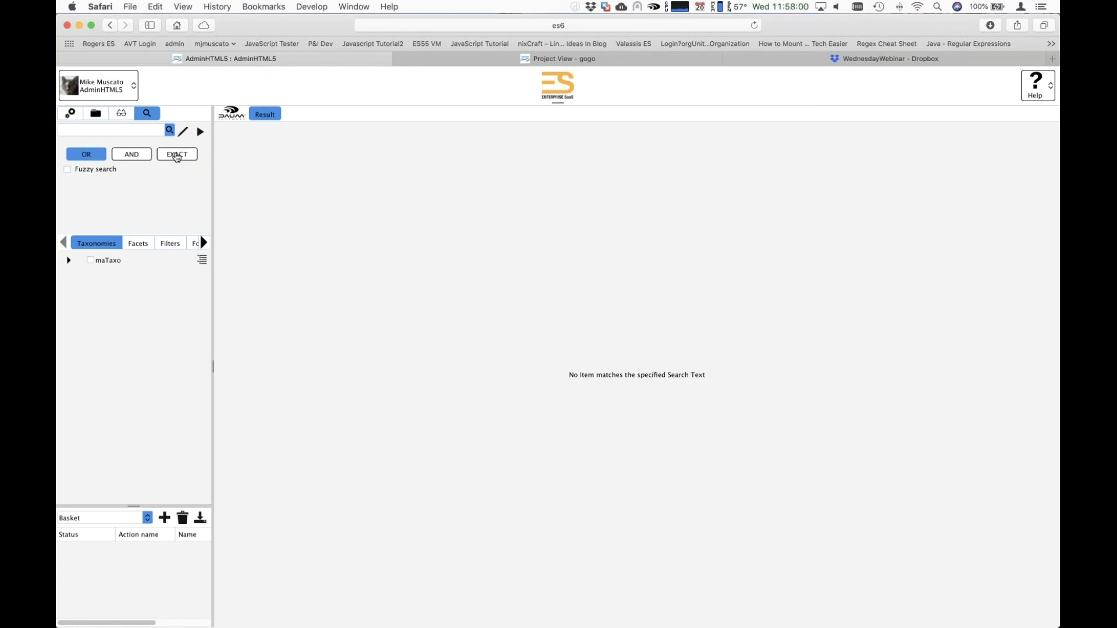
pyautogui.click(67, 170)
pyautogui.click(67, 170)
pyautogui.click(68, 170)
pyautogui.click(68, 170)
# Step: Switch to Keynote and start the slideshow from the Thank You slide
pyautogui.press('super+Tab')
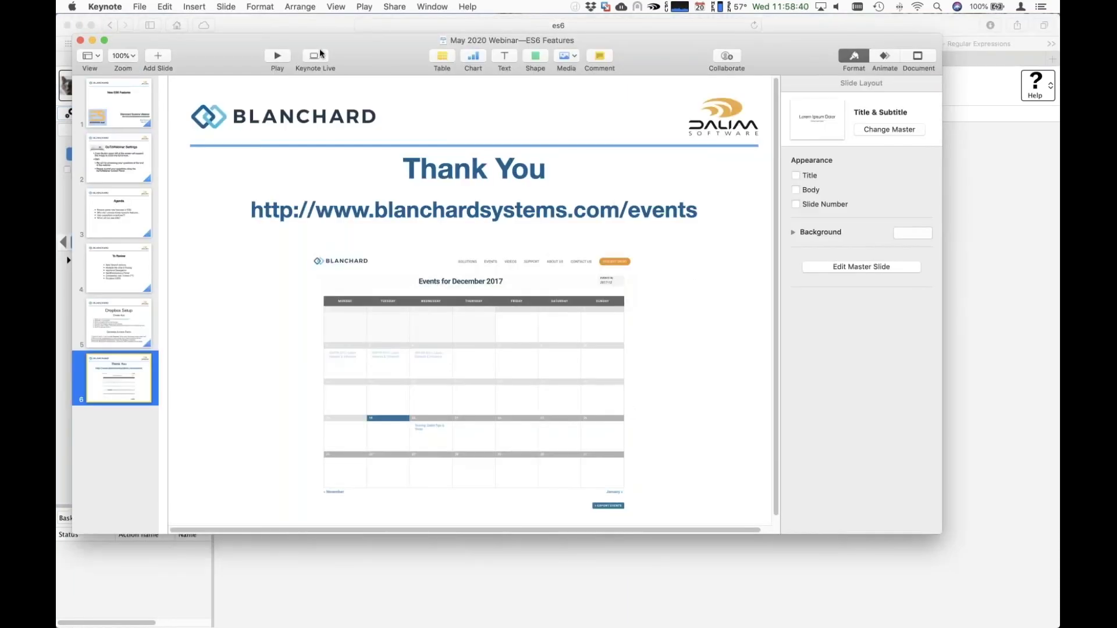
pyautogui.click(272, 58)
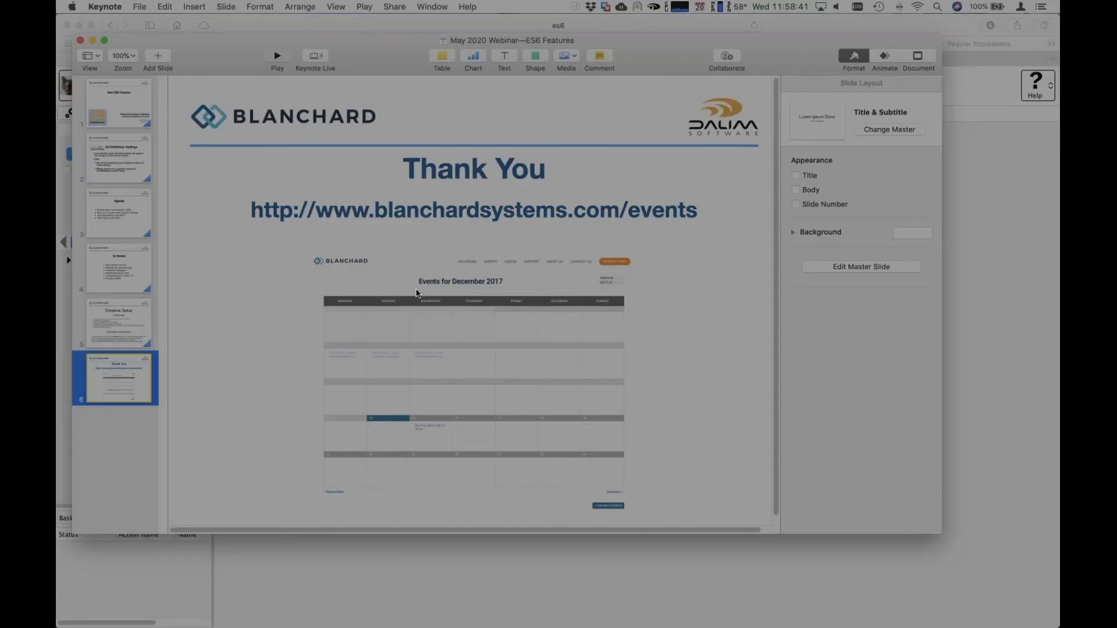